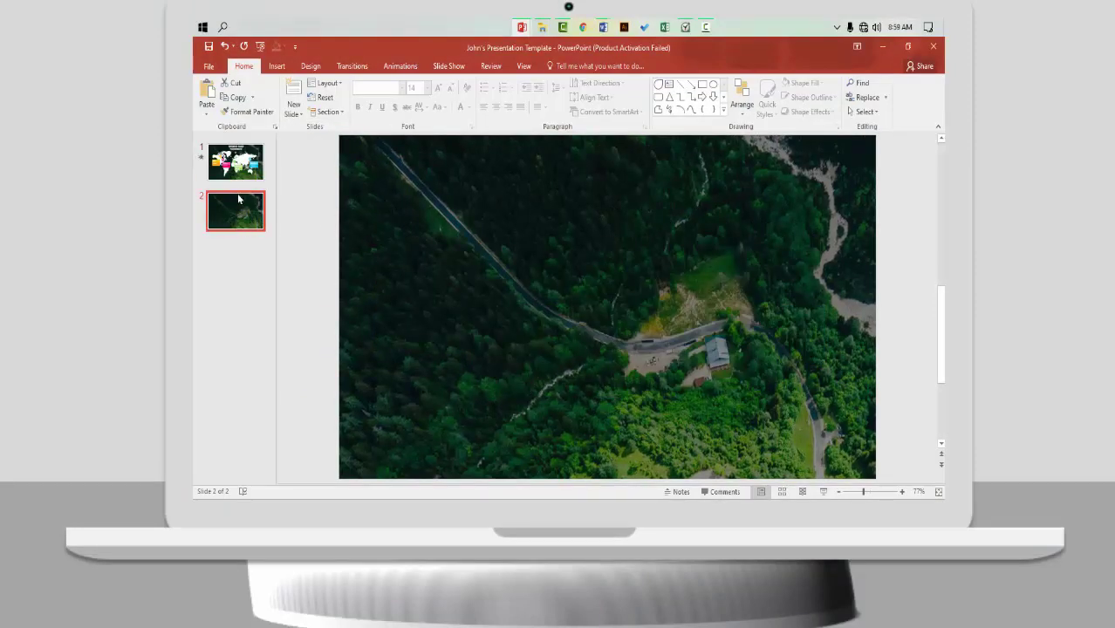
Copy the white world map from slide 1
left_click(235, 164)
left_click(637, 260)
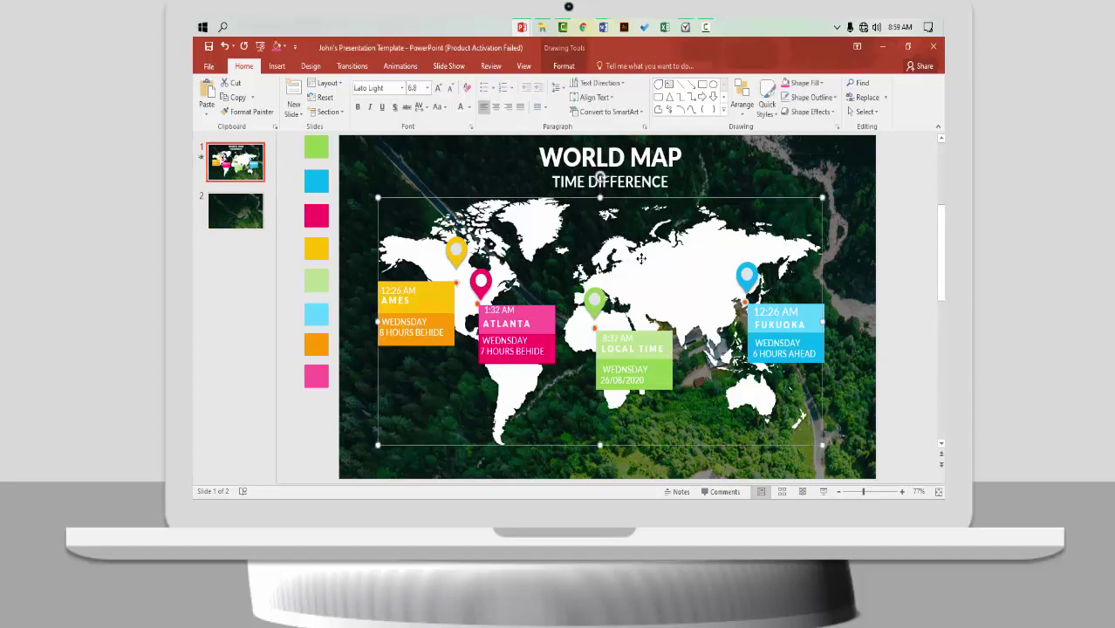
right_click(641, 260)
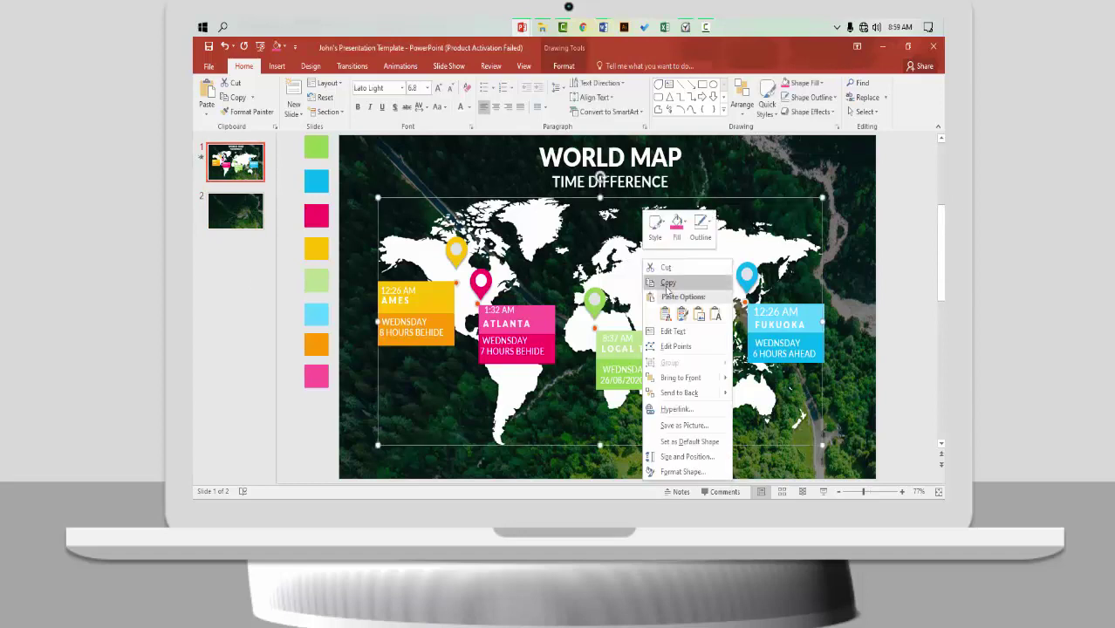
left_click(638, 281)
Paste the world map onto slide 2 and nudge it slightly up and right
left_click(245, 220)
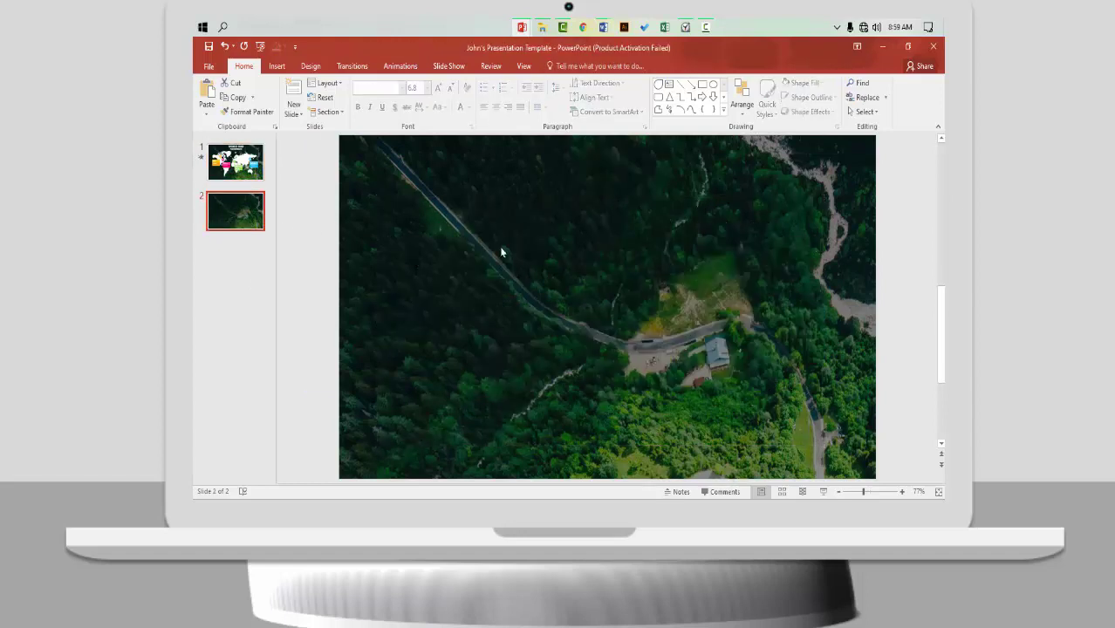
right_click(502, 250)
left_click(525, 273)
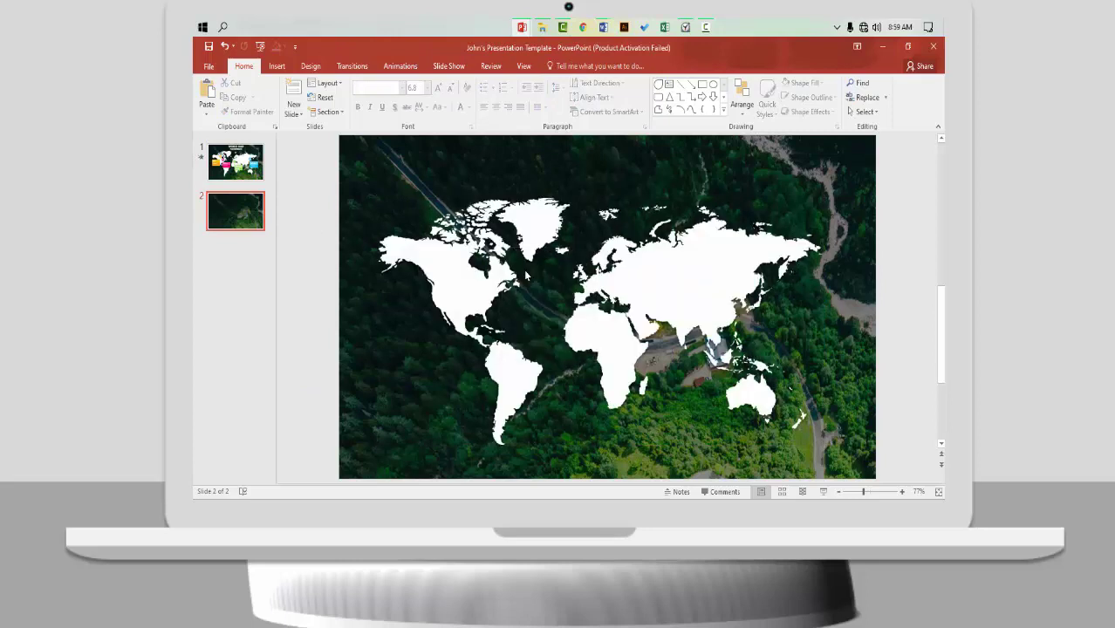
left_click_drag(485, 283, 499, 273)
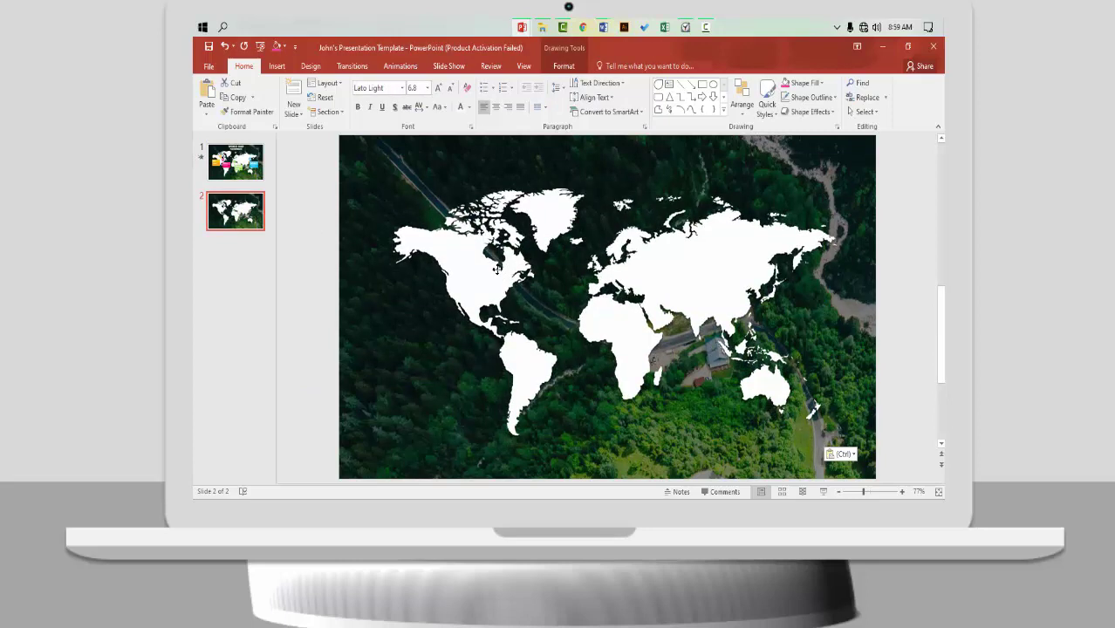
left_click(307, 291)
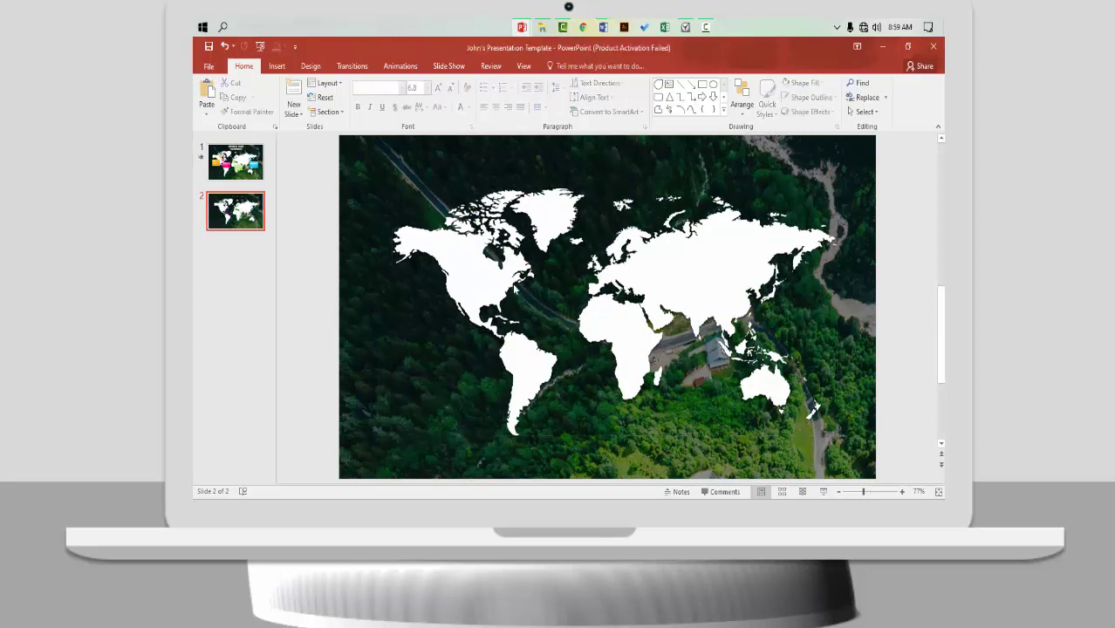
Back on slide 1, select the green and blue colour swatches
left_click(235, 162)
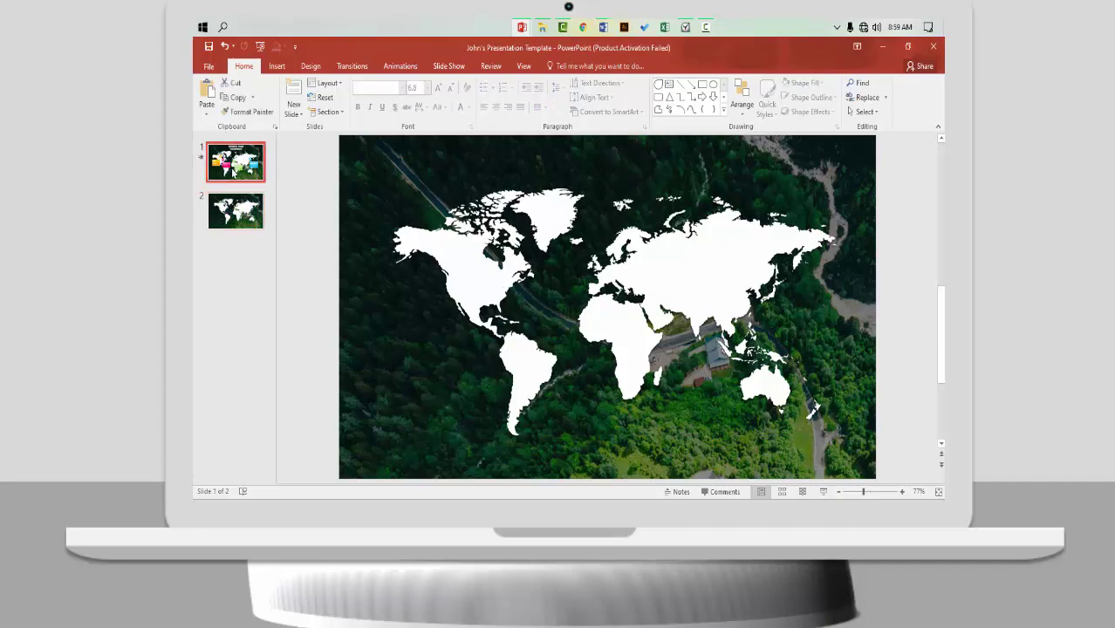
left_click(314, 154)
left_click(316, 183, "shift")
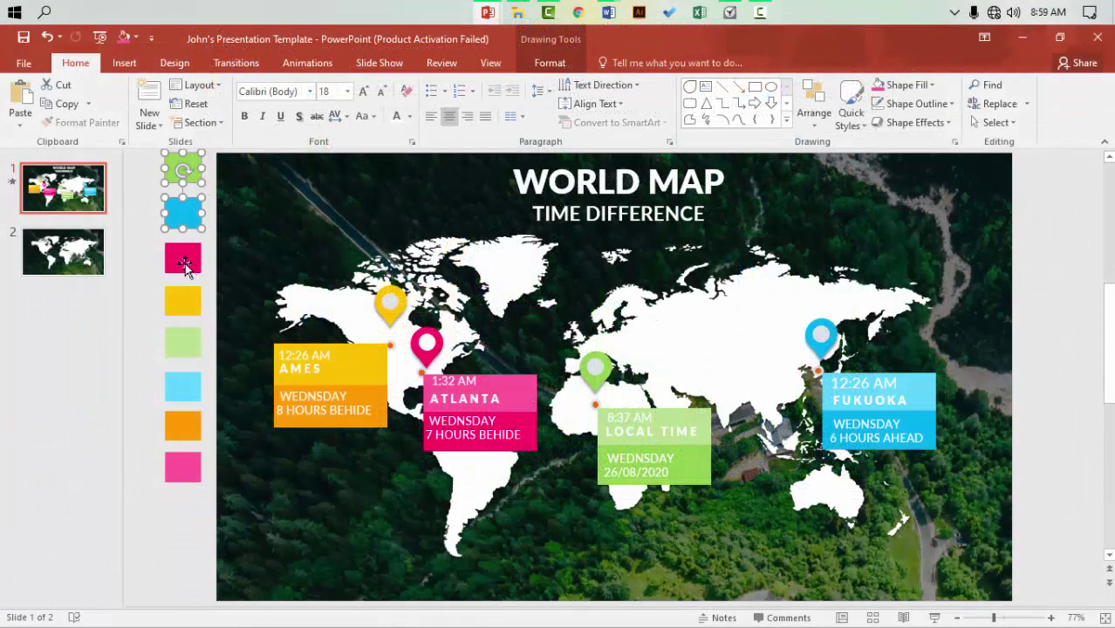
Add the magenta, yellow, light-green, light-blue, orange and pink swatches, then copy all eight
left_click(184, 262, "shift")
left_click(183, 301, "shift")
left_click(184, 341, "shift")
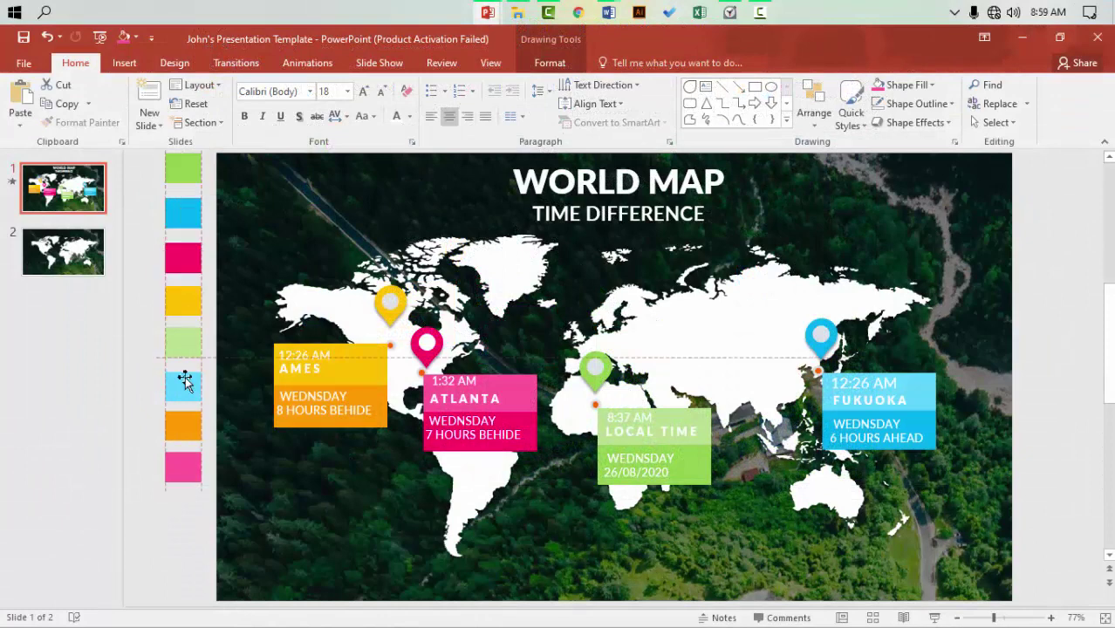
left_click(183, 384, "shift")
left_click(182, 432, "shift")
left_click(184, 471, "shift")
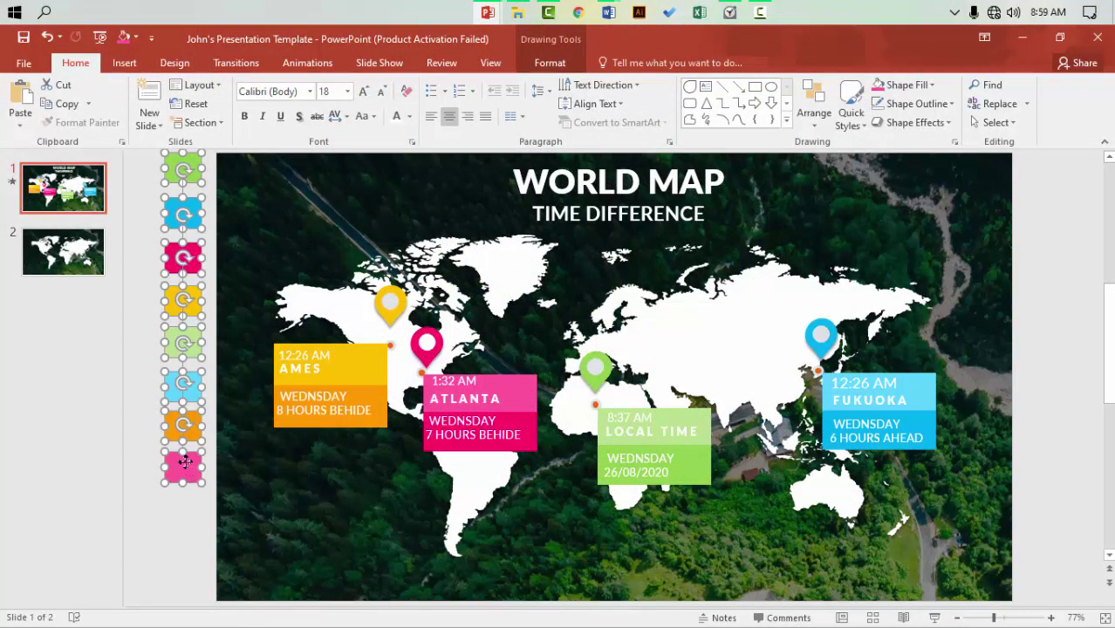
right_click(185, 462)
left_click(218, 268)
Paste the swatches onto slide 2 using the destination theme and zoom out to 71%
left_click(106, 276)
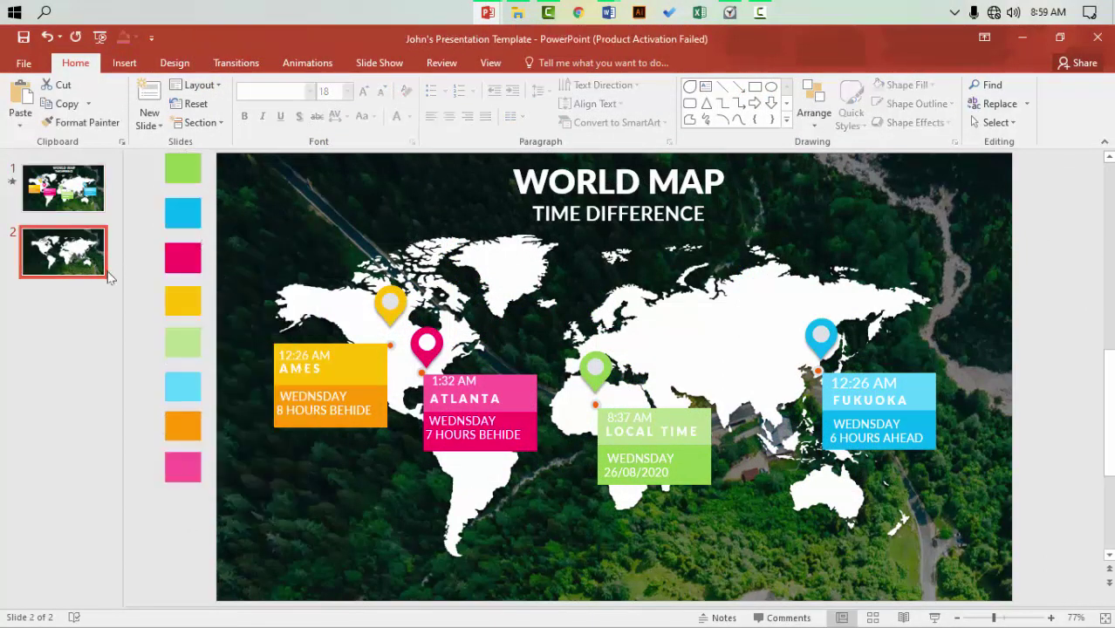
right_click(162, 260)
left_click(194, 287)
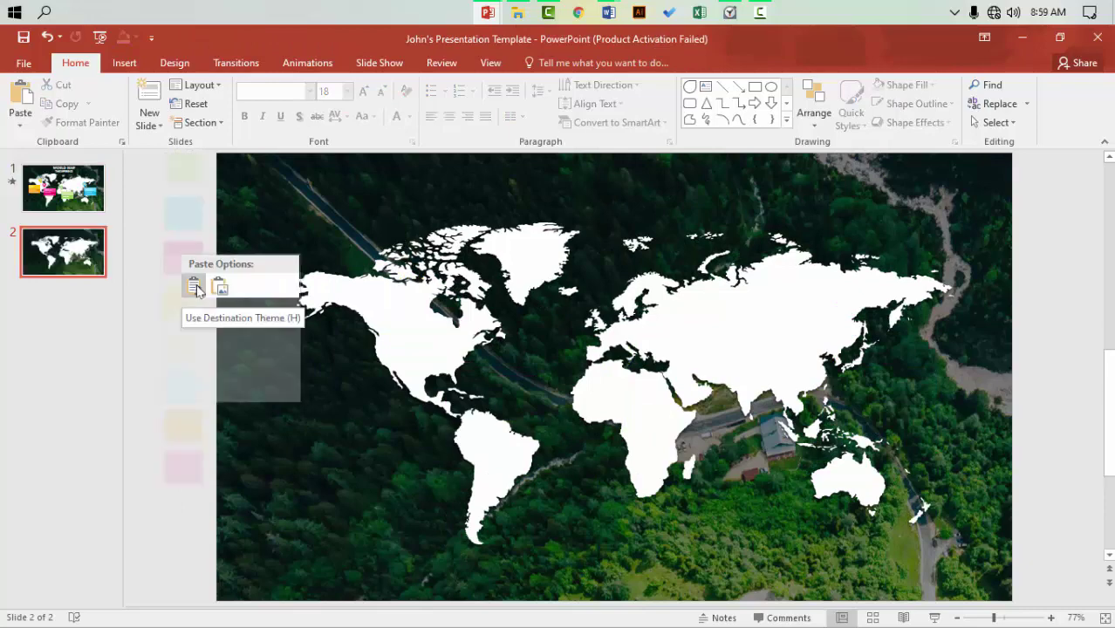
left_click(194, 287)
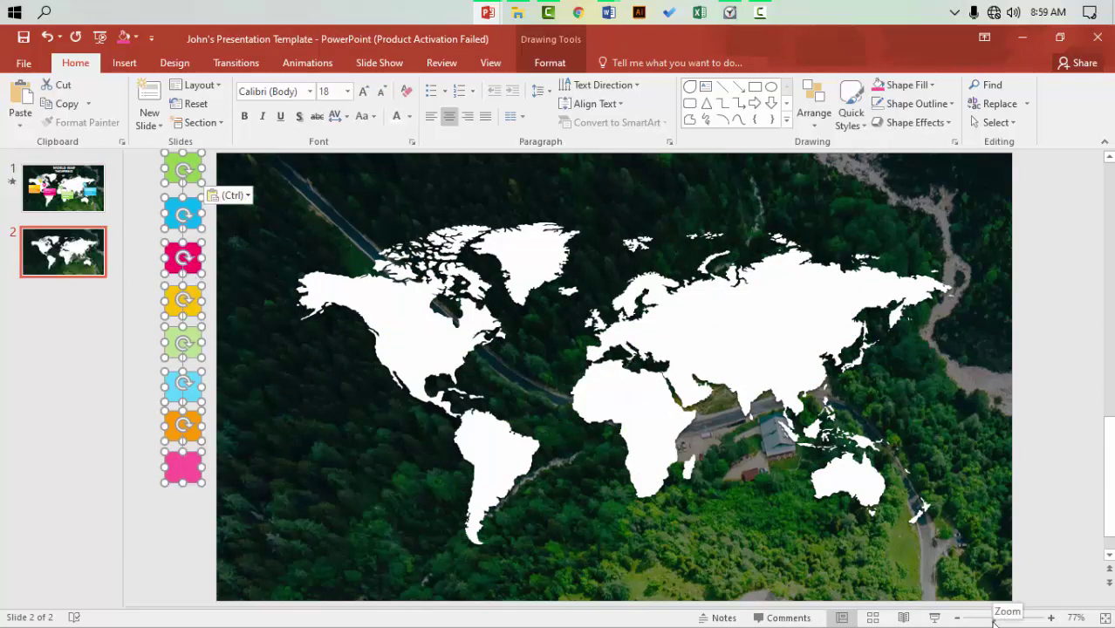
left_click_drag(993, 617, 990, 617)
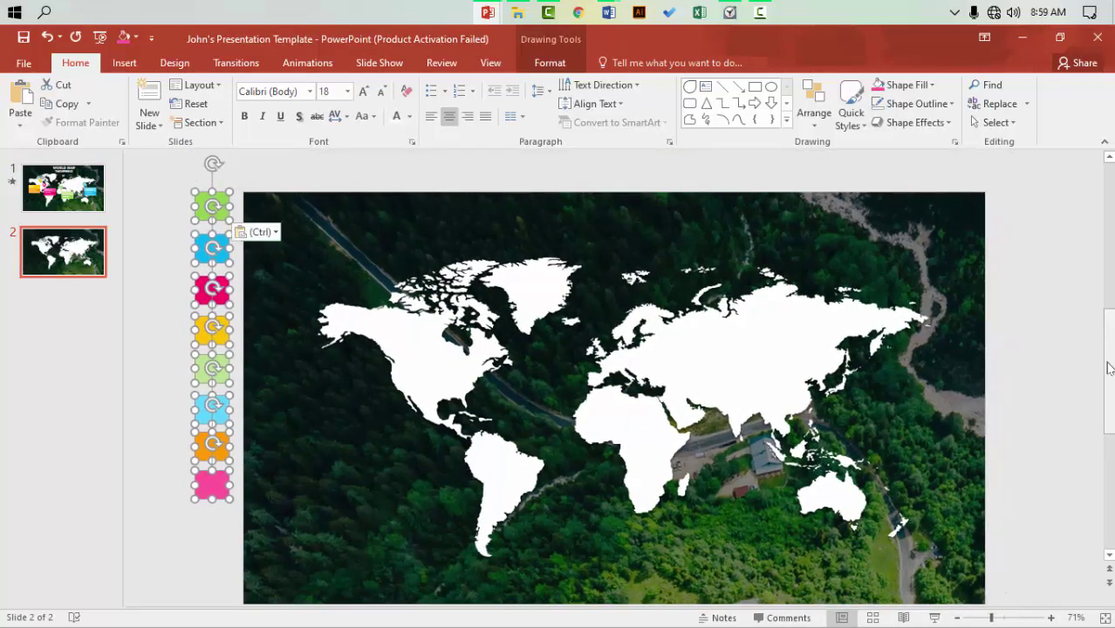
left_click_drag(1108, 367, 1111, 406)
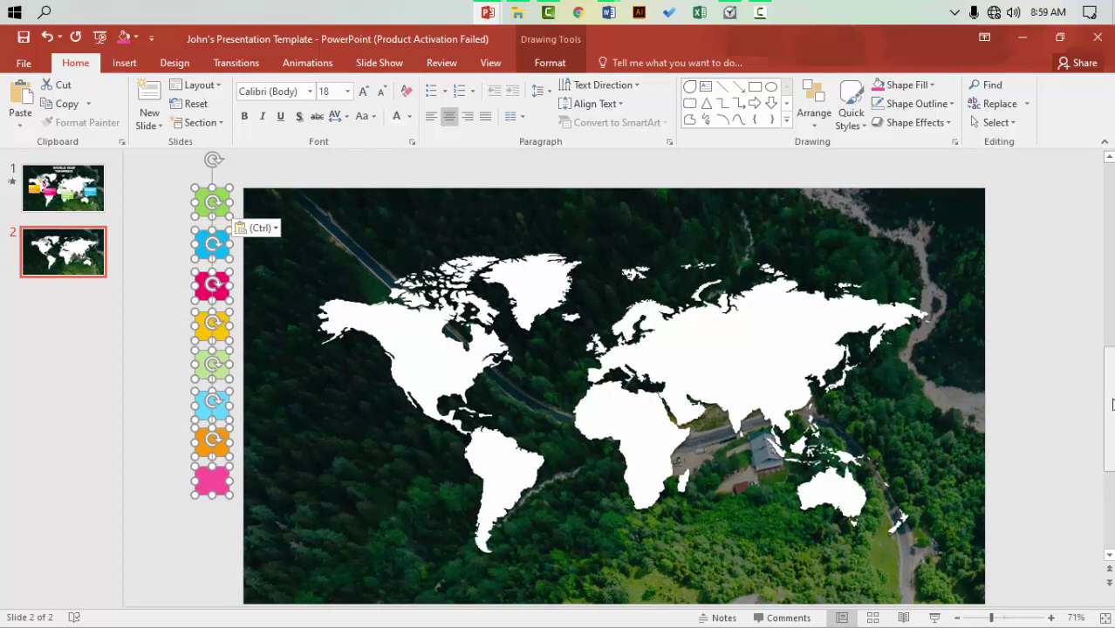
left_click(1109, 555)
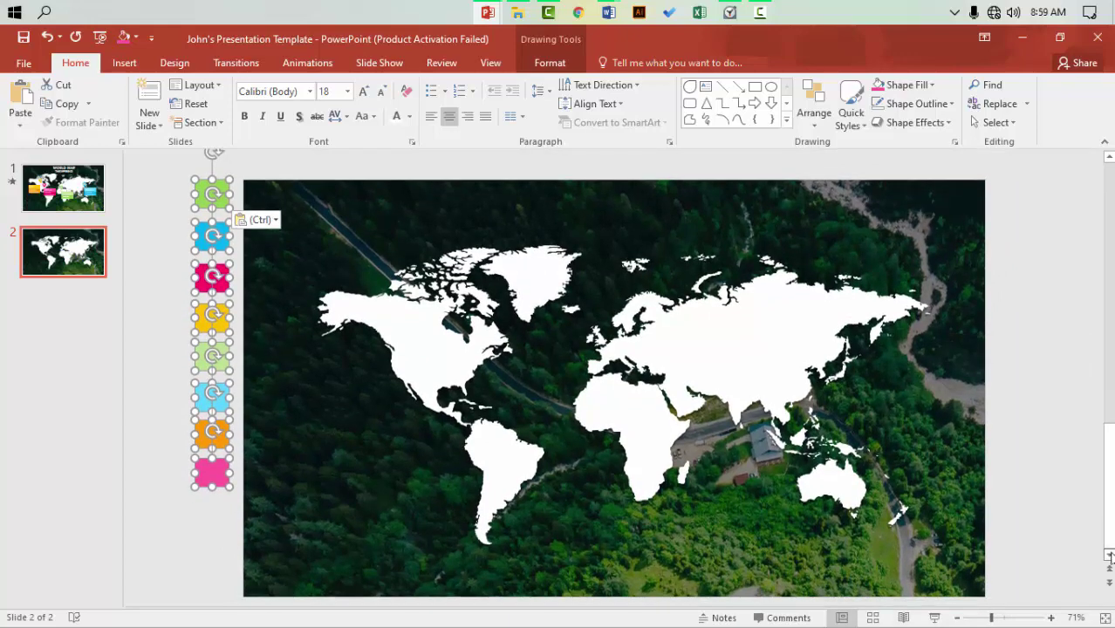
left_click(1025, 410)
scroll(912, 340, "down", 1)
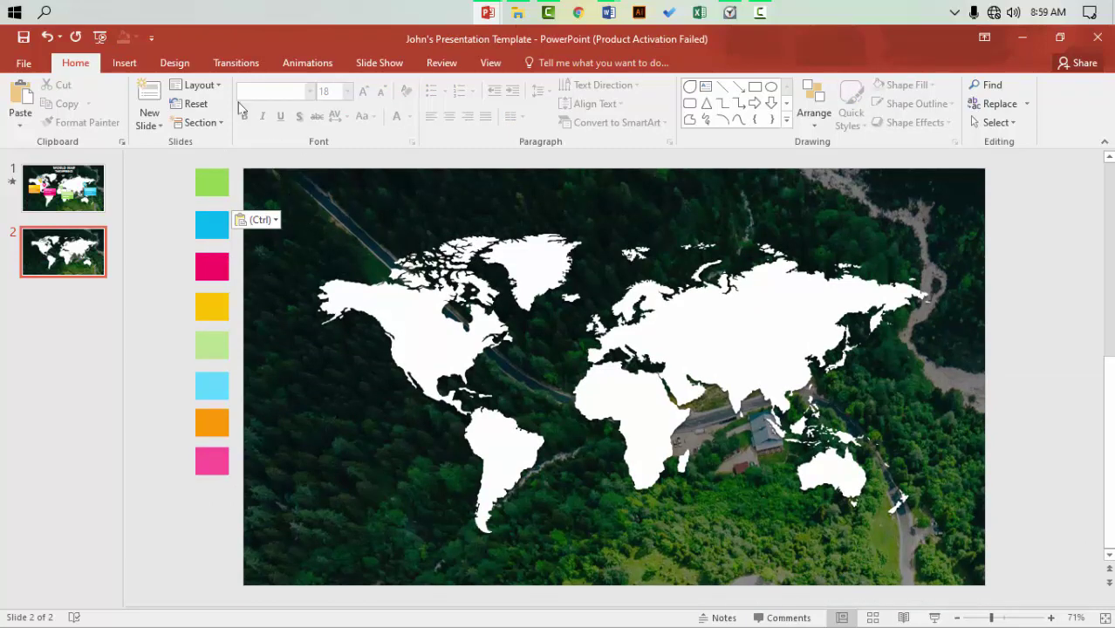
Draw a teardrop shape above the top-left of the map
left_click(124, 63)
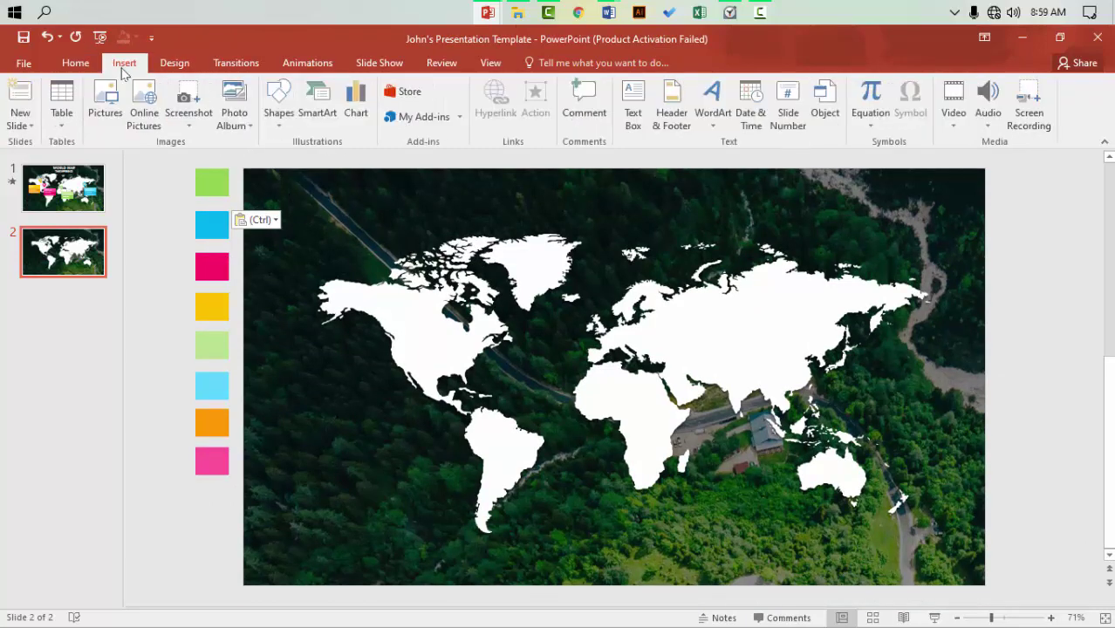
left_click(277, 113)
left_click(273, 159)
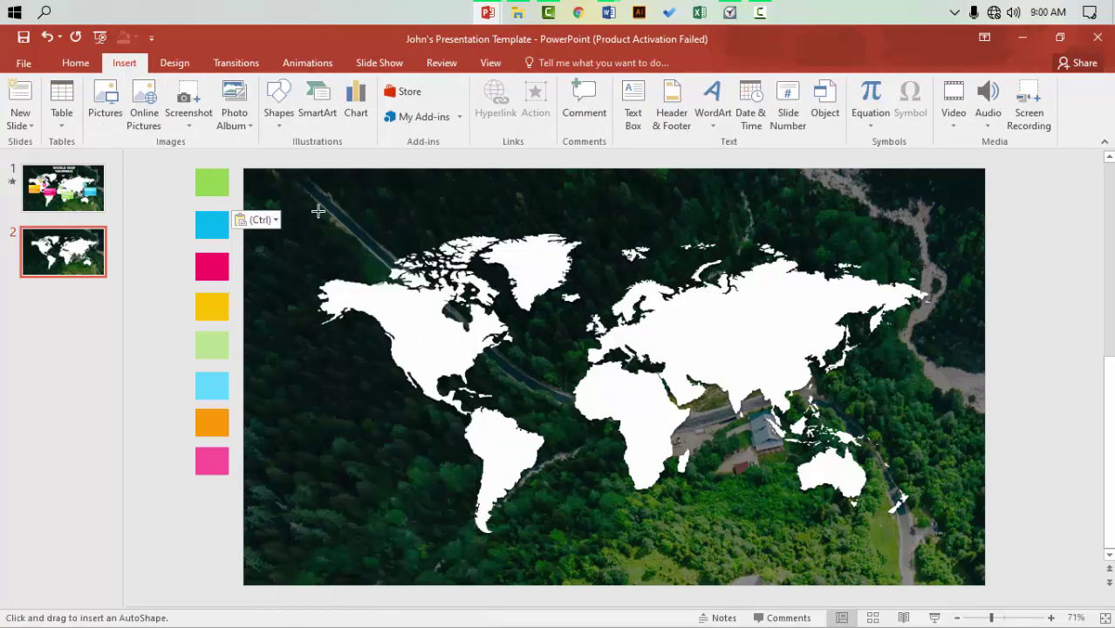
mouse_move(347, 197)
left_mouse_down()
mouse_move(414, 264)
mouse_move(410, 252)
left_mouse_up()
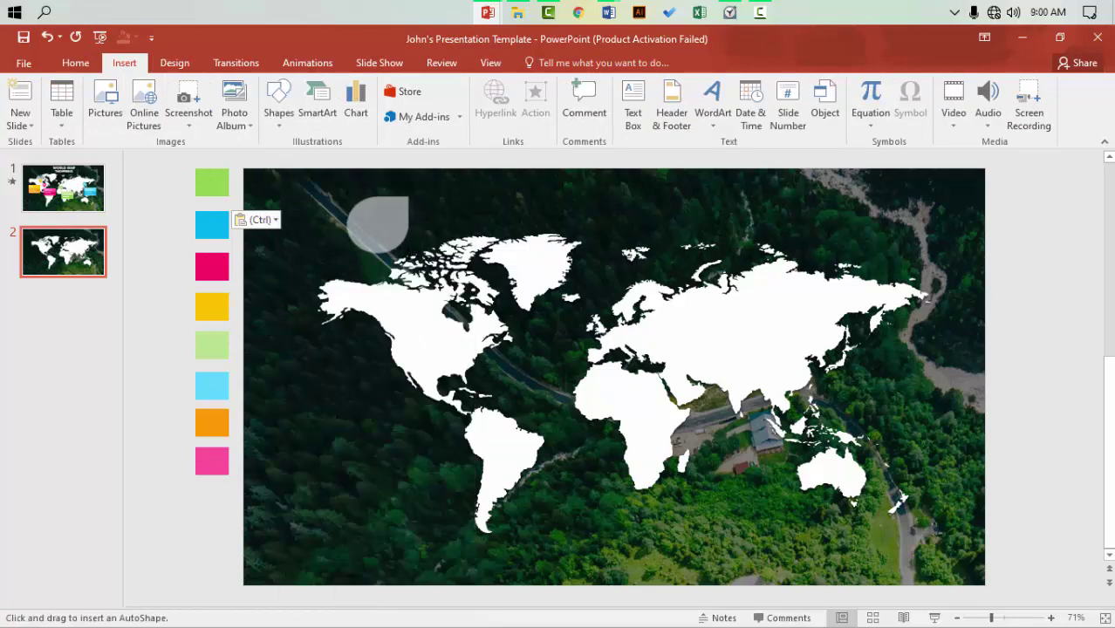
Rotate the teardrop tip-down, resize it to 0.79" x 0.85" and reshape its tip
left_click(407, 254)
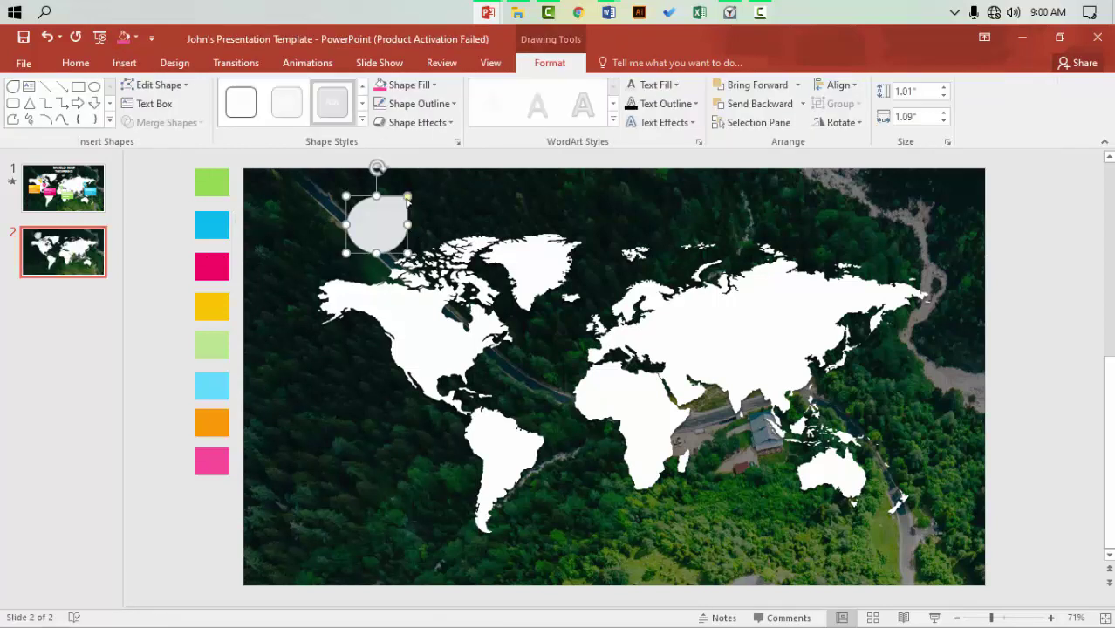
mouse_move(407, 199)
left_mouse_down()
mouse_move(421, 184)
mouse_move(408, 218)
mouse_move(417, 204)
left_mouse_up()
mouse_move(374, 166)
left_mouse_down()
mouse_move(433, 266)
mouse_move(417, 262)
left_mouse_up()
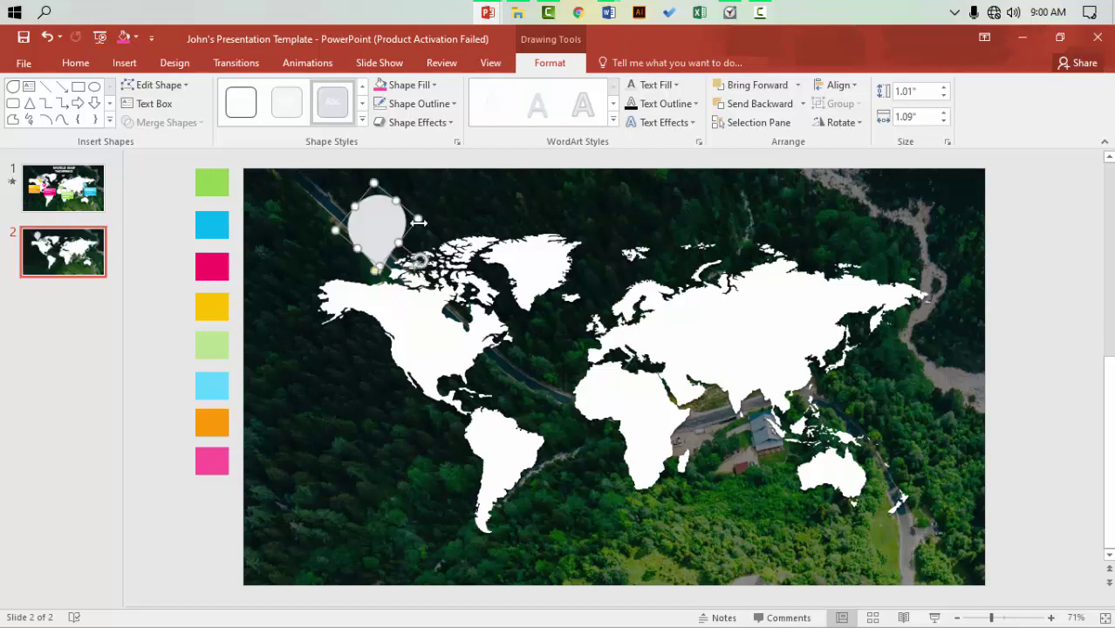
left_click_drag(419, 223, 406, 224)
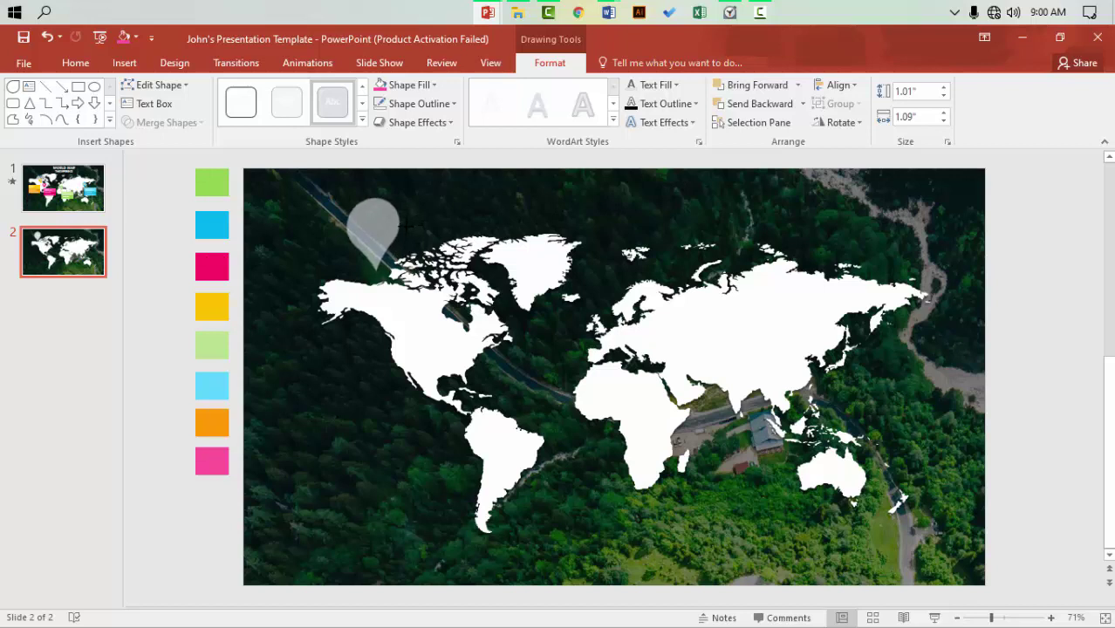
left_click_drag(407, 225, 400, 222)
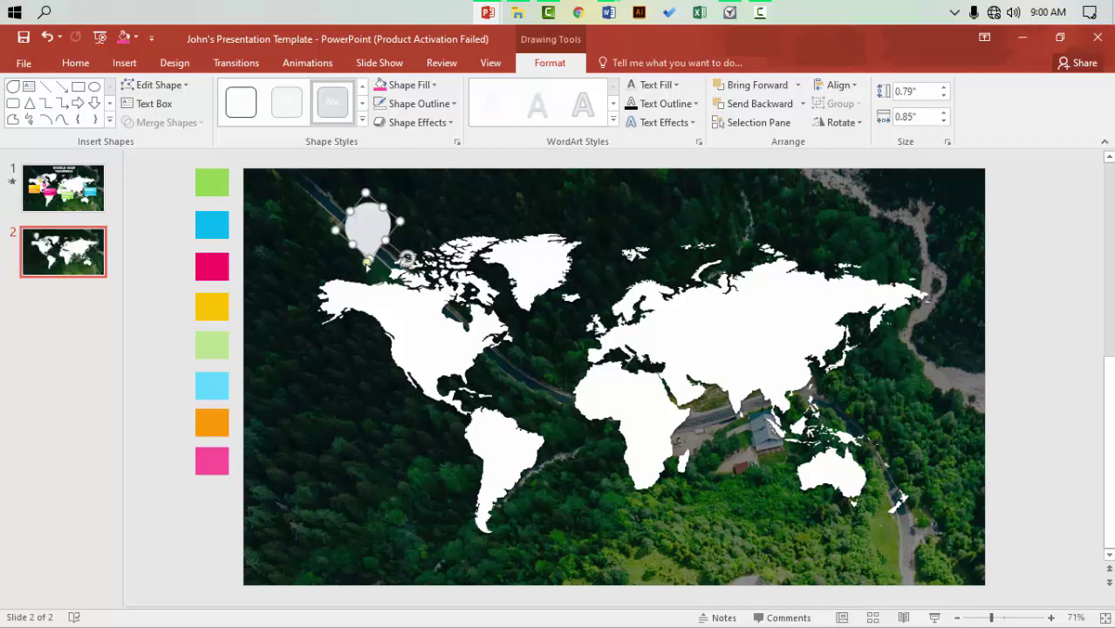
left_click_drag(366, 262, 371, 273)
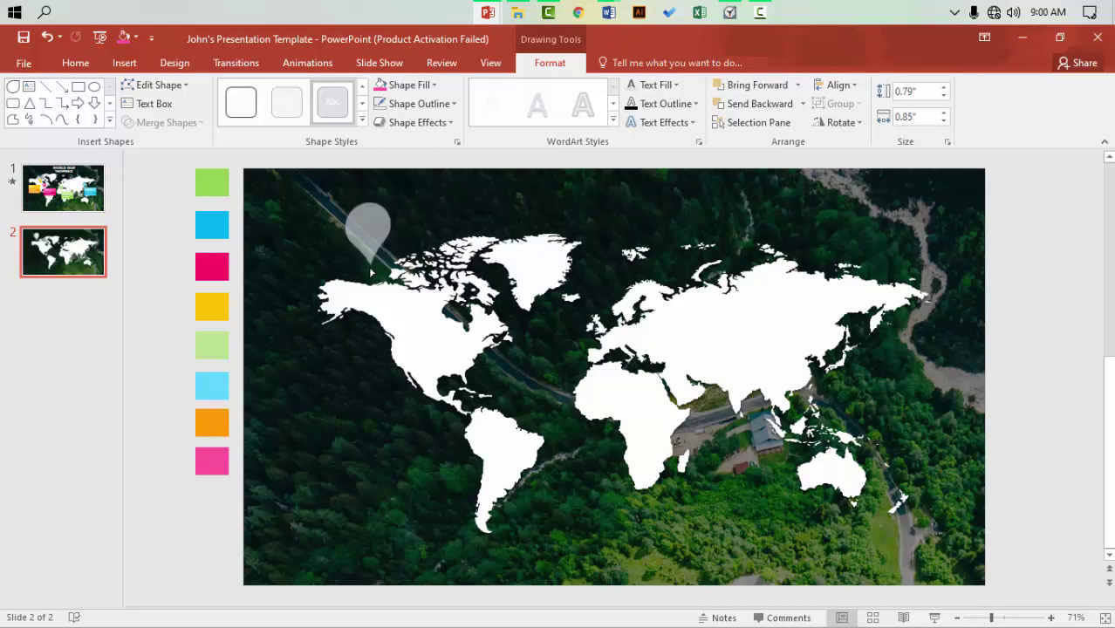
left_click_drag(425, 231, 425, 231)
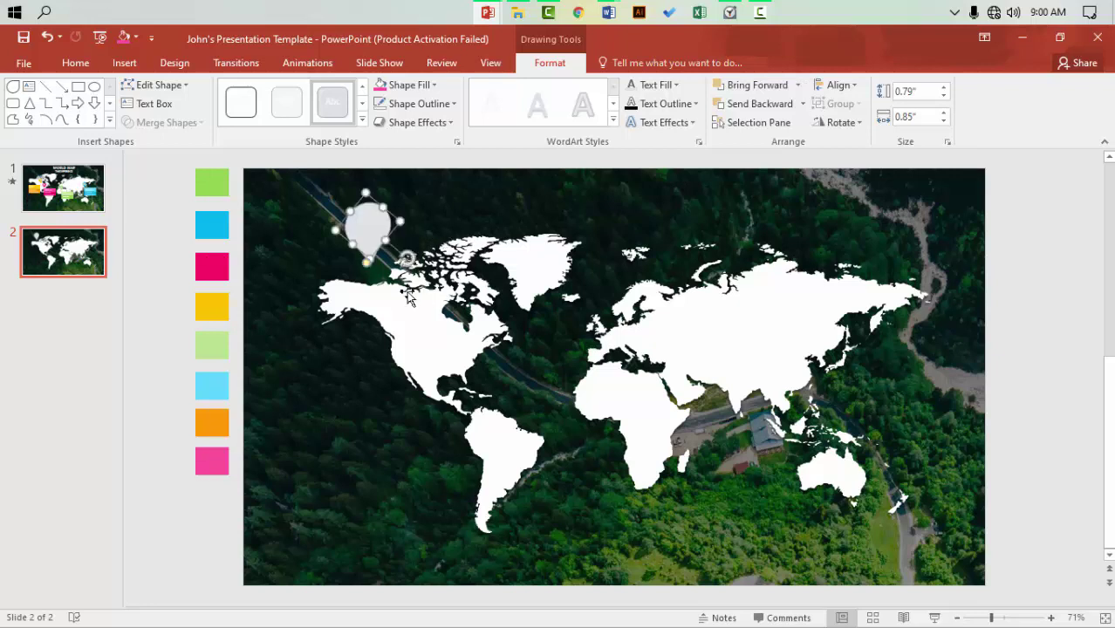
Fill the pin with the yellow swatch's colour using the eyedropper
left_click(409, 85)
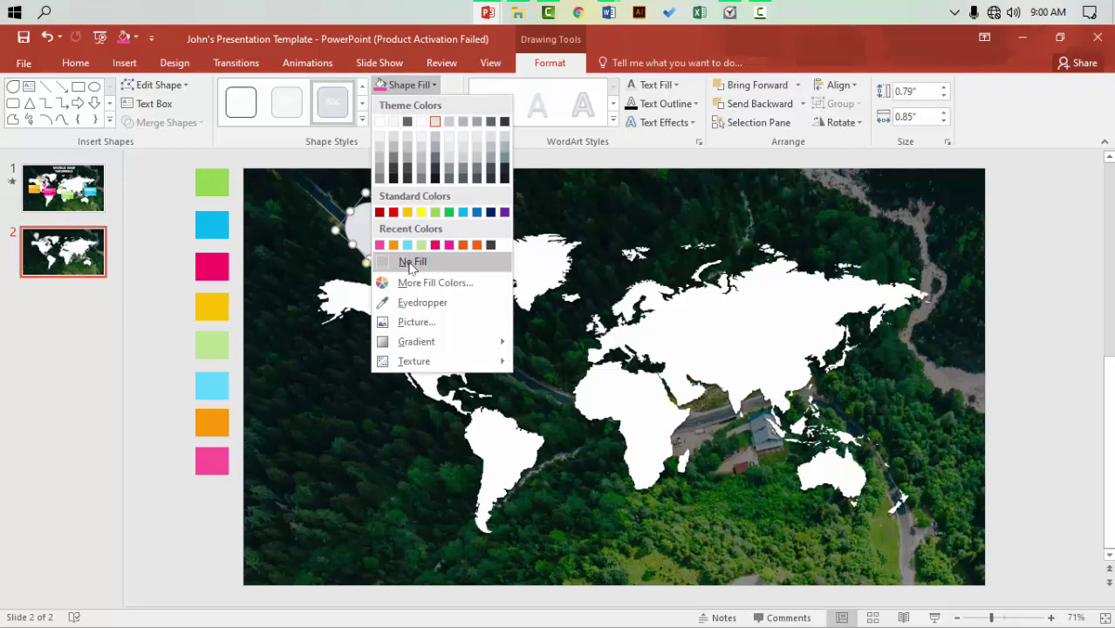
left_click(347, 225)
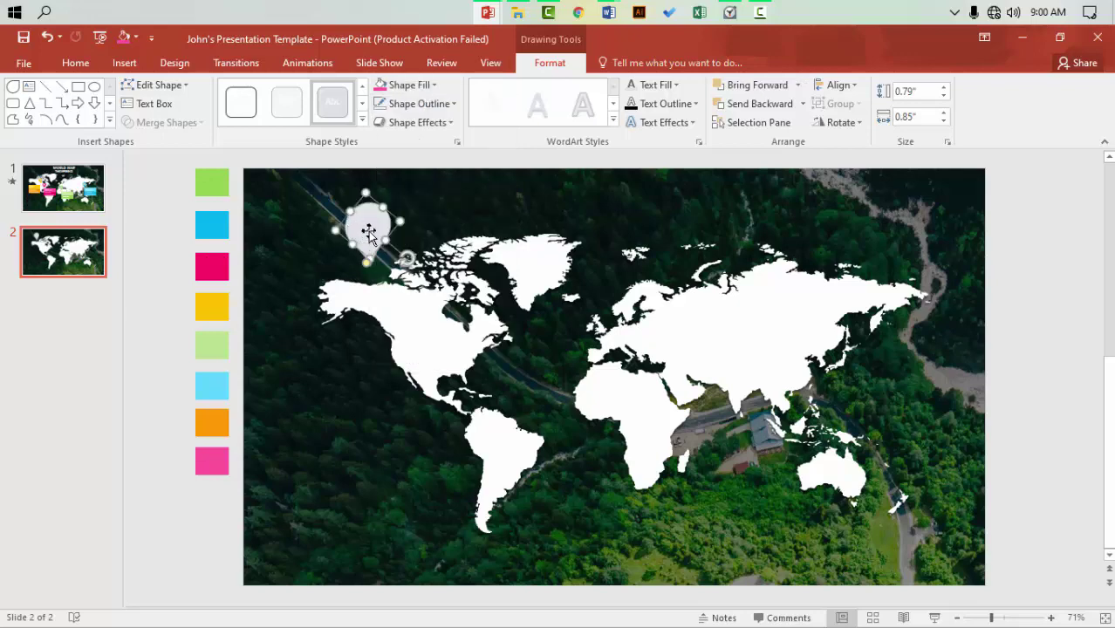
left_click(432, 85)
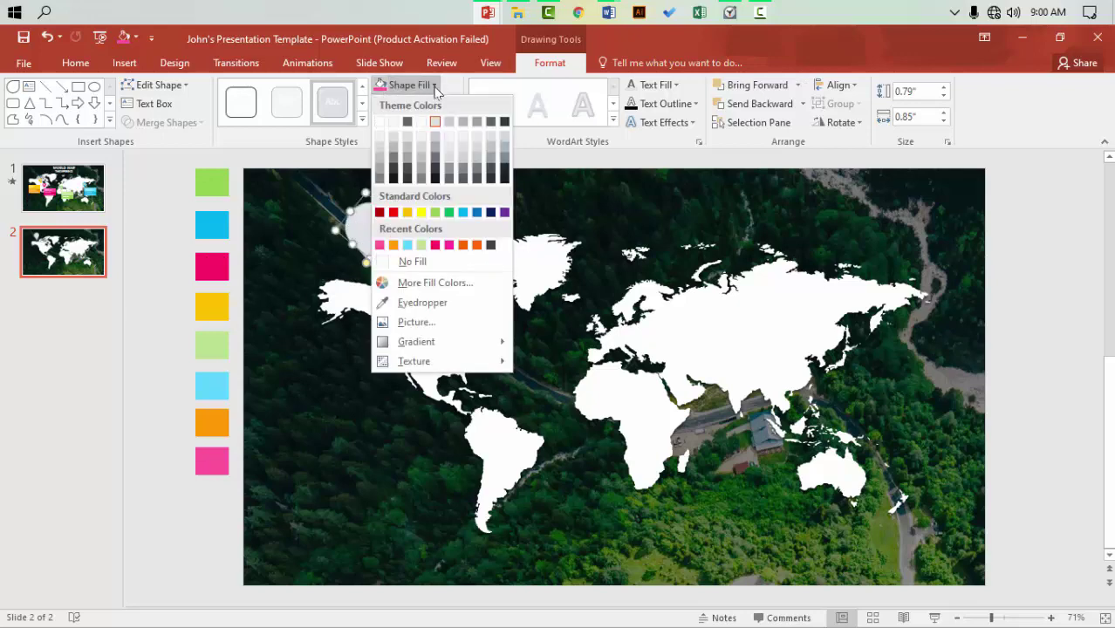
left_click(417, 300)
left_click(210, 307)
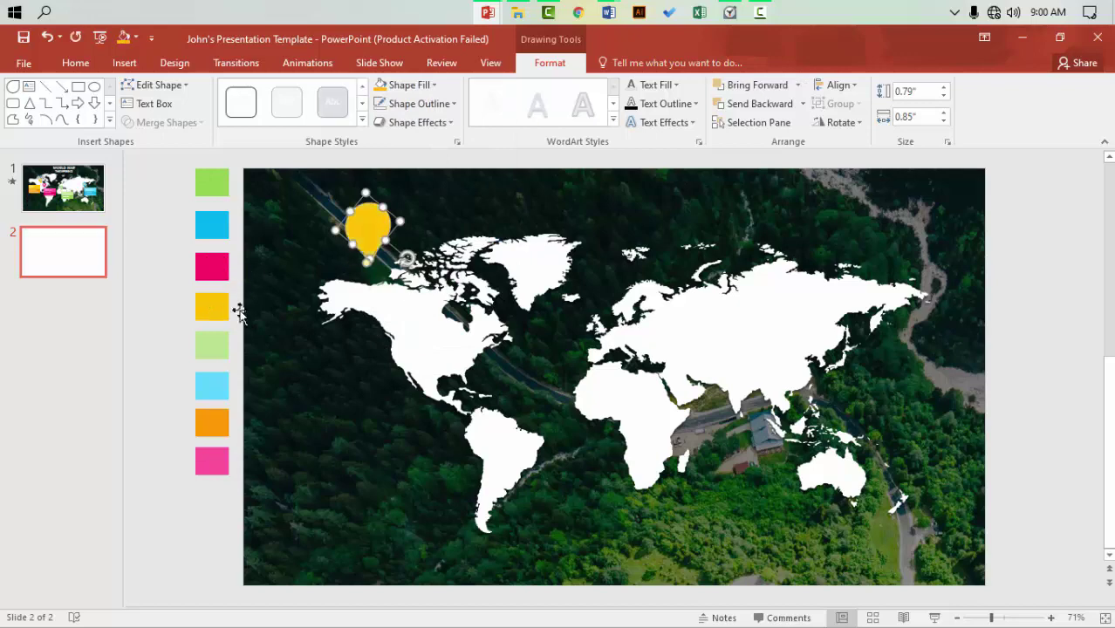
Deselect the finished yellow pin and bring up the Insert options
left_click(427, 189)
left_click(373, 231)
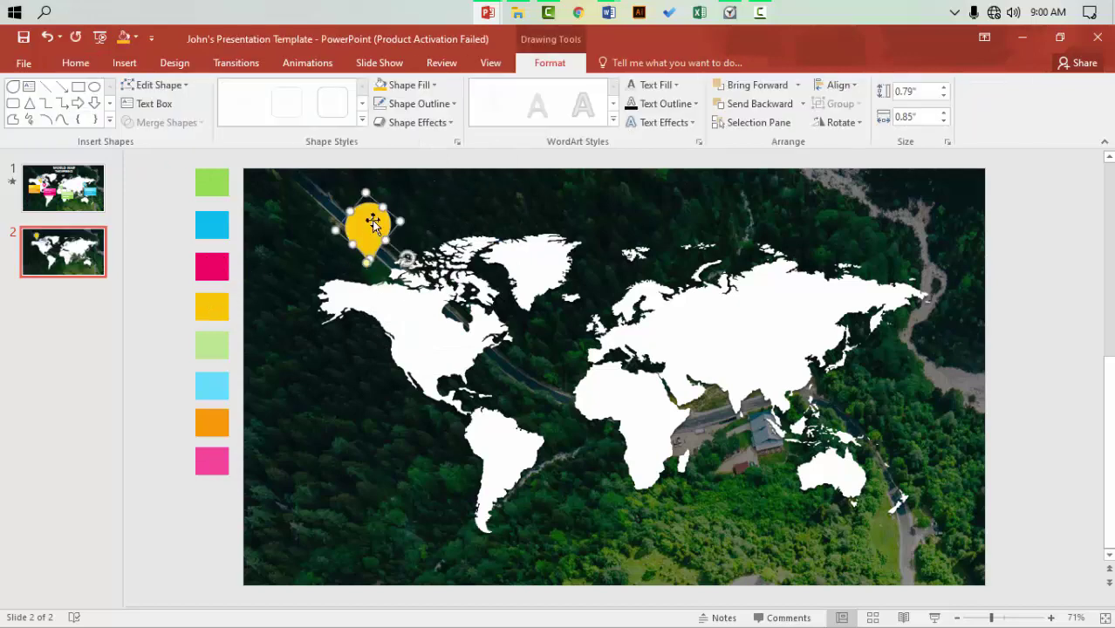
key("Escape")
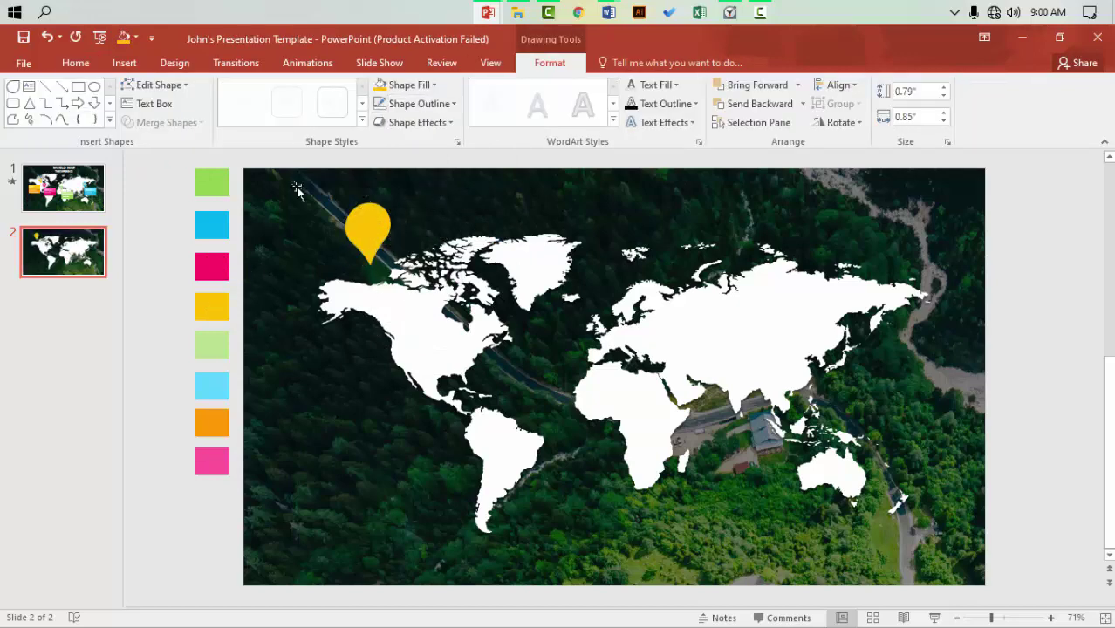
left_click(131, 67)
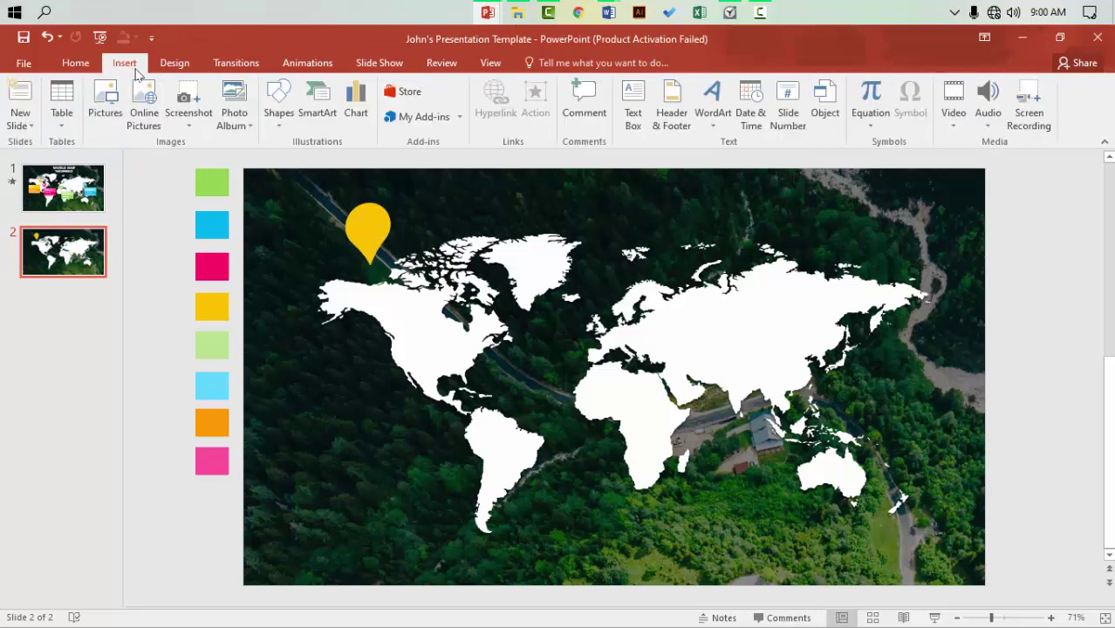
Draw a small circle near the pin with no outline and grey fill
left_click(279, 104)
left_click(353, 163)
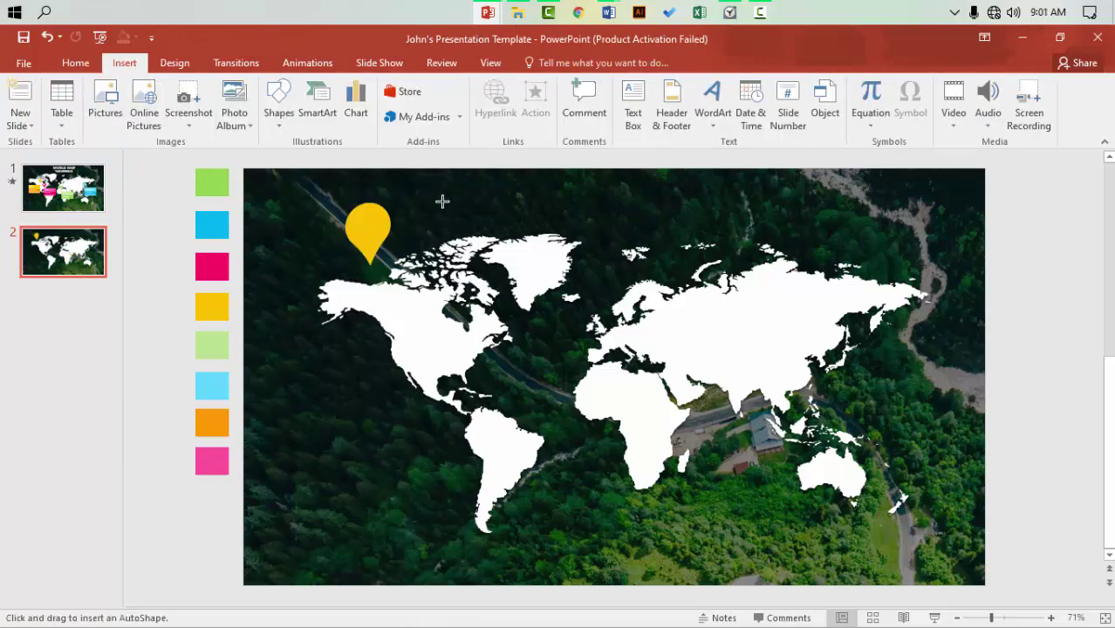
left_click_drag(456, 211, 471, 225)
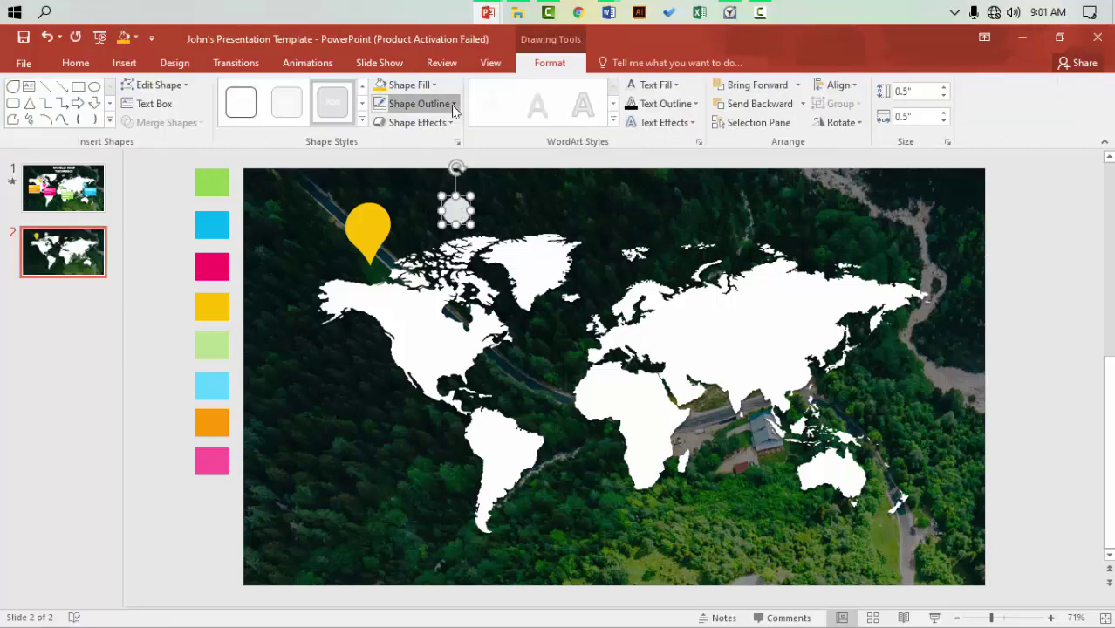
left_click(450, 104)
left_click(413, 284)
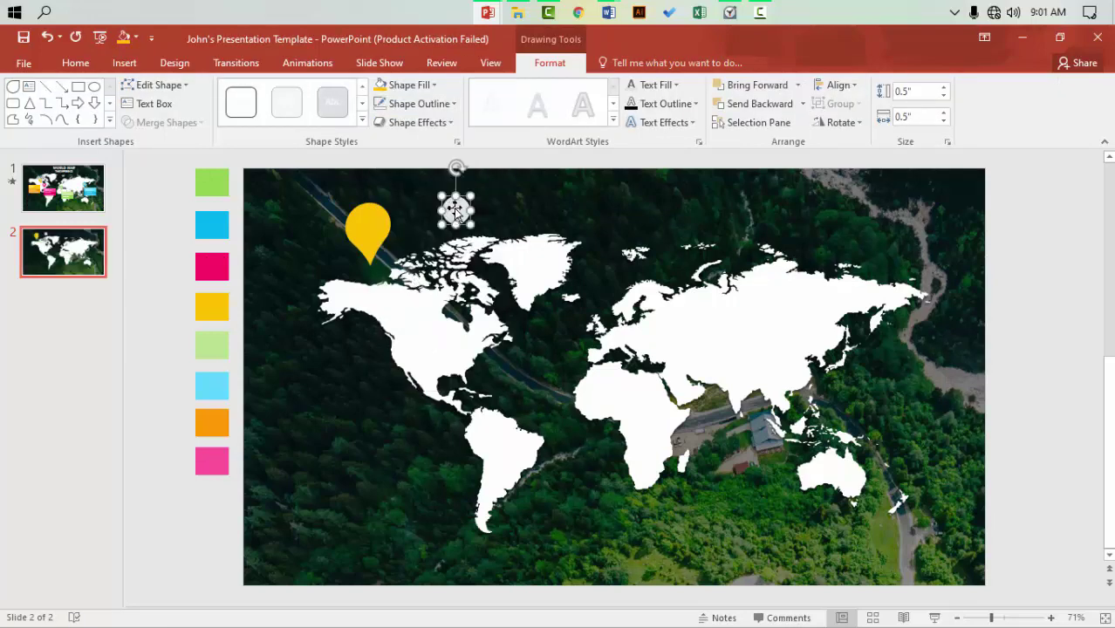
left_click(434, 85)
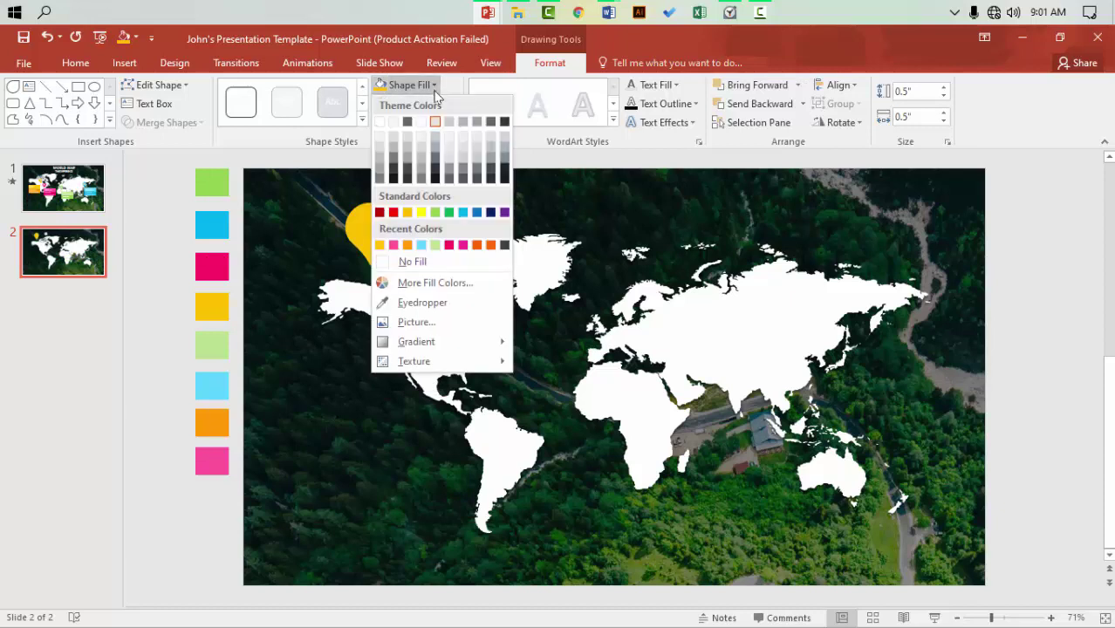
left_click(435, 123)
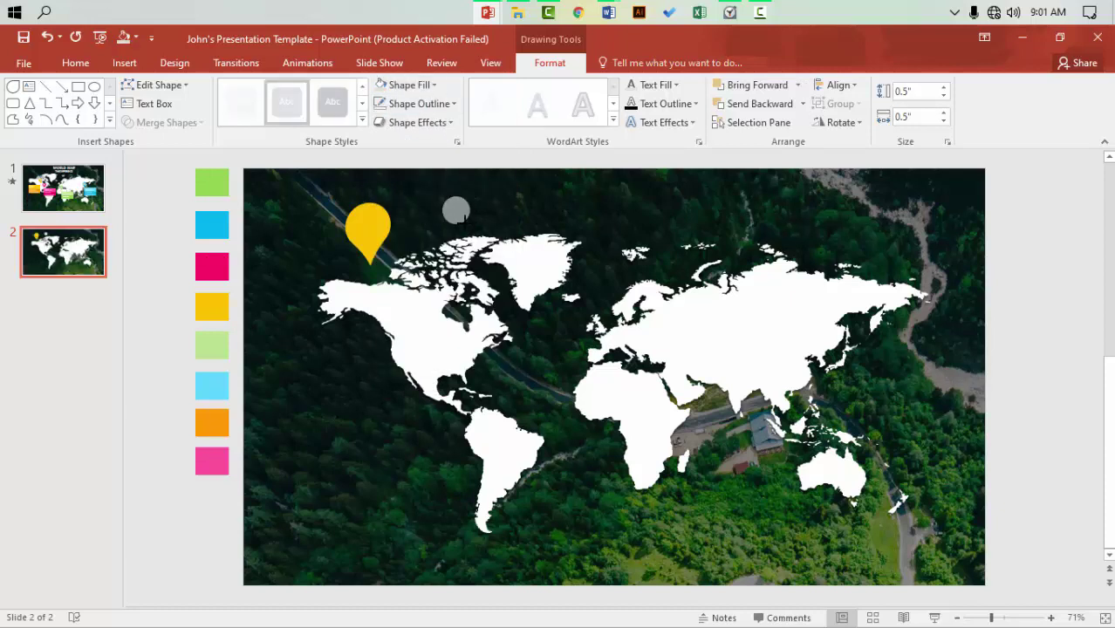
Move the grey circle onto the pin's head and group it with the yellow pin
left_click(456, 212)
left_click_drag(456, 211, 368, 224)
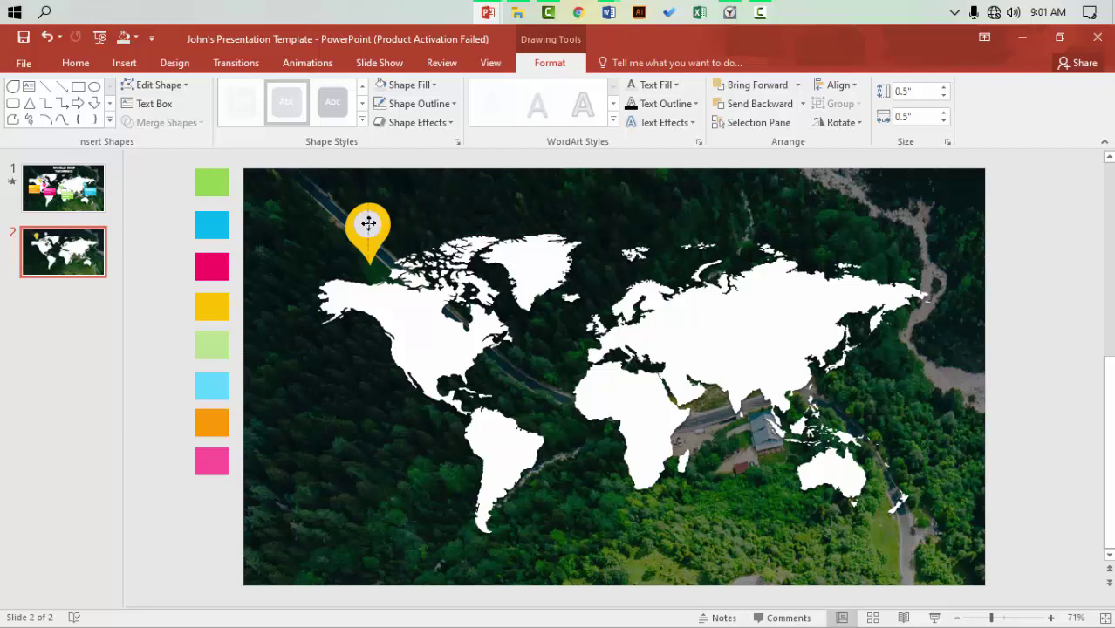
left_click(450, 236)
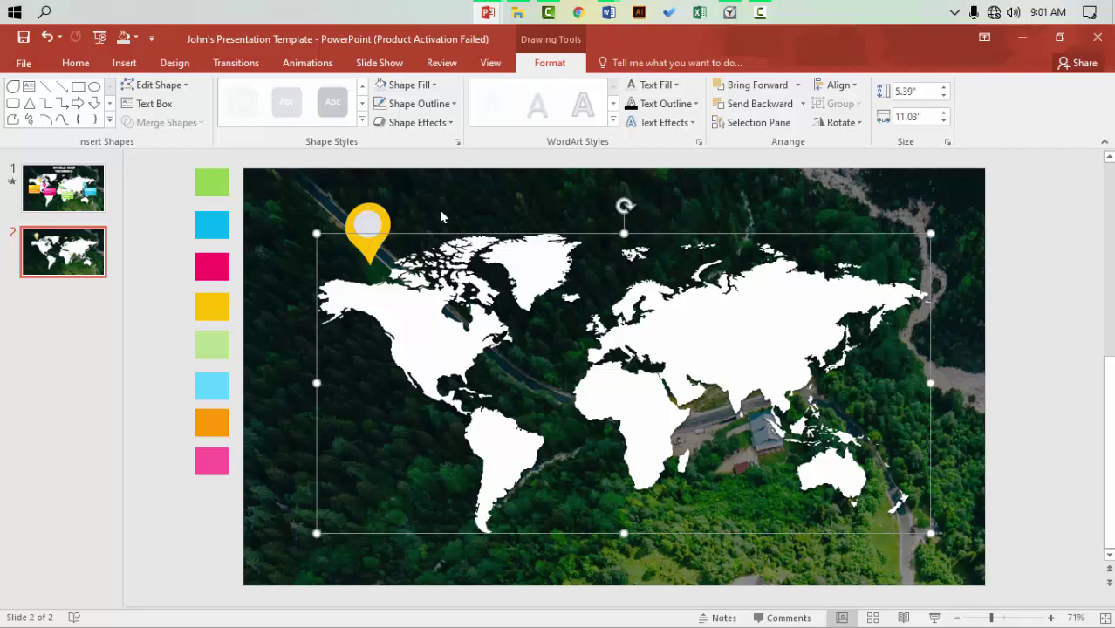
left_click(436, 203)
left_click(368, 226)
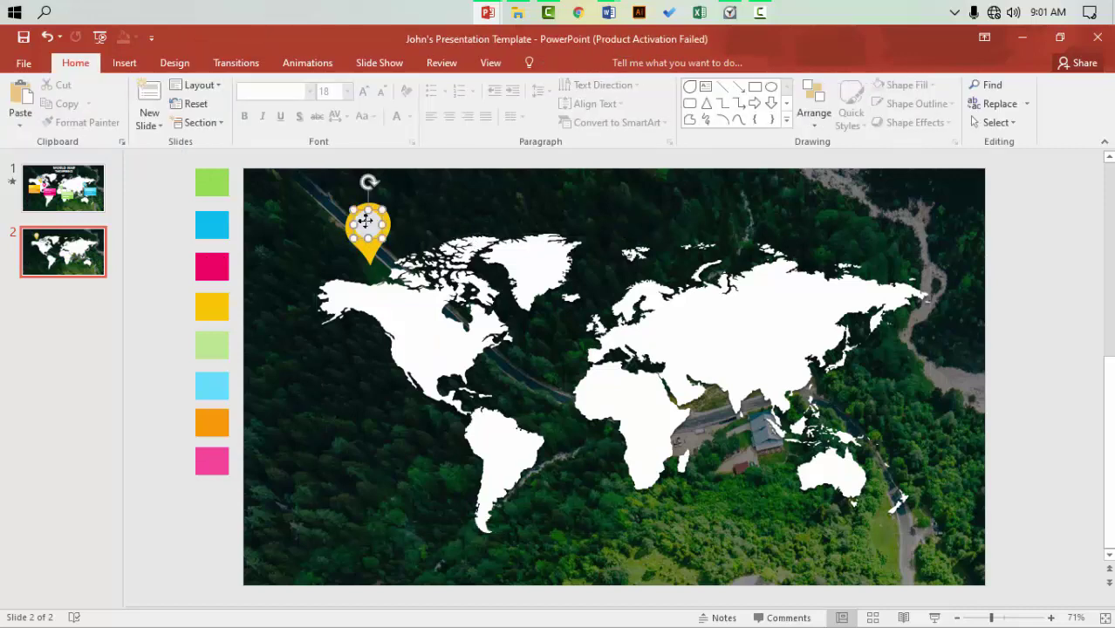
left_click(370, 253, "shift")
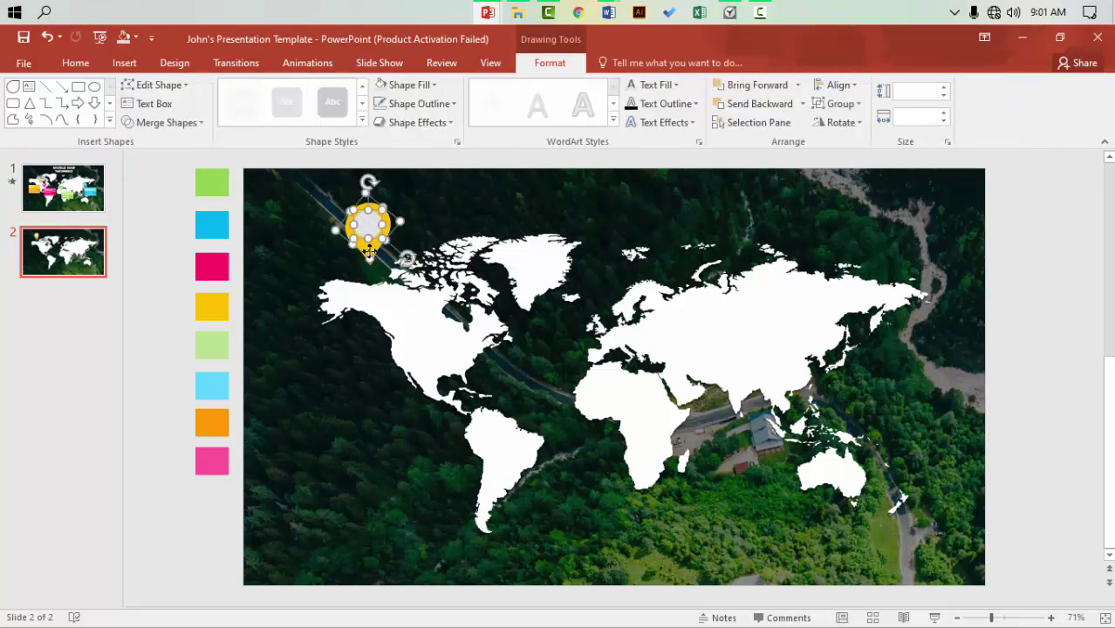
left_click(854, 110)
left_click(848, 124)
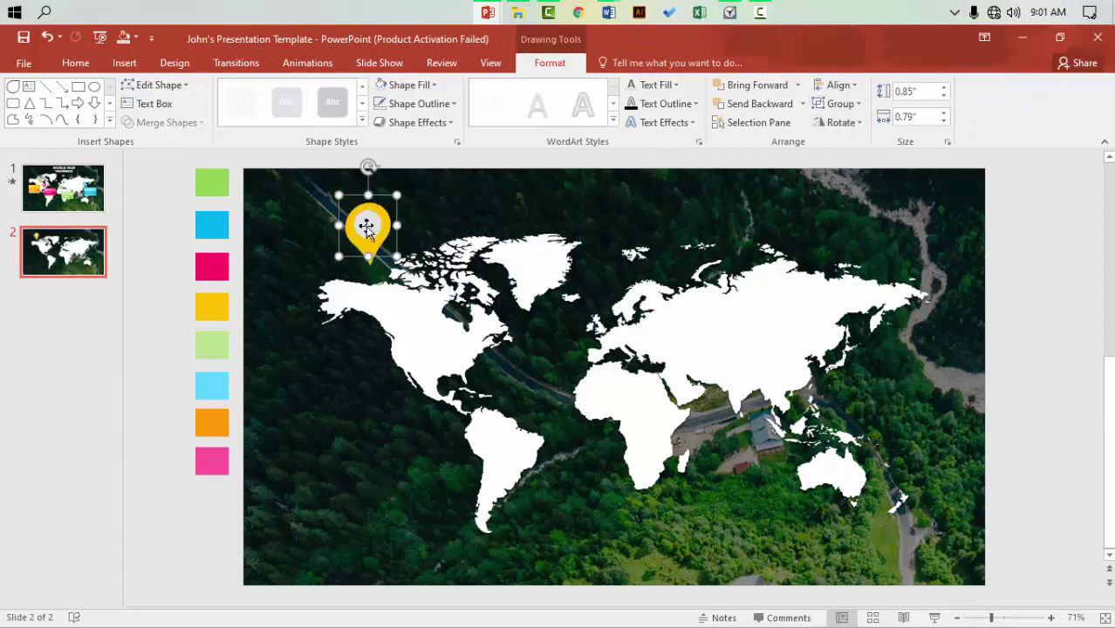
Move the grouped pin down onto northern North America
left_click_drag(366, 229, 424, 281)
left_click(417, 122)
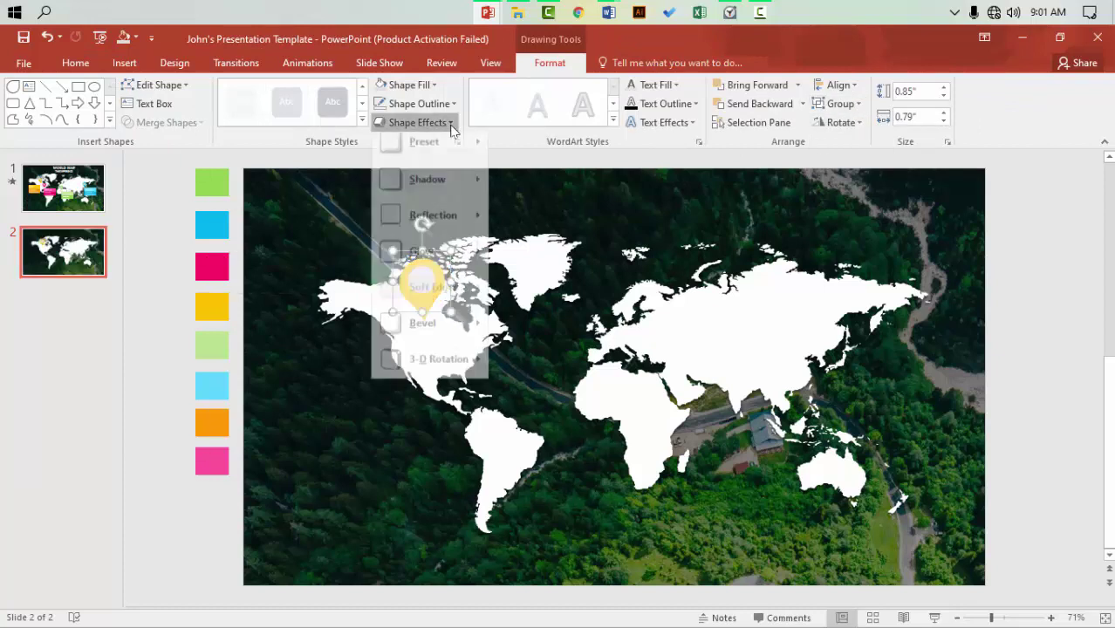
left_click(558, 273)
left_click(558, 273)
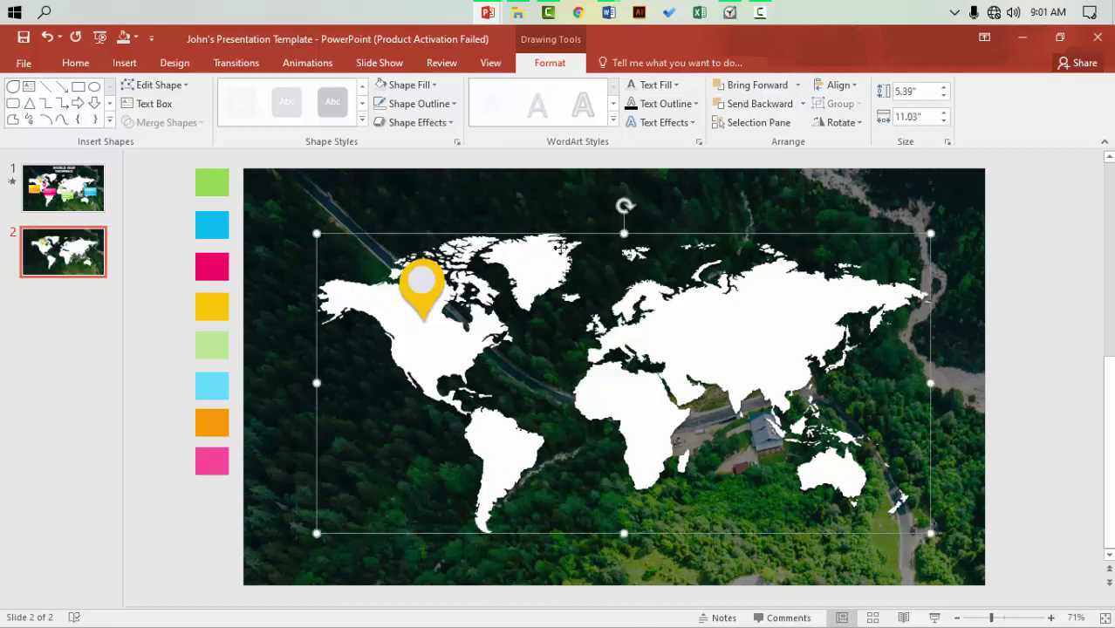
left_click(509, 218)
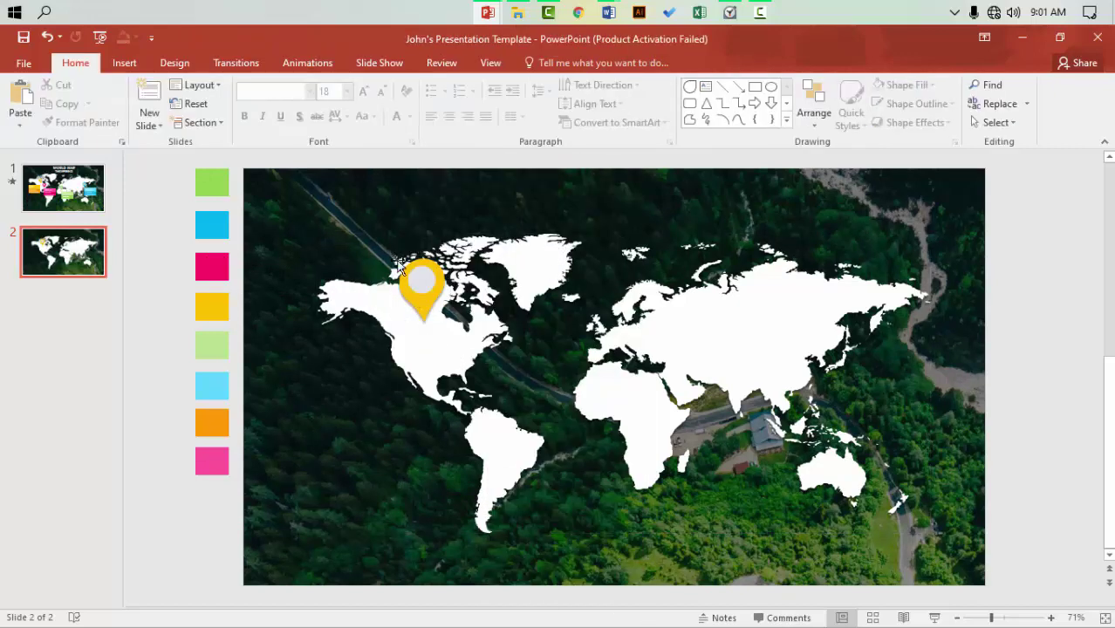
left_click(123, 63)
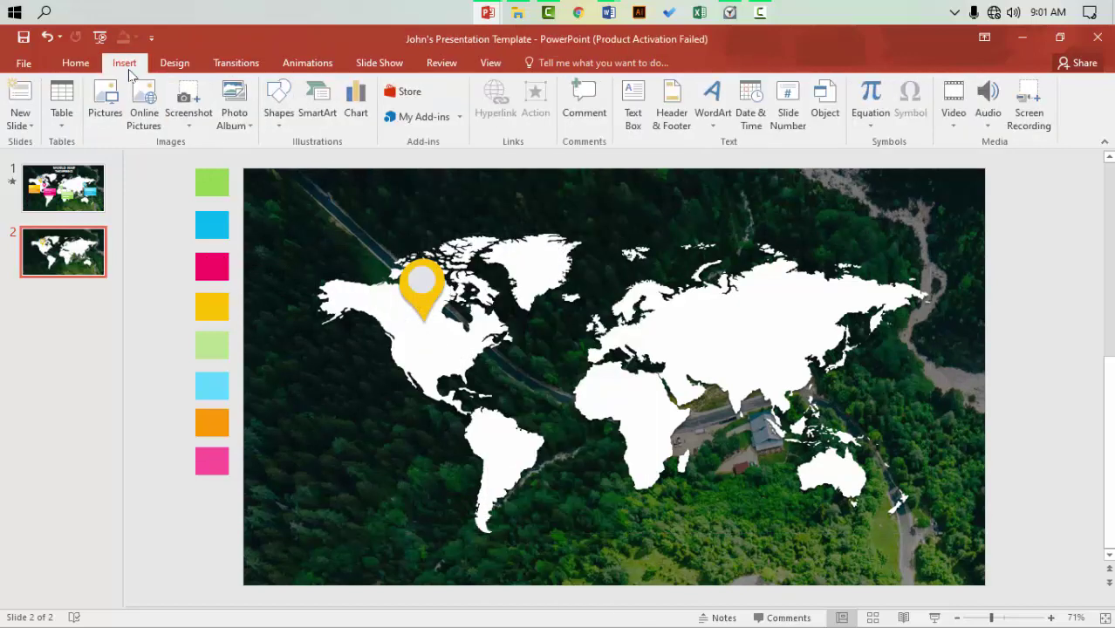
Place a 0.35" circle above the map and duplicate it onto itself
left_click(279, 104)
left_click(355, 165)
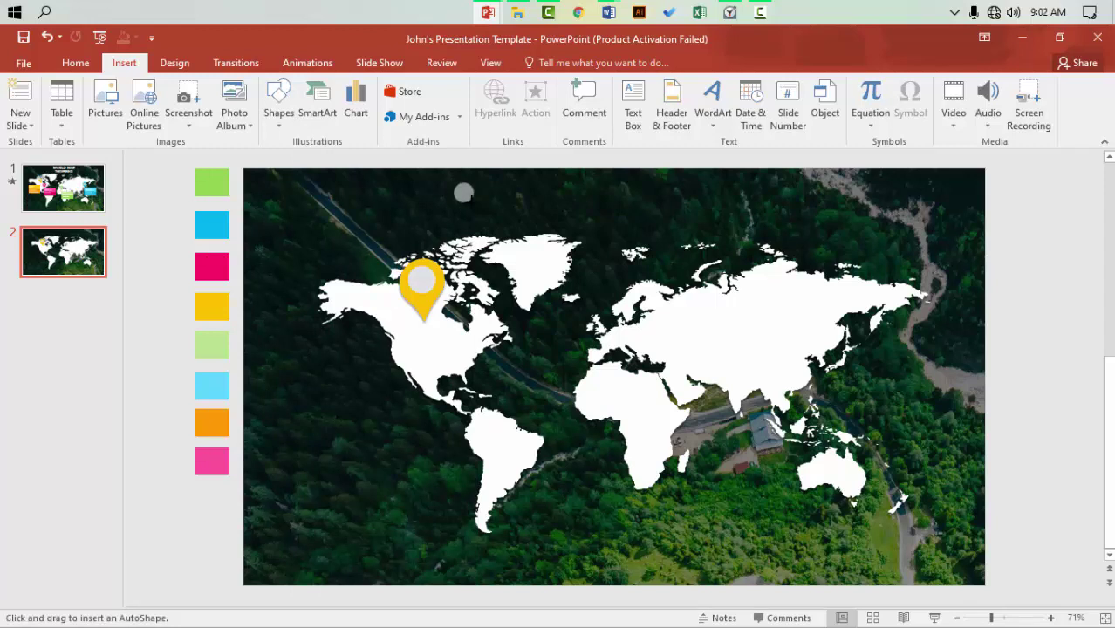
left_click(463, 192)
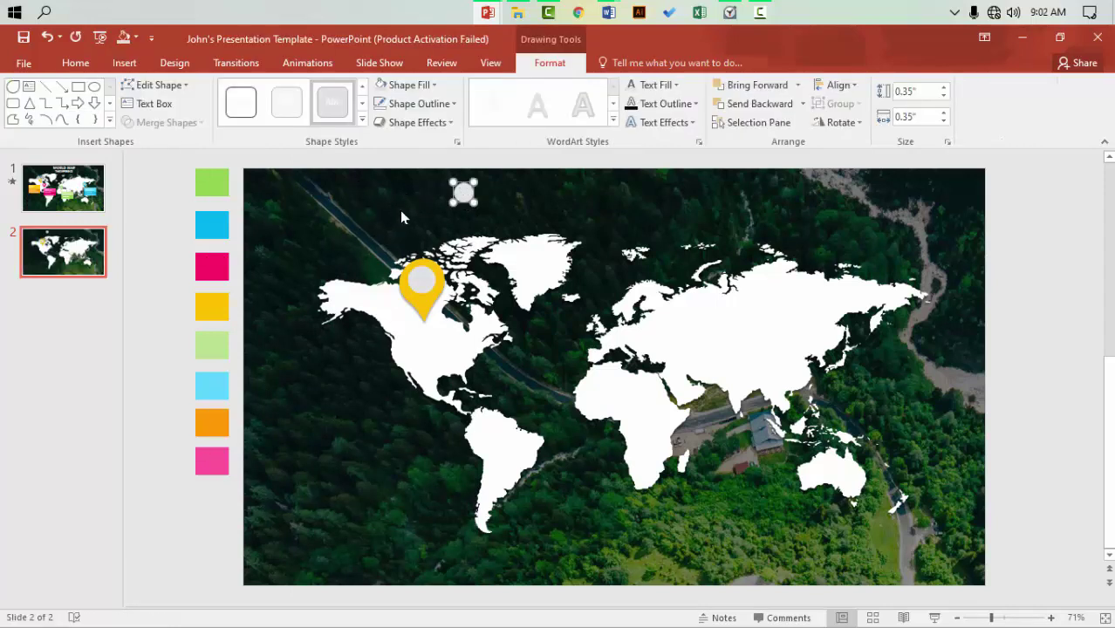
left_click_drag(467, 199, 517, 213)
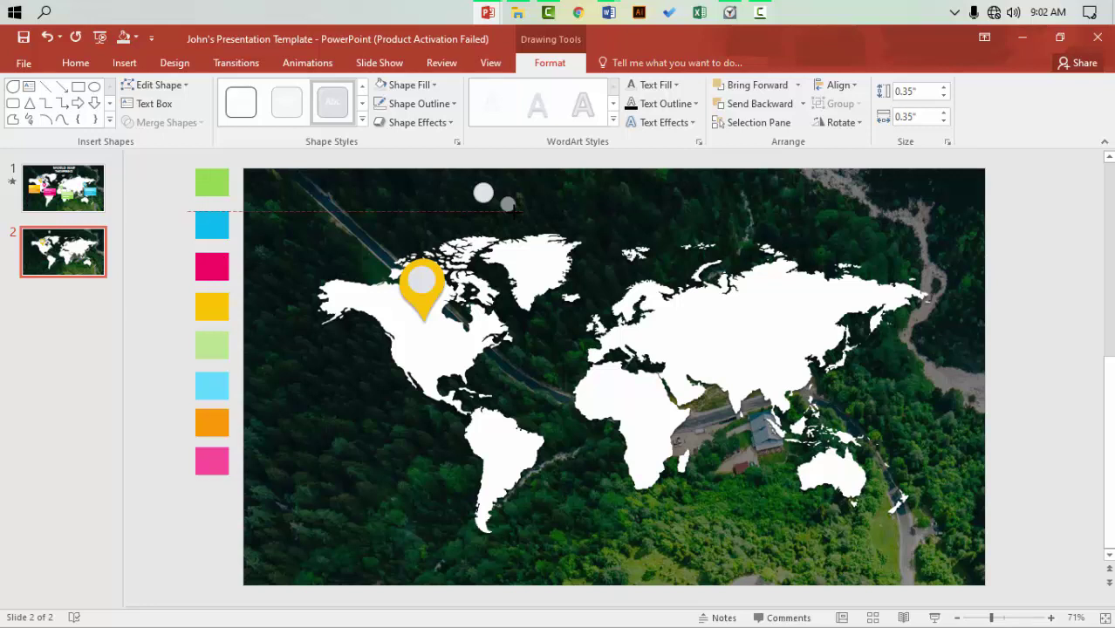
left_click_drag(508, 204, 483, 194)
Shrink the copy to 0.2" and centre both circles with Align Center and Align Middle
left_click(483, 193)
left_click(1003, 618)
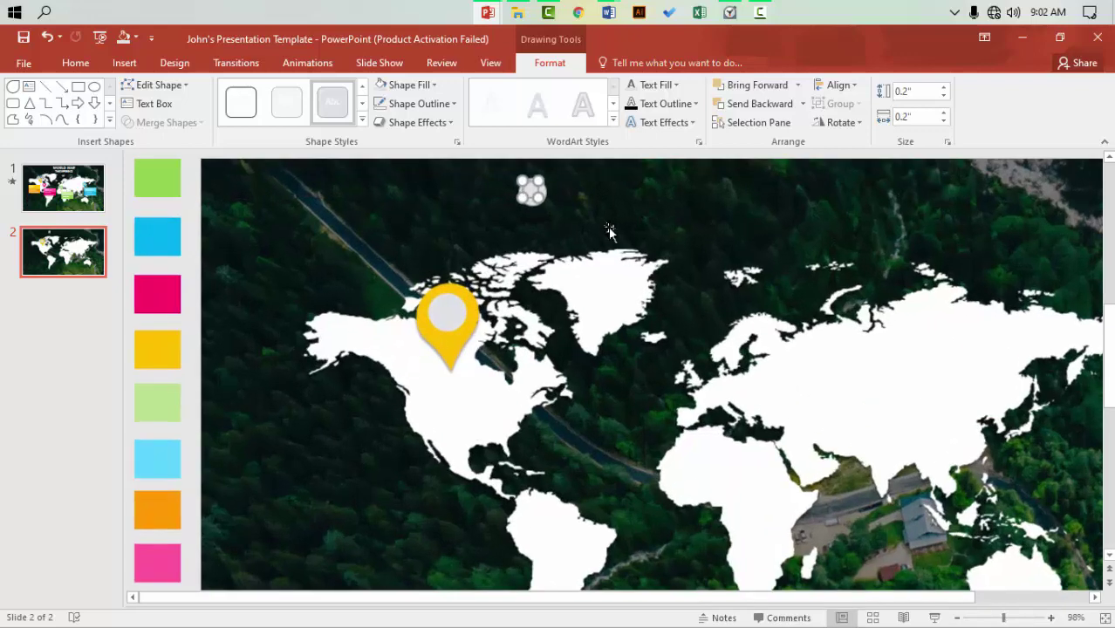
left_click_drag(531, 190, 532, 192)
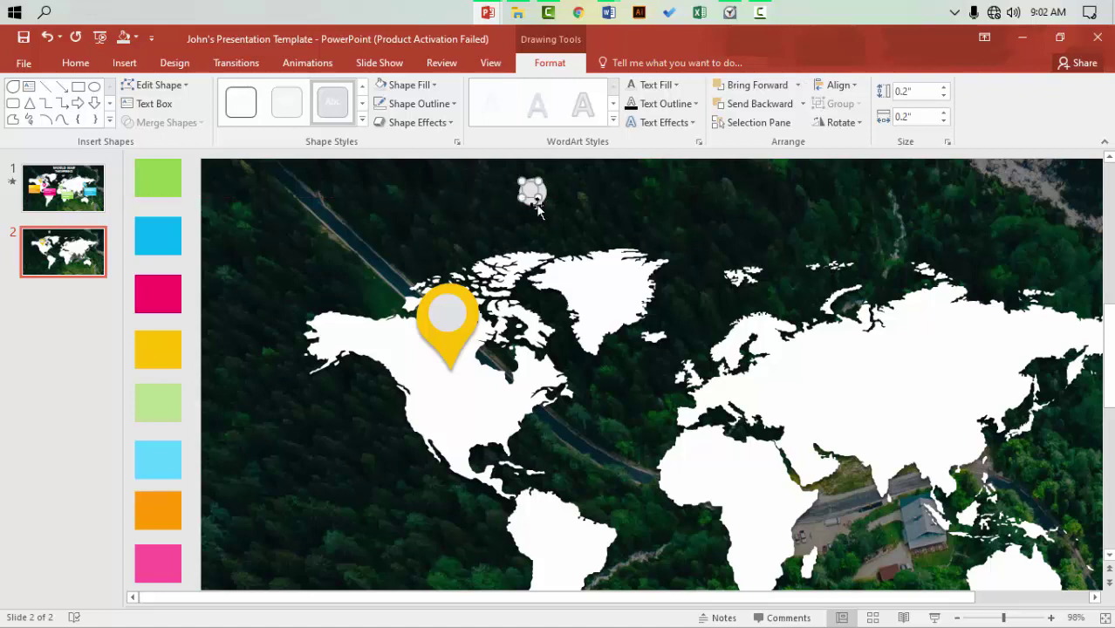
left_click_drag(533, 193, 532, 192)
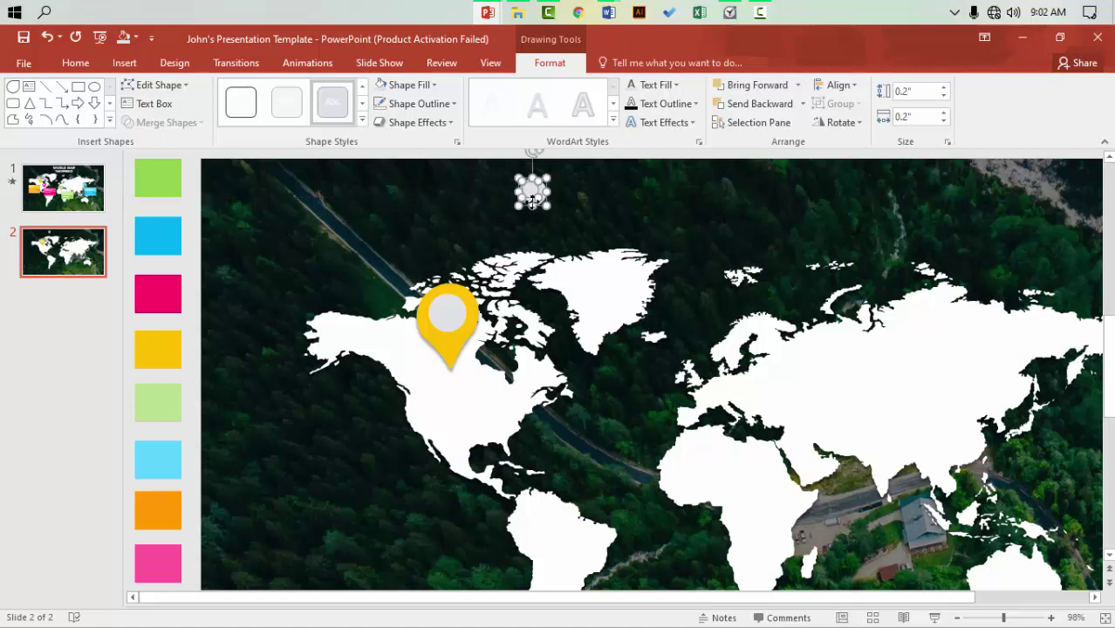
left_click(838, 84)
left_click(847, 124)
left_click(837, 85)
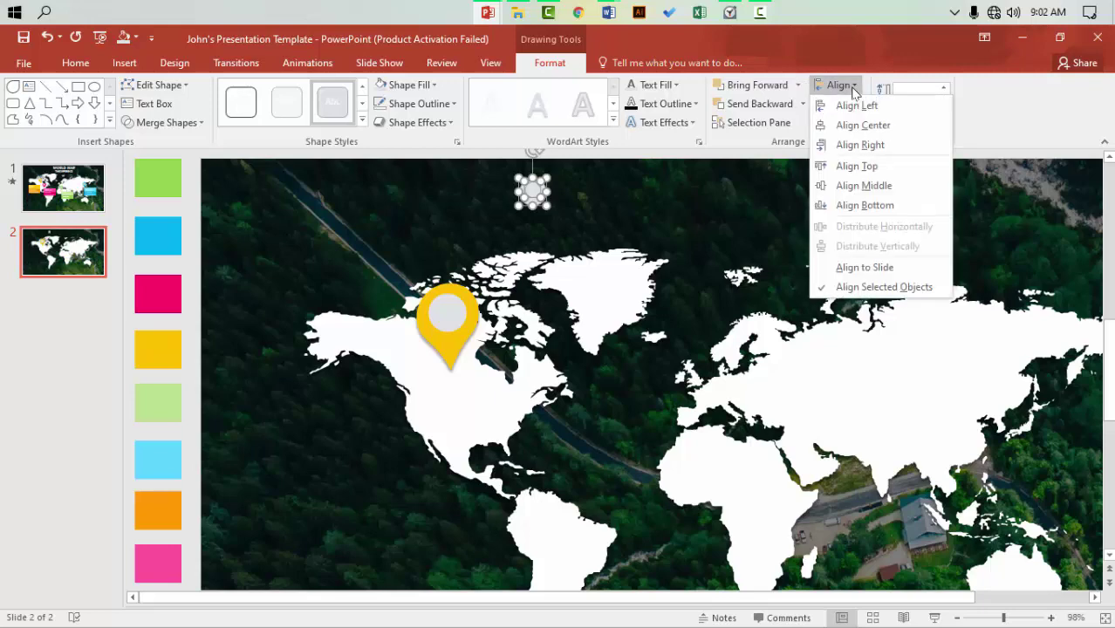
left_click(817, 206)
left_click(689, 208)
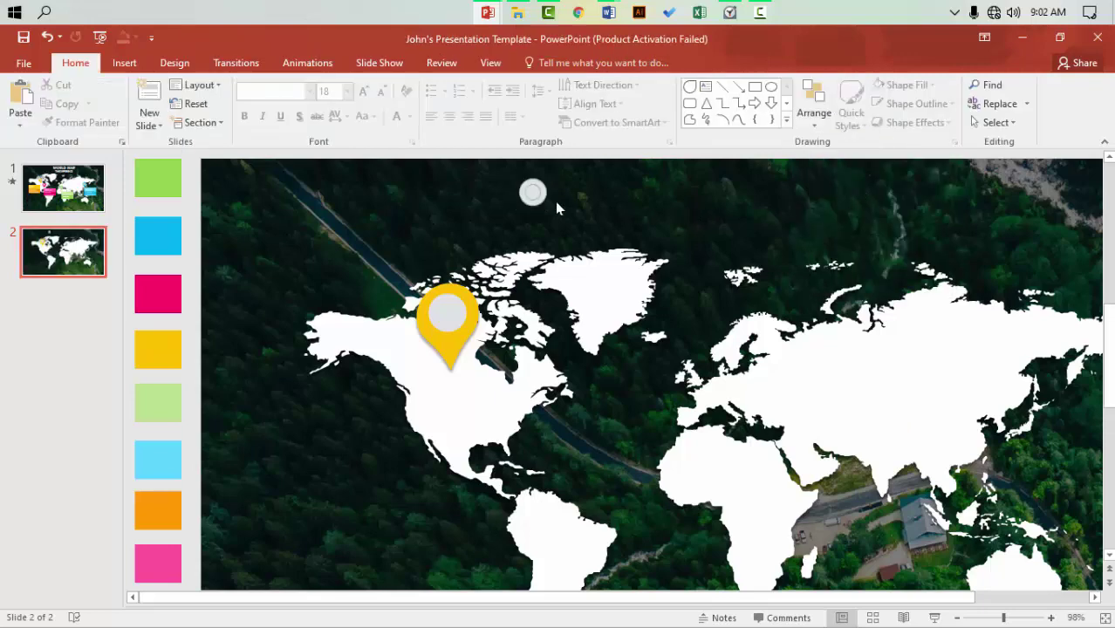
Fill the inner circle with the yellow swatch colour via the eyedropper
left_click(533, 193)
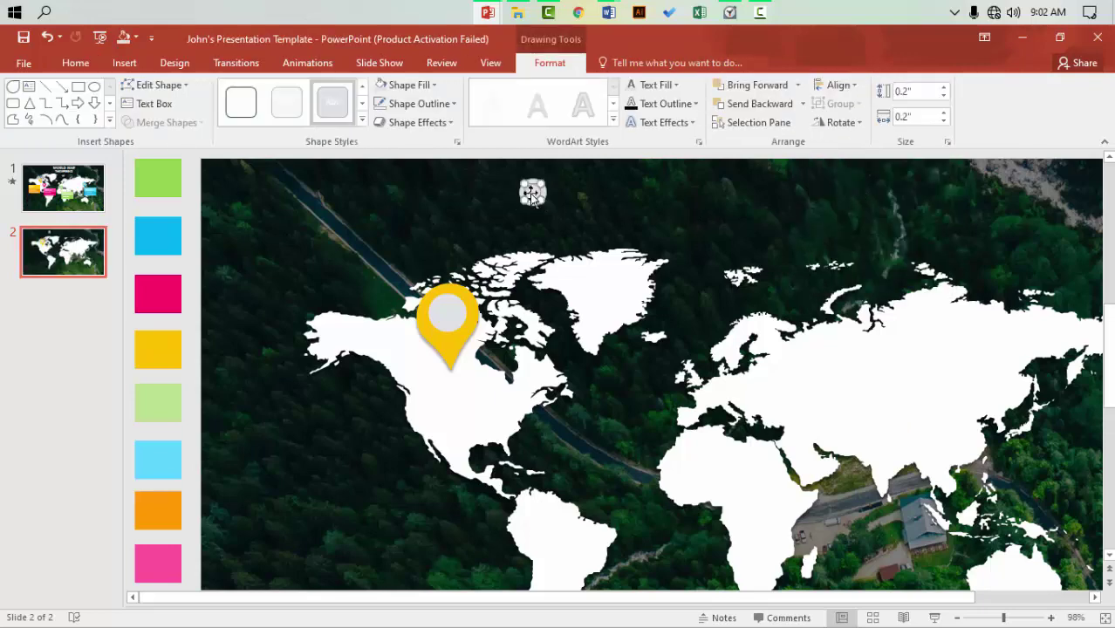
left_click(406, 85)
left_click(410, 301)
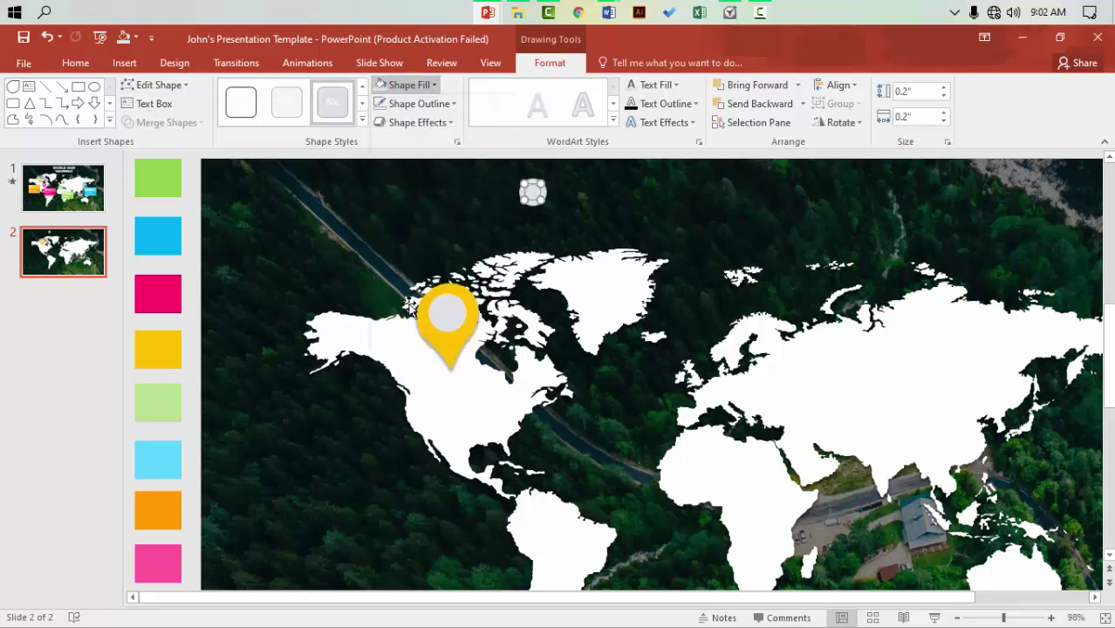
left_click(165, 346)
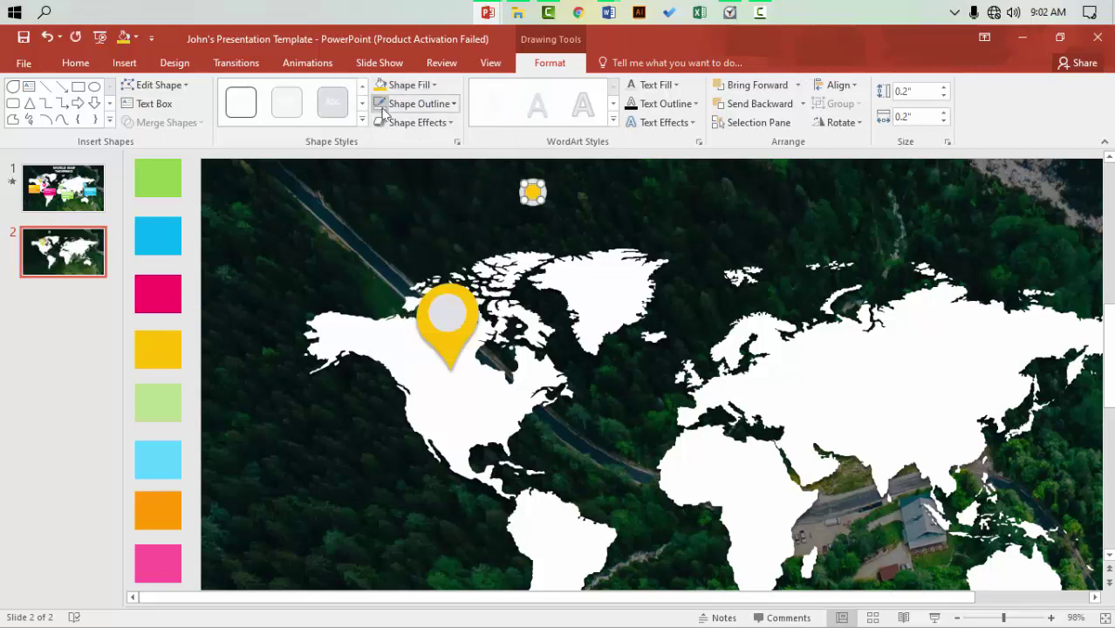
left_click(622, 215)
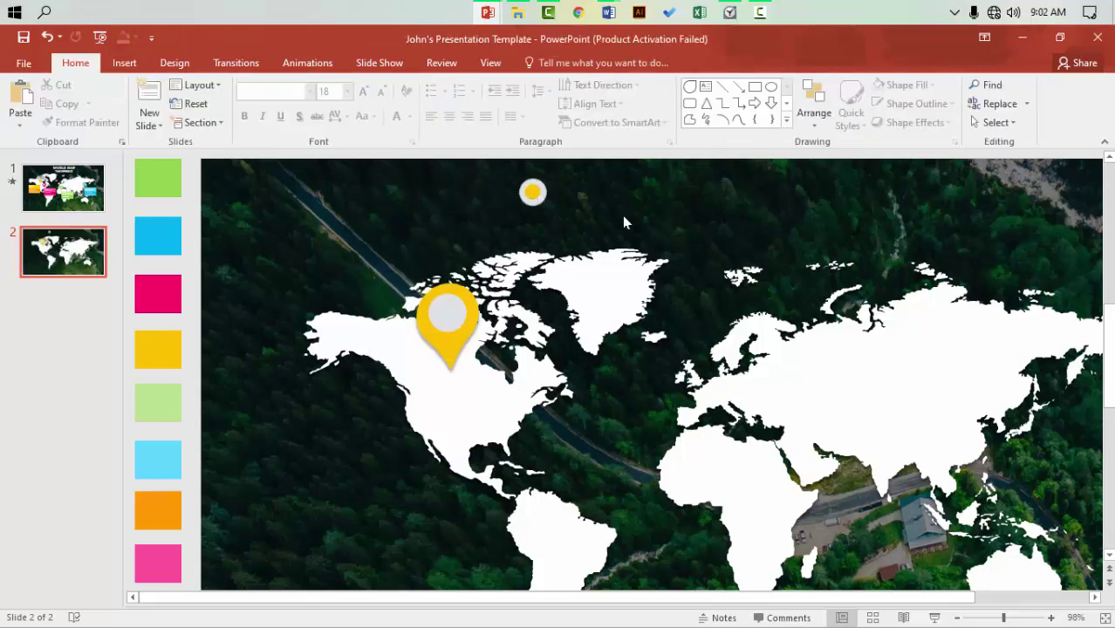
Move both circles onto North America just below the pin's tip
left_click(533, 197)
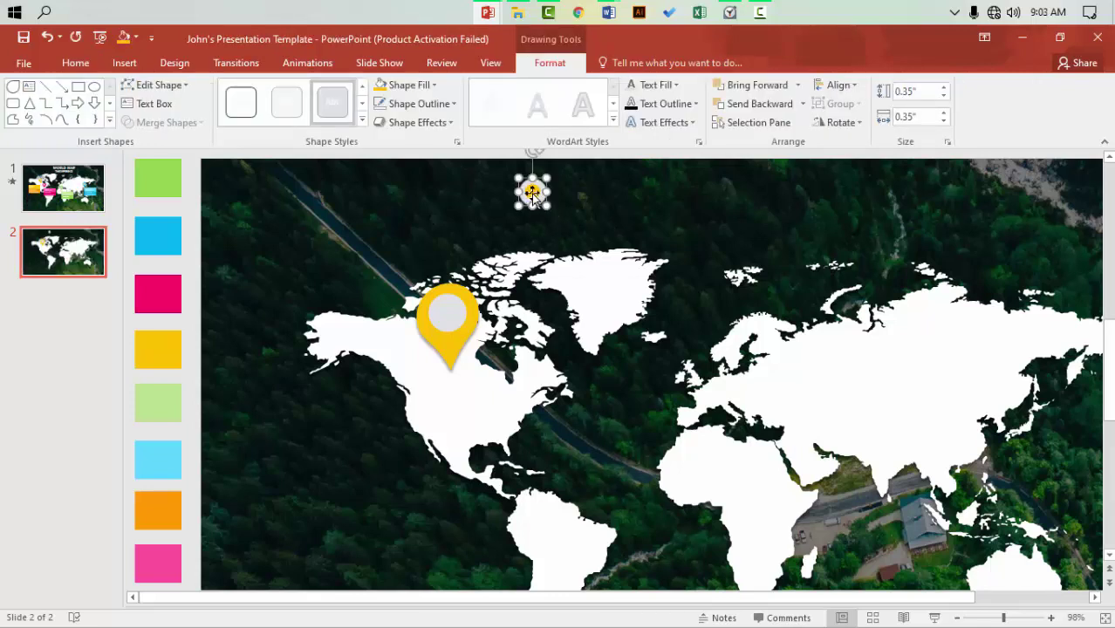
left_click(532, 194, "shift")
left_click_drag(532, 194, 453, 390)
left_click(491, 396)
left_click(458, 385)
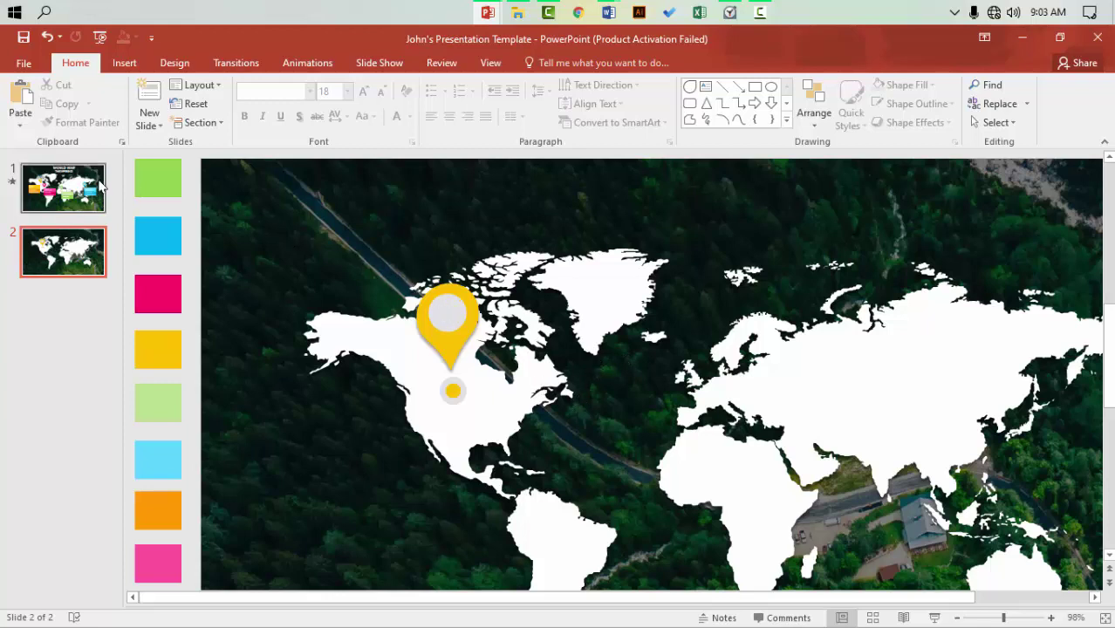
left_click(119, 64)
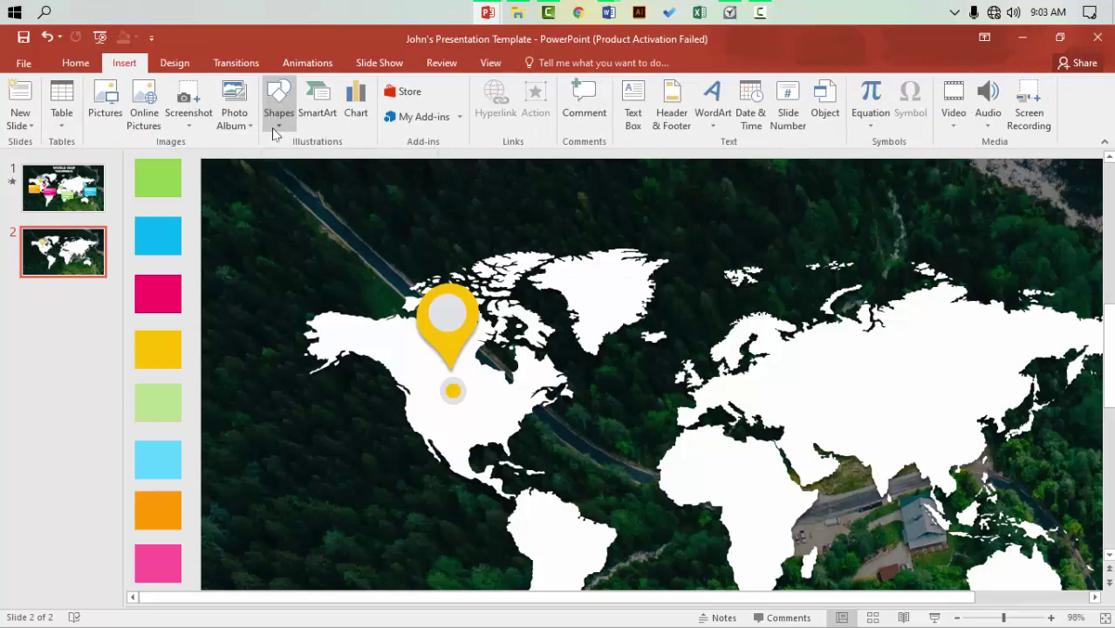
Draw a wide rectangle below the first pin, fill it yellow and set its height to 0.9"
left_click(272, 131)
left_click(333, 162)
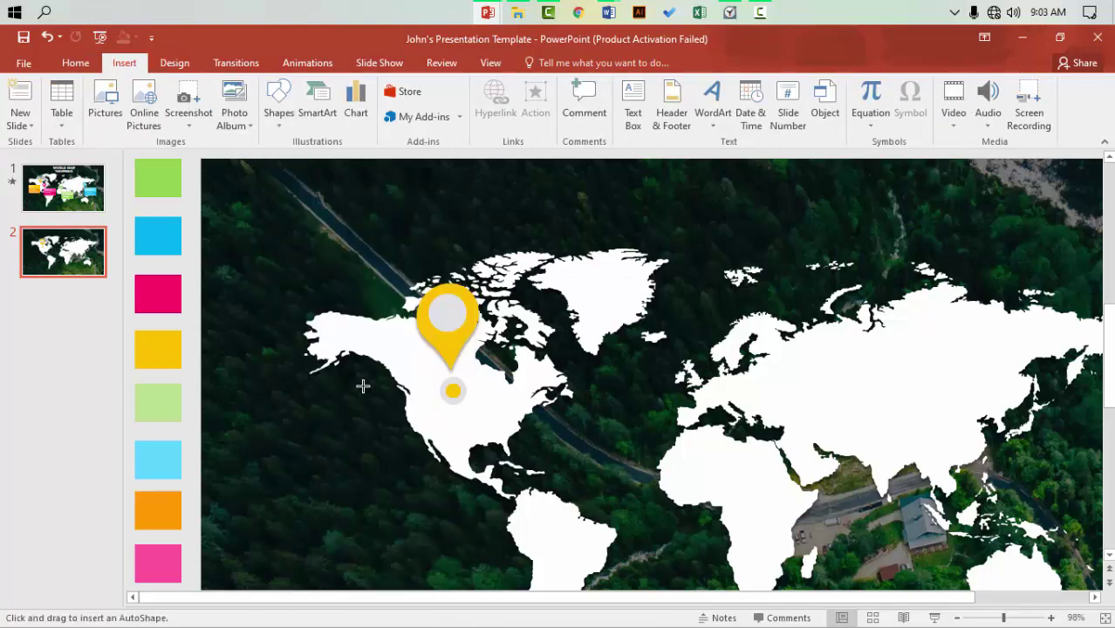
left_click_drag(451, 462, 341, 379)
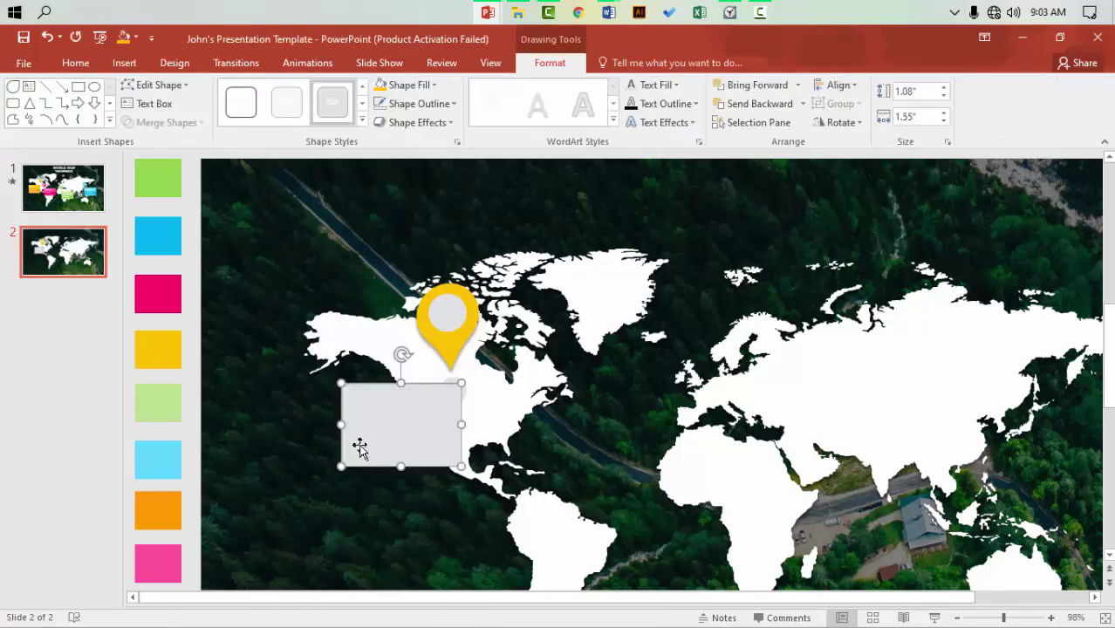
left_click_drag(341, 426, 291, 425)
left_click_drag(393, 426, 372, 435)
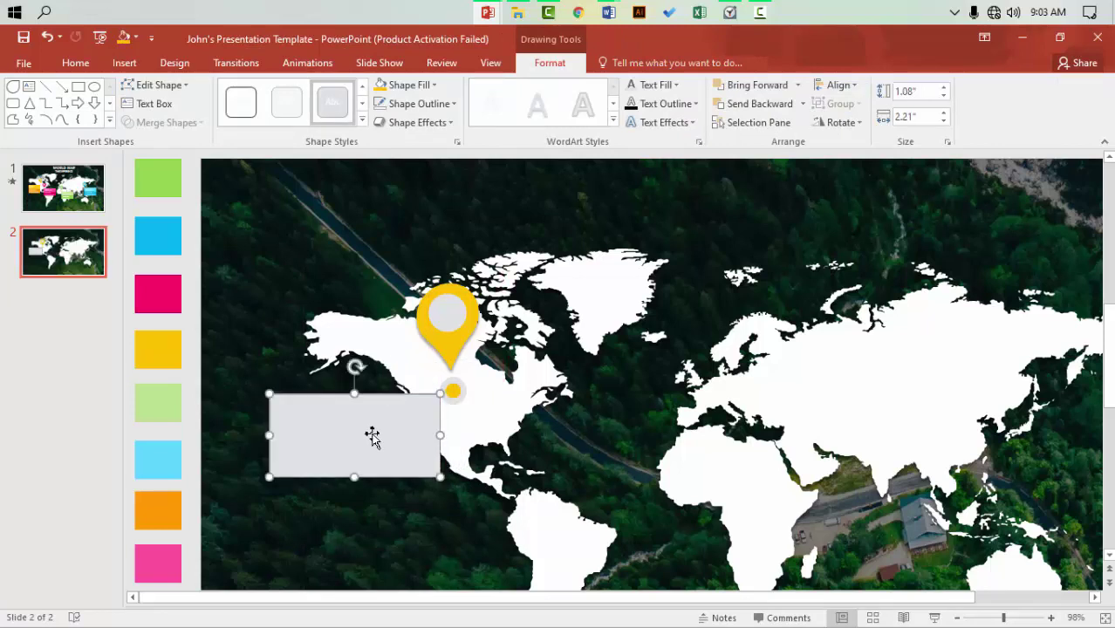
left_click(434, 89)
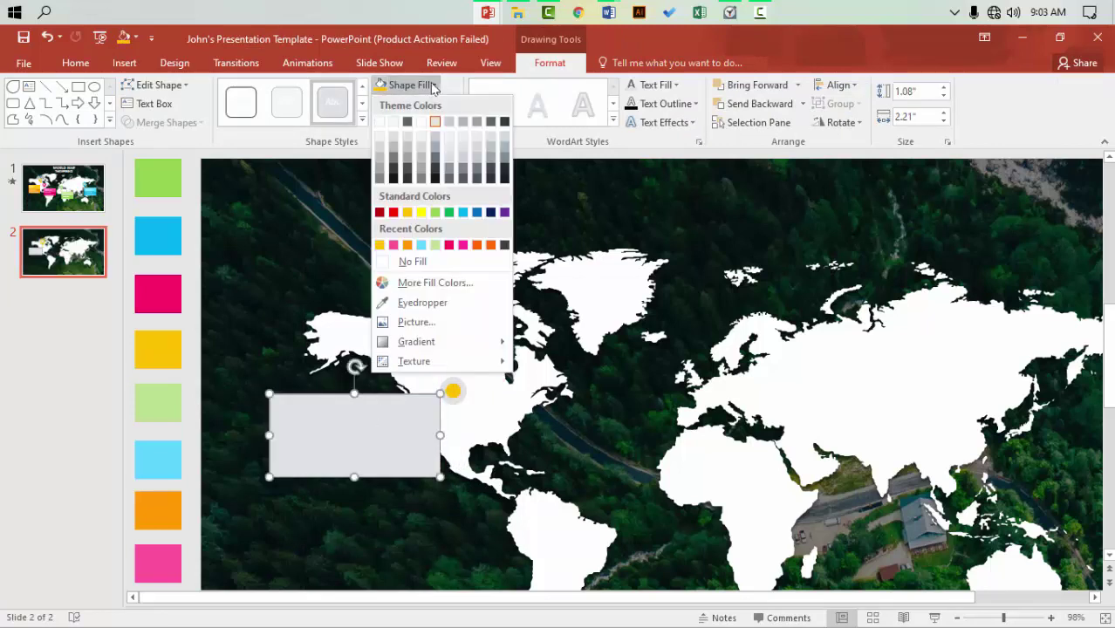
left_click(400, 301)
left_click(170, 346)
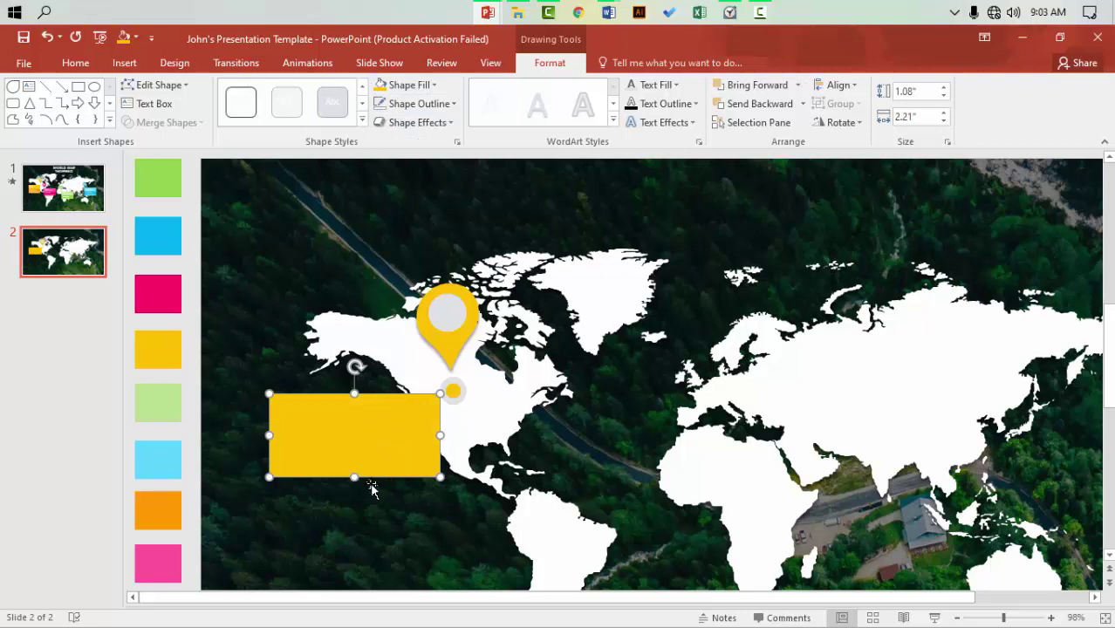
mouse_move(353, 476)
left_mouse_down()
mouse_move(353, 463)
mouse_move(344, 491)
left_mouse_up()
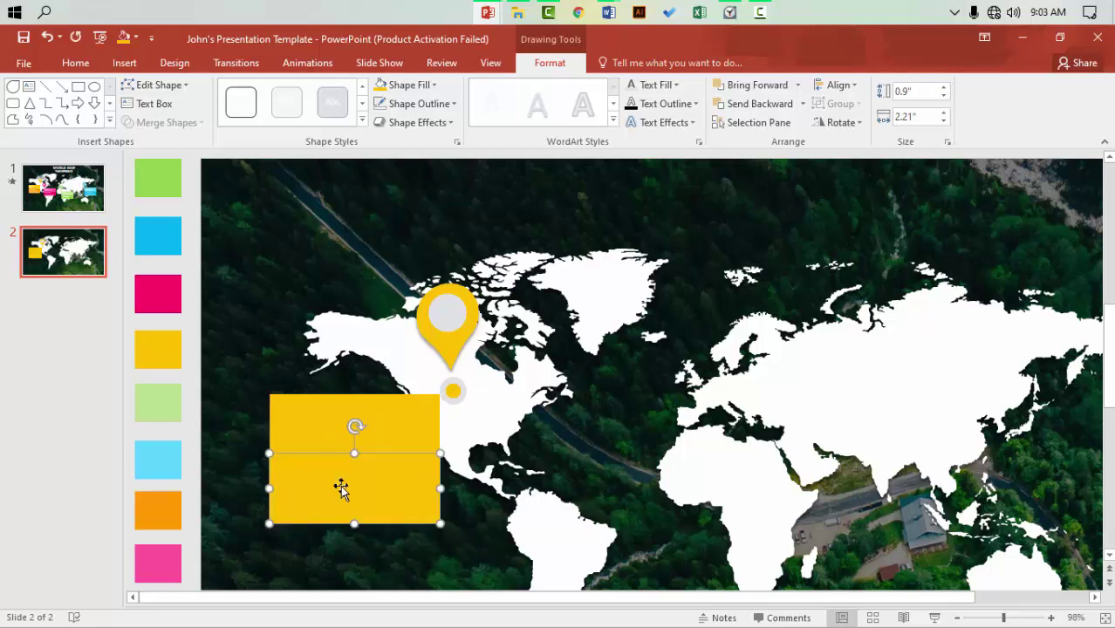
Recolour the upper rectangle with the orange swatch colour
left_click(316, 439)
left_click(428, 90)
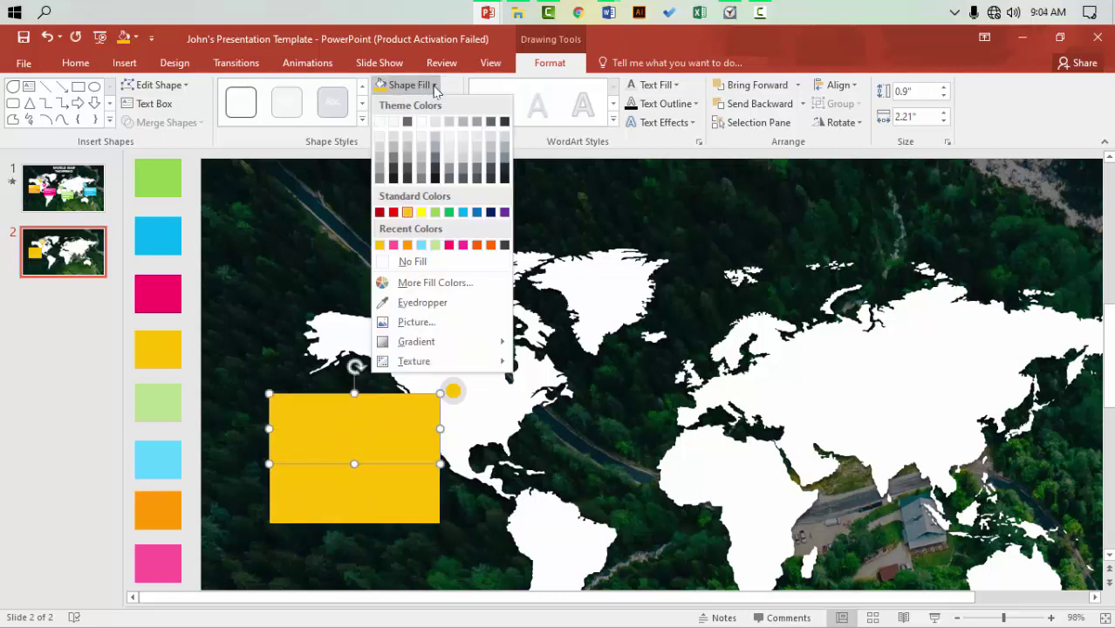
left_click(410, 298)
left_click(182, 507)
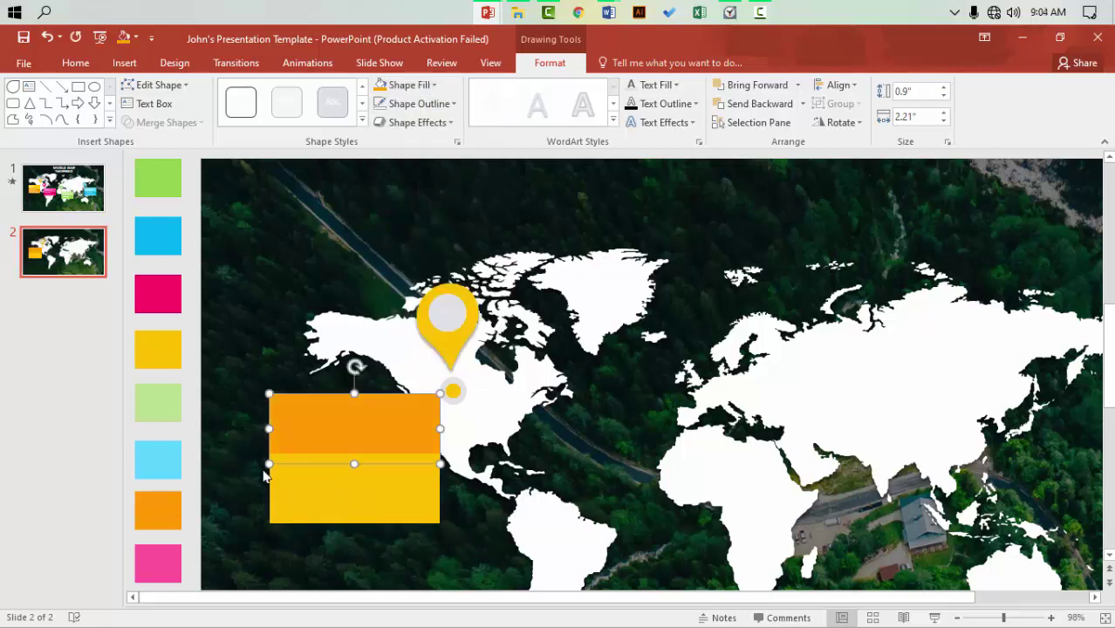
Shorten the orange band to 0.78" and stack the yellow band directly beneath it
left_click(332, 504)
left_click_drag(354, 452, 354, 463)
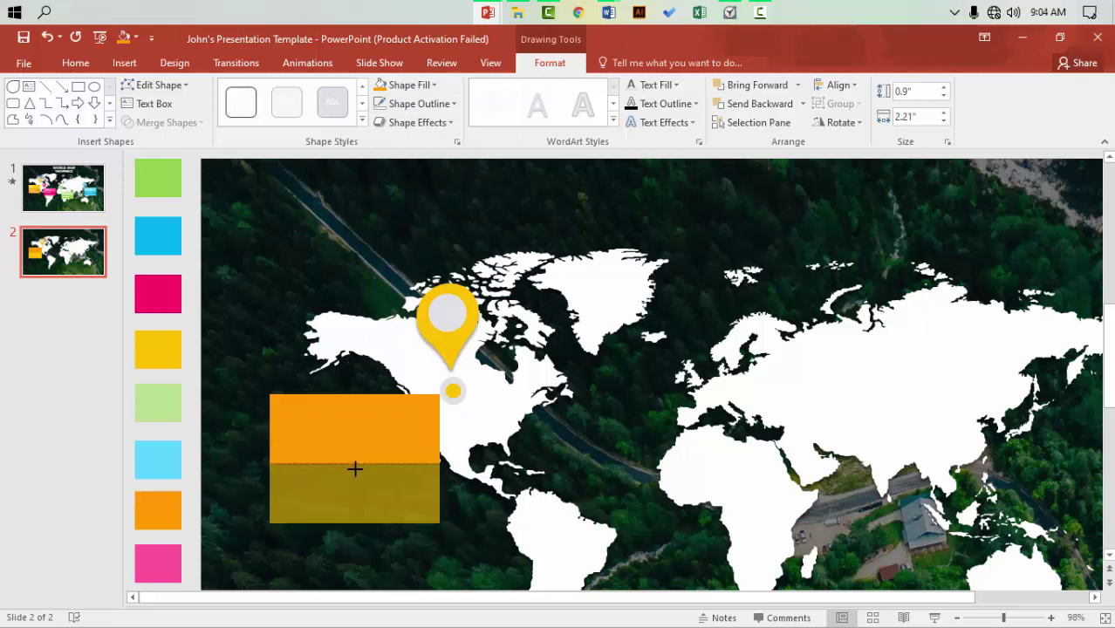
left_click(242, 342)
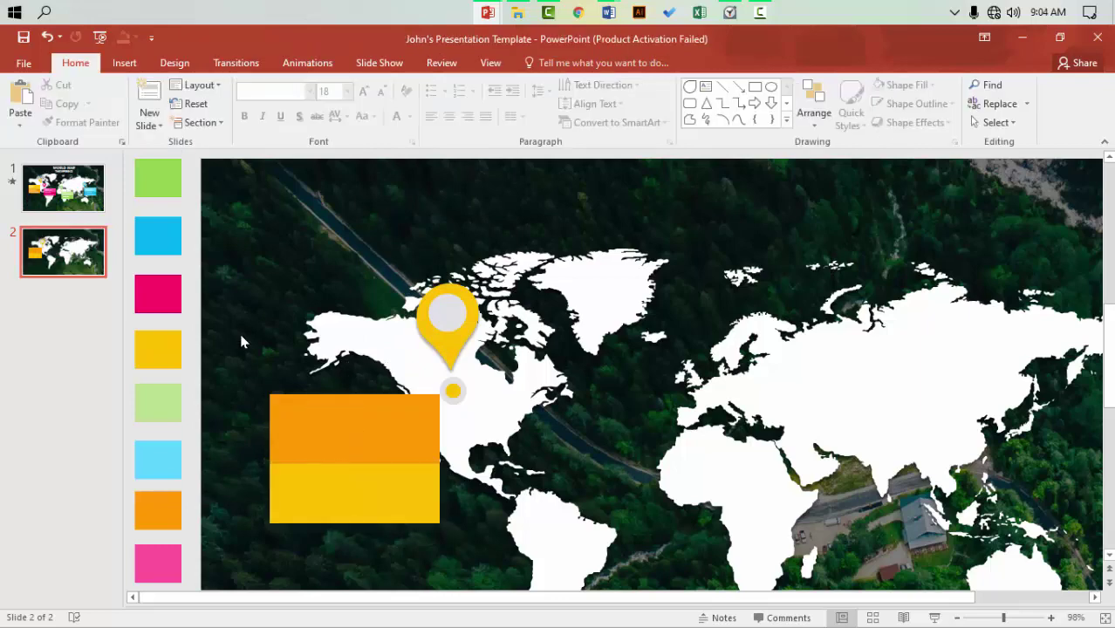
left_click(321, 432)
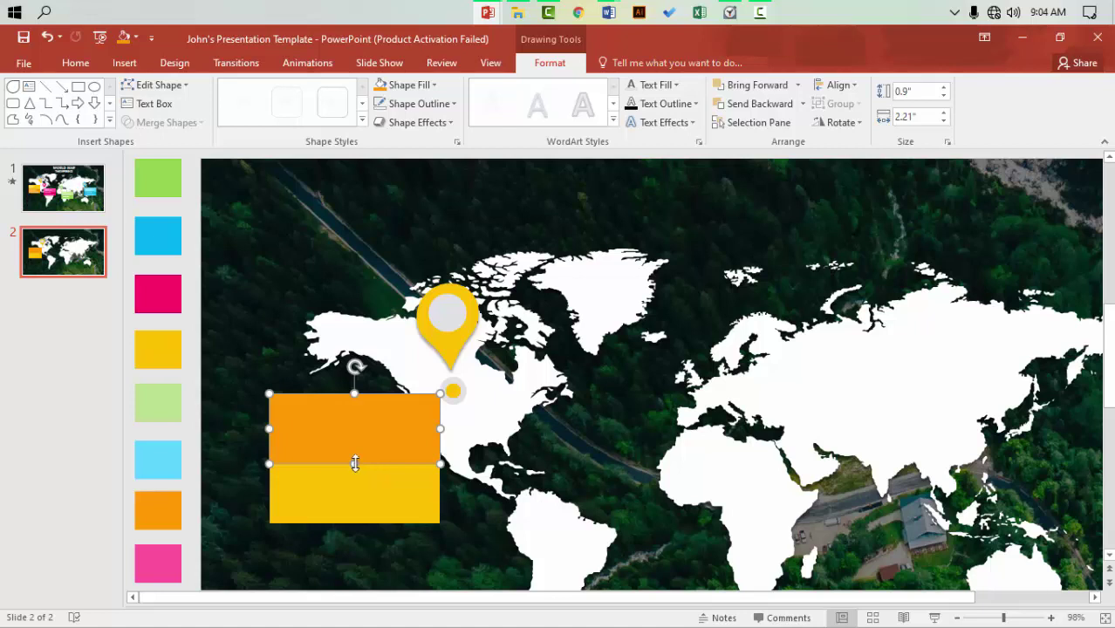
left_click_drag(354, 463, 354, 446)
left_click(349, 491)
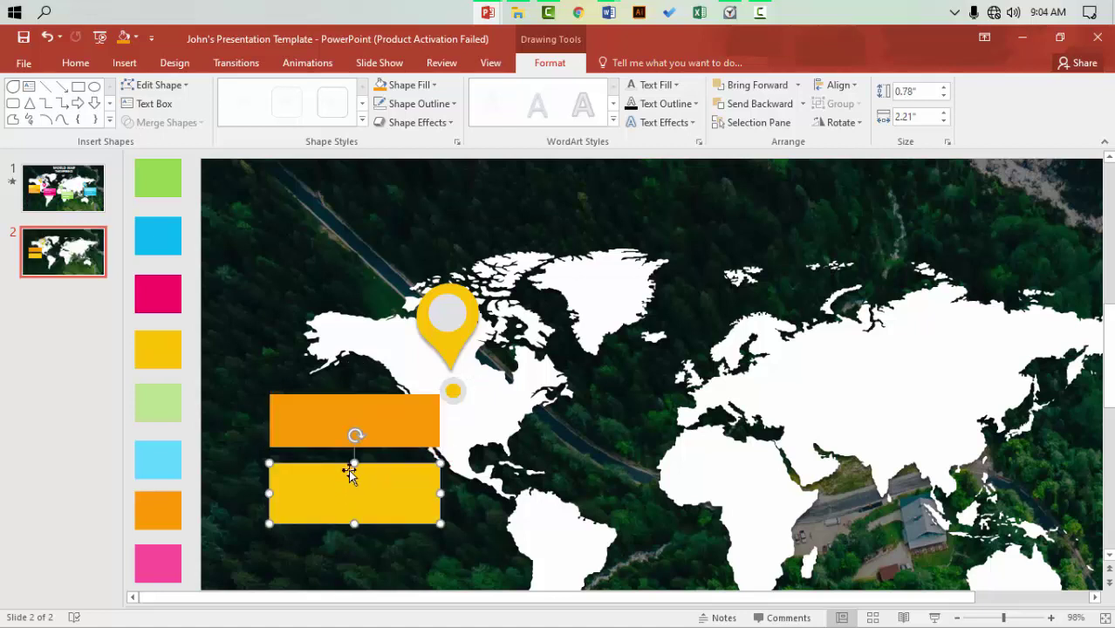
left_click_drag(341, 487, 341, 470)
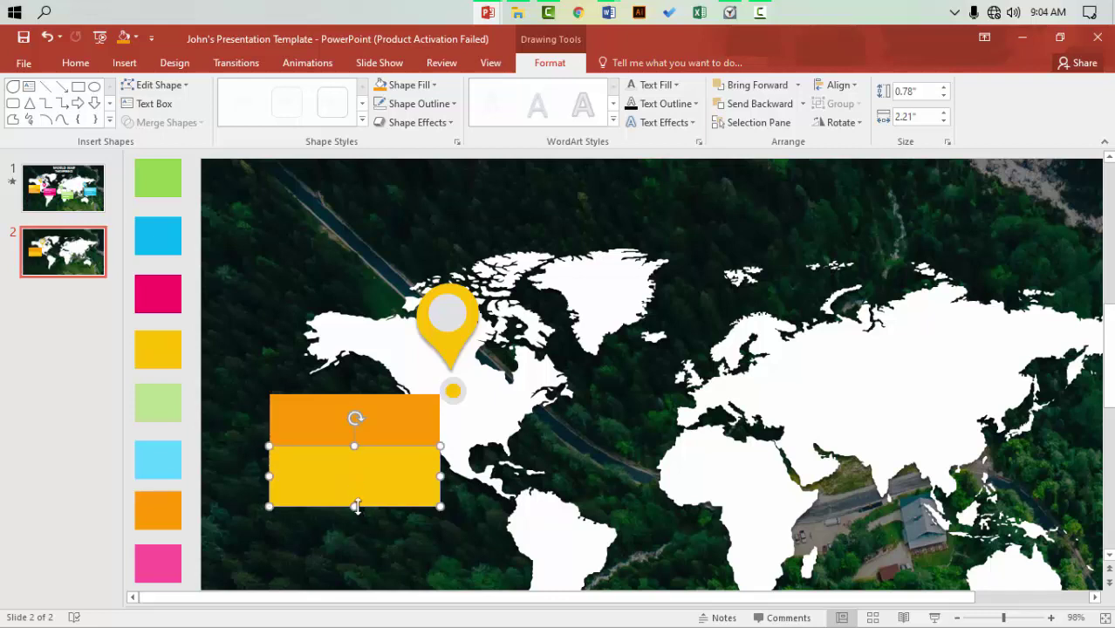
left_click_drag(354, 506, 358, 497)
left_click(269, 340)
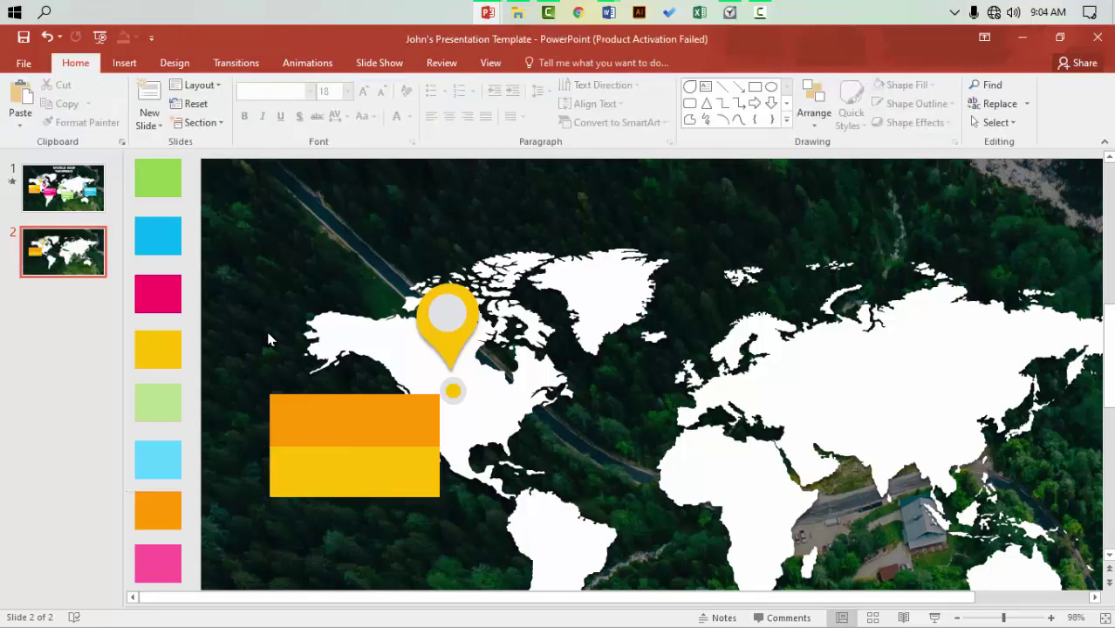
Place a copy of the pin further right and lower over eastern North America
left_click(453, 336)
left_click(453, 335)
left_click(442, 317)
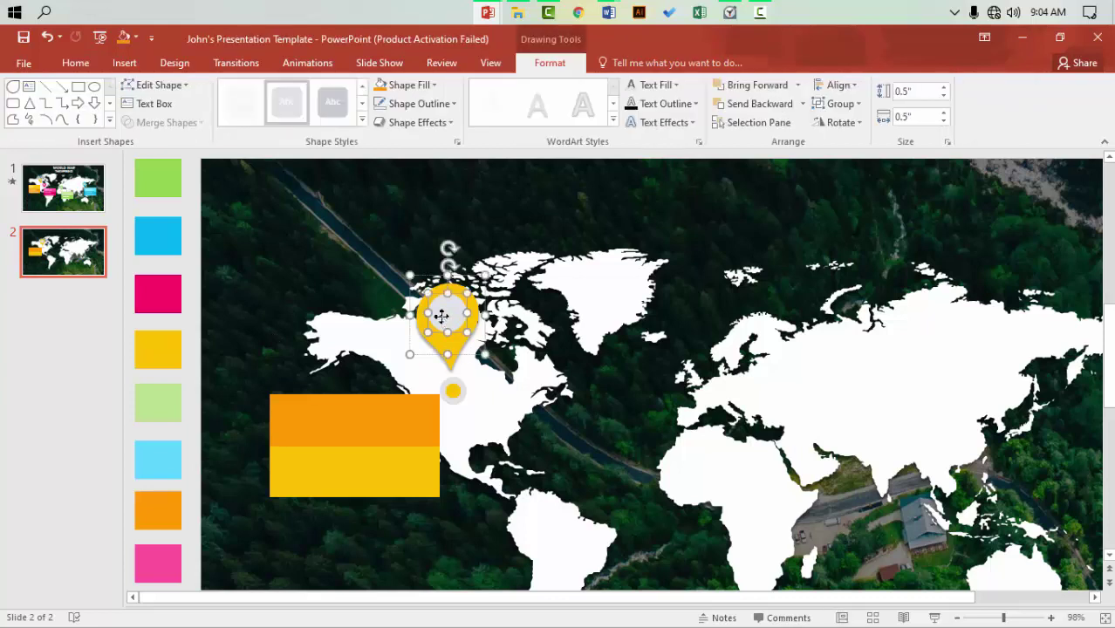
left_click_drag(447, 327, 511, 364, "ctrl")
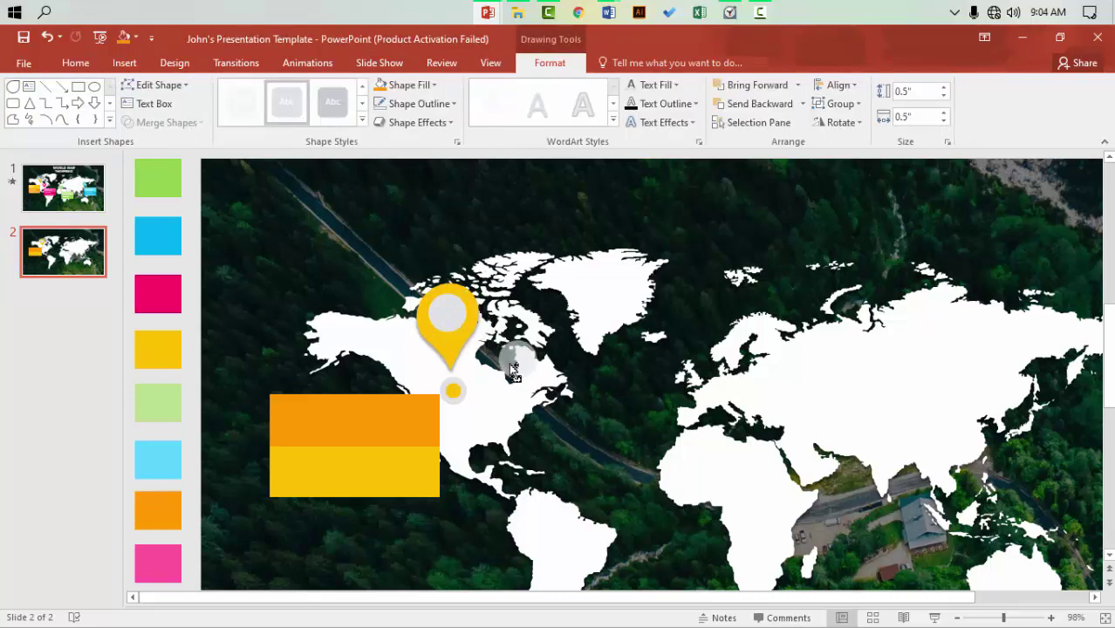
key("ctrl+z")
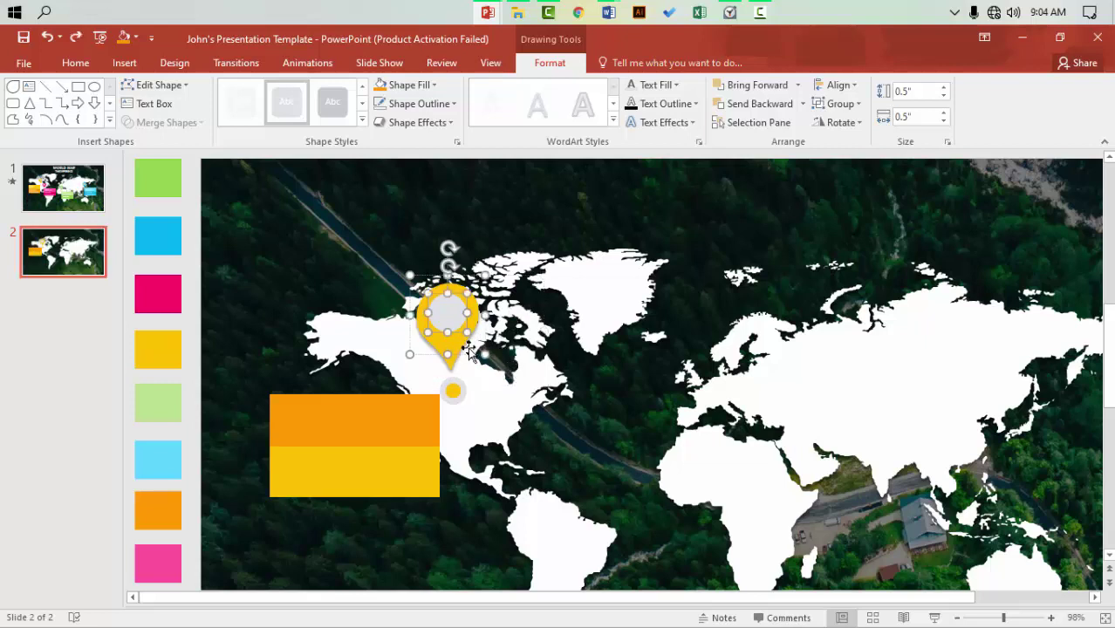
left_click_drag(468, 349, 542, 405)
key("ctrl+z")
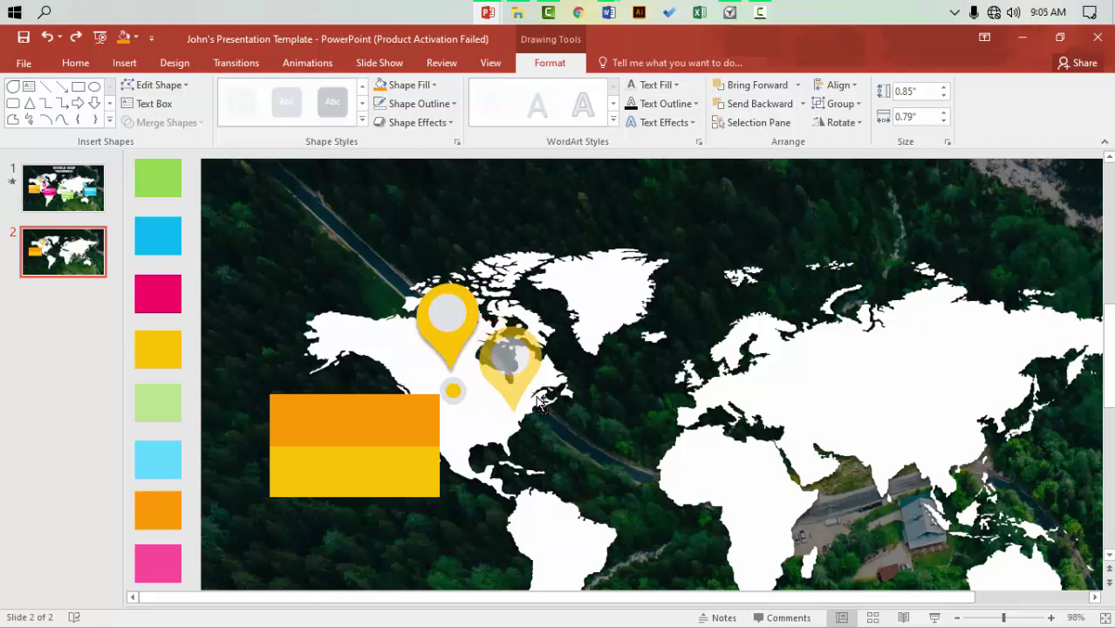
left_click_drag(541, 405, 542, 405)
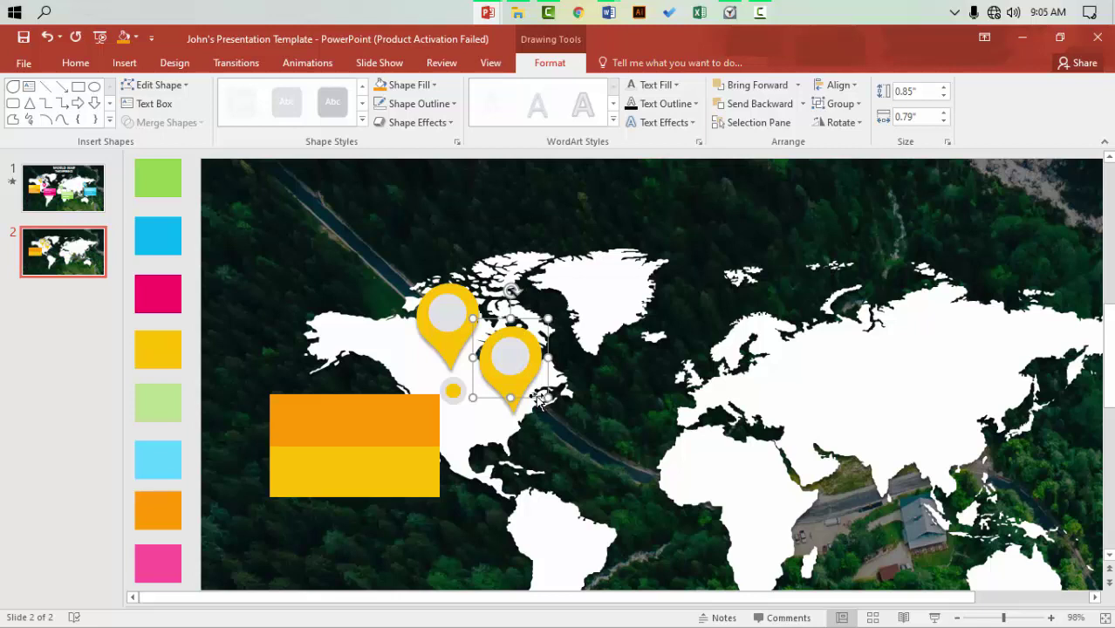
Copy the small yellow dot and drop it beneath the second pin
left_click(454, 394)
left_click(452, 388, "shift")
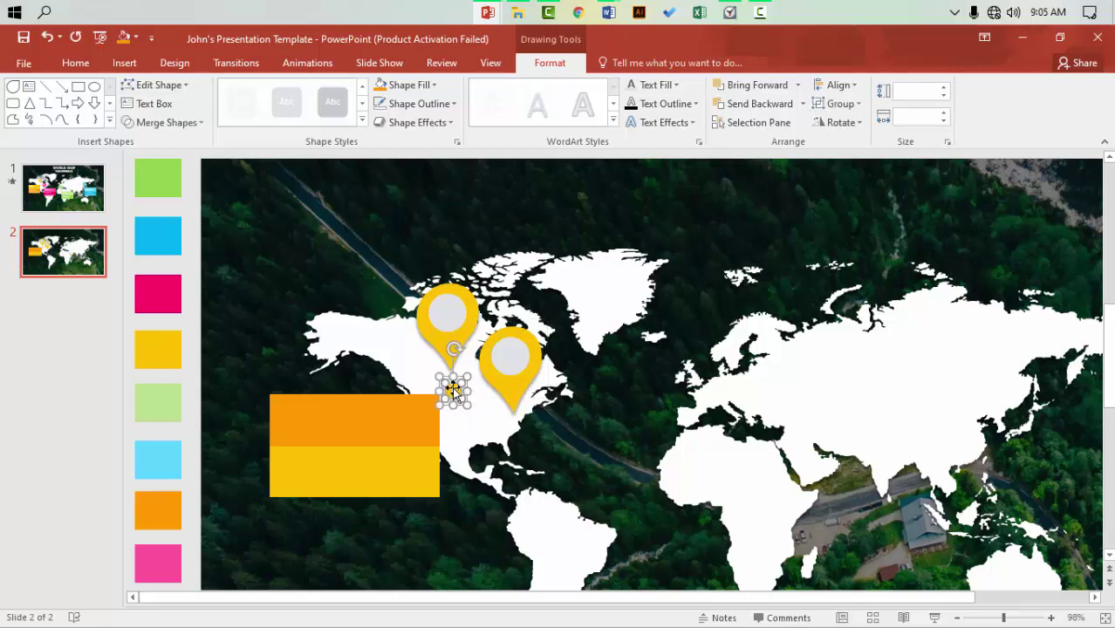
left_click_drag(453, 390, 517, 432)
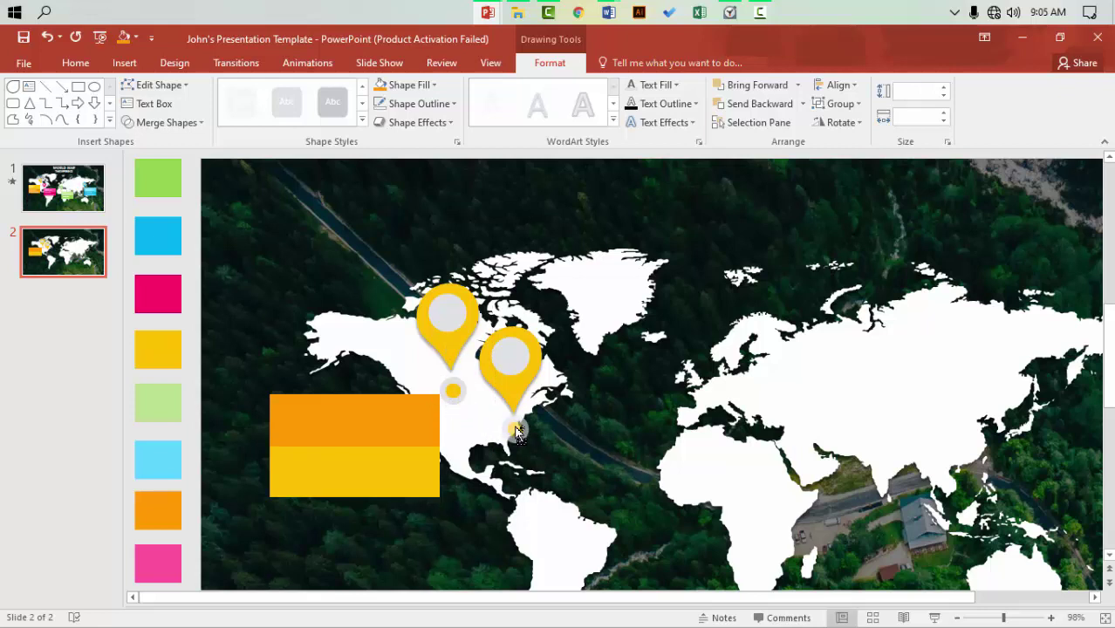
left_click_drag(517, 432, 515, 430)
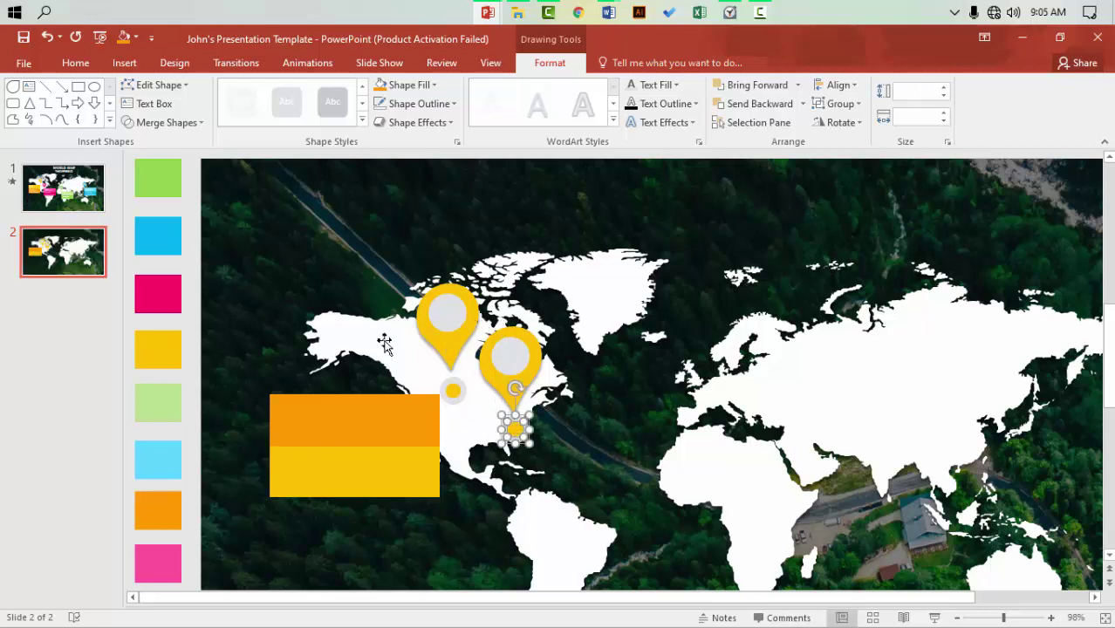
Copy the orange-and-yellow label box to the right
left_click(367, 430)
left_click(368, 468, "shift")
mouse_move(380, 439)
left_mouse_down()
mouse_move(658, 467)
mouse_move(632, 471)
left_mouse_up()
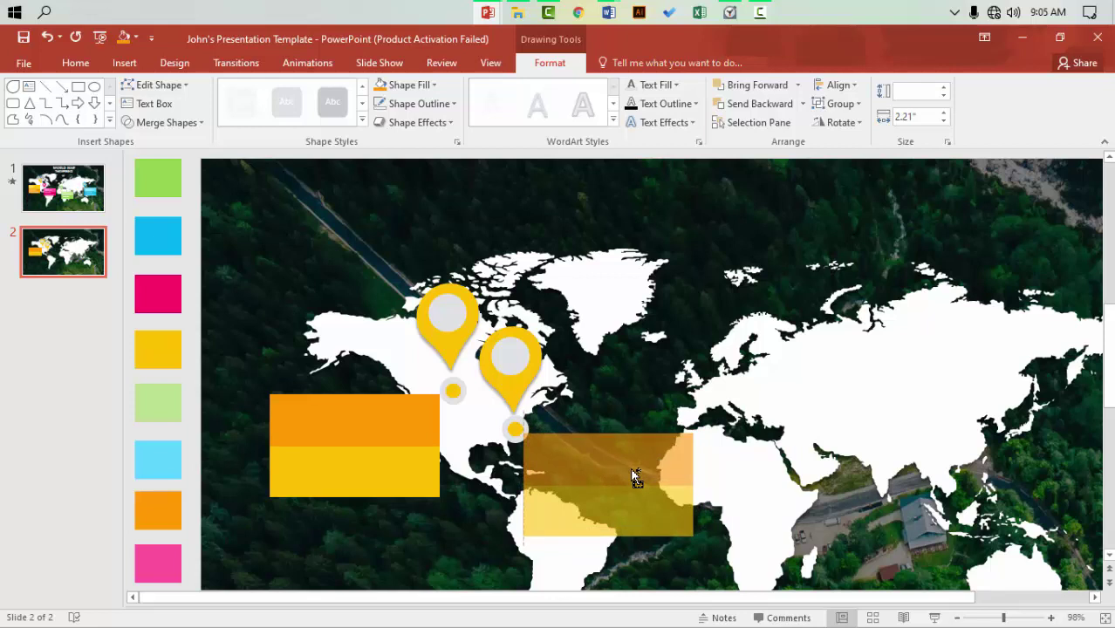
Place the second label box beside its dot, then copy the second pin and its dot over India
left_click_drag(635, 476, 635, 475)
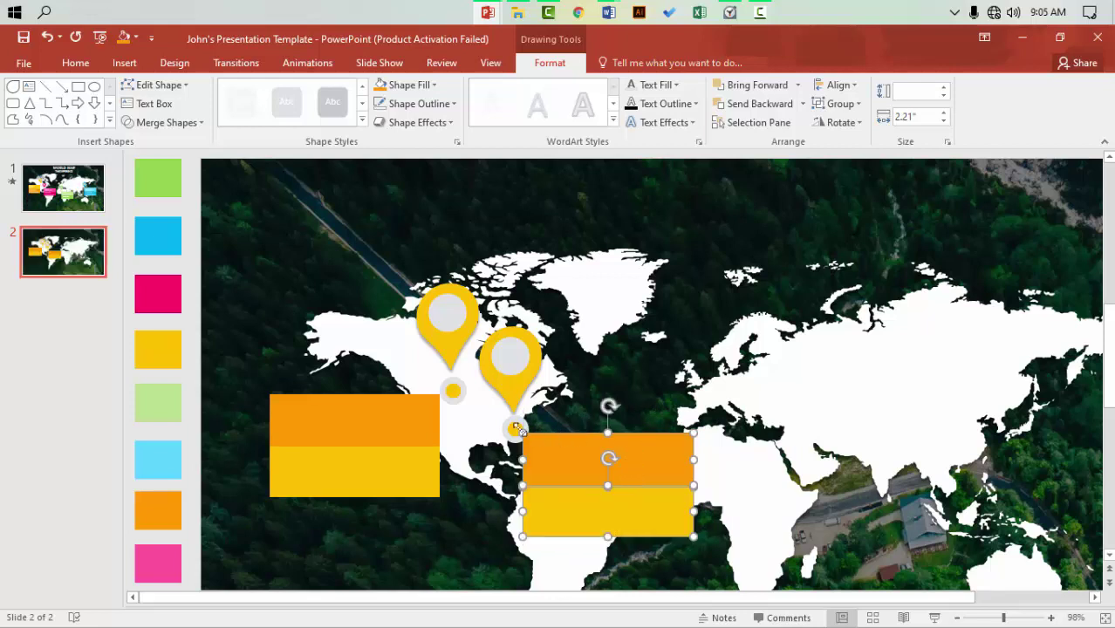
left_click(511, 358)
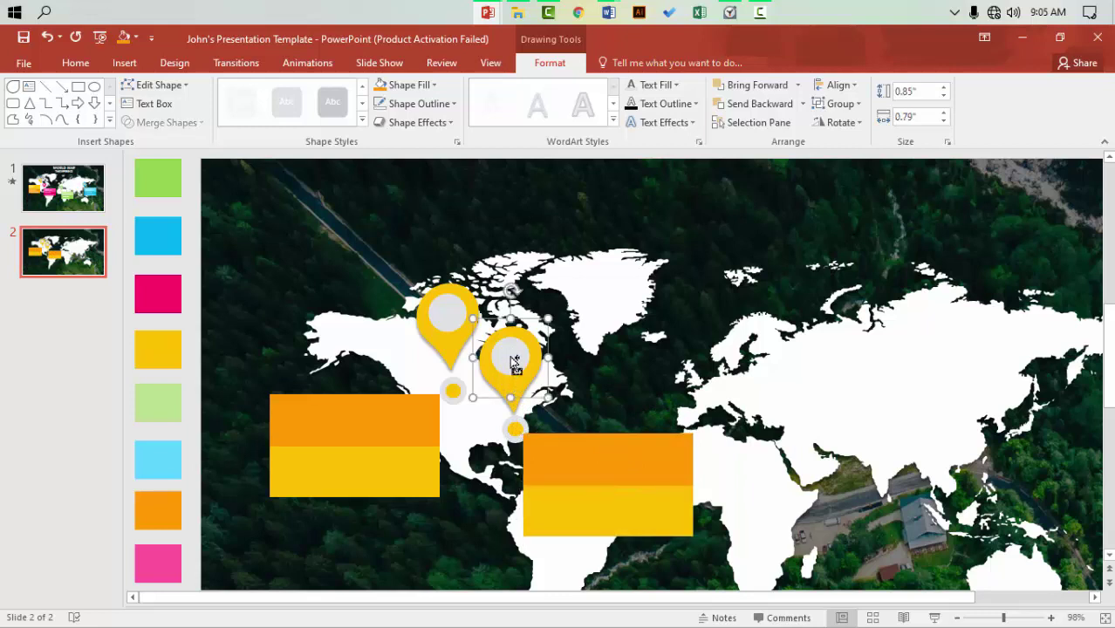
left_click(513, 360)
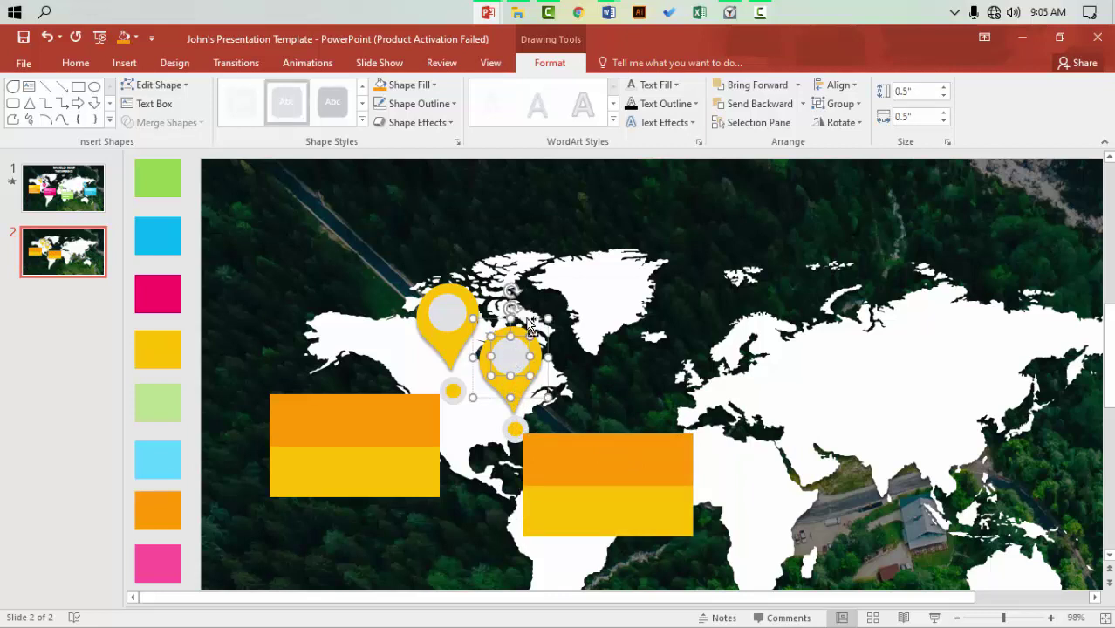
left_click_drag(532, 325, 793, 434)
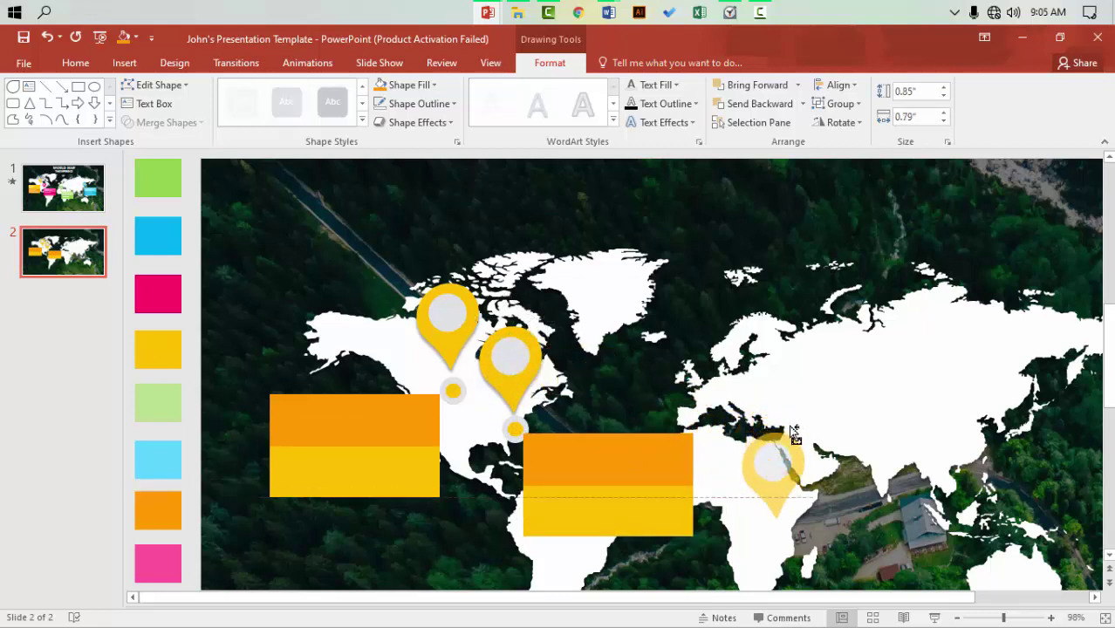
left_click(515, 427)
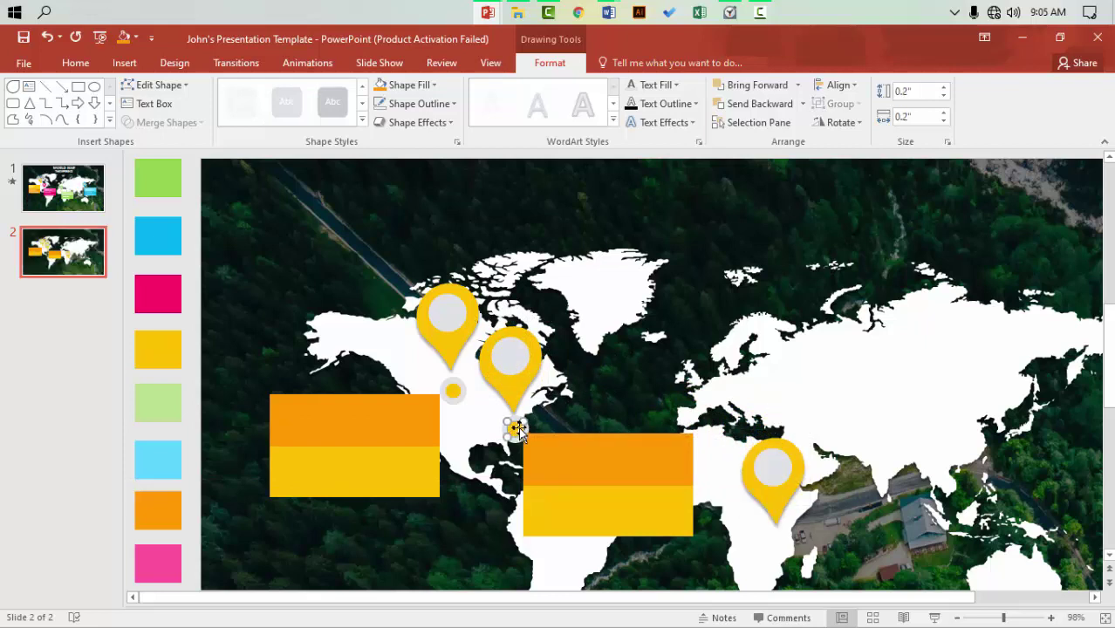
left_click(515, 421, "shift")
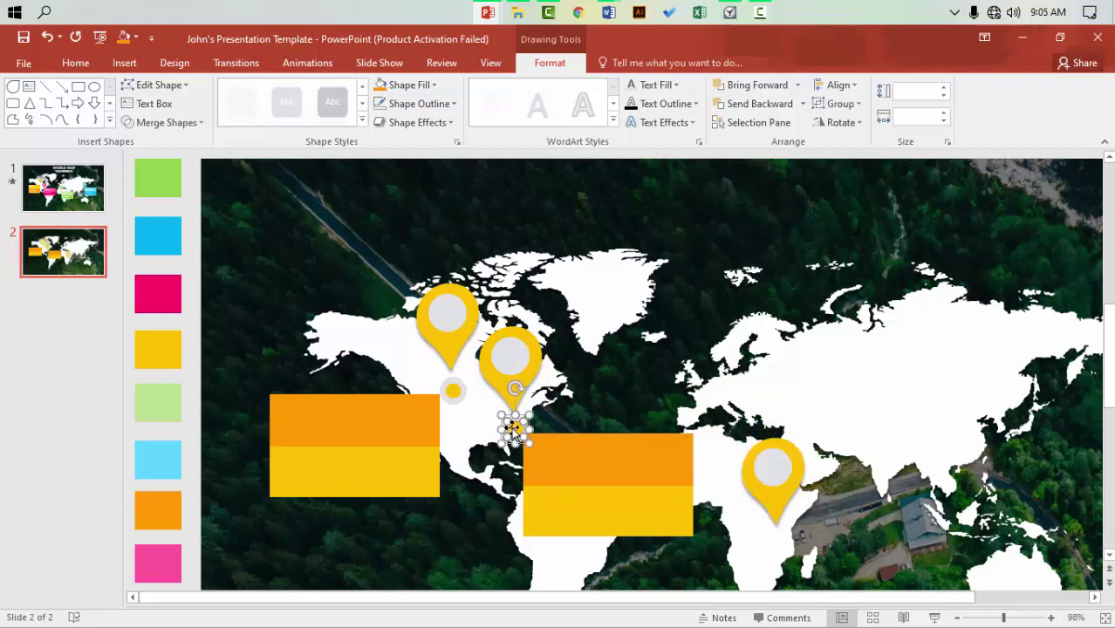
left_click_drag(514, 428, 778, 545)
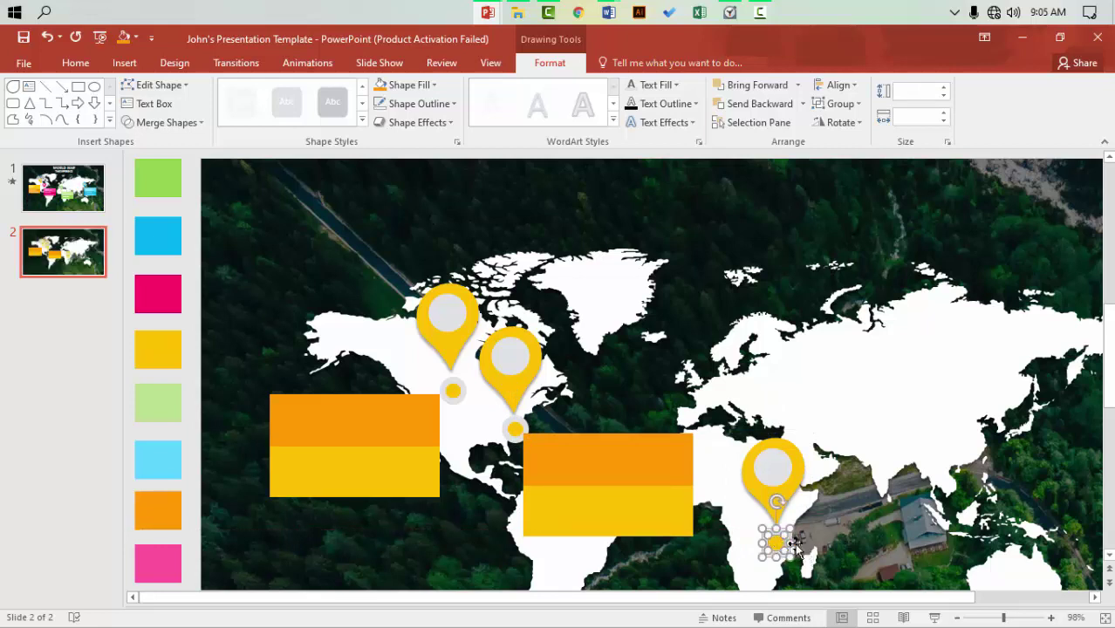
Copy the two-tone label box beside the India pin's dot and select the new pin
left_click(553, 467)
left_click(583, 520, "shift")
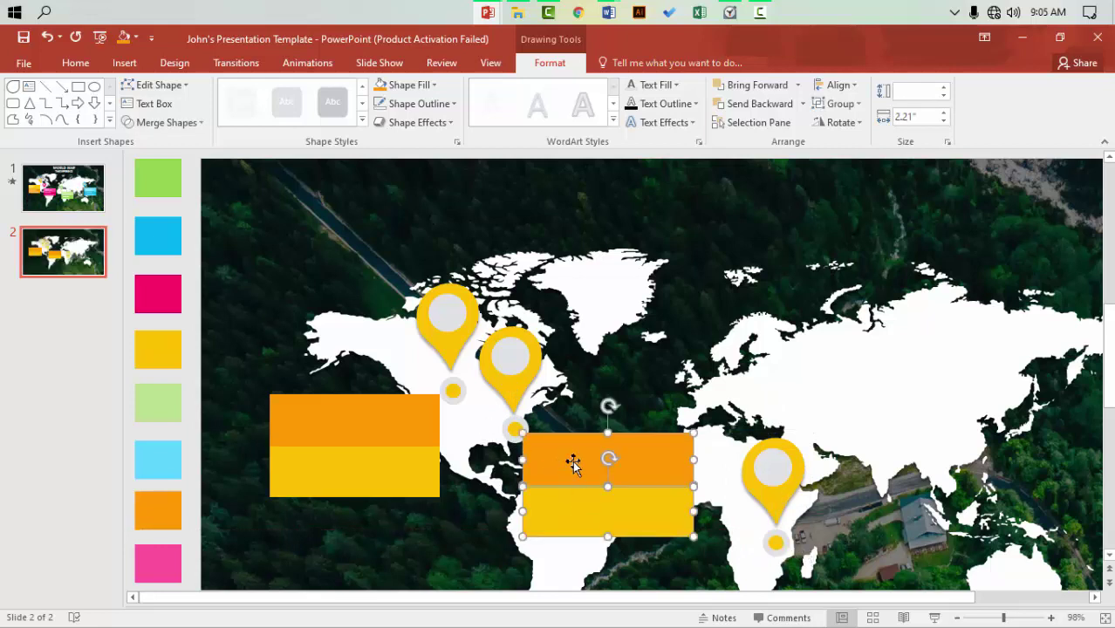
left_click_drag(572, 464, 838, 583)
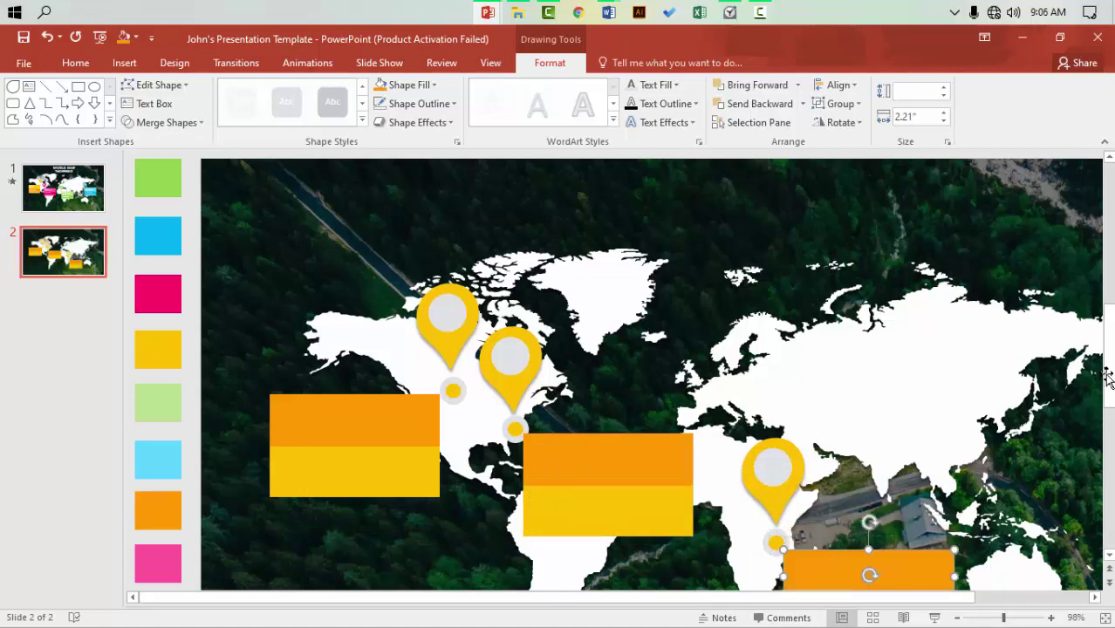
left_click_drag(1111, 394, 1109, 467)
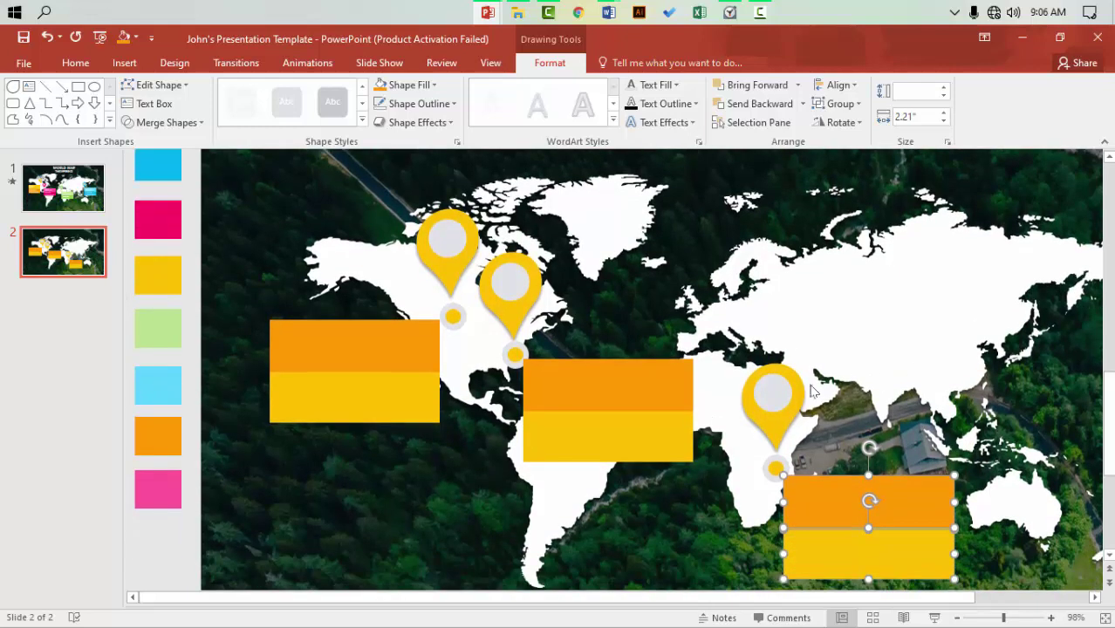
left_click(772, 410)
left_click(769, 401)
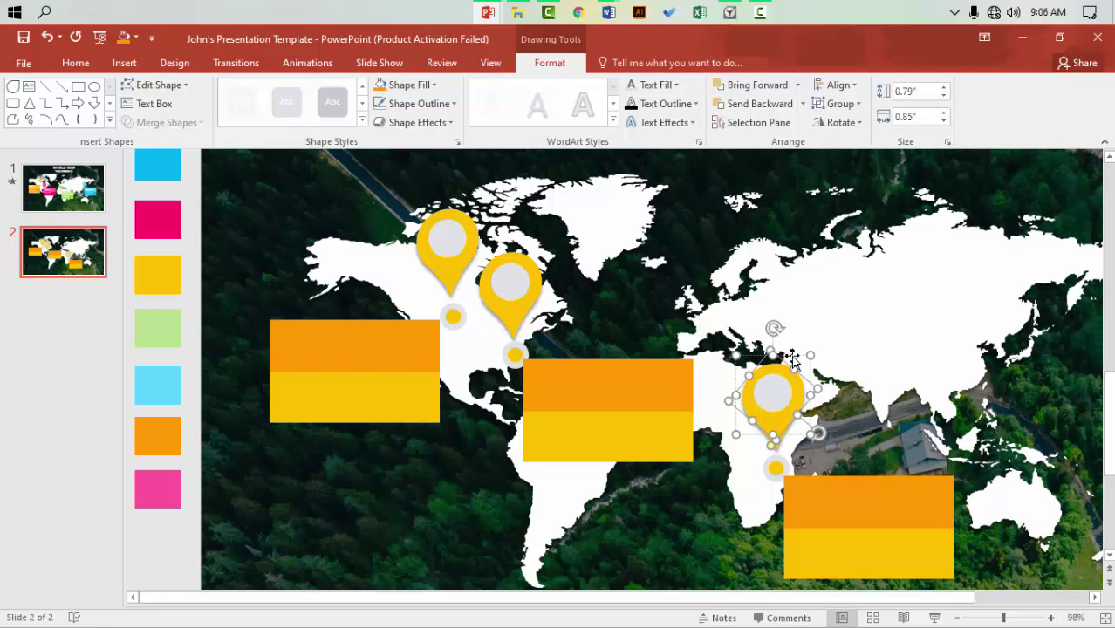
Copy the India pin, its dot and the two-tone label box over to East Asia
left_click_drag(796, 362, 1020, 245)
left_click(776, 470)
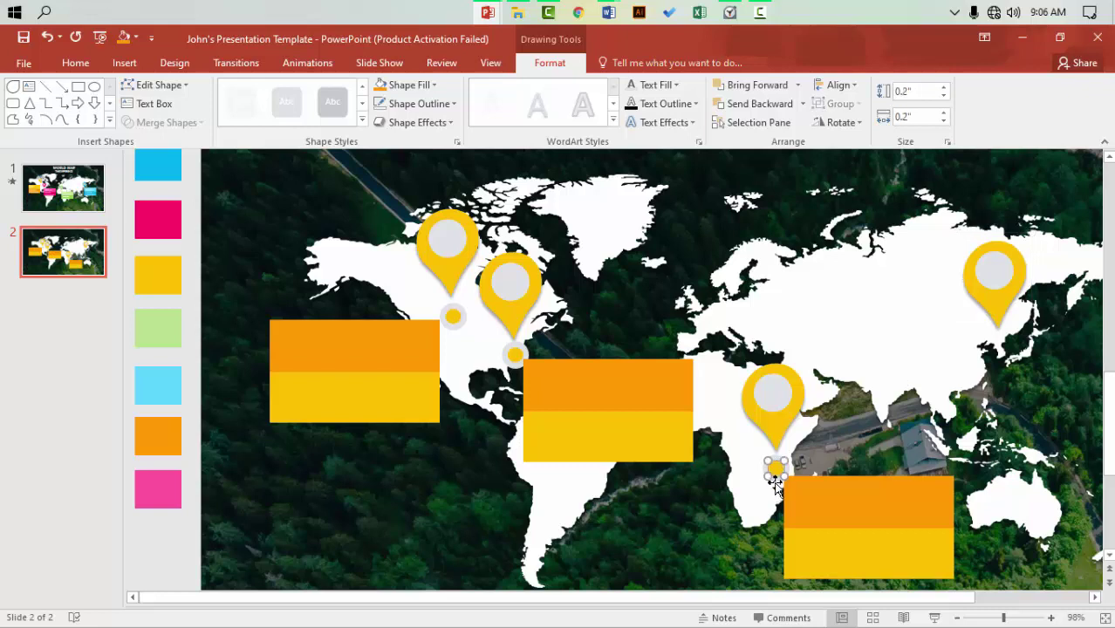
left_click(775, 483, "shift")
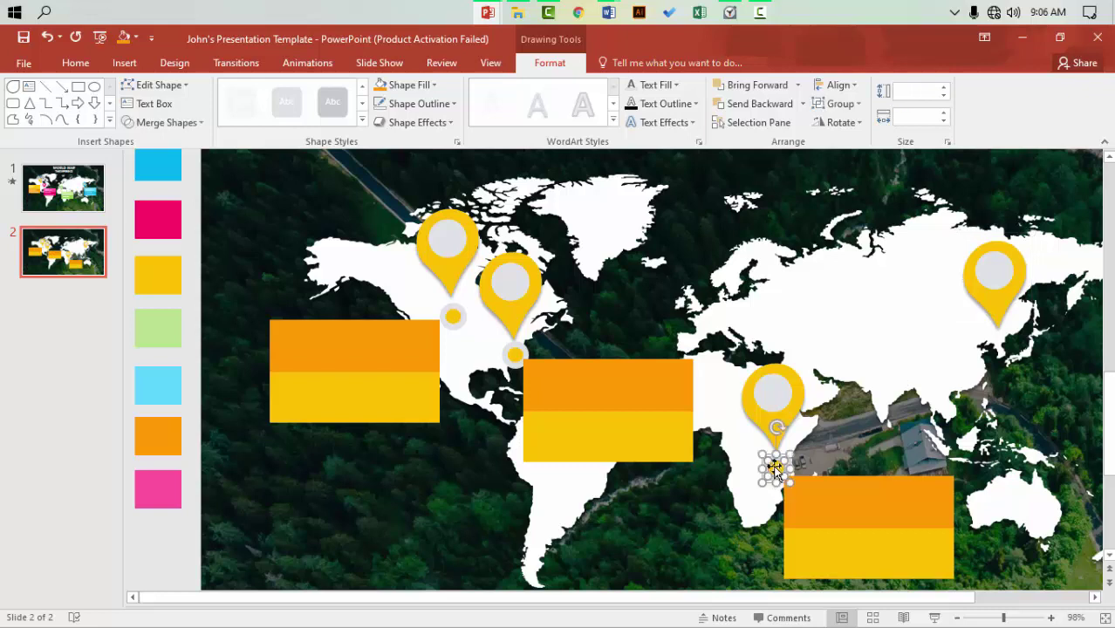
left_click_drag(775, 469, 1001, 353)
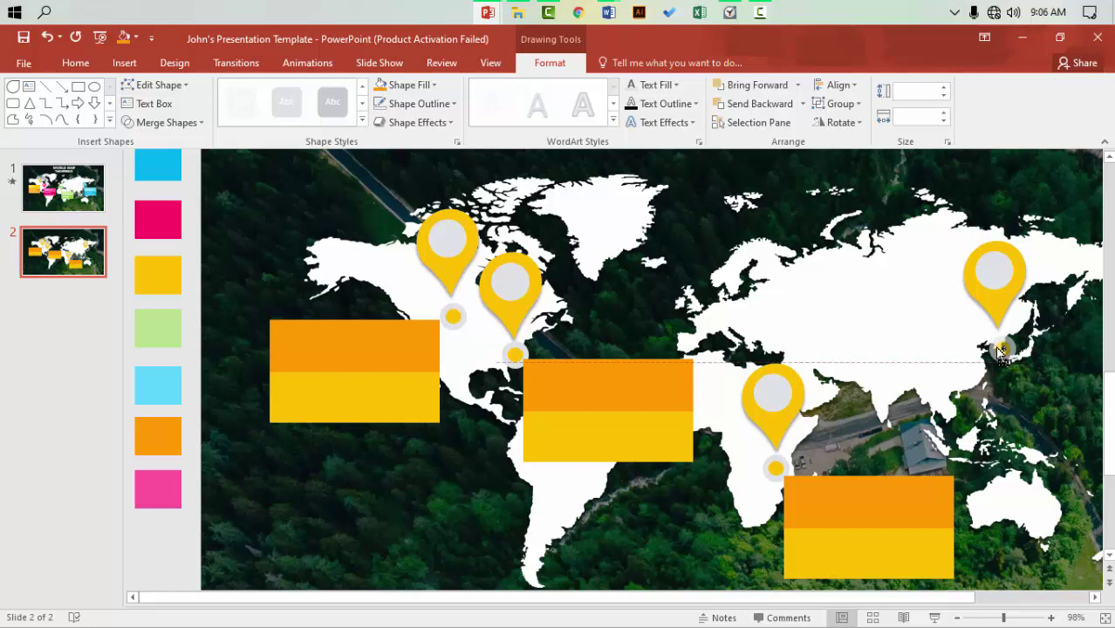
left_click_drag(1001, 354, 1001, 351)
left_click(869, 508)
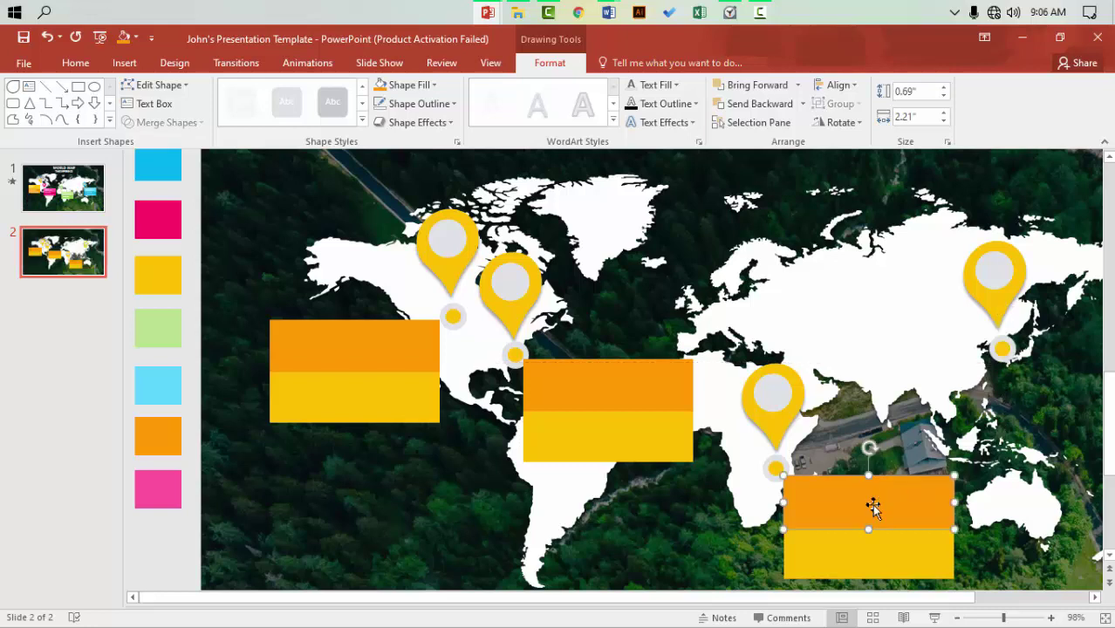
left_click_drag(836, 518, 1066, 392)
key("Escape")
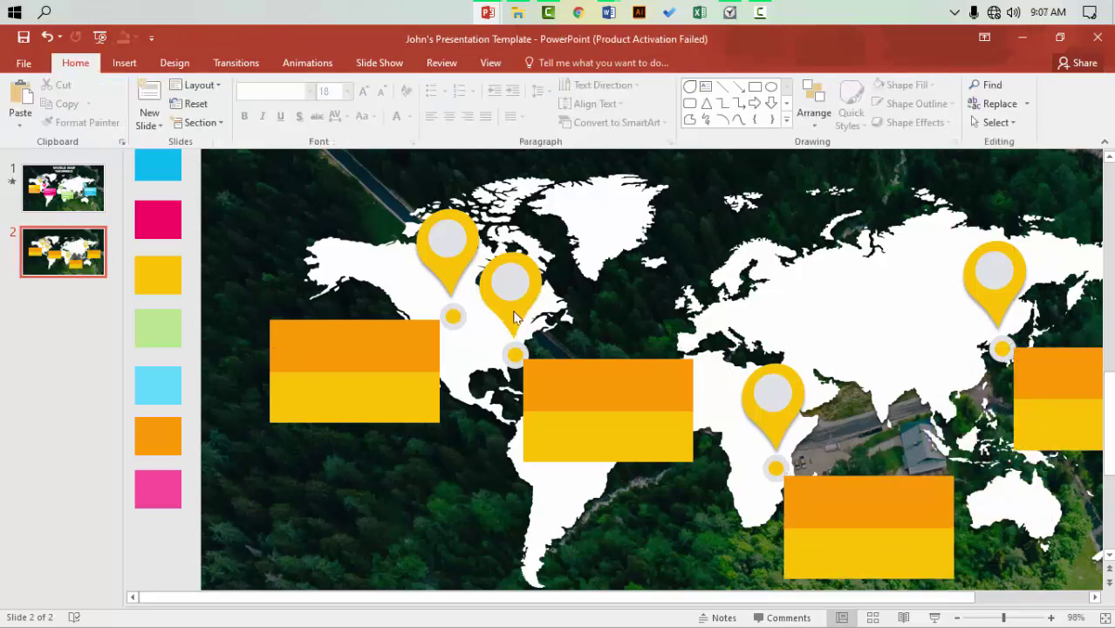
left_click(514, 318)
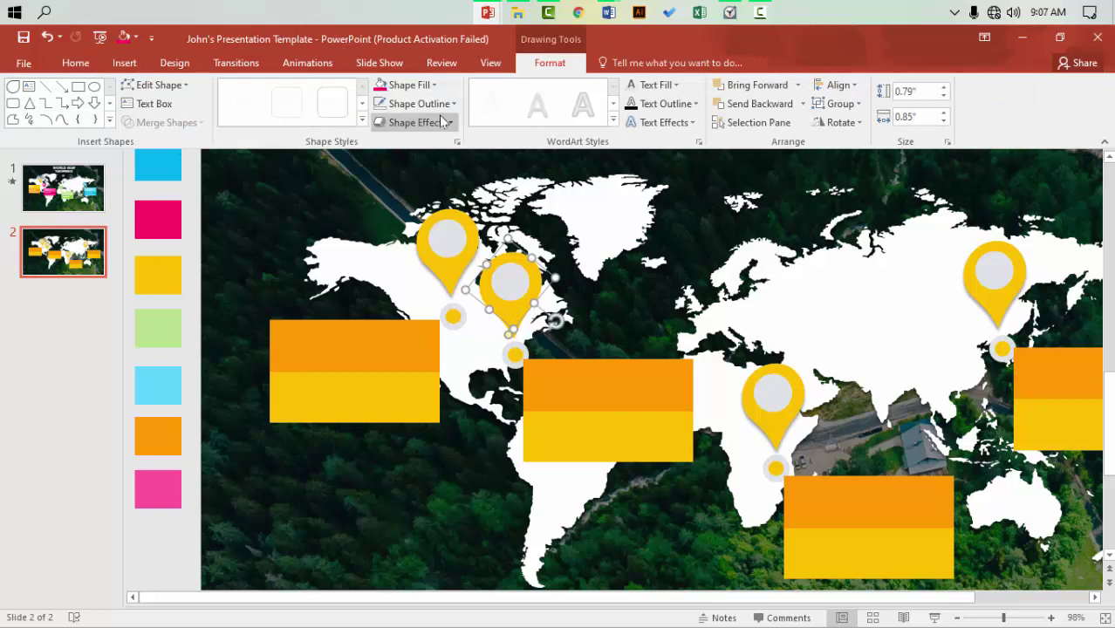
Fill the second North American pin with the sampled pink swatch
left_click(410, 85)
left_click(406, 303)
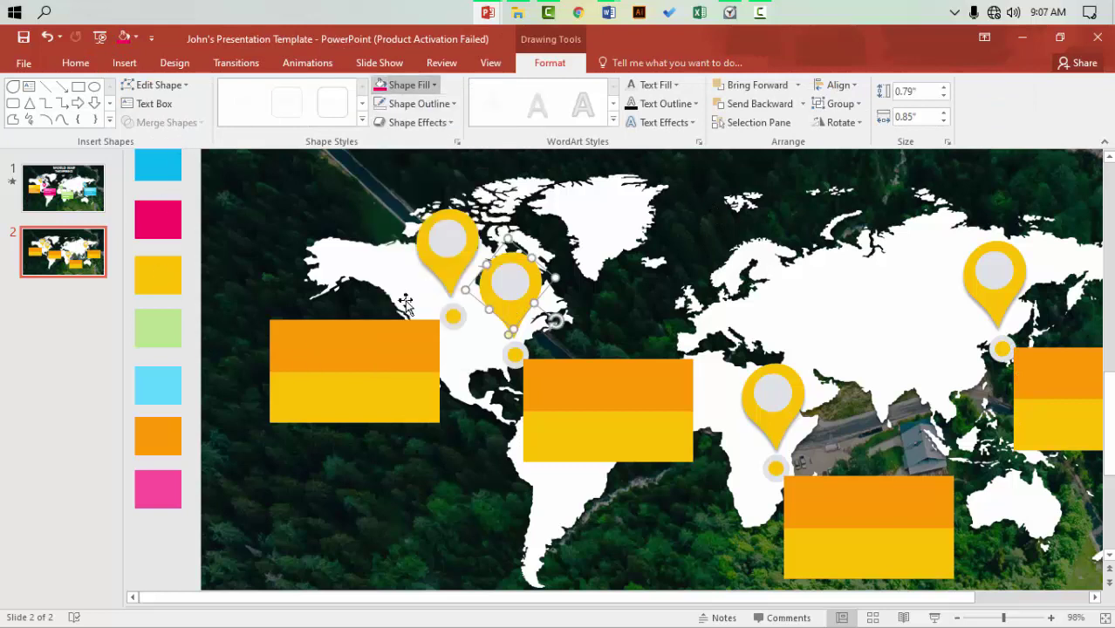
left_click(175, 229)
Ungroup the India pin and fill its pin shape with the sampled green swatch
left_click(748, 416)
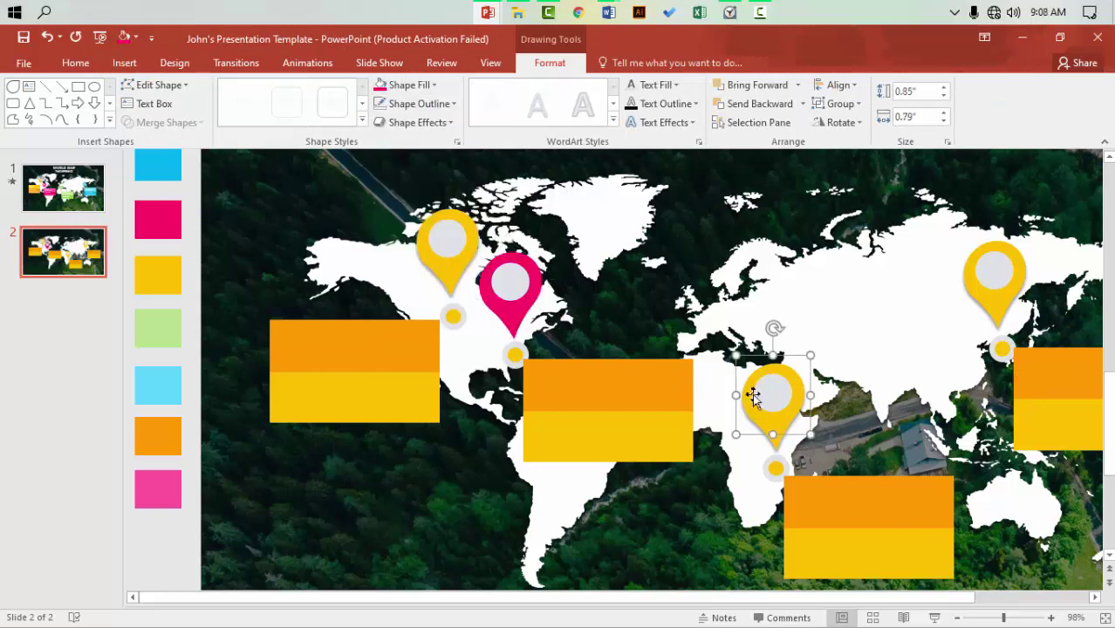
left_click(837, 103)
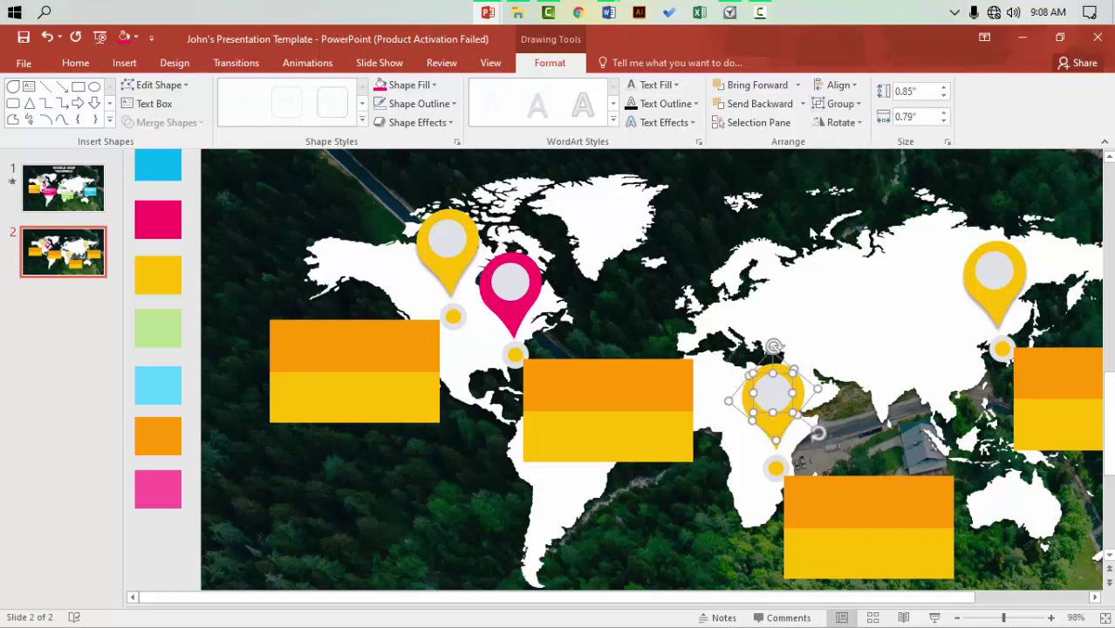
key("ctrl+y")
key("ctrl+y")
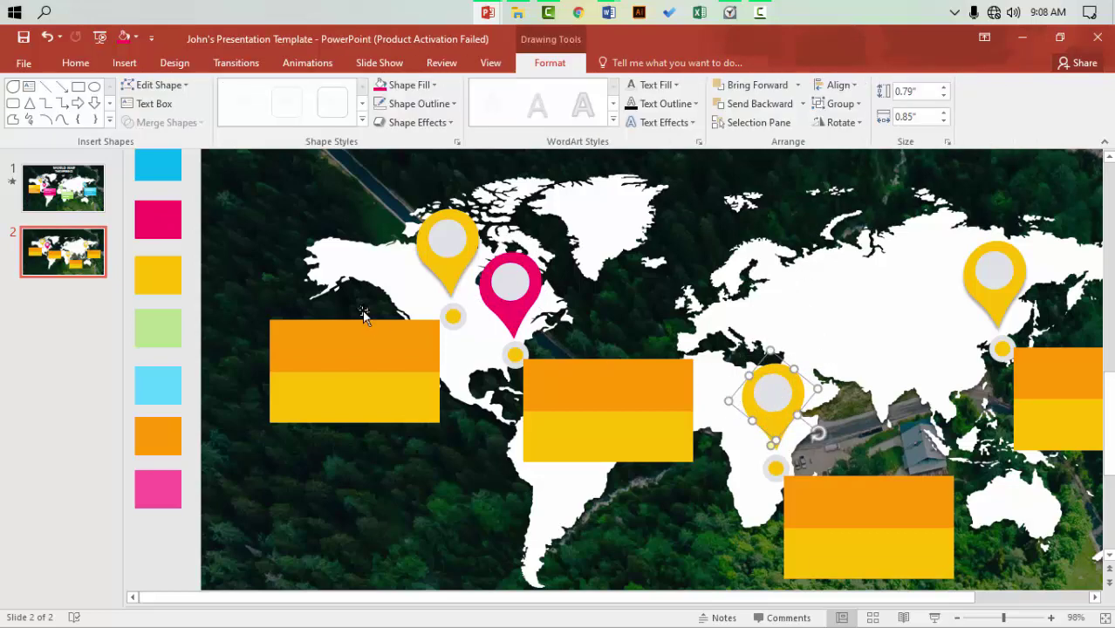
left_click(410, 85)
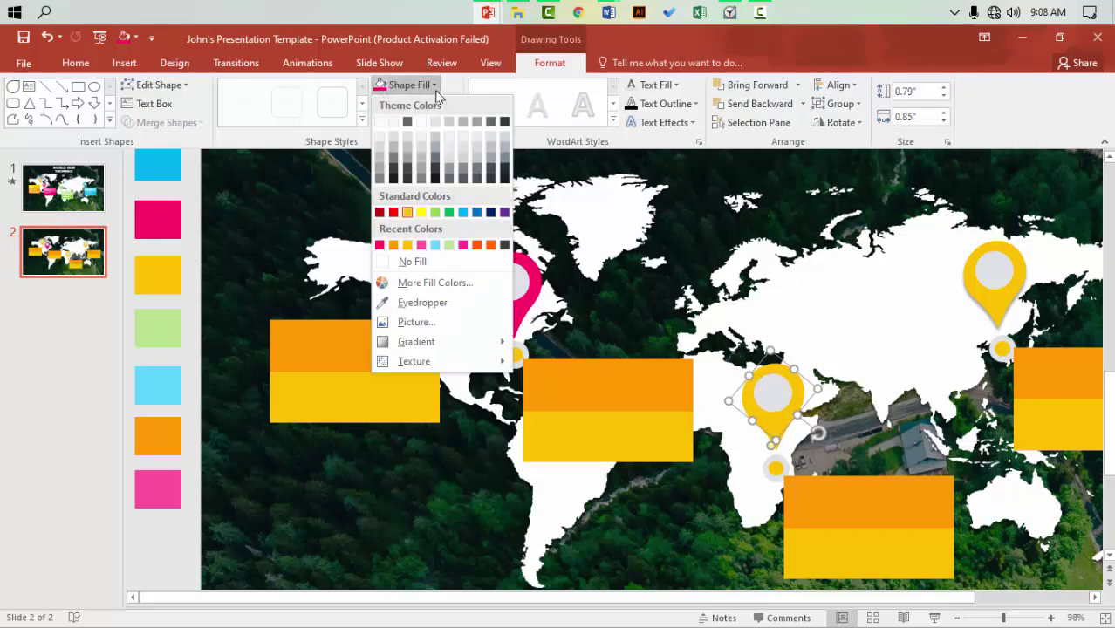
left_click(422, 302)
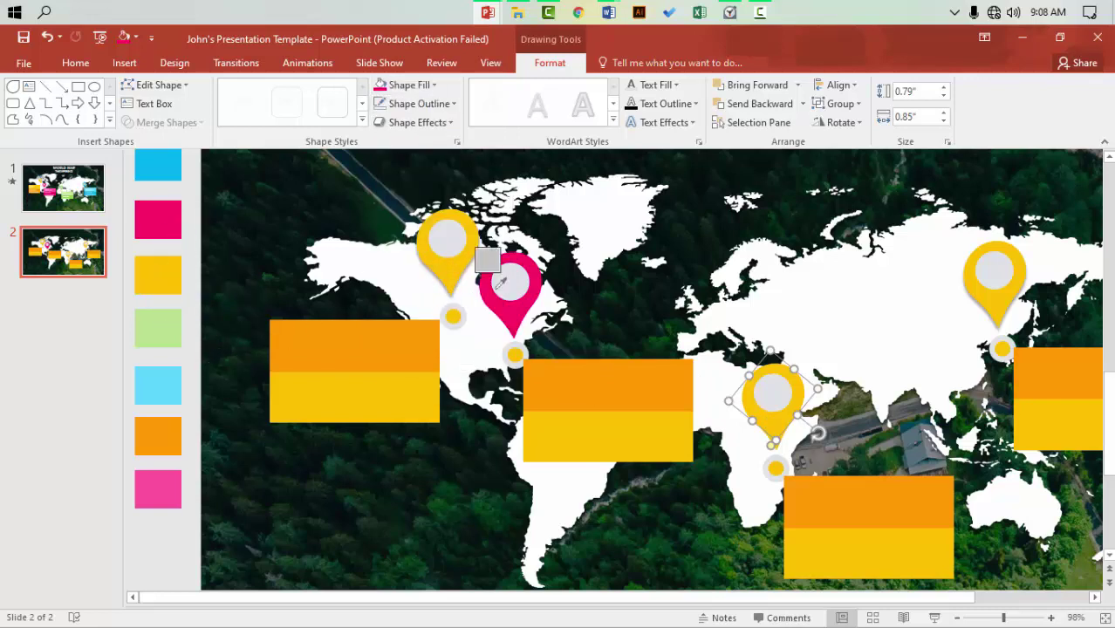
left_click_drag(1107, 427, 1108, 411)
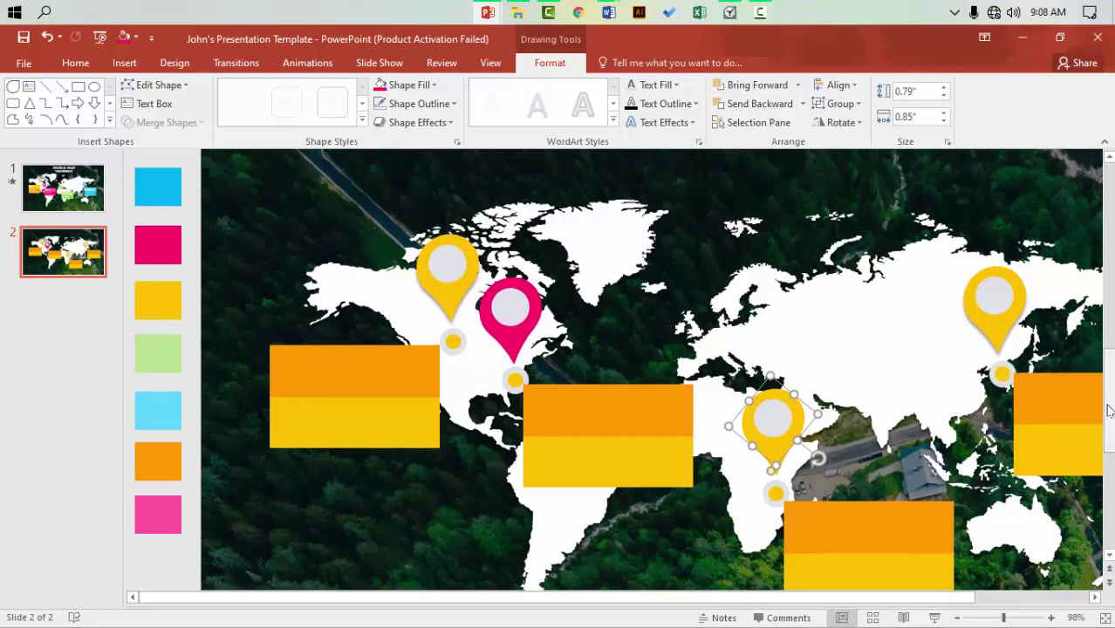
left_click_drag(1108, 353, 1108, 329)
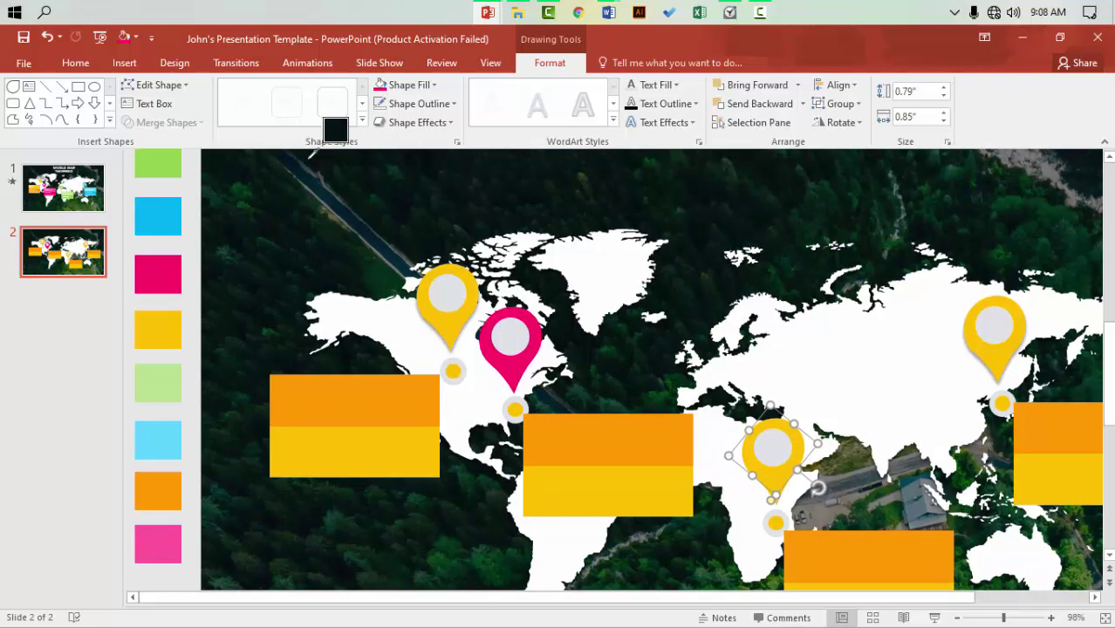
left_click(172, 166)
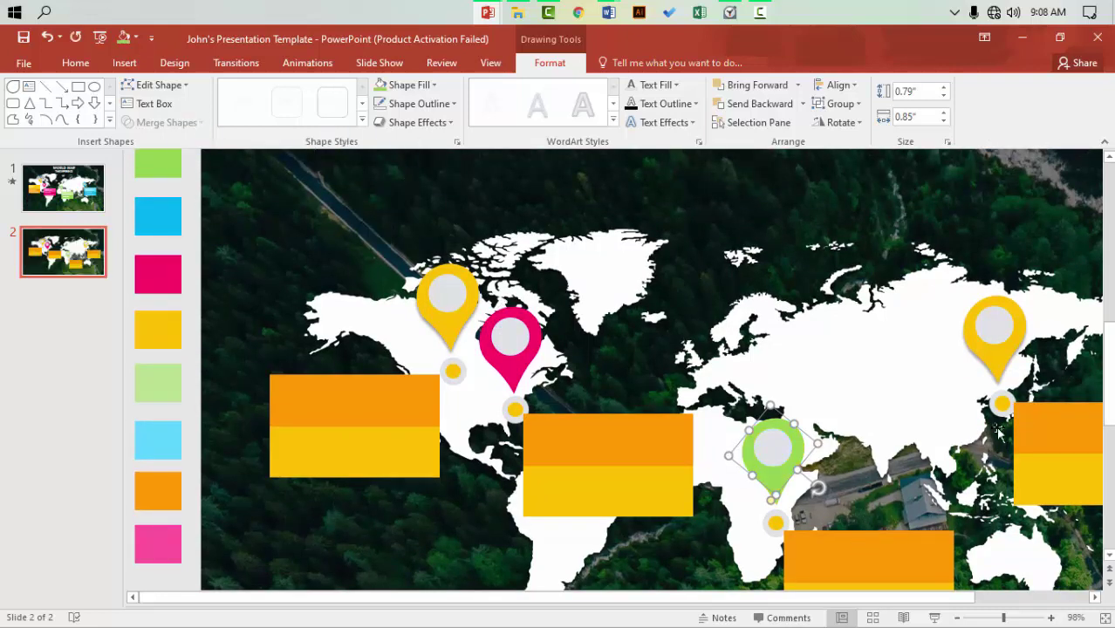
Ungroup the East Asia pin and fill its pin shape with the sampled blue swatch
left_click(992, 359)
left_click(839, 104)
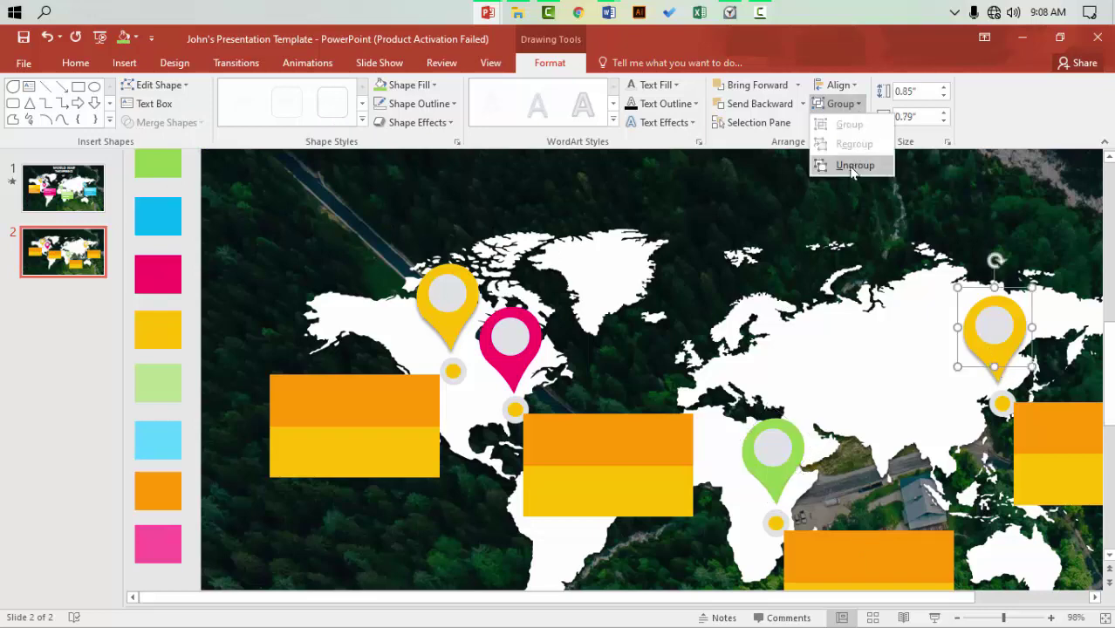
left_click(853, 165)
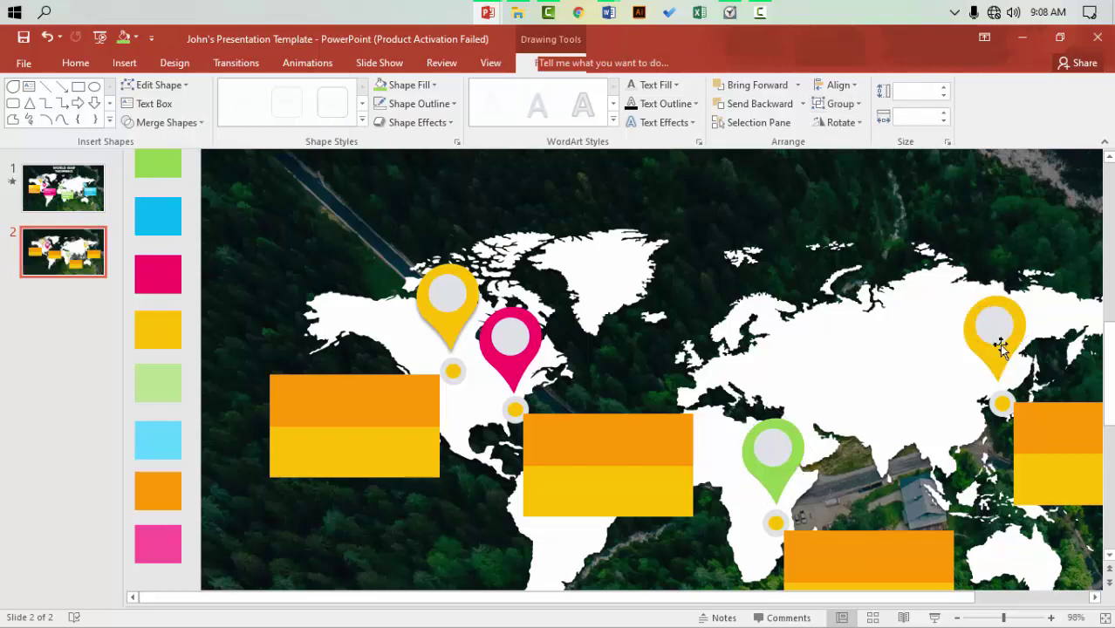
left_click(995, 327)
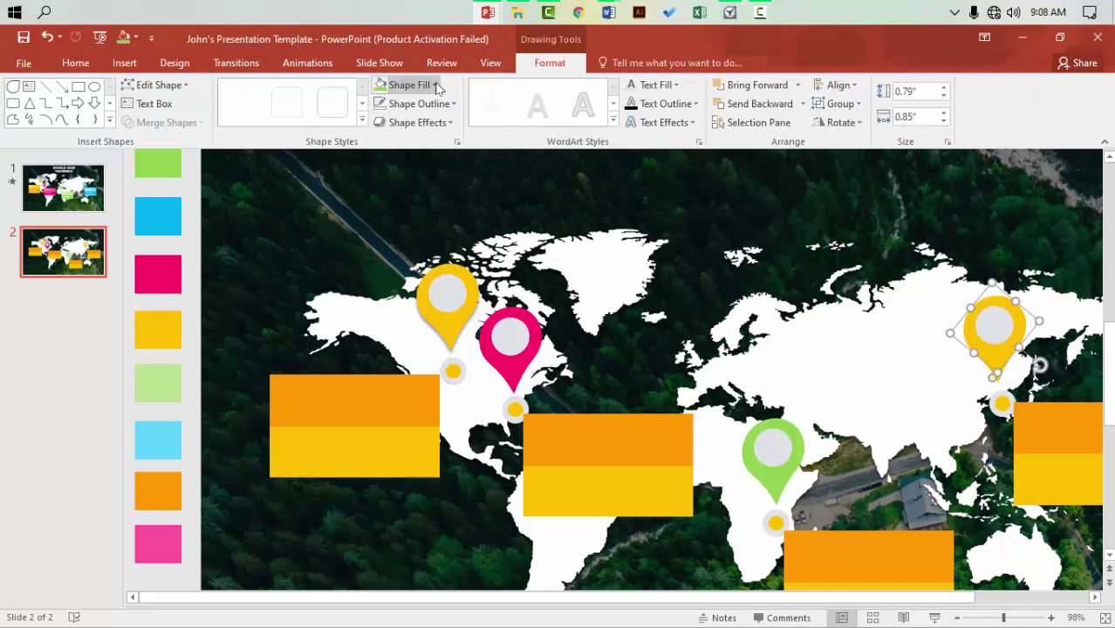
left_click(433, 86)
left_click(413, 307)
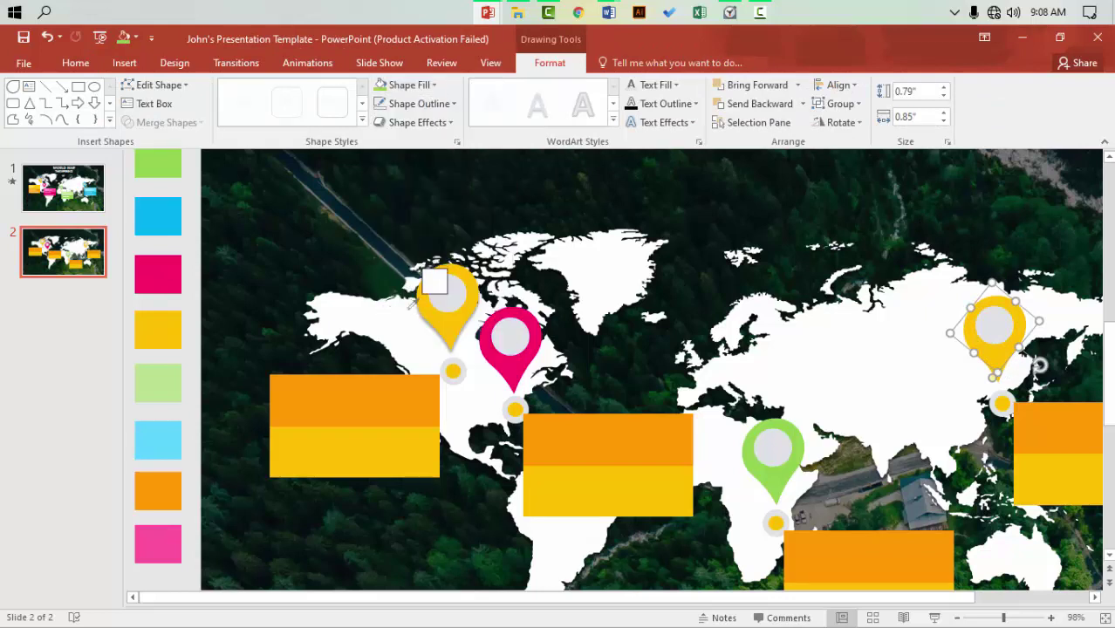
left_click(158, 219)
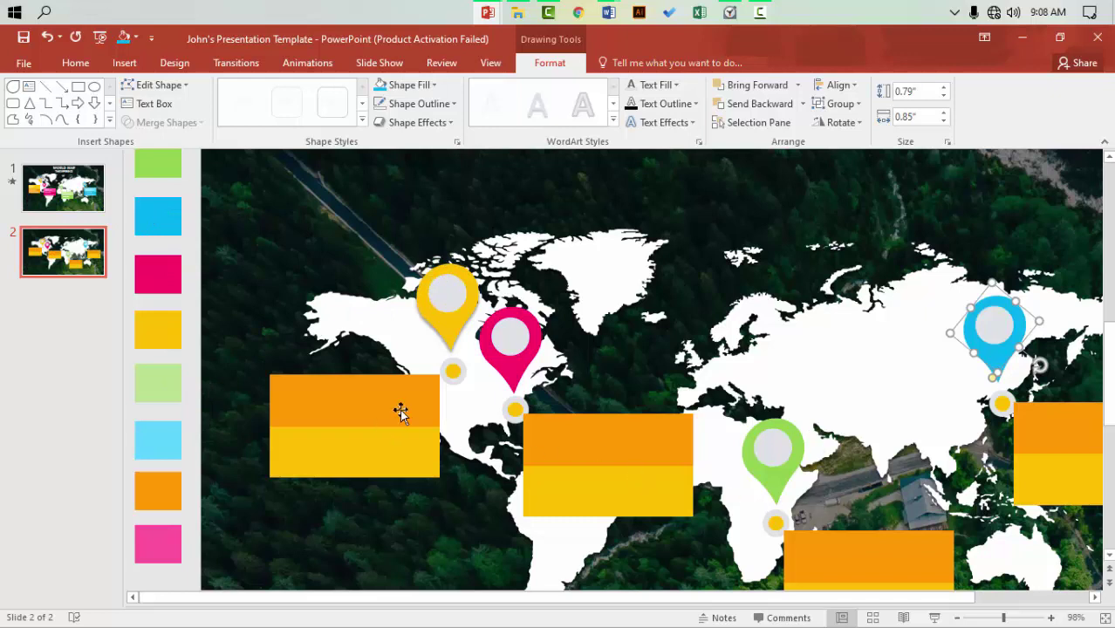
left_click(591, 429)
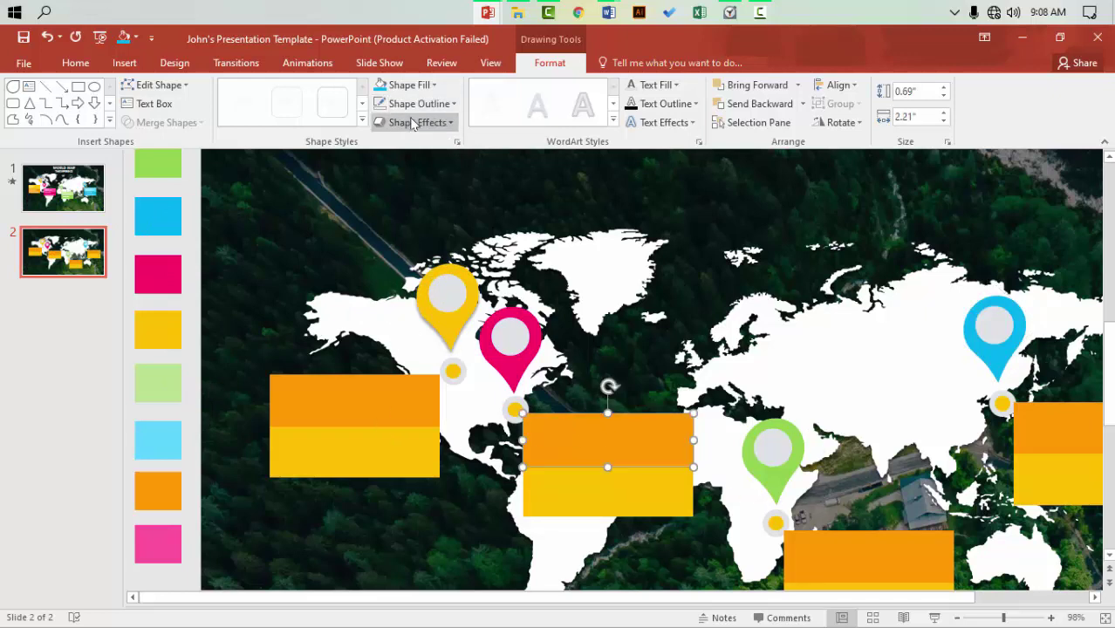
Colour the centre label box pink on top and lighter pink below using sampled swatches
left_click(433, 85)
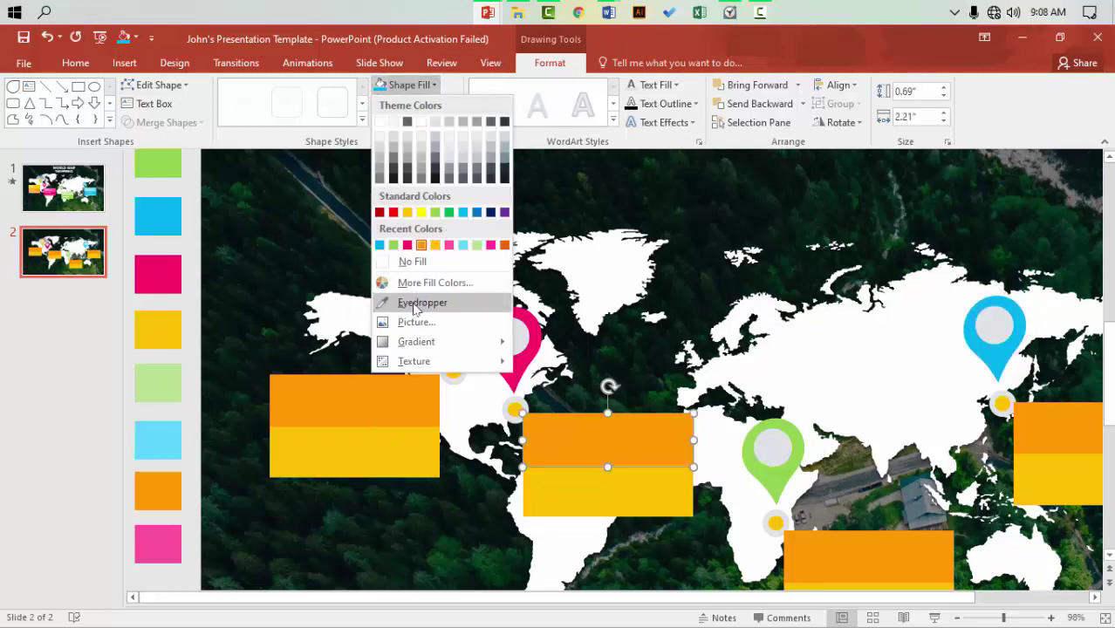
left_click(419, 303)
left_click(157, 276)
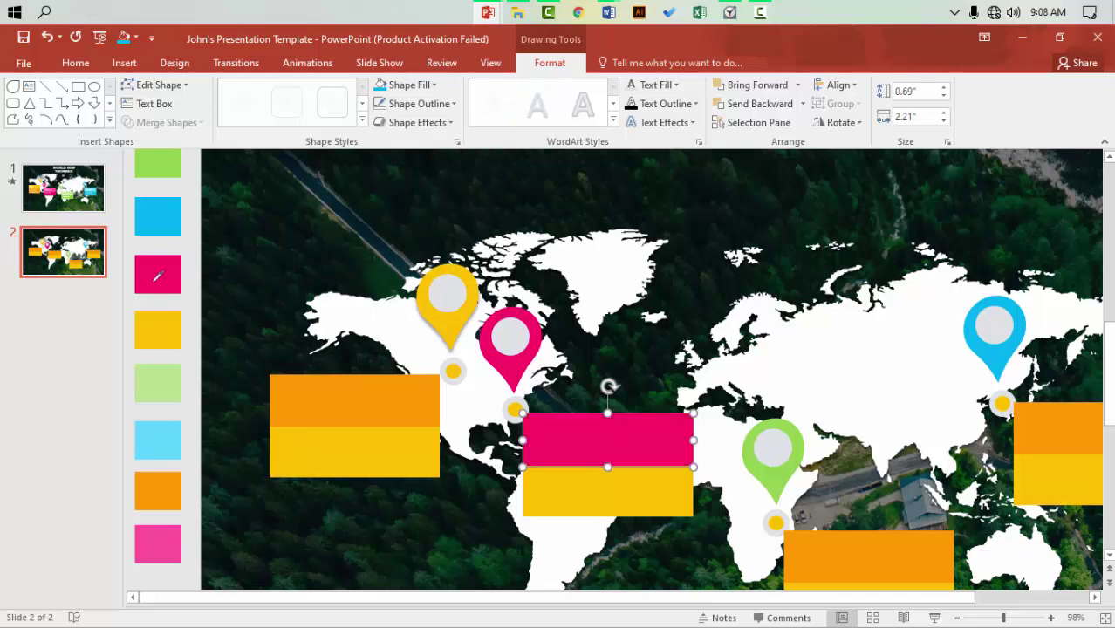
left_click(565, 508)
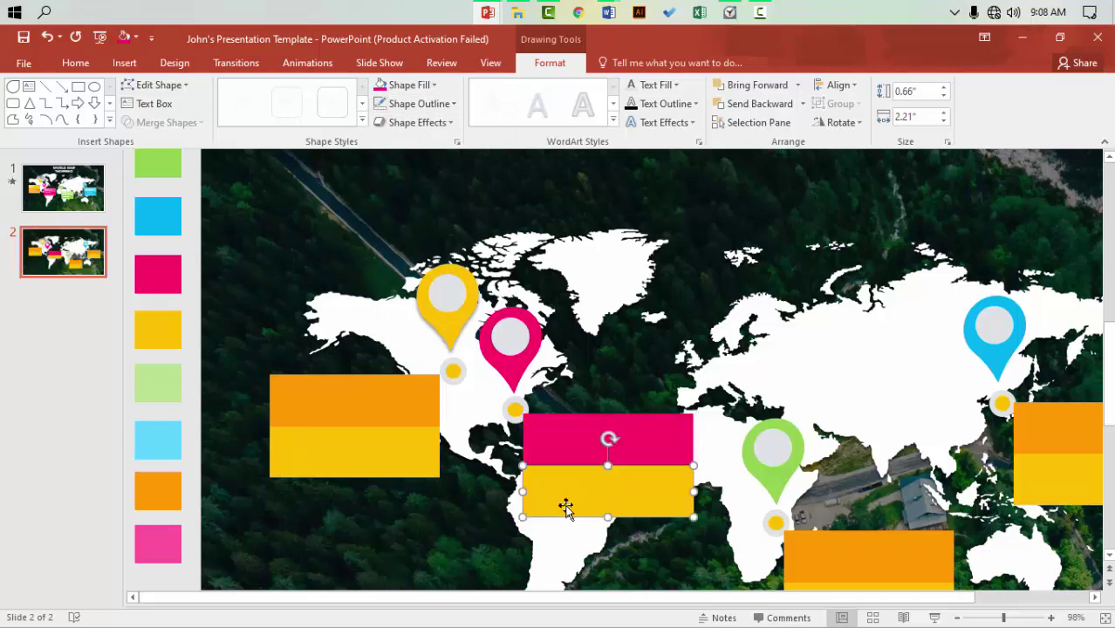
left_click(433, 85)
left_click(418, 302)
left_click(171, 544)
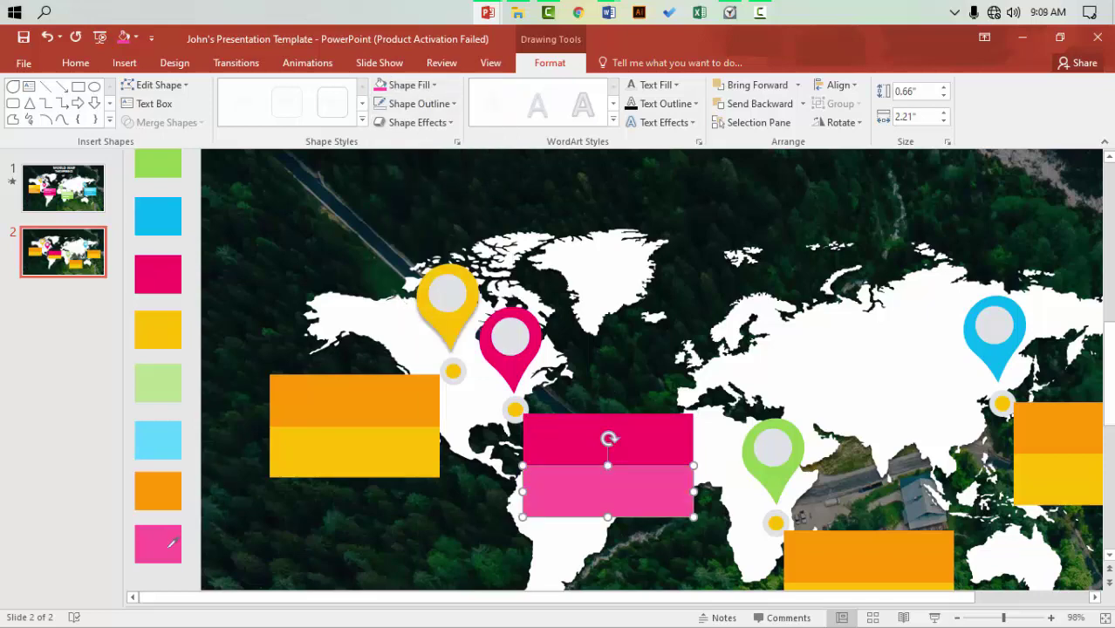
left_click(656, 384)
Colour the India label box green on top and light green below
left_click(837, 551)
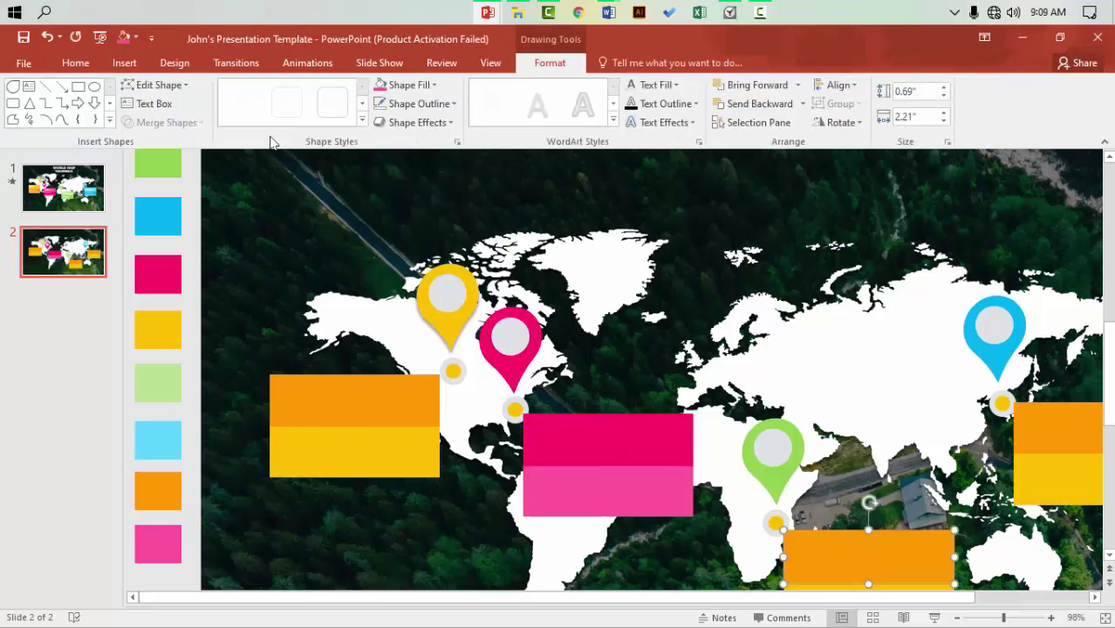
left_click(409, 84)
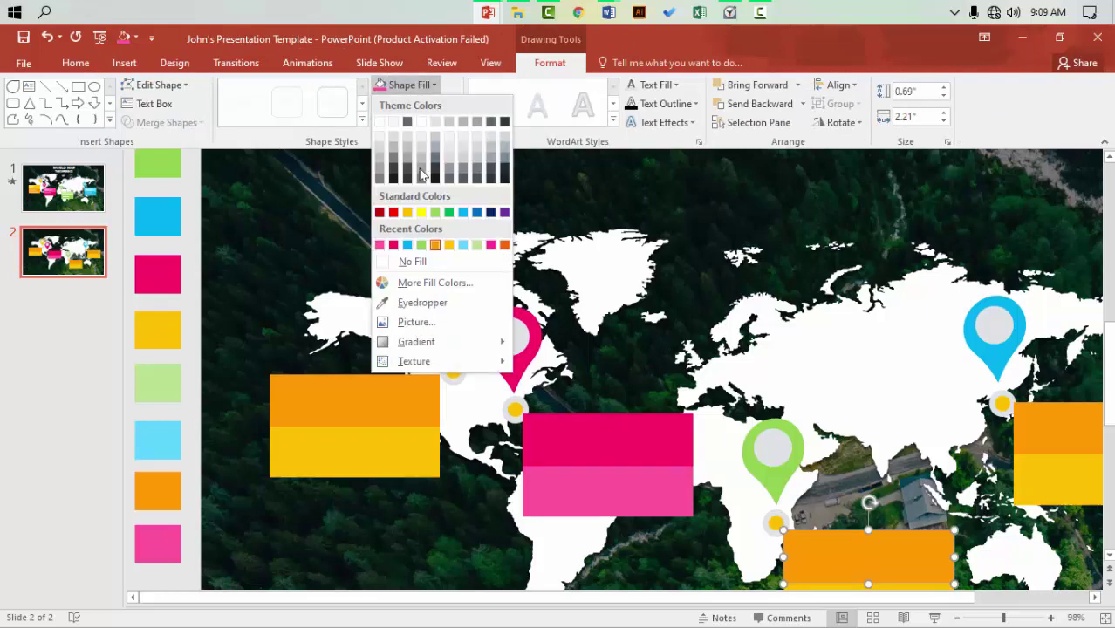
left_click(400, 303)
left_click(173, 172)
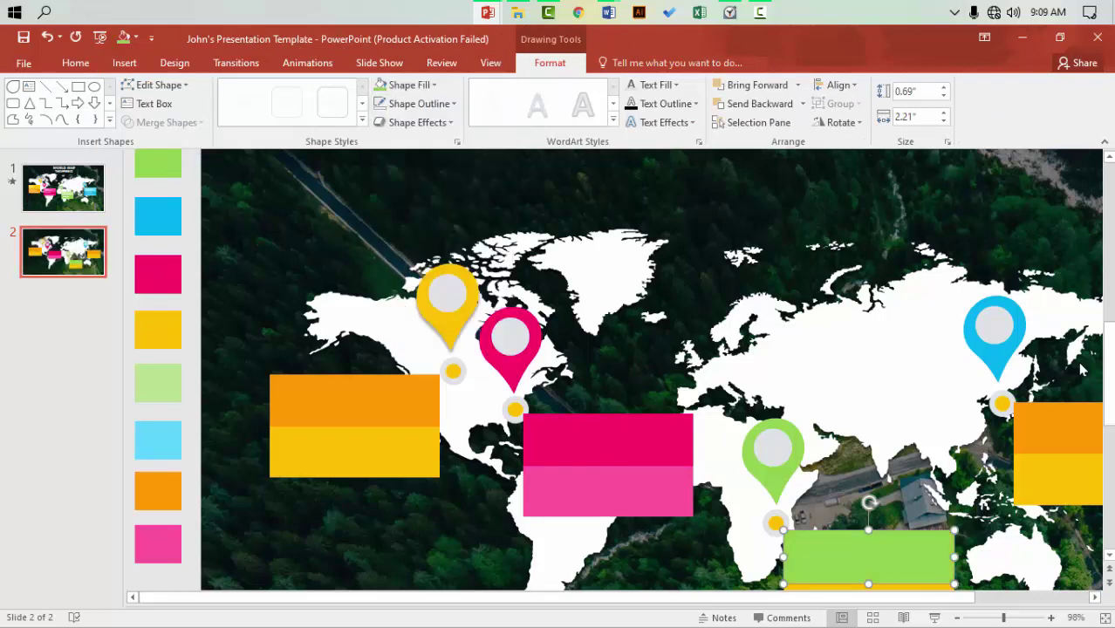
left_click_drag(1109, 354, 1111, 393)
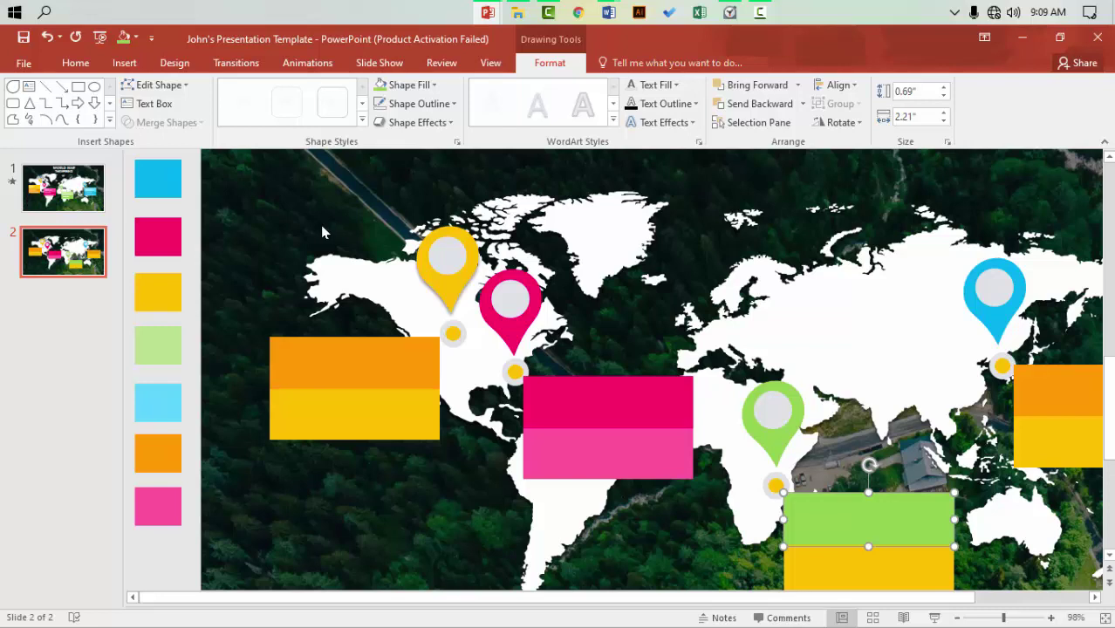
left_click(808, 566)
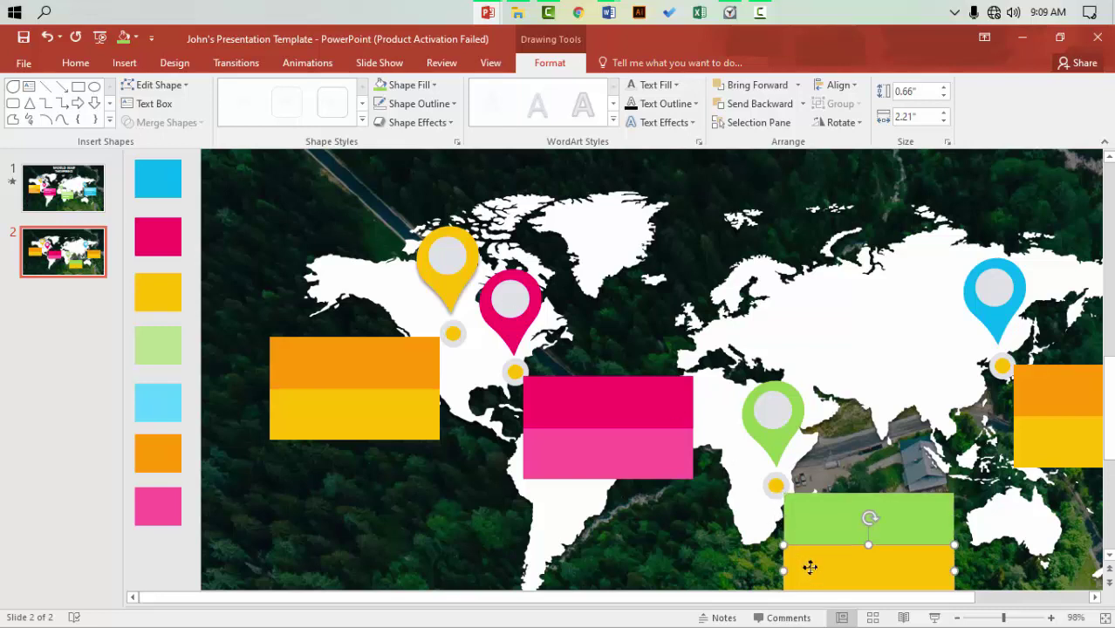
left_click(410, 85)
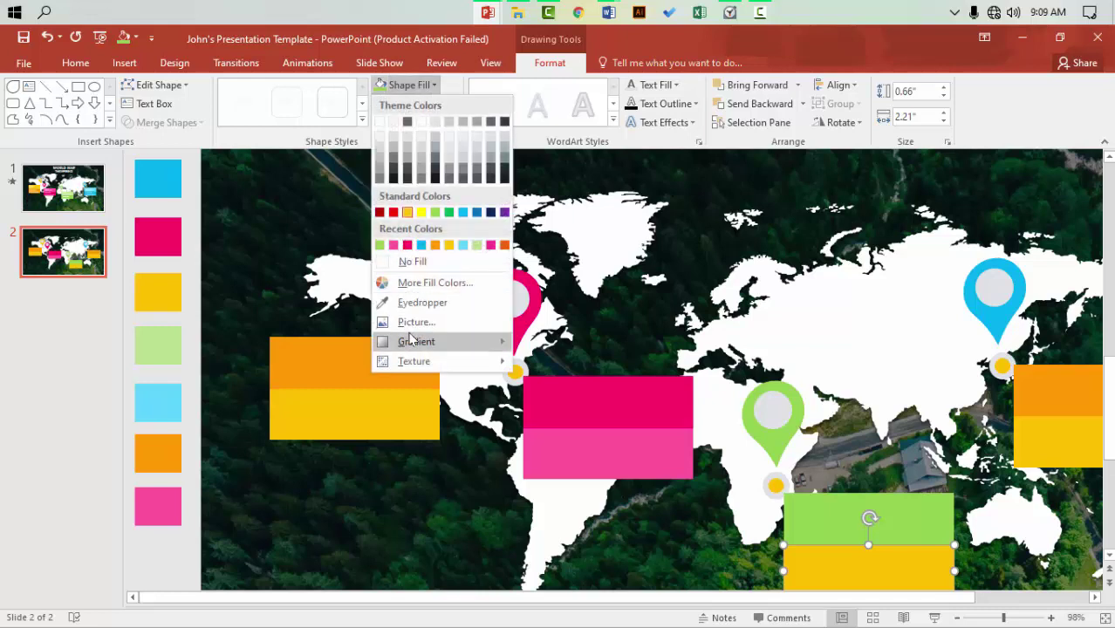
left_click(408, 303)
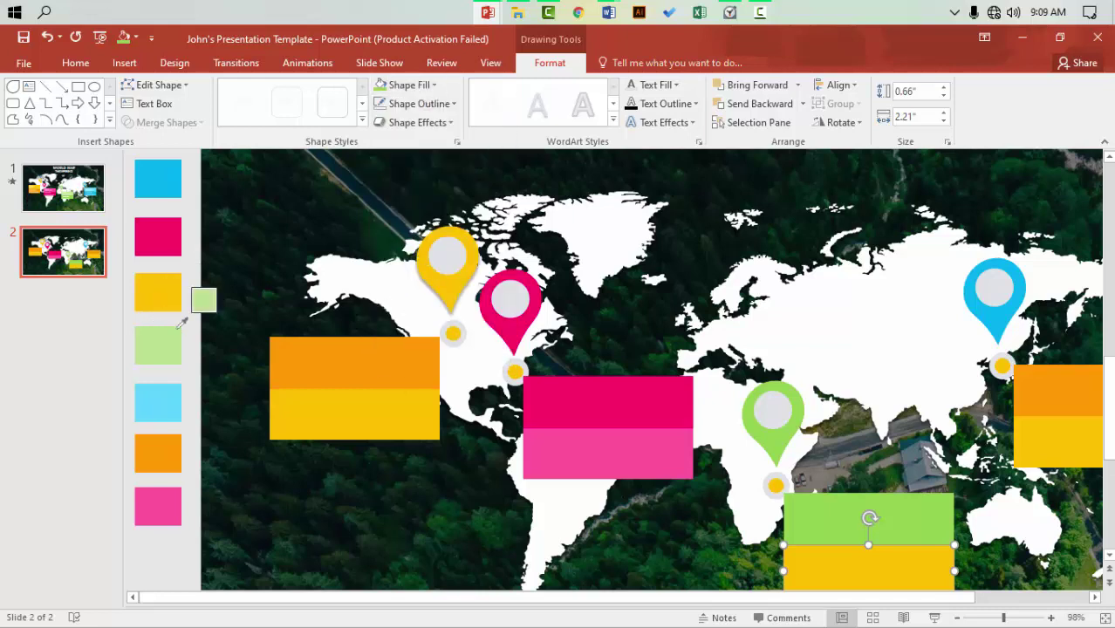
left_click(170, 339)
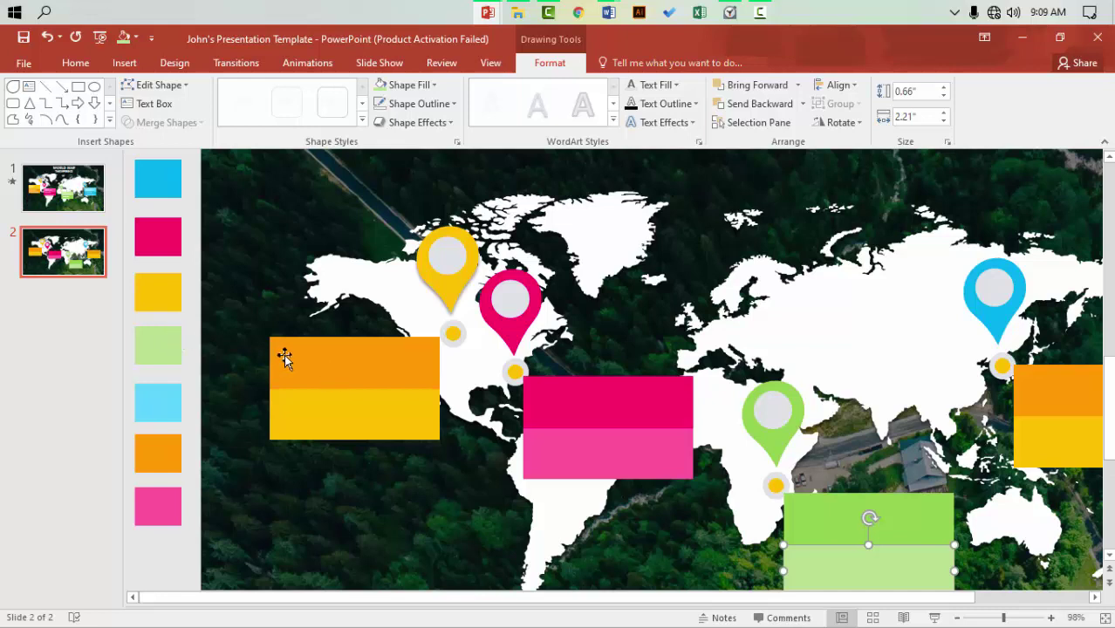
Colour the right-hand label box light blue on top and darker cyan below
left_click(1036, 398)
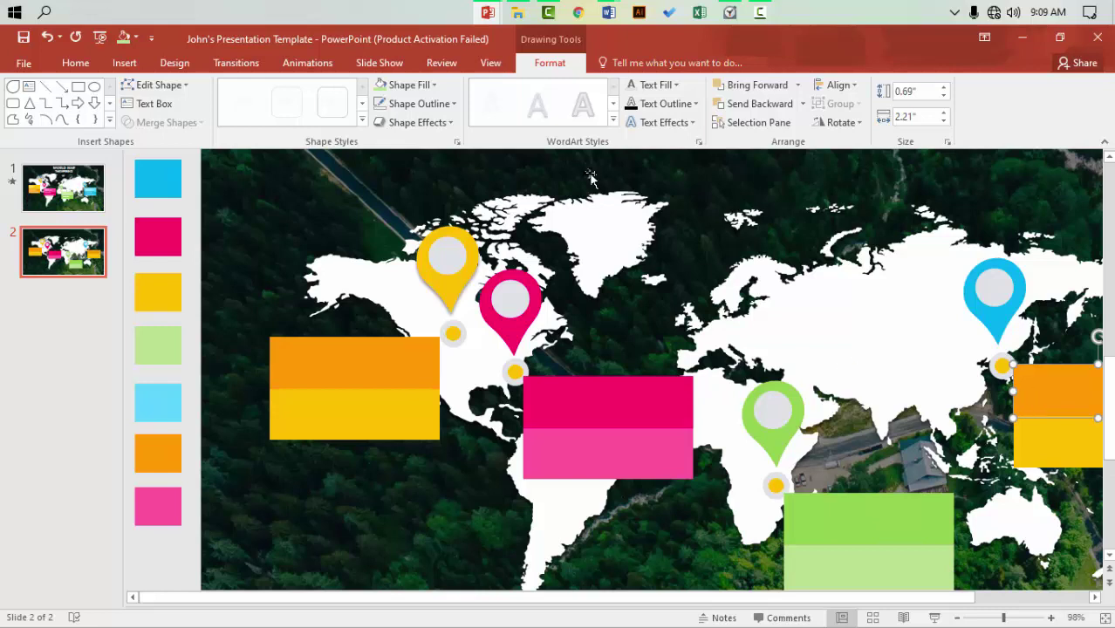
left_click(408, 84)
left_click(422, 303)
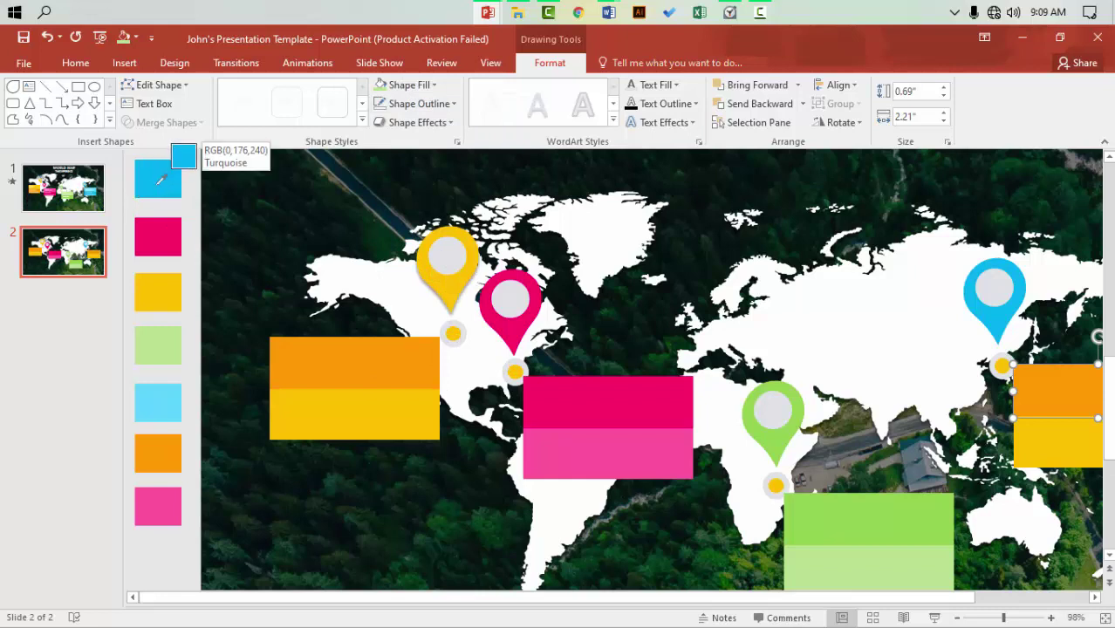
left_click(158, 401)
left_click(1050, 451)
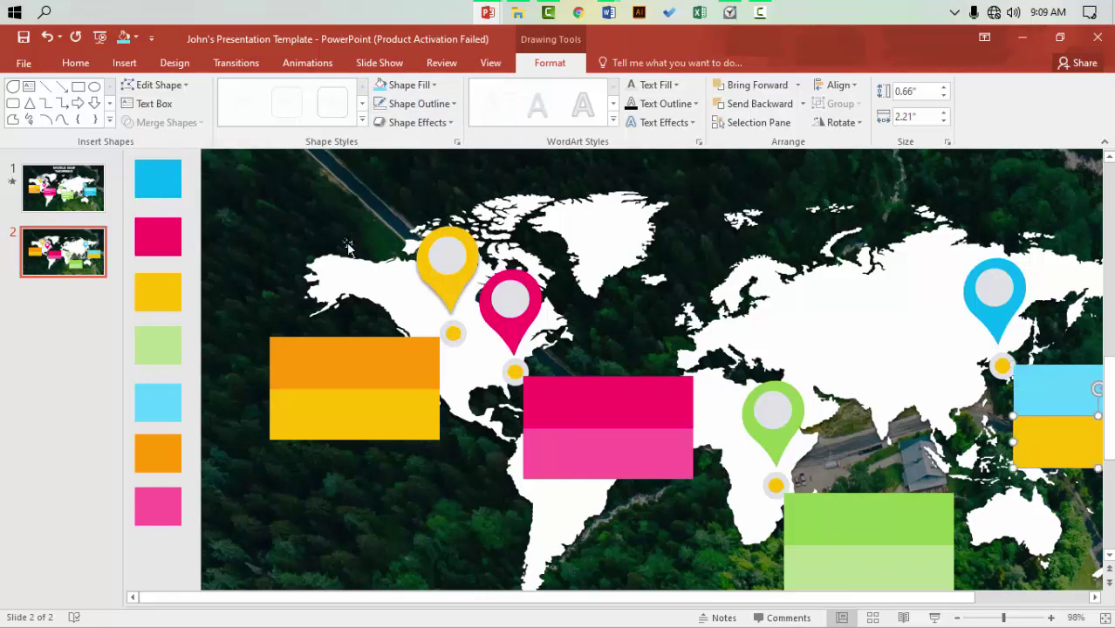
left_click(408, 85)
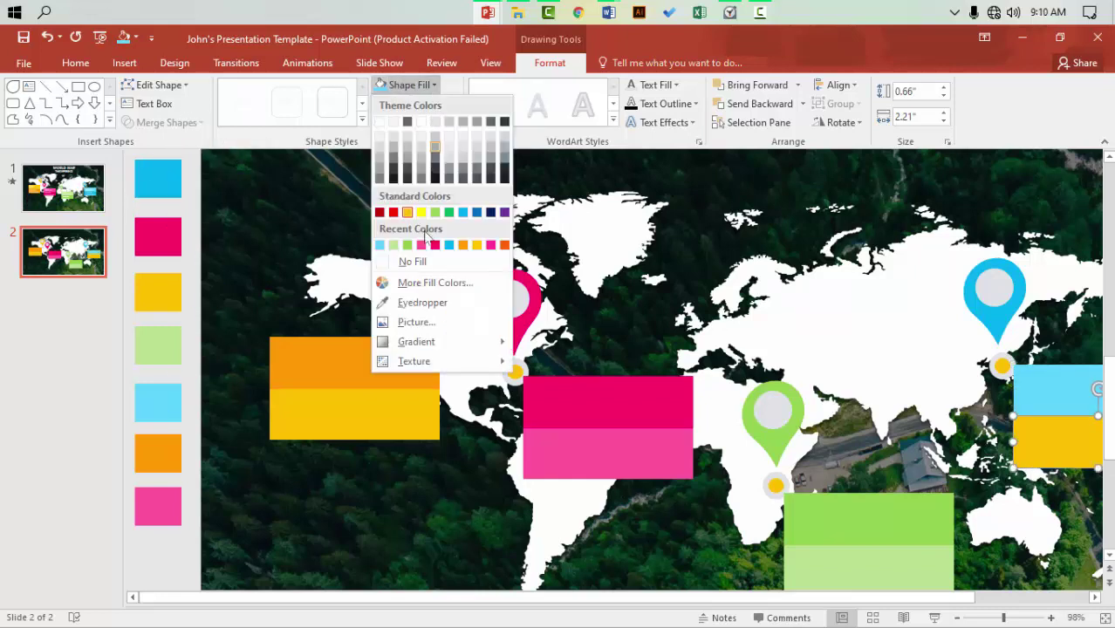
left_click(423, 303)
left_click(169, 397)
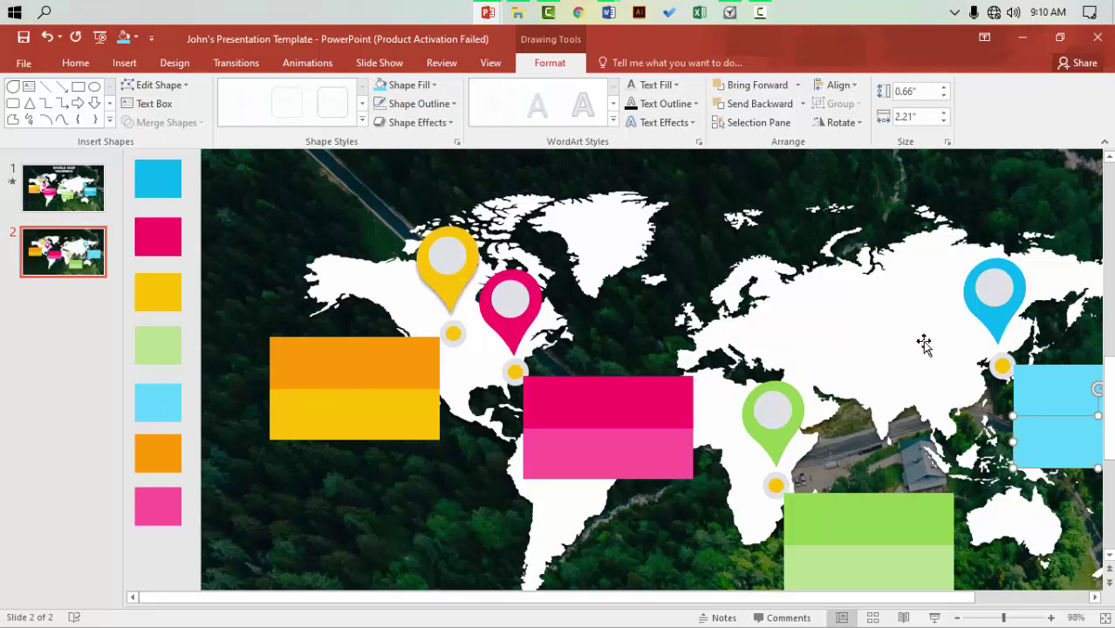
left_click(401, 85)
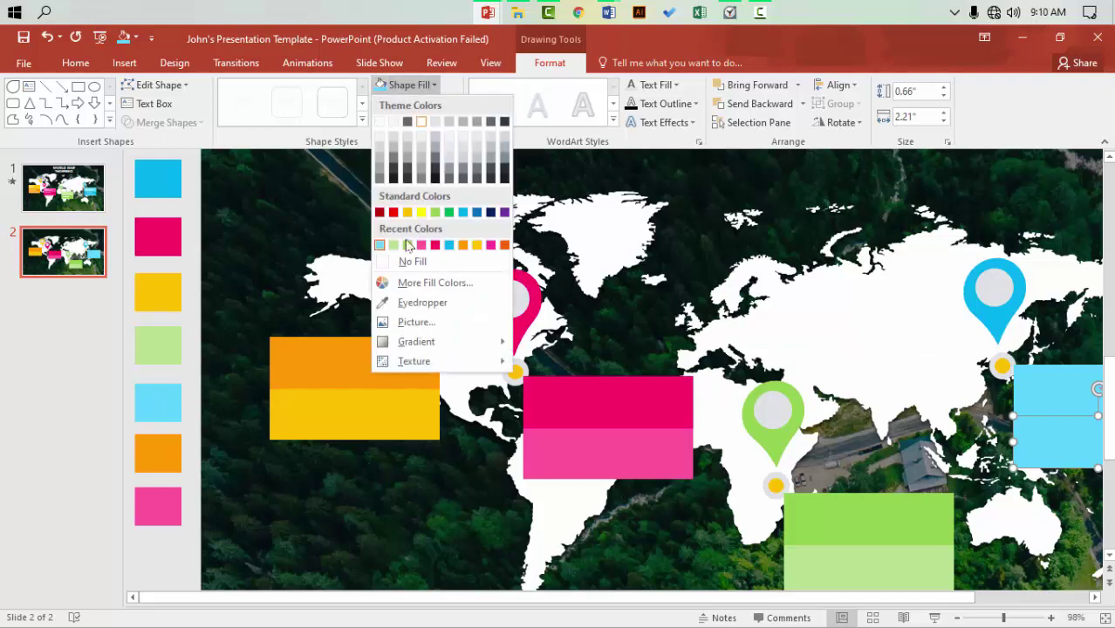
left_click(410, 303)
left_click(155, 181)
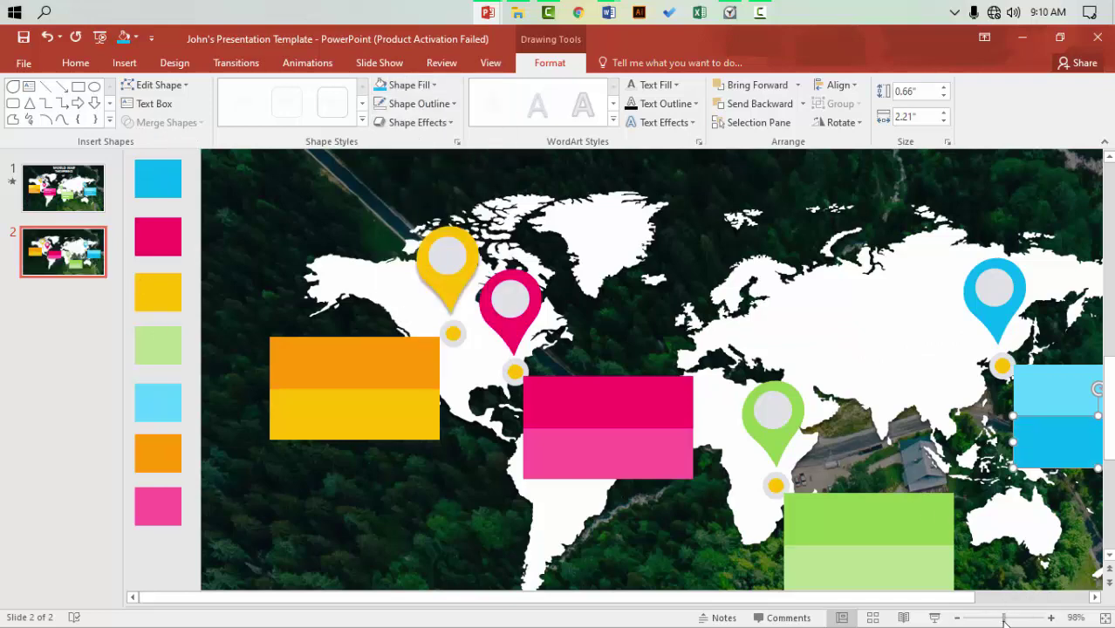
left_click_drag(1004, 617, 986, 618)
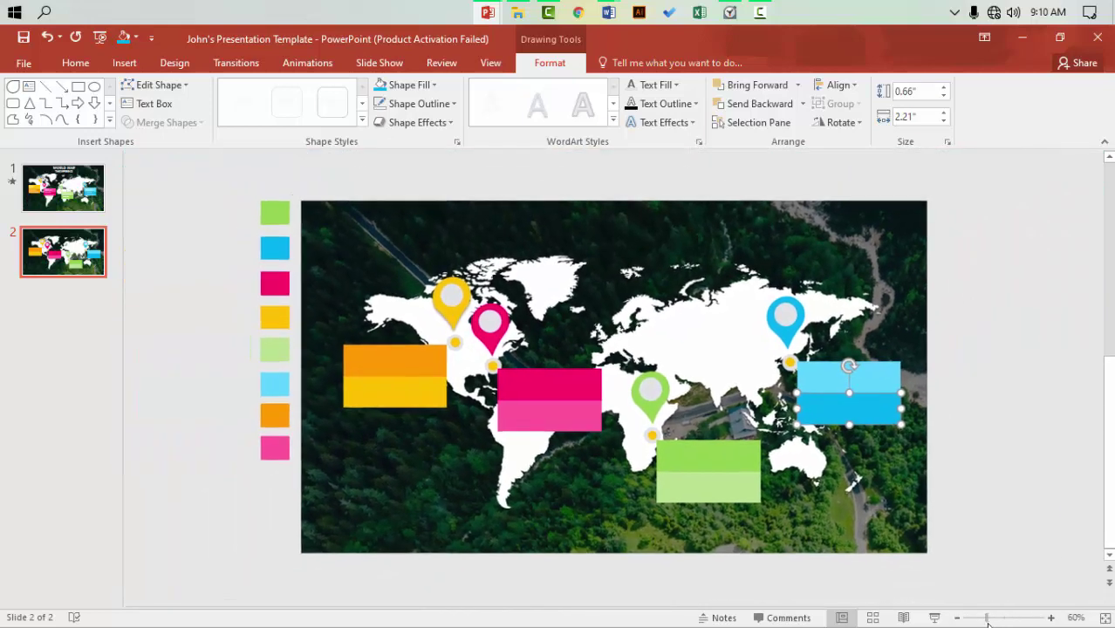
Copy the WORLD MAP / TIME DIFFERENCE title from slide 1 and paste it onto slide 2
left_click(951, 375)
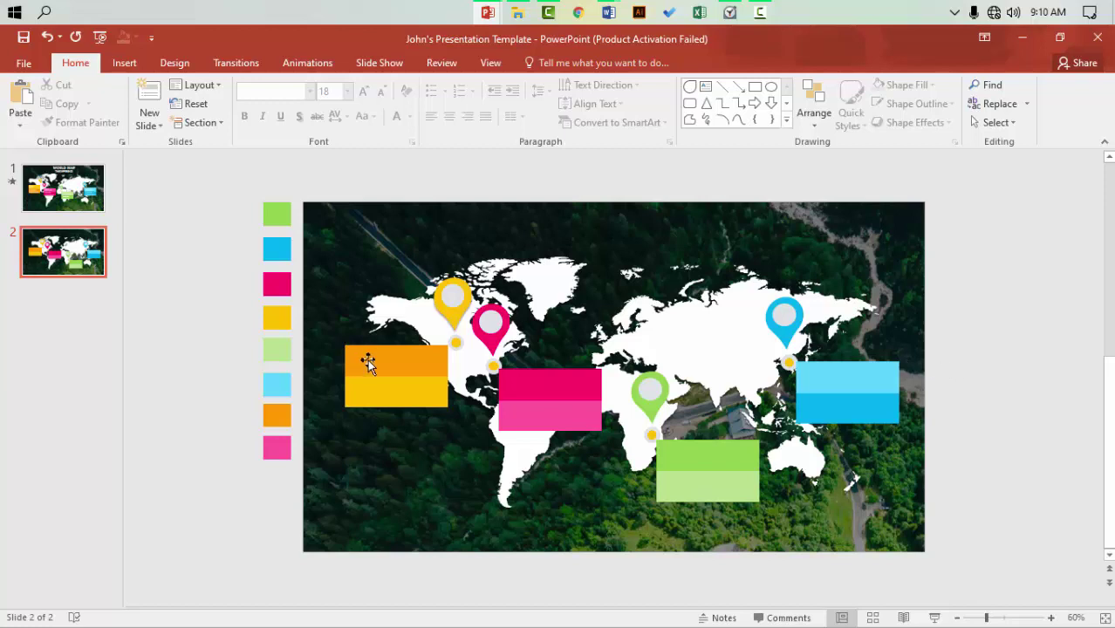
left_click(103, 199)
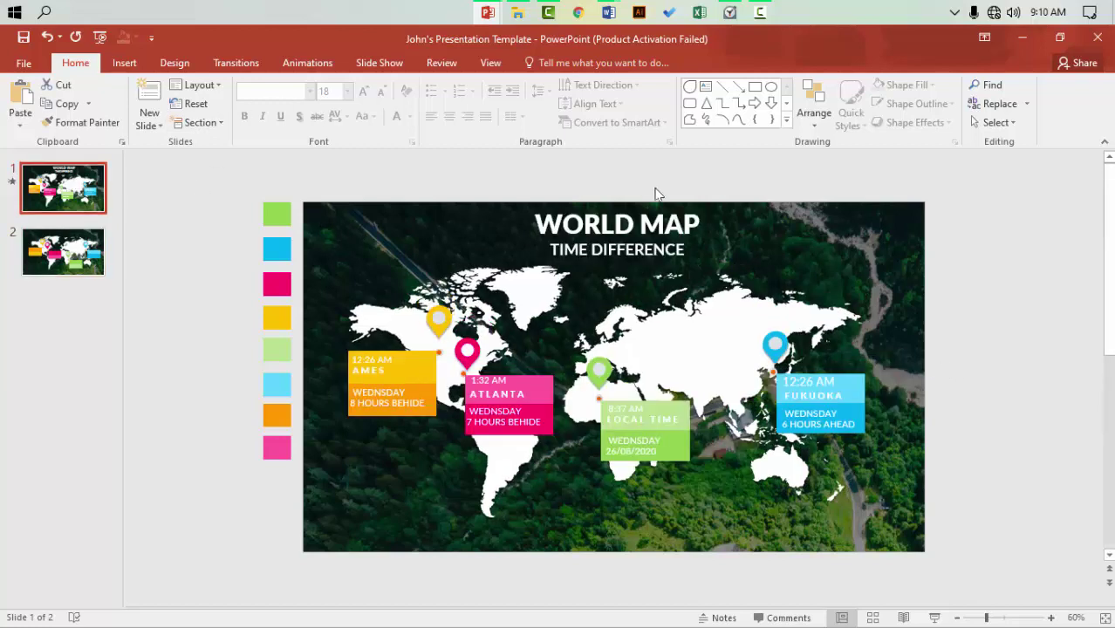
left_click(584, 224)
left_click(556, 203)
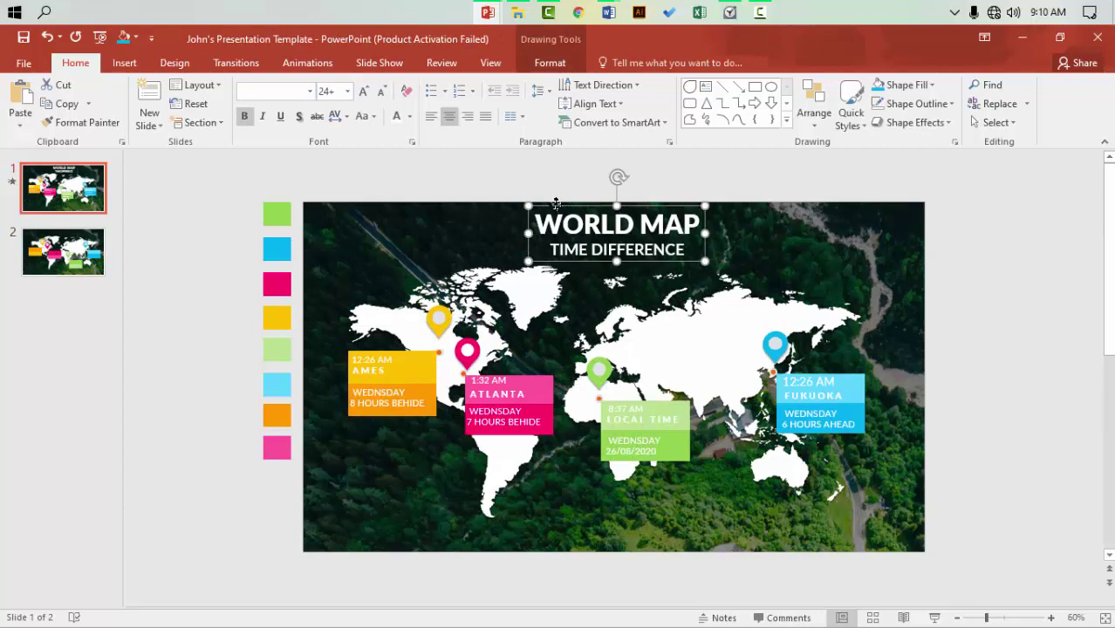
left_click(63, 252)
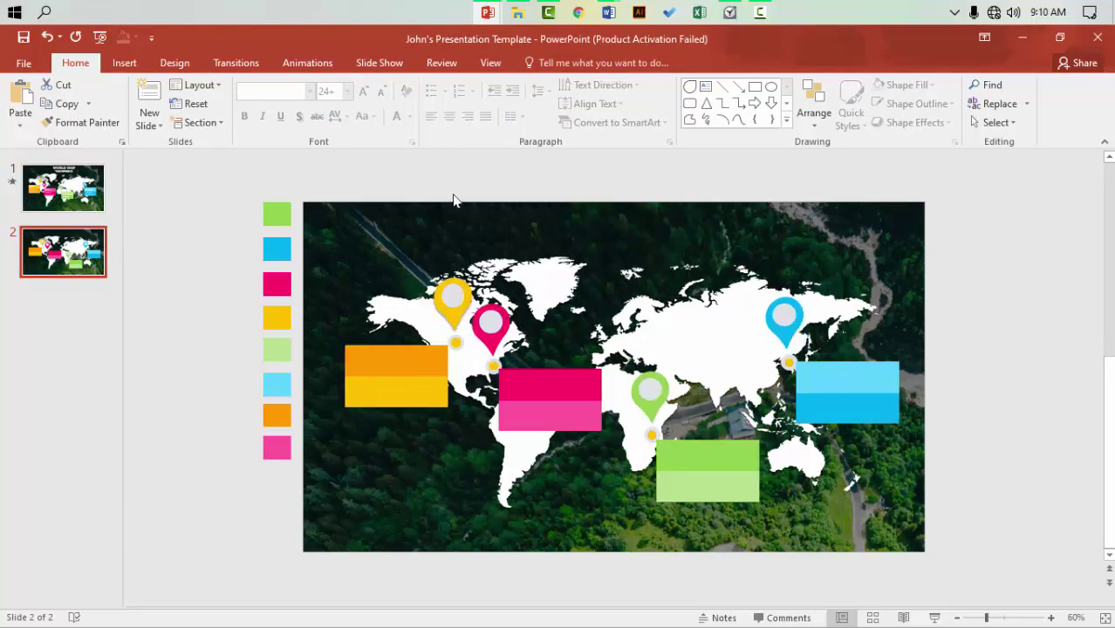
right_click(451, 188)
left_click(509, 218)
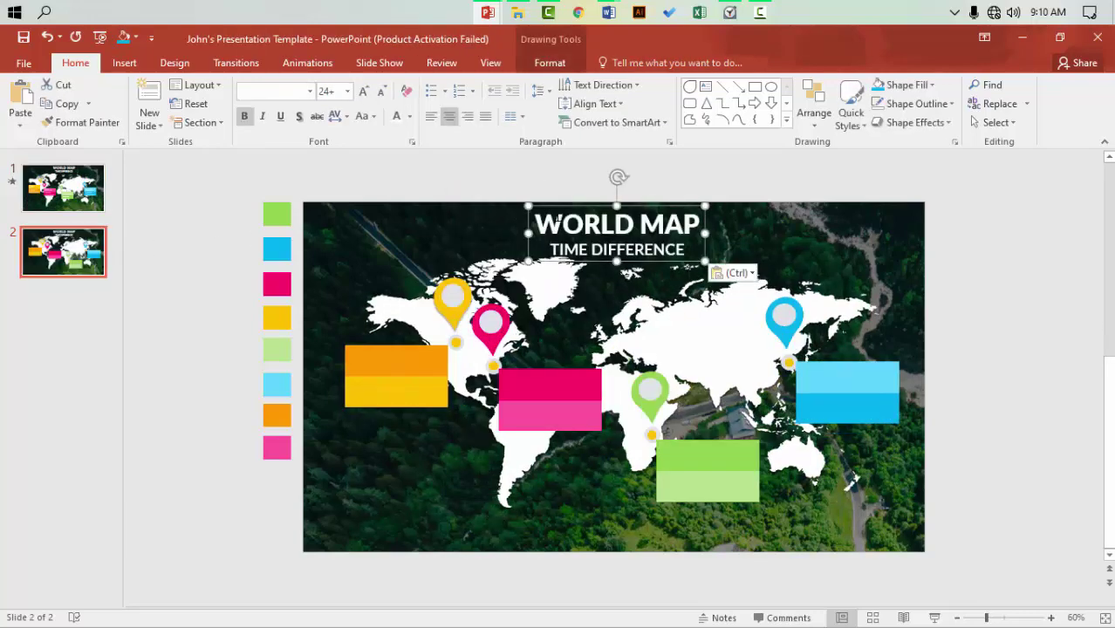
Nudge the pasted title right to centre it, then check reference times in the world clock
left_click_drag(571, 209, 598, 206)
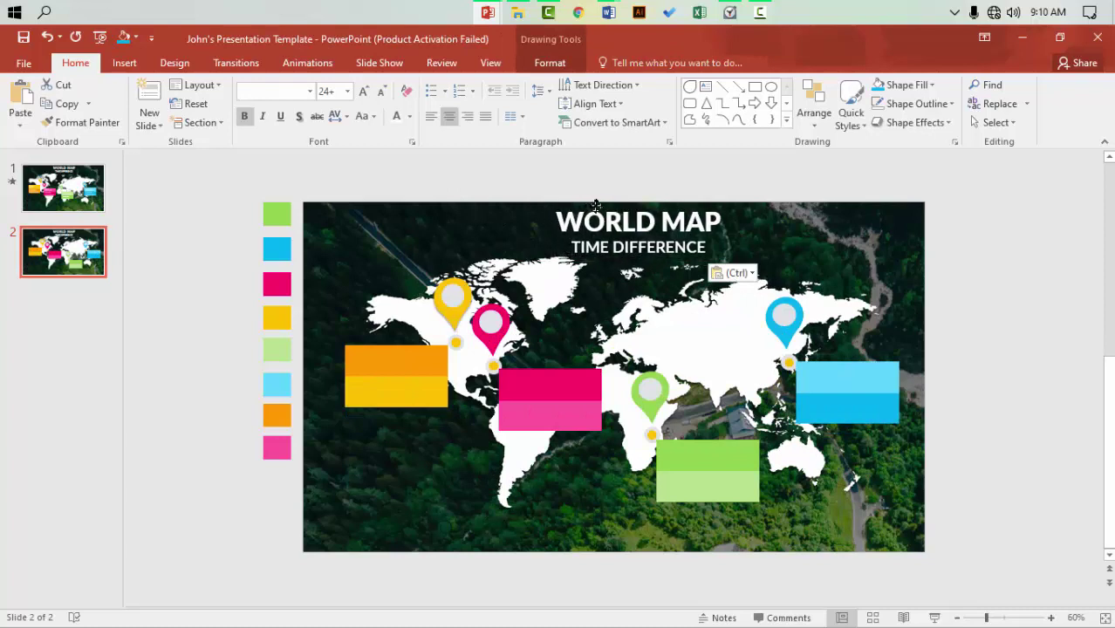
left_click(959, 277)
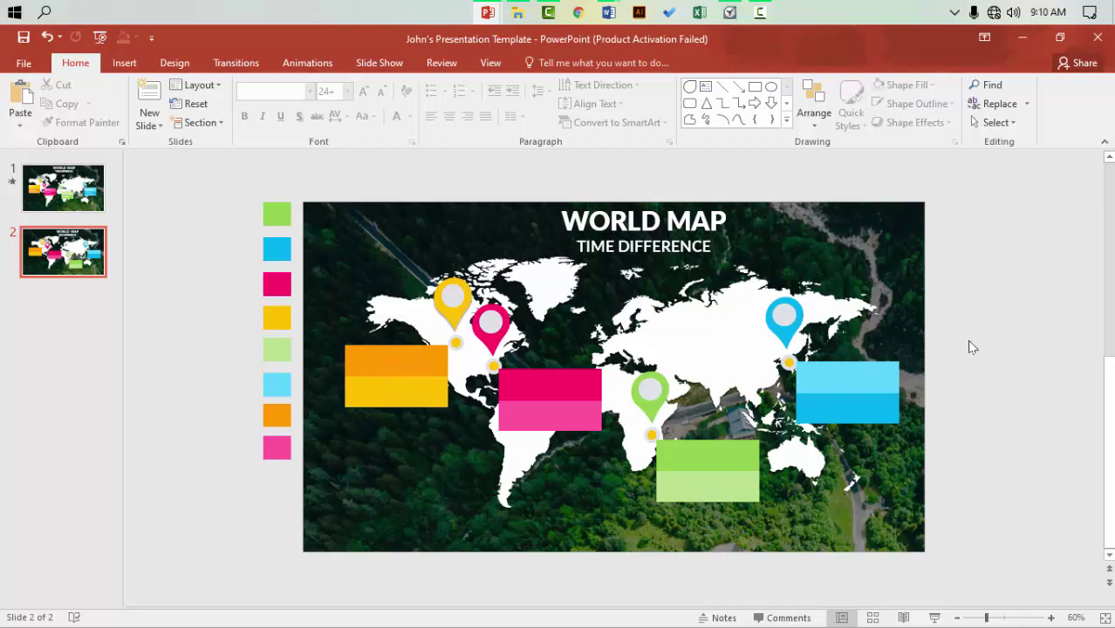
left_click(730, 12)
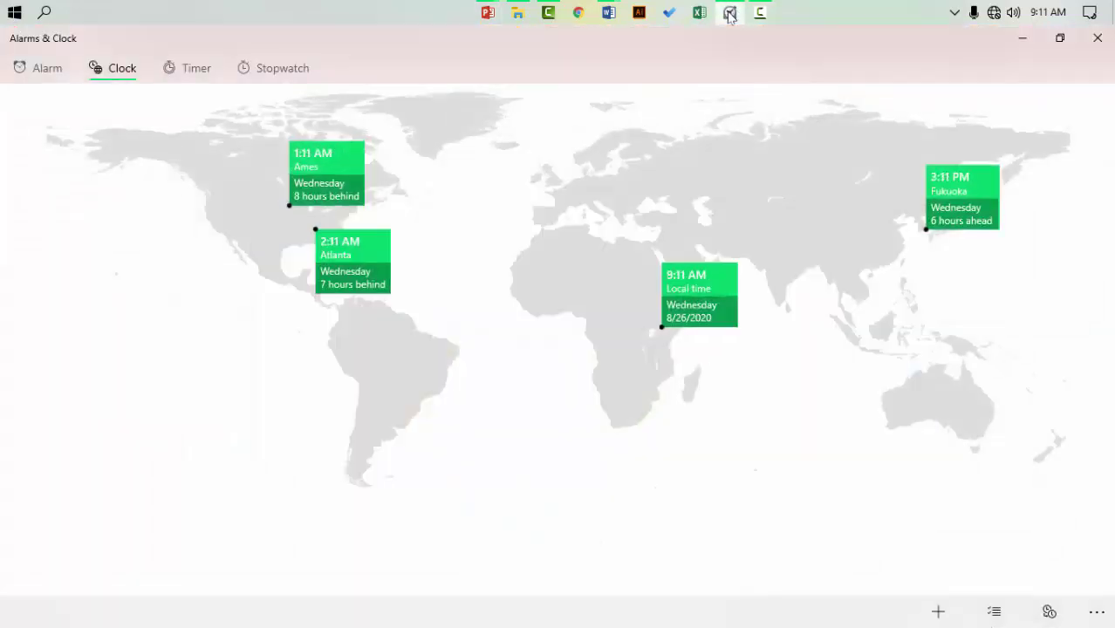
left_click(730, 14)
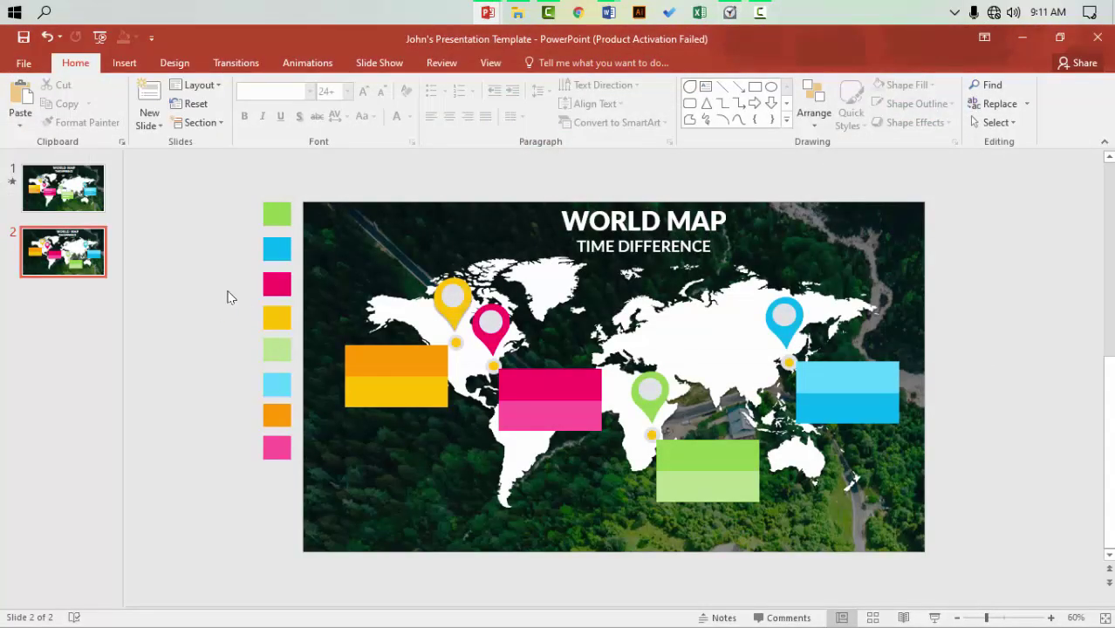
Draw a new text box above the slide from the Insert shapes gallery
left_click(124, 63)
left_click(280, 126)
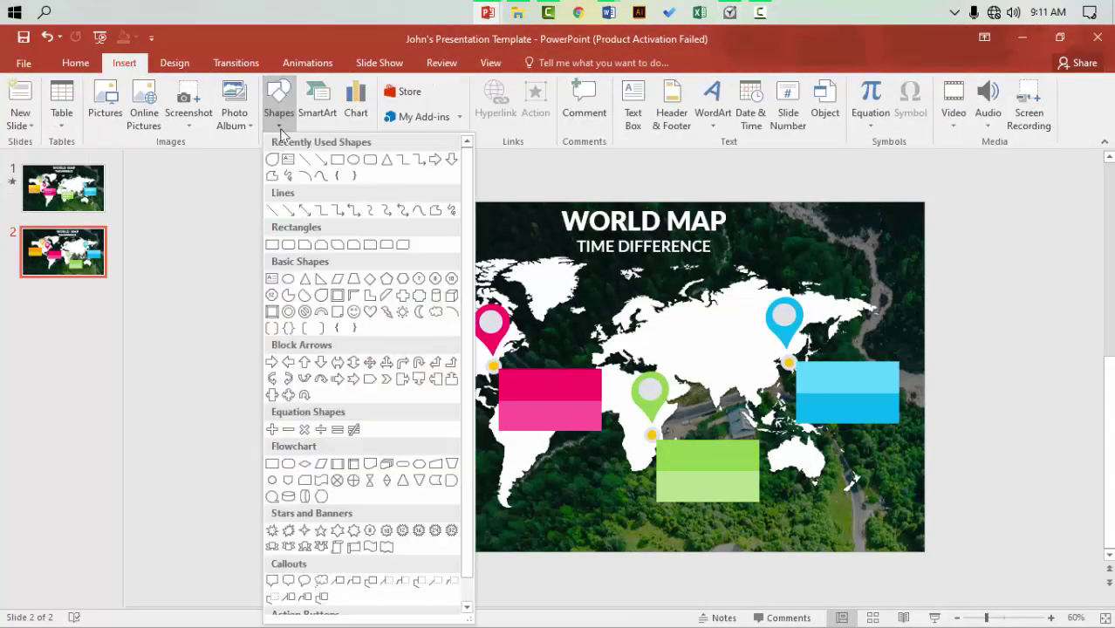
left_click(625, 115)
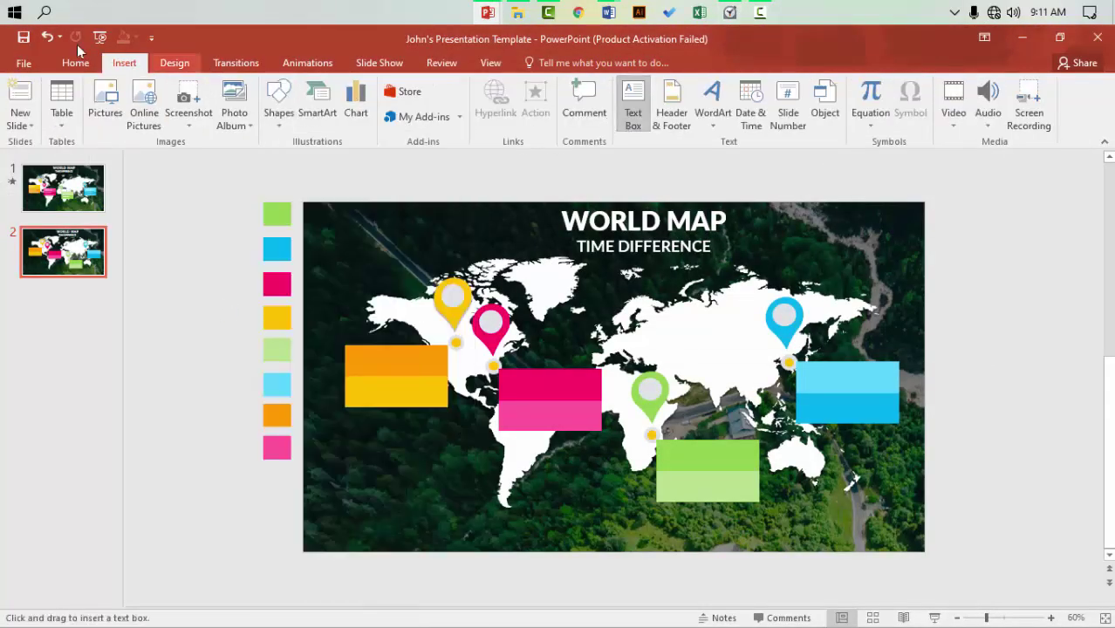
left_click(623, 117)
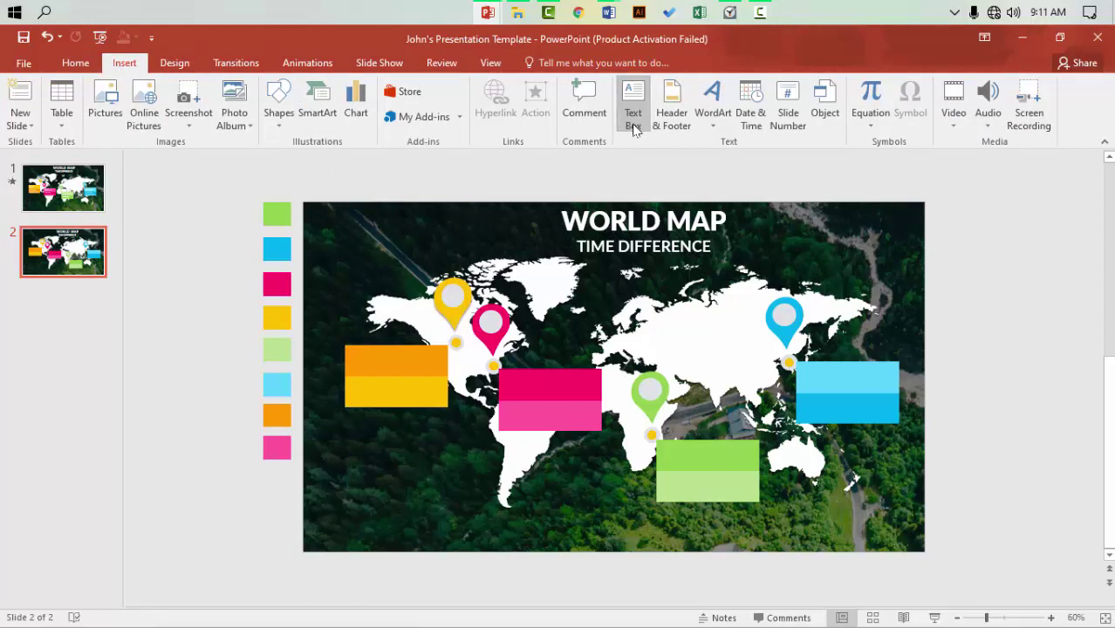
left_click(634, 119)
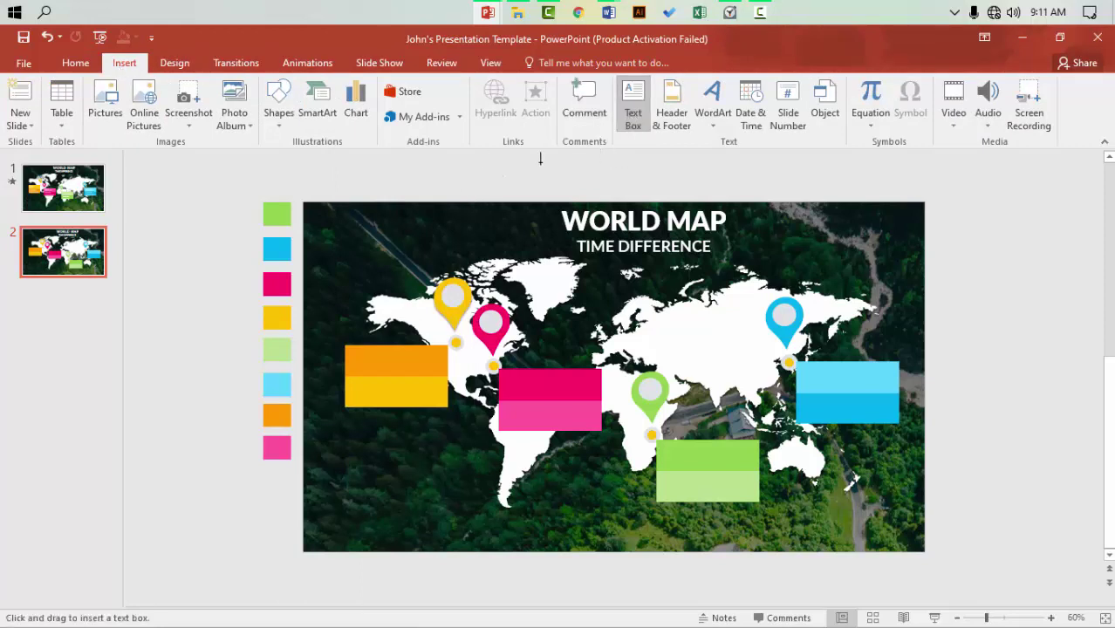
left_click_drag(517, 164, 720, 191)
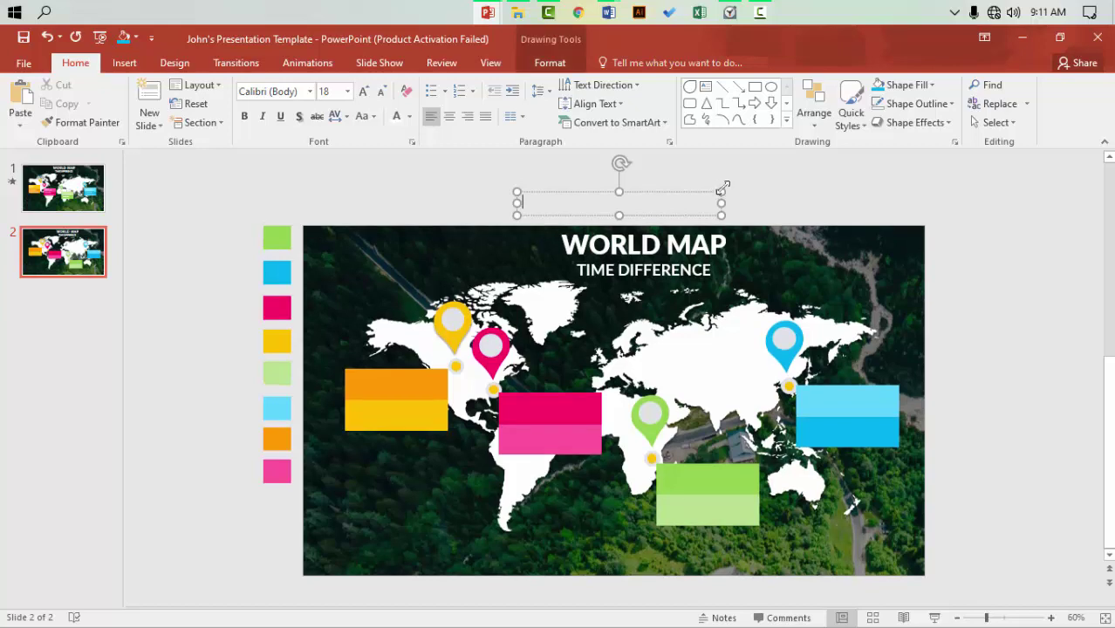
Set the text box font to Lato Black and narrow it onto the orange band
left_click(264, 93)
key("Down")
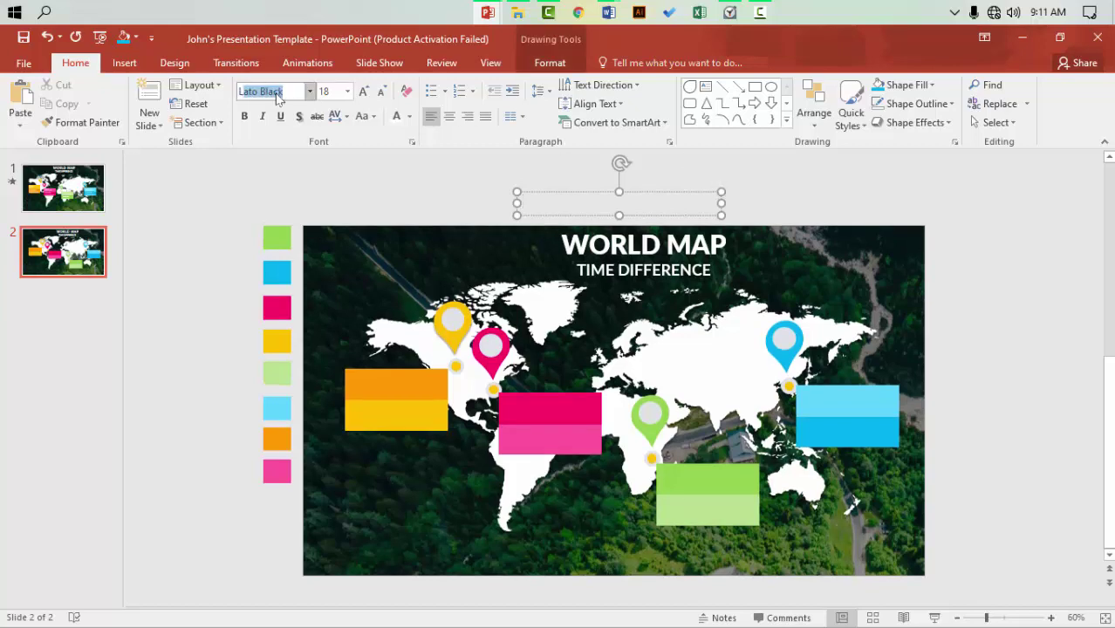
key("Return")
type("9:11 AM")
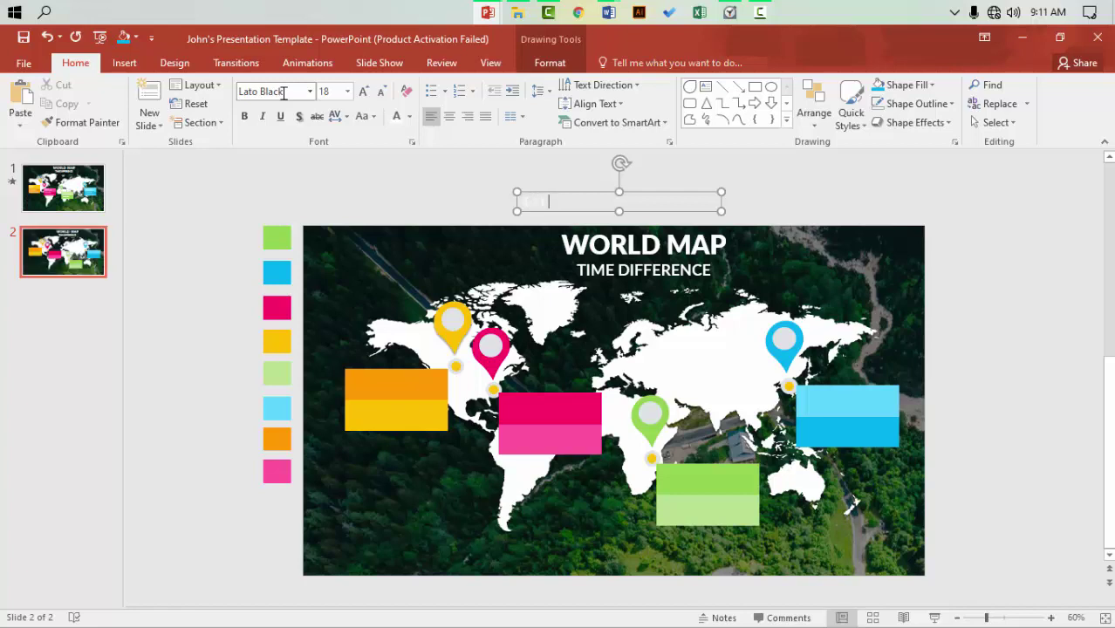
left_click(731, 13)
left_click(735, 18)
mouse_move(720, 192)
left_mouse_down()
mouse_move(573, 180)
mouse_move(597, 188)
mouse_move(600, 174)
mouse_move(574, 168)
mouse_move(390, 342)
left_mouse_up()
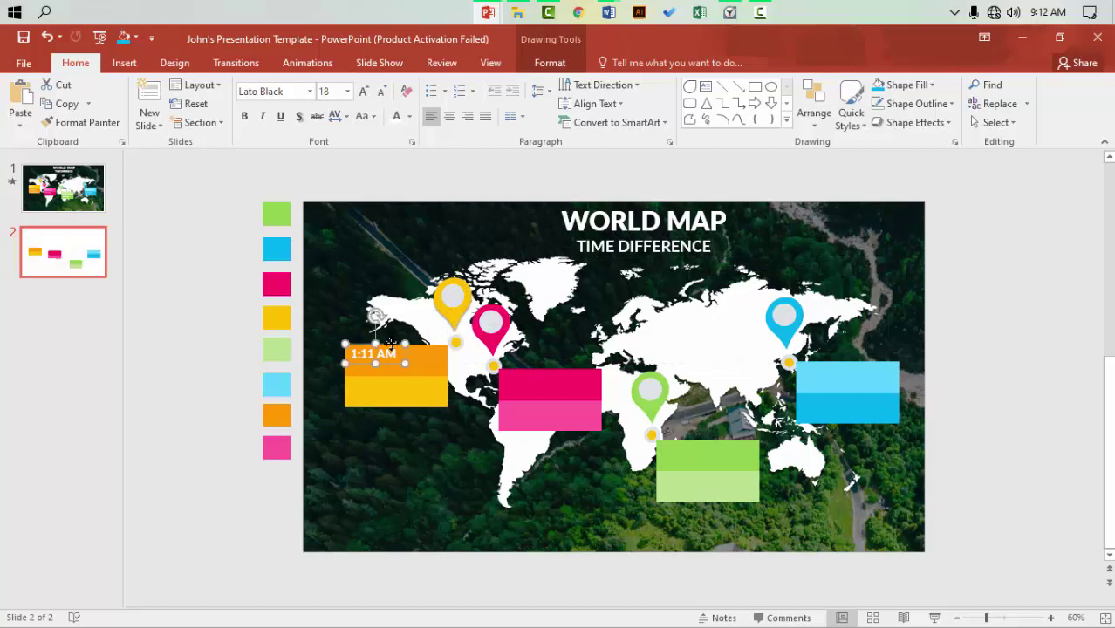
Duplicate the 1:11 AM label below it, change the copy to AMENS and position it
left_click(1000, 619)
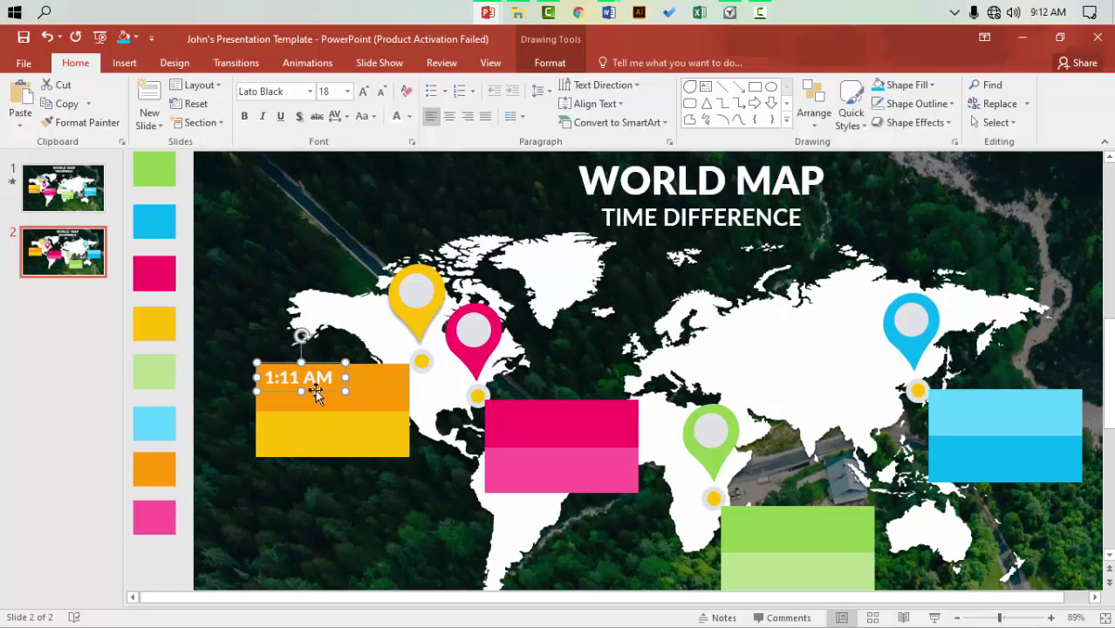
left_click_drag(316, 394, 316, 415)
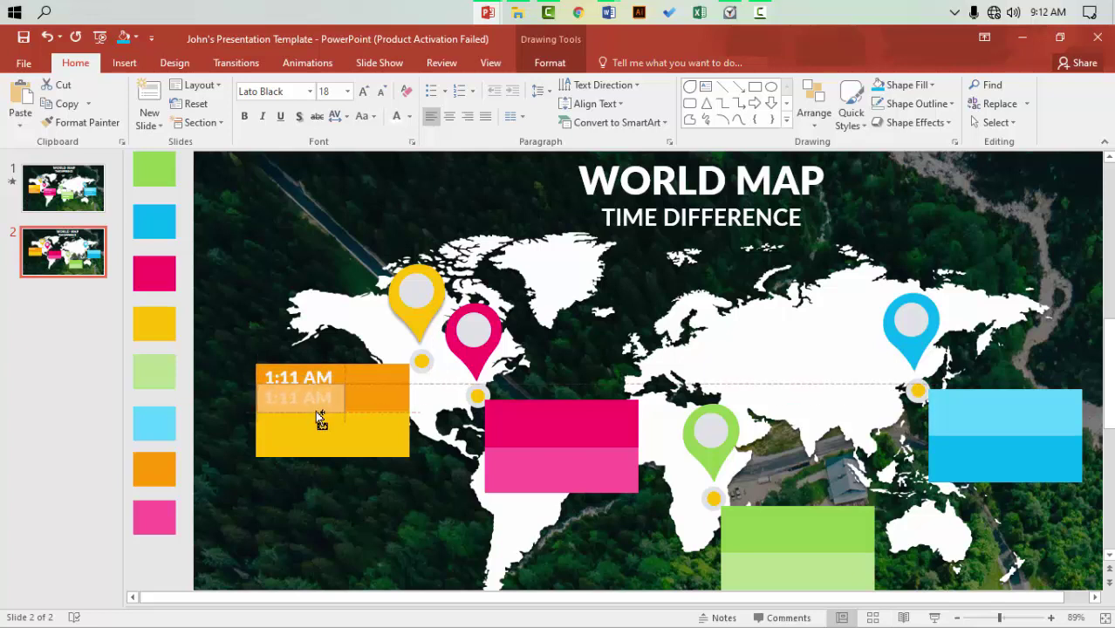
left_click(329, 399)
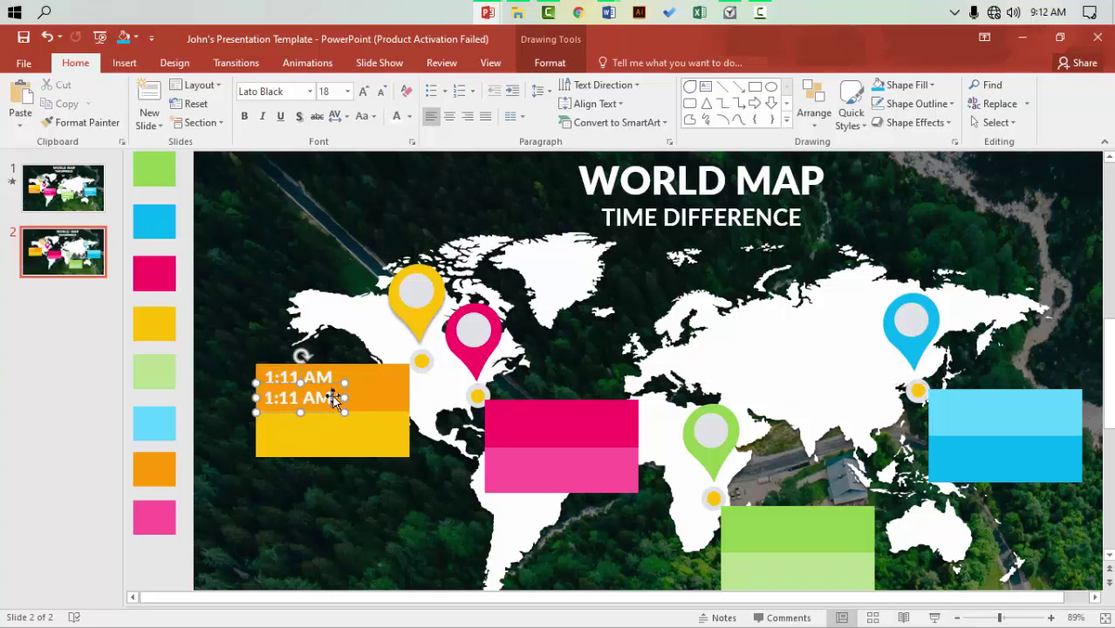
key("BackSpace")
key("BackSpace")
key("BackSpace")
key("BackSpace")
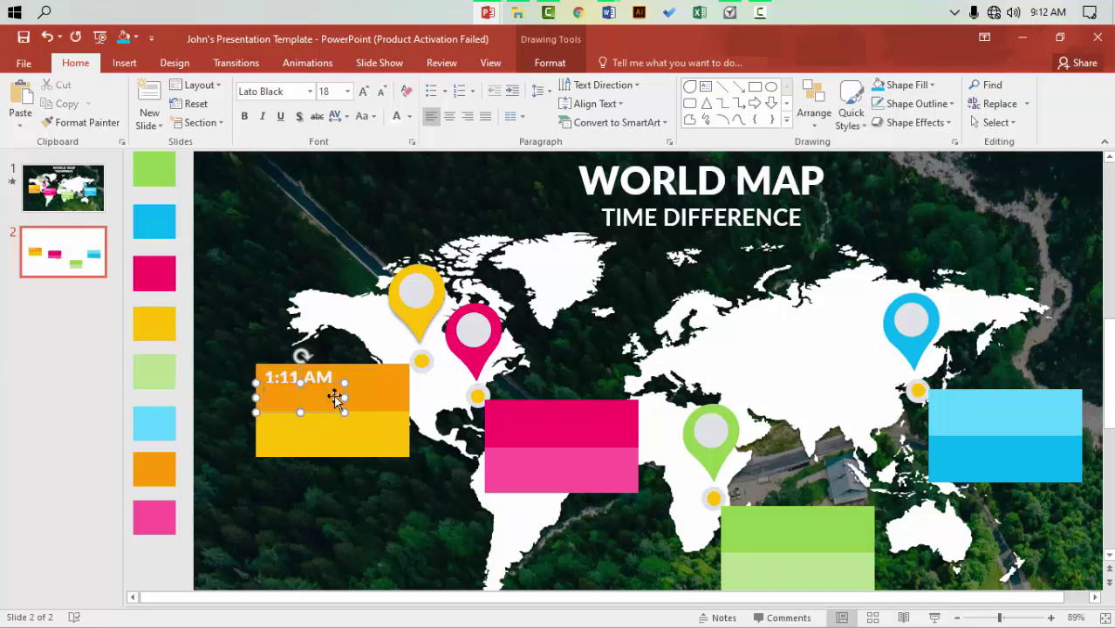
type("AMENS")
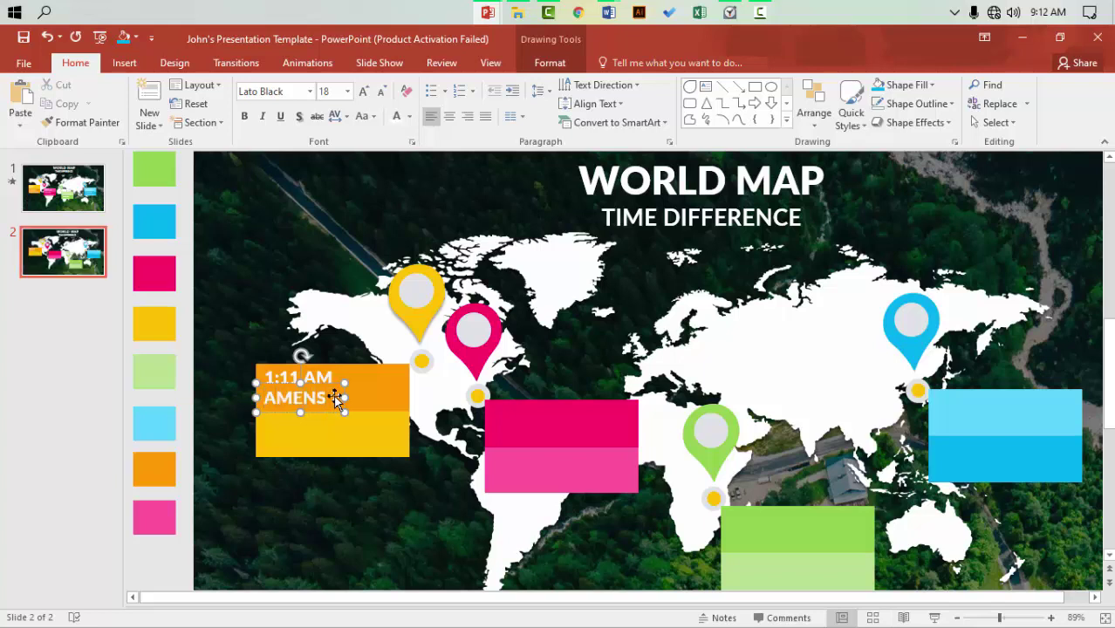
left_click_drag(301, 382, 349, 429)
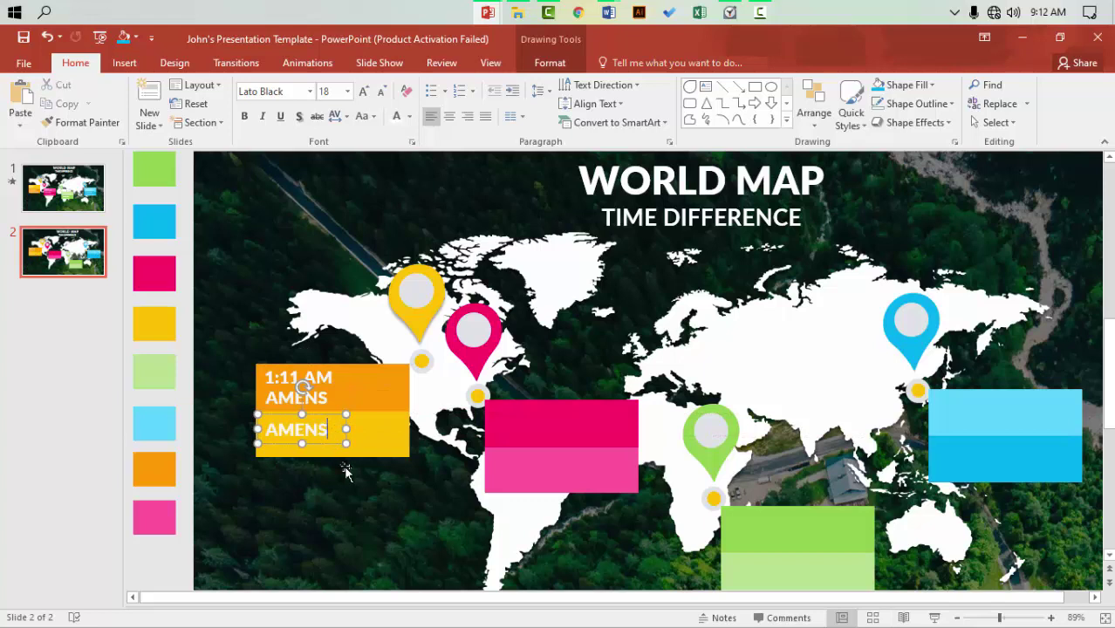
Retype a copy as WEDNESDAY / 8 HOURS BEHIDE on the yellow band, widening it to fit
key("BackSpace")
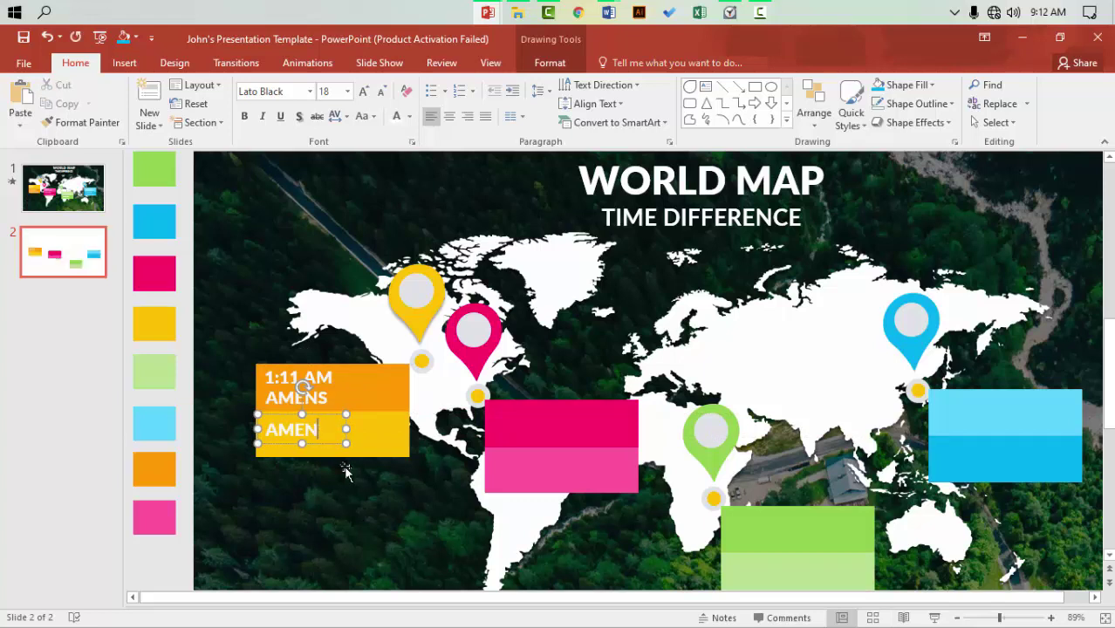
key("BackSpace")
key("BackSpace")
key("BackSpace")
type("WE")
type("DNE")
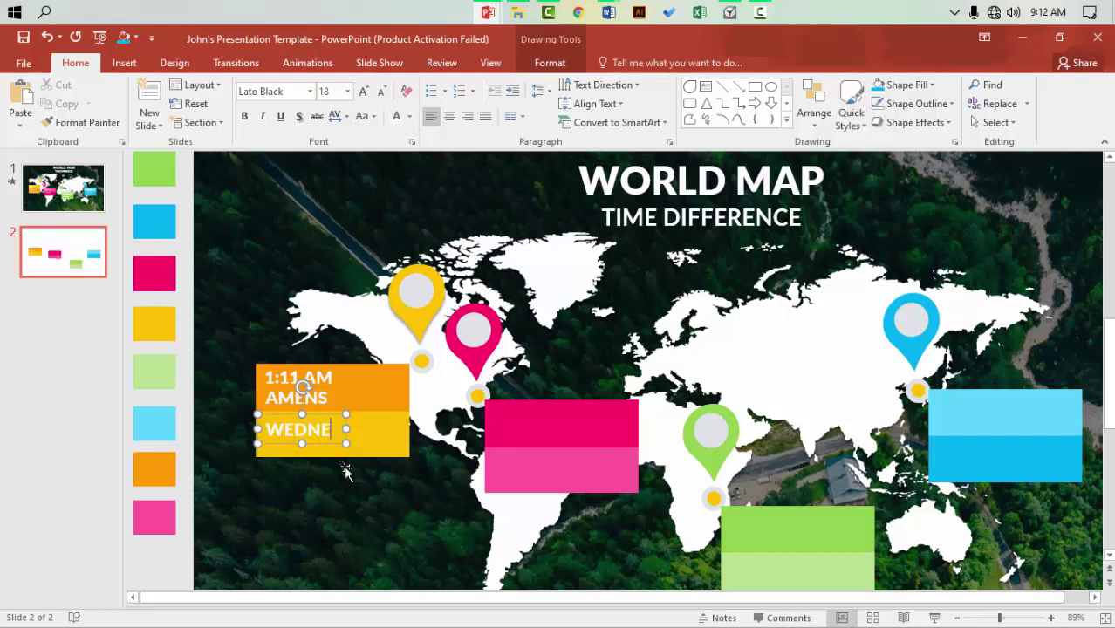
type("SDAT")
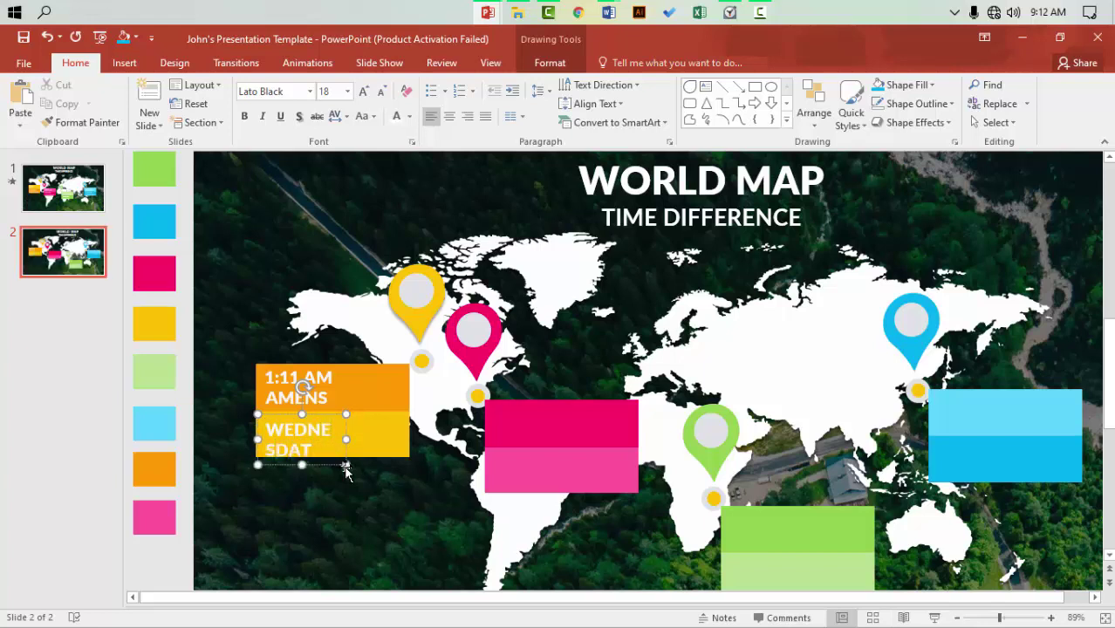
key("BackSpace")
type("Y")
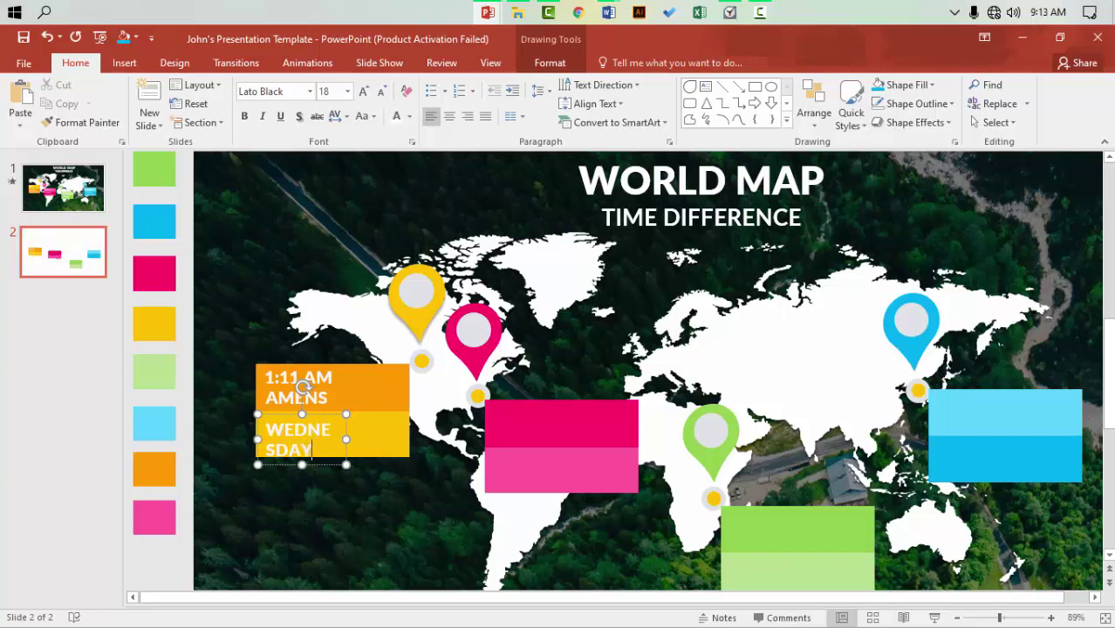
left_click_drag(346, 463, 388, 441)
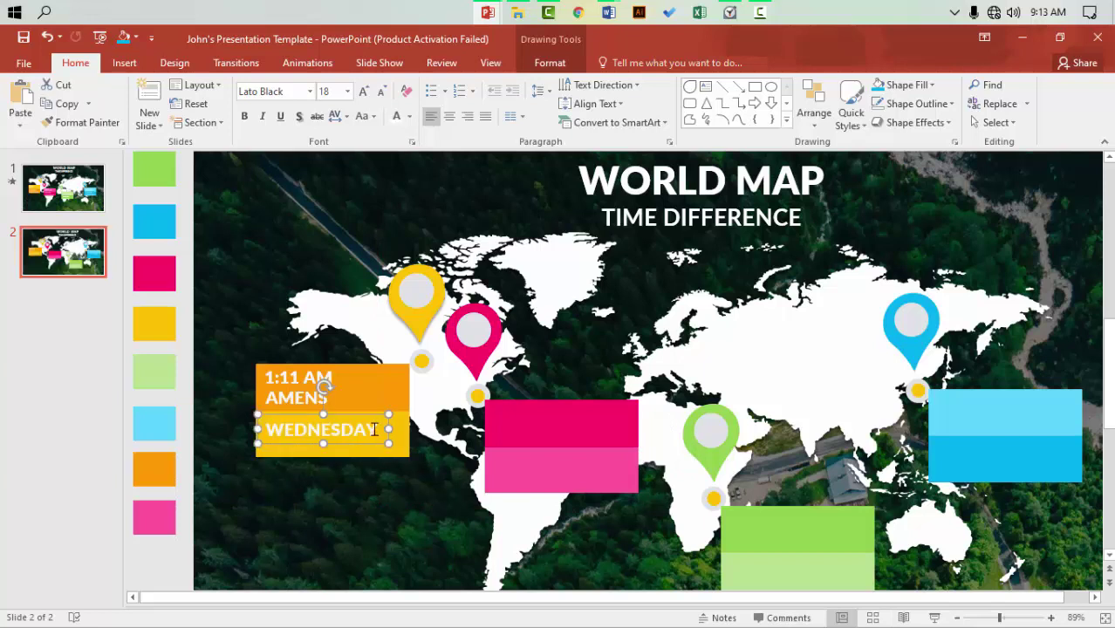
left_click(374, 429)
key("Return")
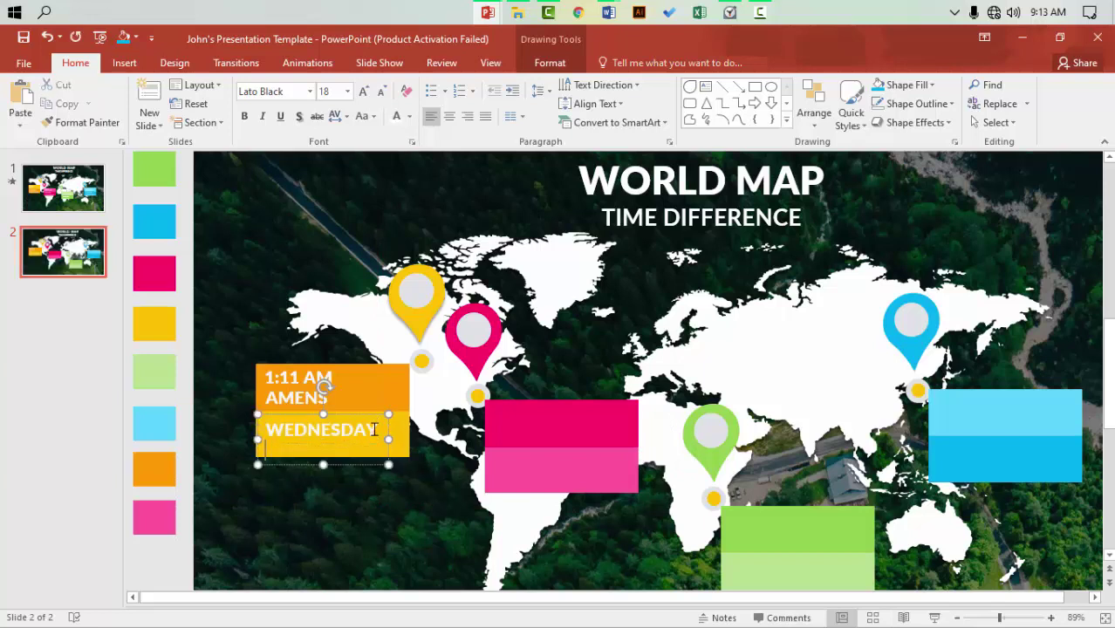
type("8 HO")
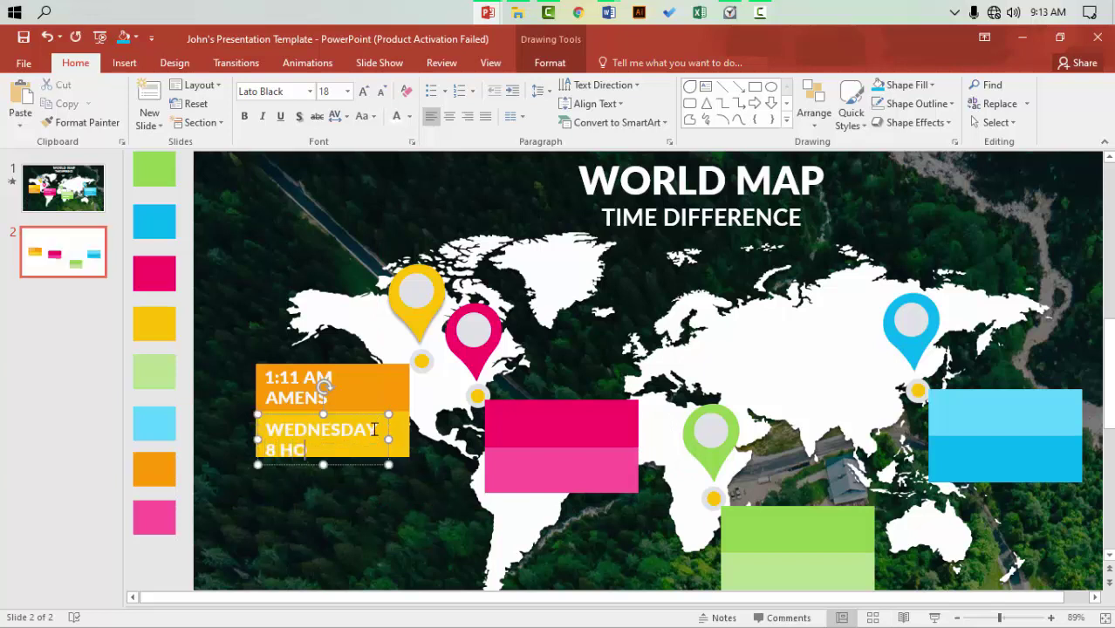
type("UR")
type(" 8")
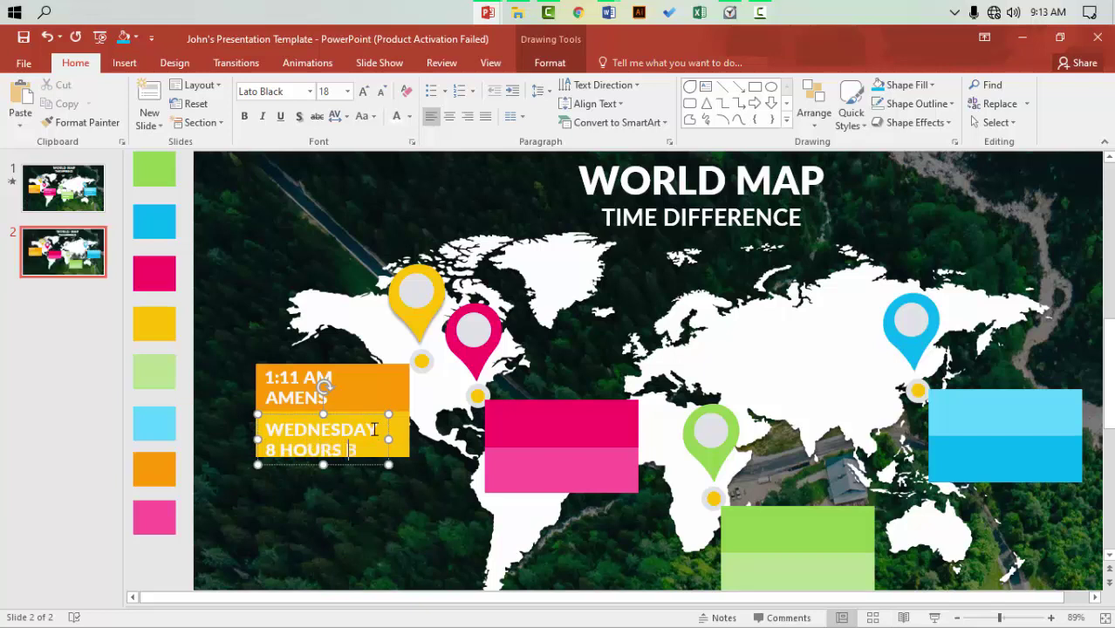
type("HIDE")
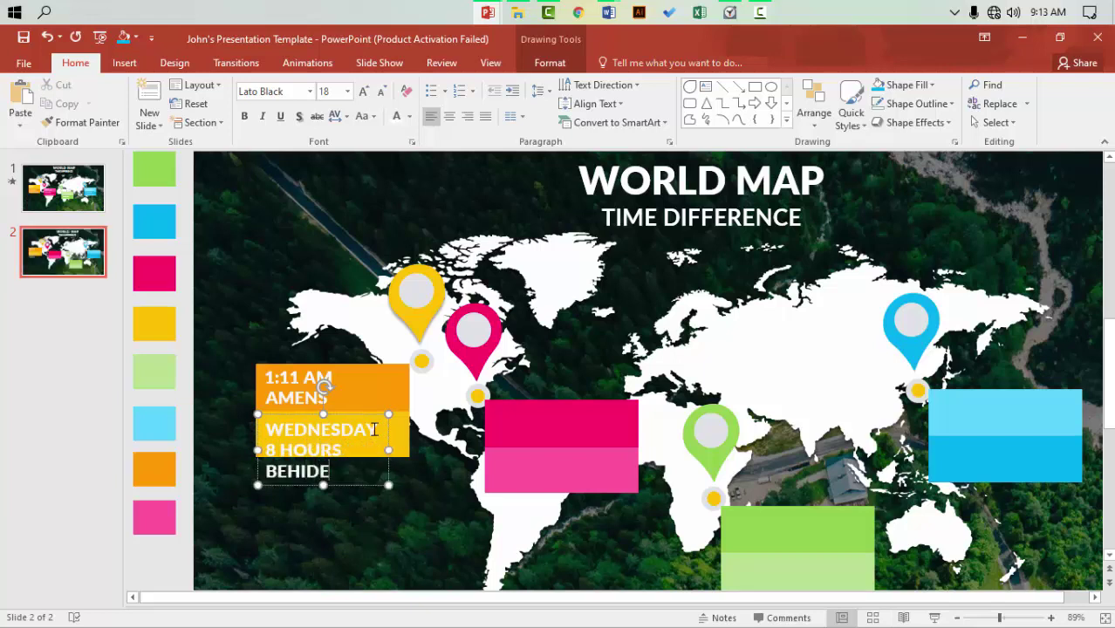
left_click_drag(389, 450, 430, 450)
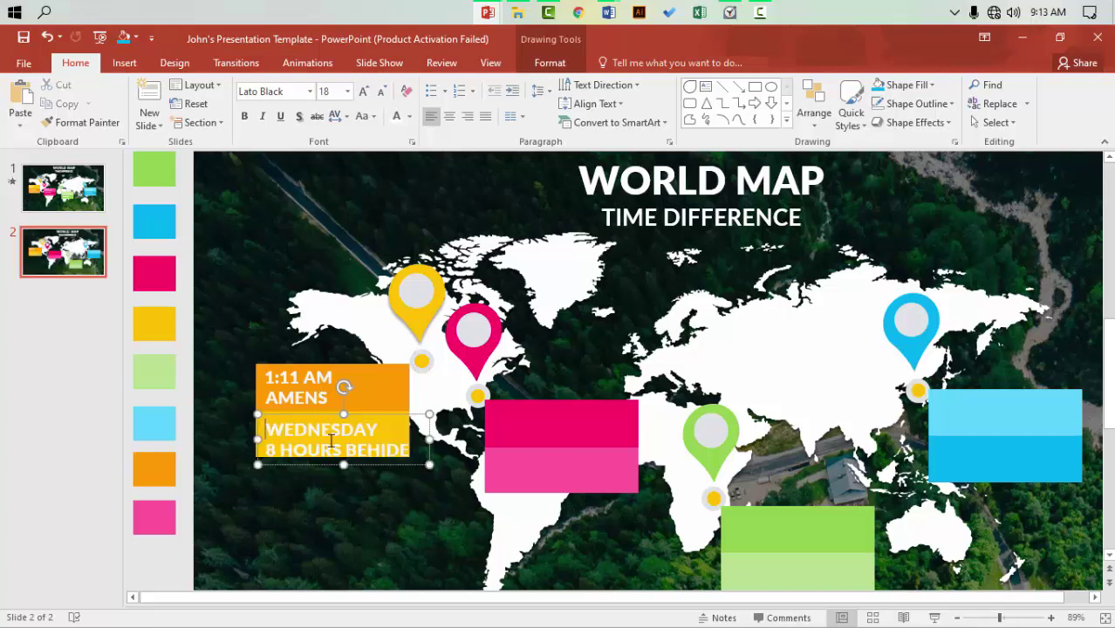
Reduce the WEDNESDAY, 1:11 AM and AMENS text to 14 pt
left_click_drag(267, 429, 380, 446)
left_click(381, 90)
left_click(381, 91)
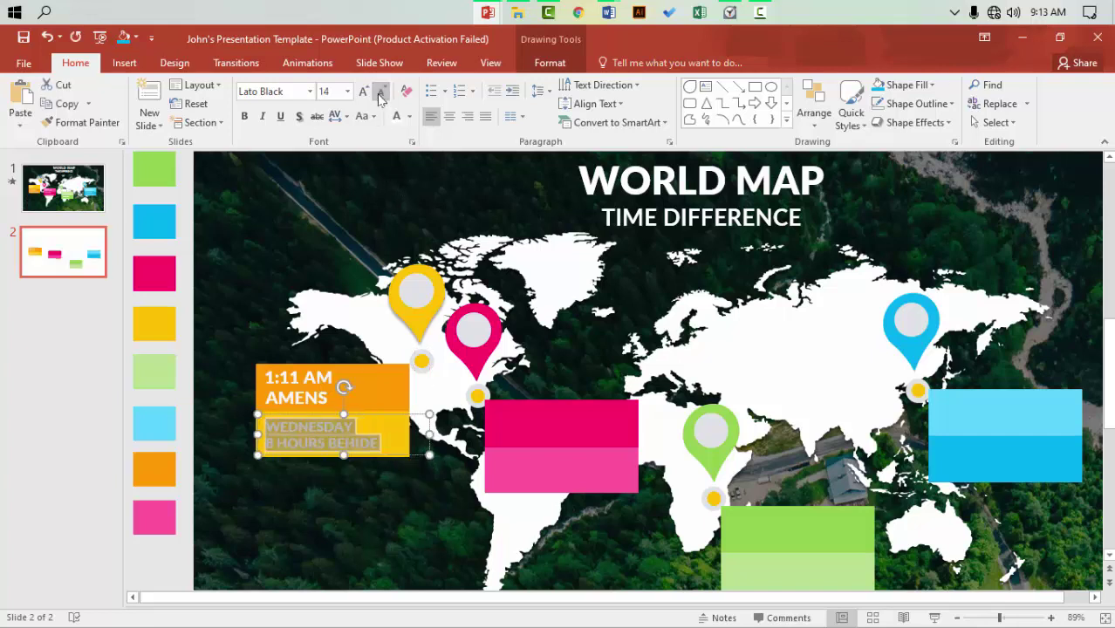
left_click(295, 384)
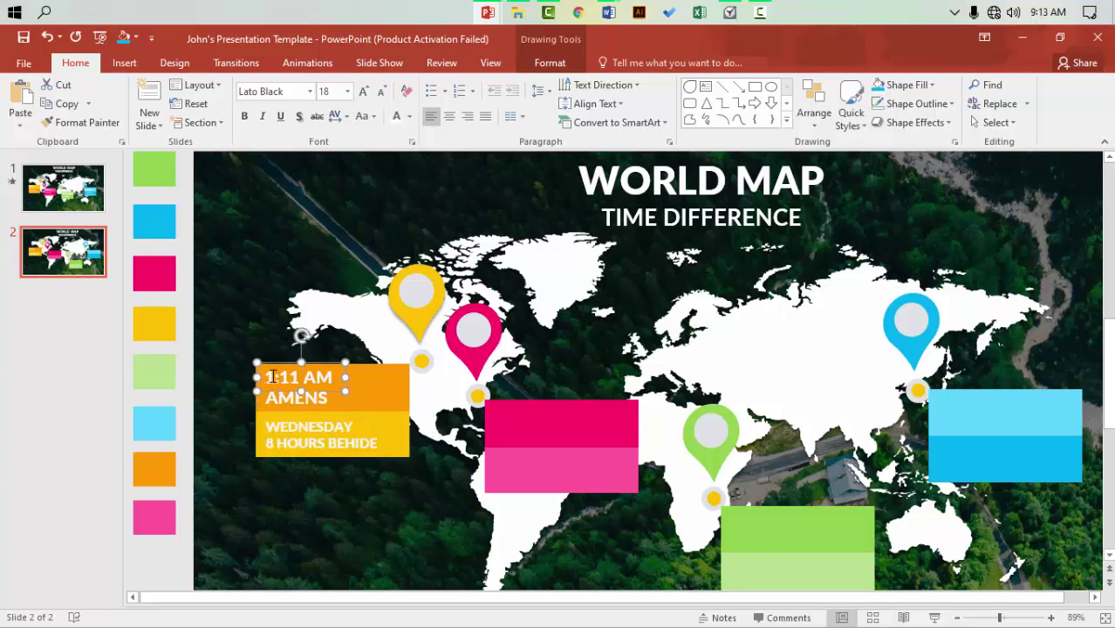
left_click_drag(265, 377, 337, 377)
left_click(381, 91)
left_click(381, 91)
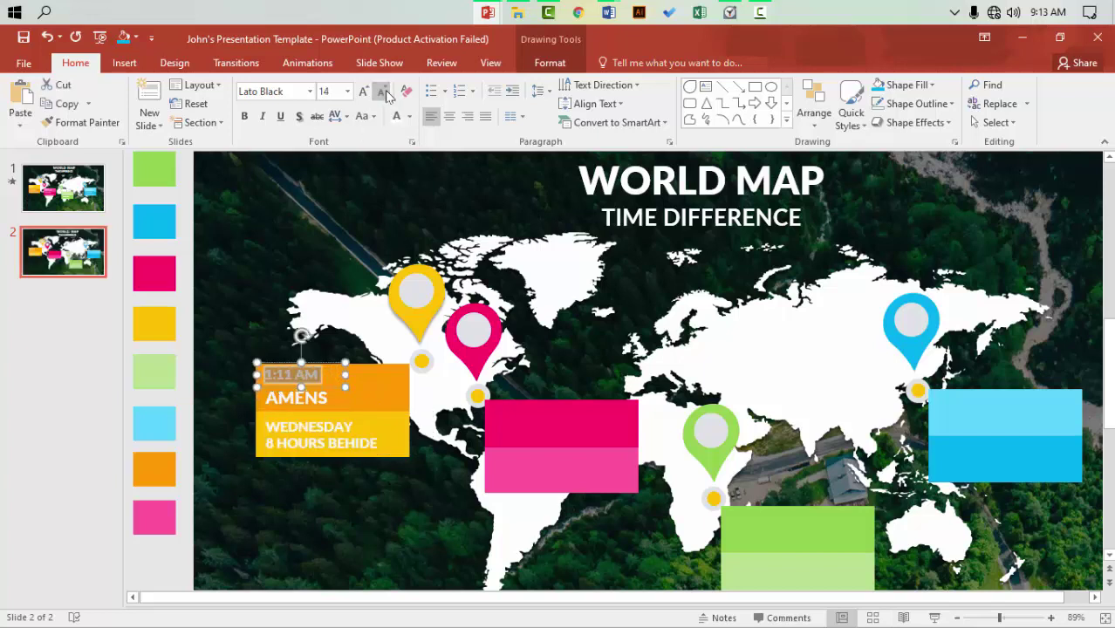
left_click(275, 395)
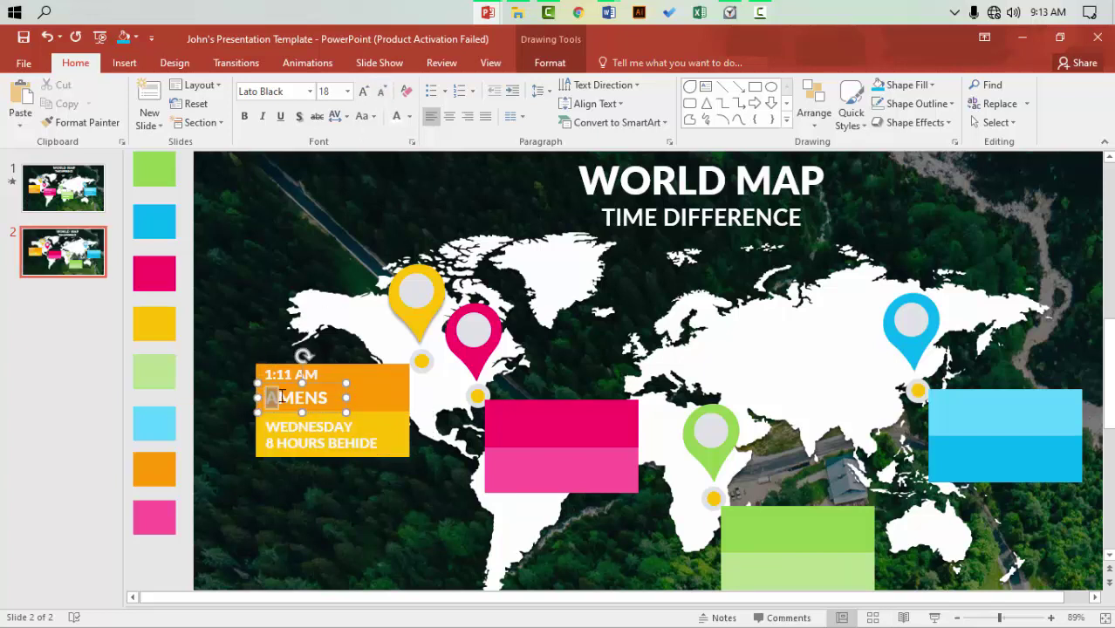
left_click_drag(265, 398, 334, 397)
left_click(381, 91)
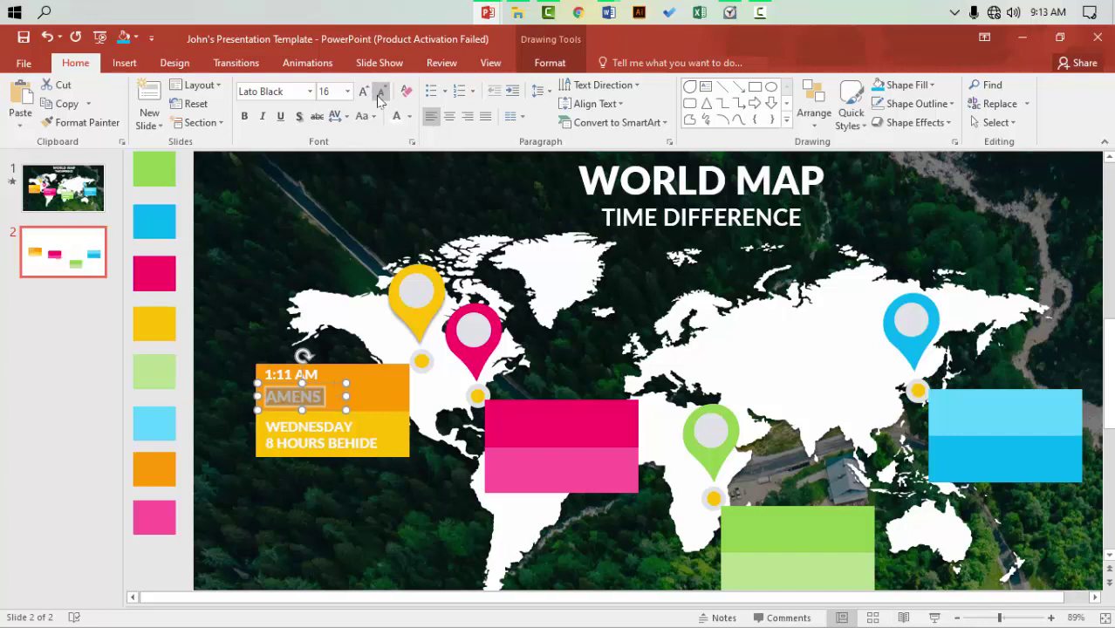
left_click(382, 90)
left_click(268, 294)
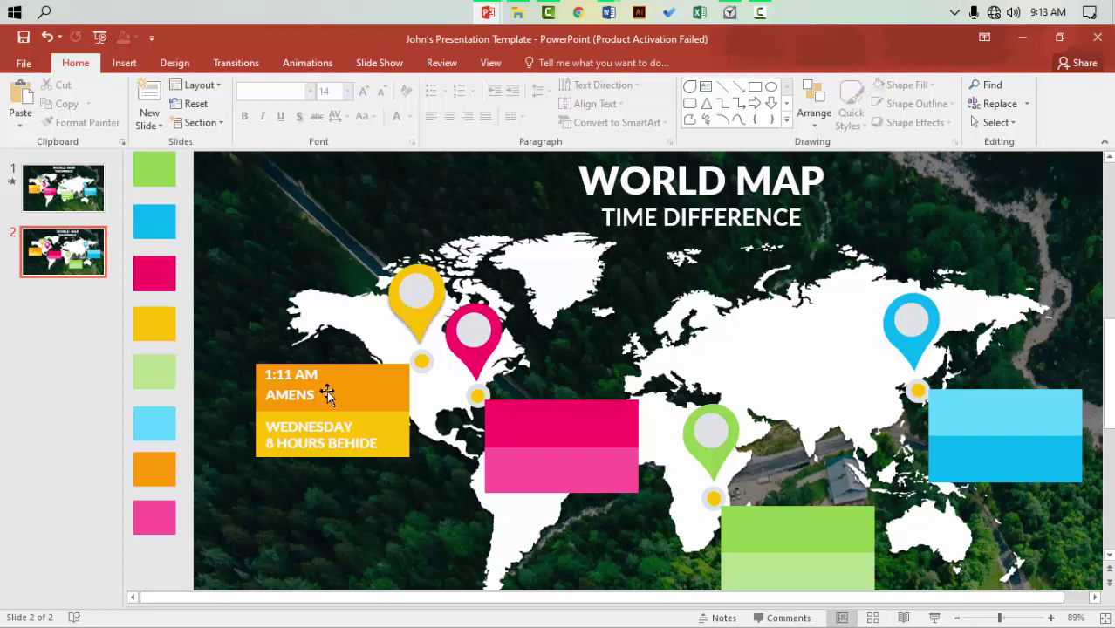
Select the 1:11 AM, AMENS and WEDNESDAY text boxes together
left_click(291, 391)
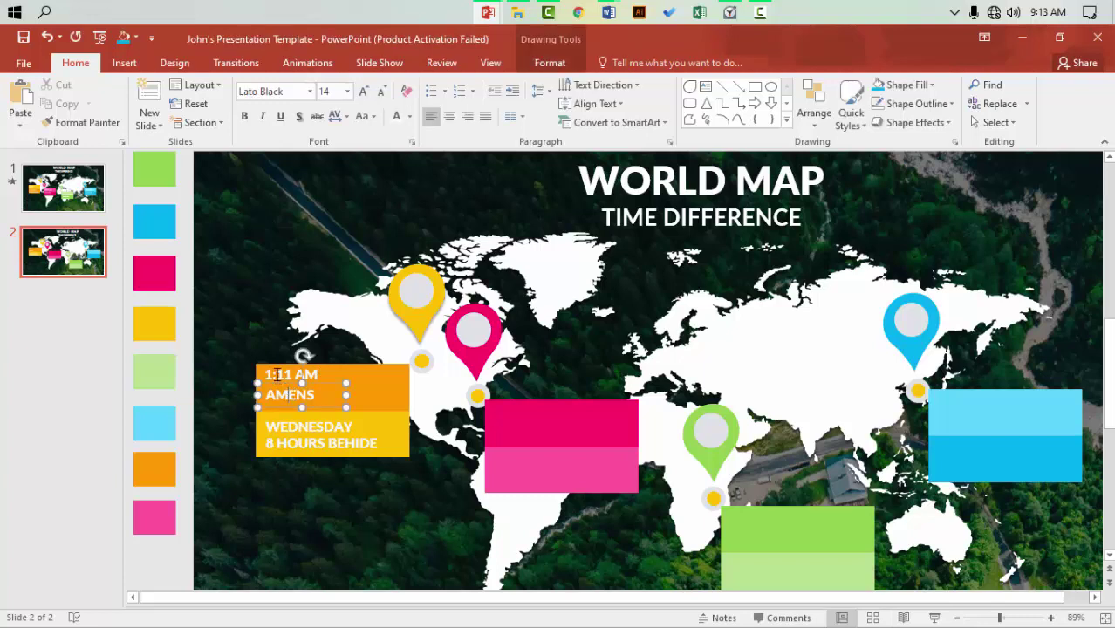
left_click(276, 374)
left_click(273, 394)
left_click(270, 373, "shift")
left_click(289, 432, "shift")
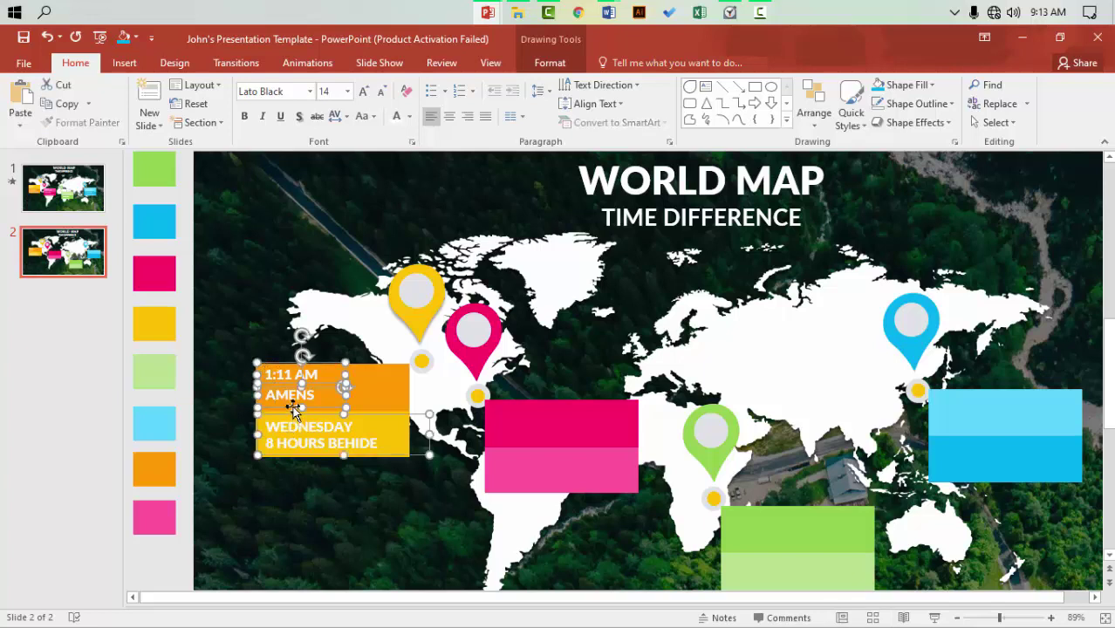
Copy the three text boxes onto the pink box and change AMENS to ANTLANTA
mouse_move(289, 427)
left_mouse_down()
mouse_move(528, 455)
mouse_move(764, 562)
mouse_move(968, 437)
left_mouse_up()
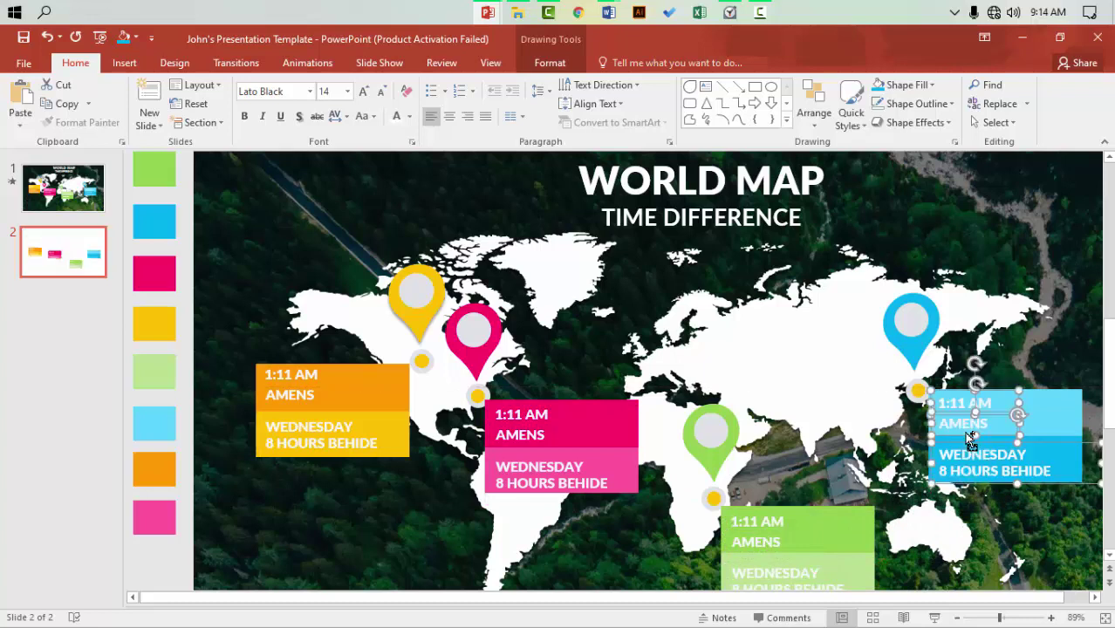
left_click(534, 436)
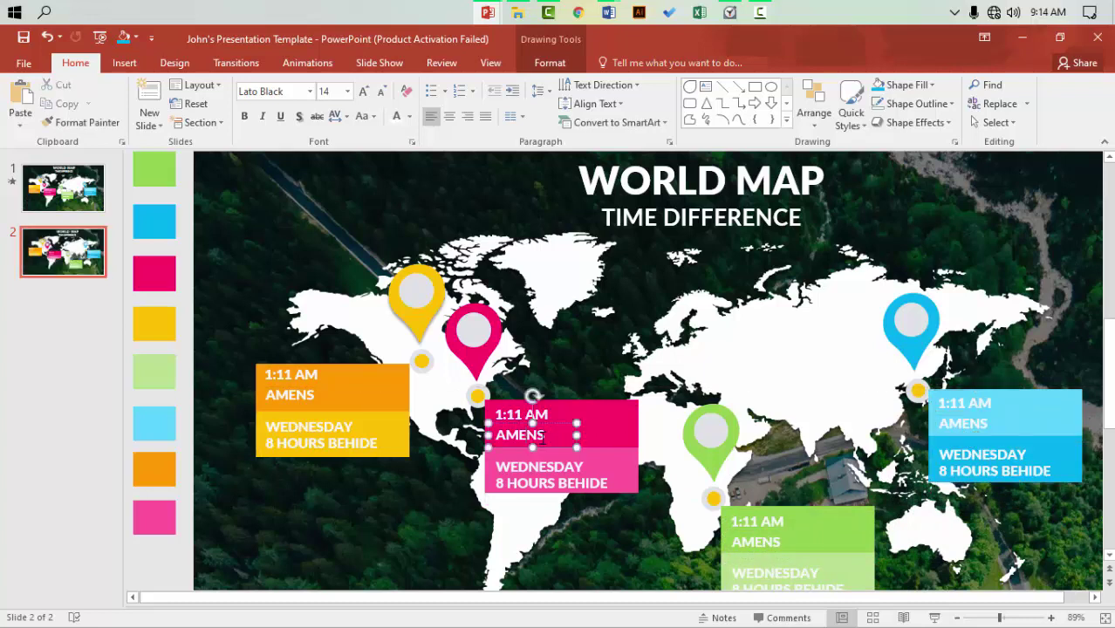
key("BackSpace")
key("BackSpace")
key("BackSpace")
type("NTLA")
type("NTA")
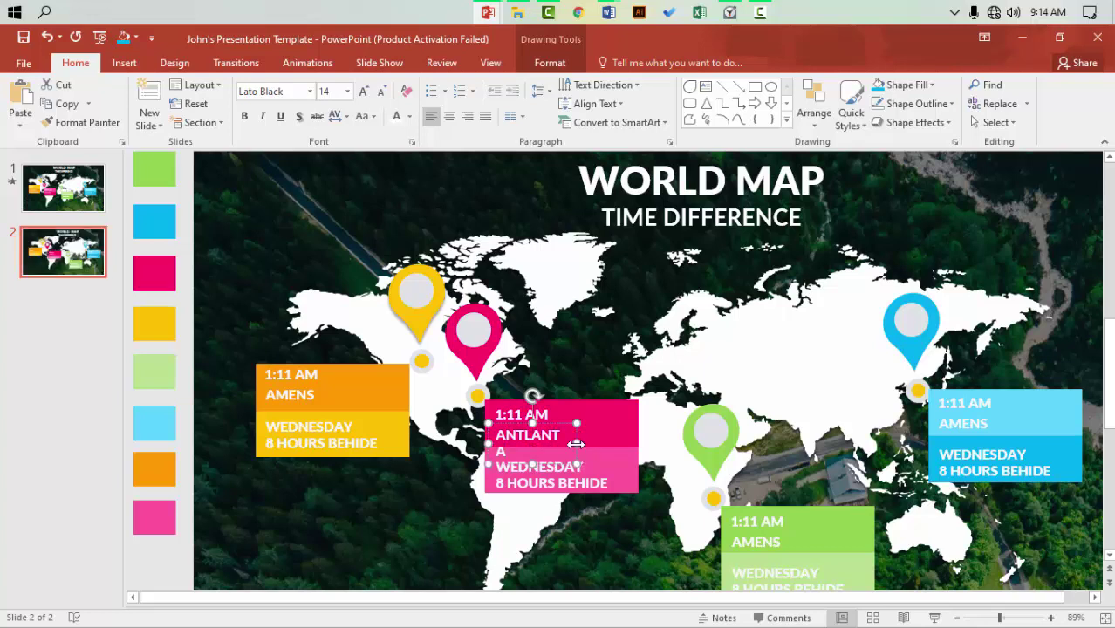
left_click_drag(576, 446, 608, 446)
Change the pink box's text to 7 HOURS BEHIDE and the time to 9:14 AM
left_click(507, 484)
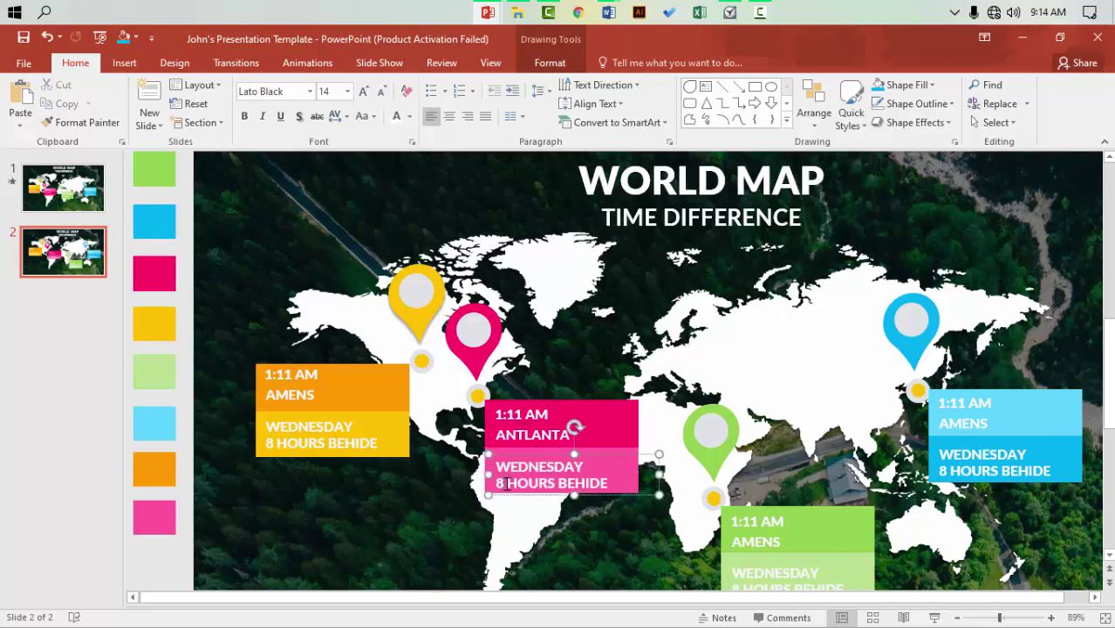
key("BackSpace")
type("7")
left_click(731, 14)
left_click(731, 14)
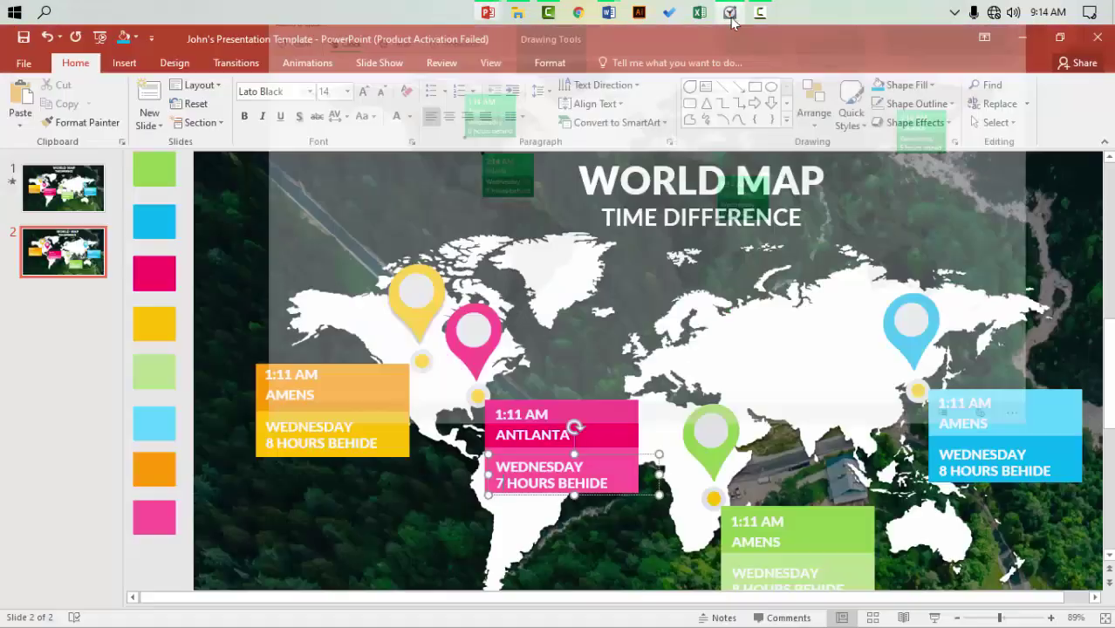
left_click(509, 415)
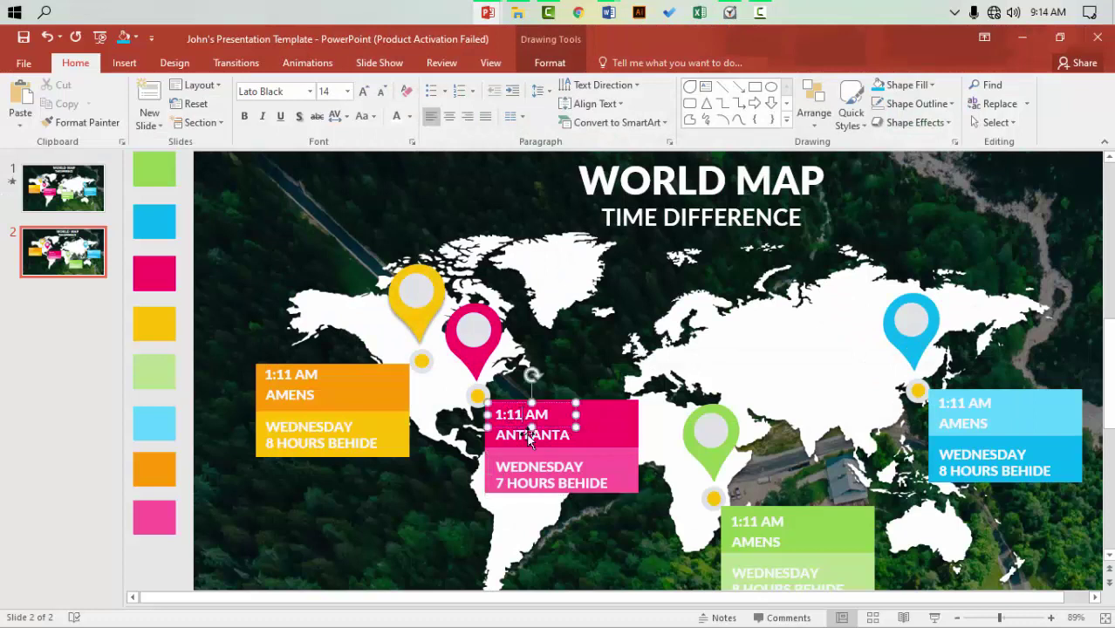
key("BackSpace")
key("BackSpace")
key("BackSpace")
key("BackSpace")
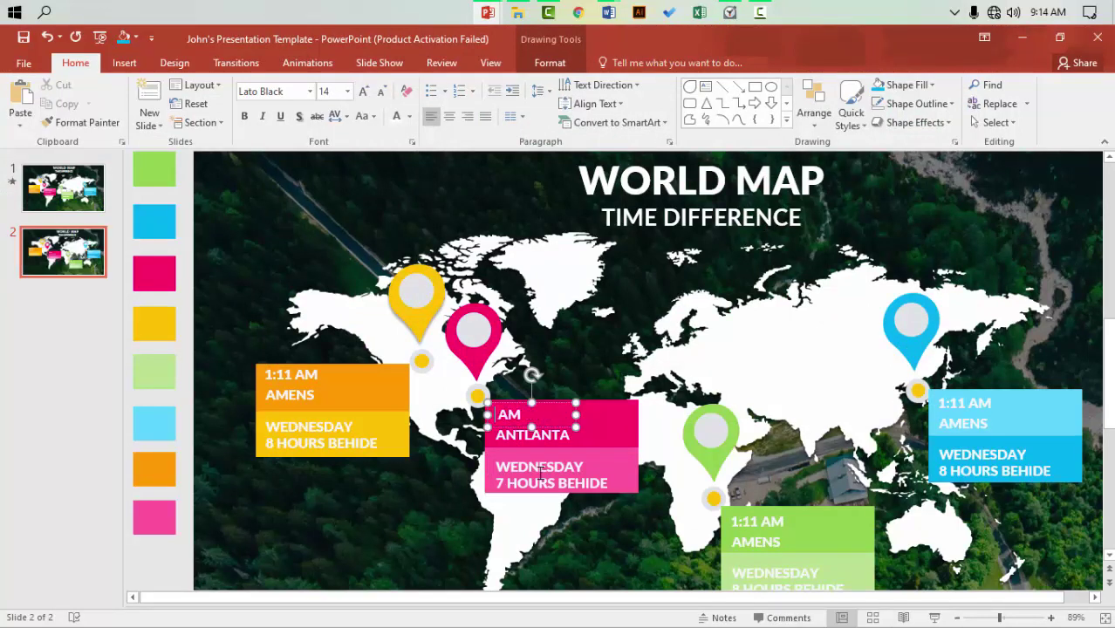
type("9")
type(": ")
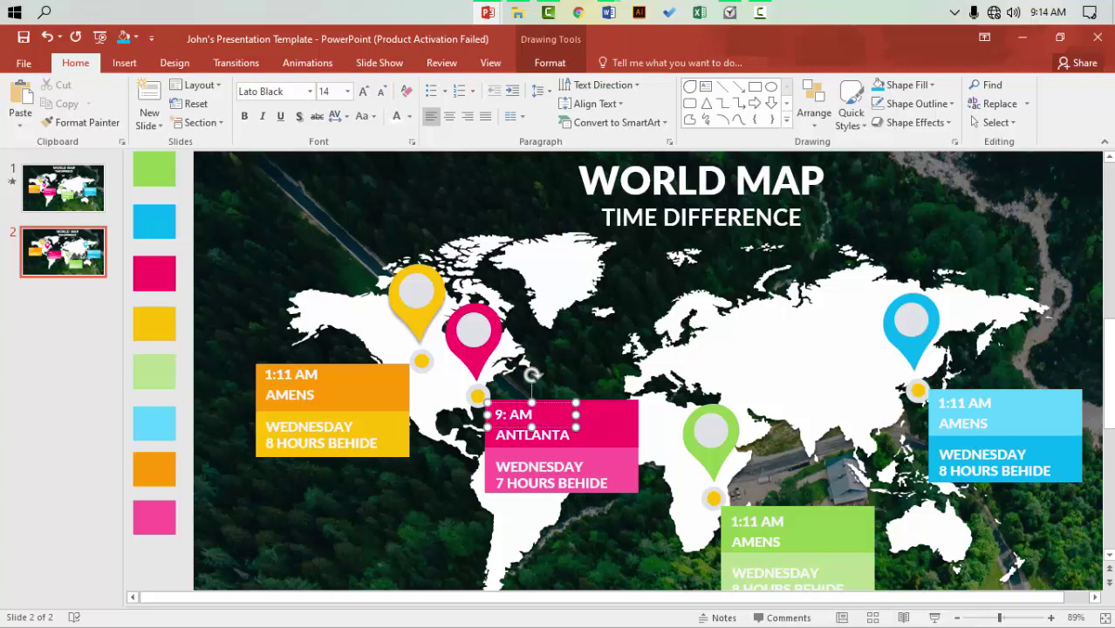
type("14")
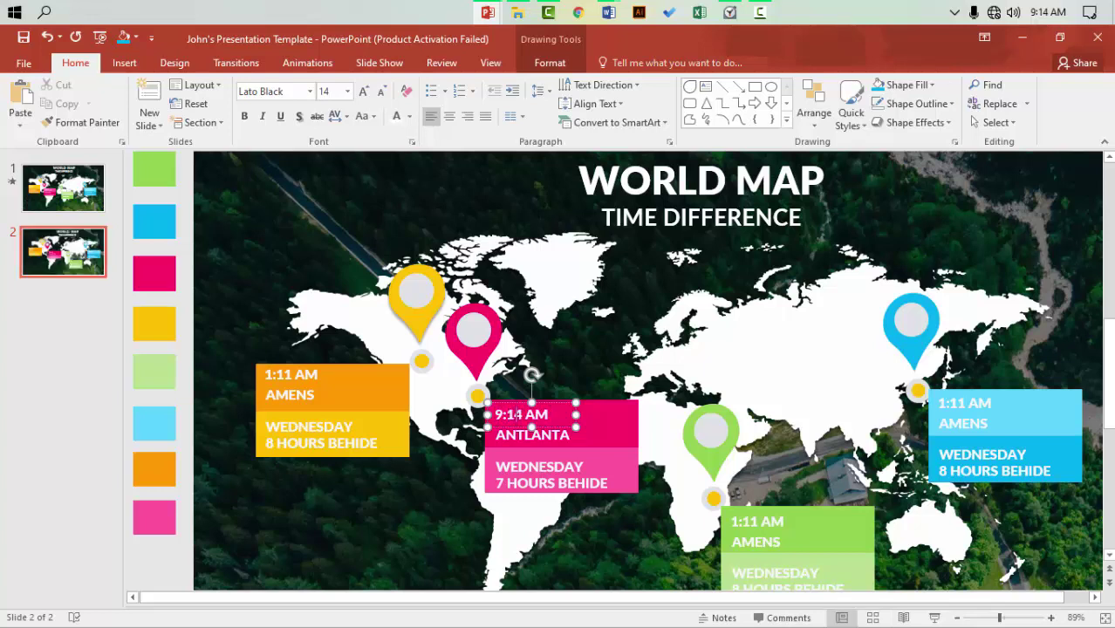
Change the green box's time from 1:11 to 9:15
left_click(753, 522)
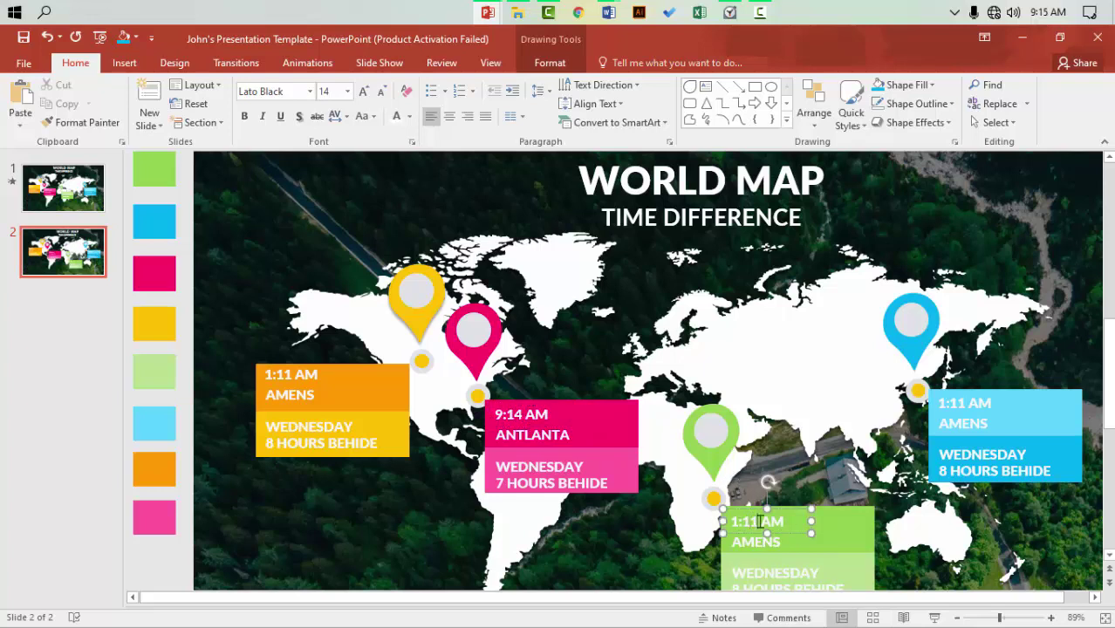
left_click_drag(758, 521, 729, 523)
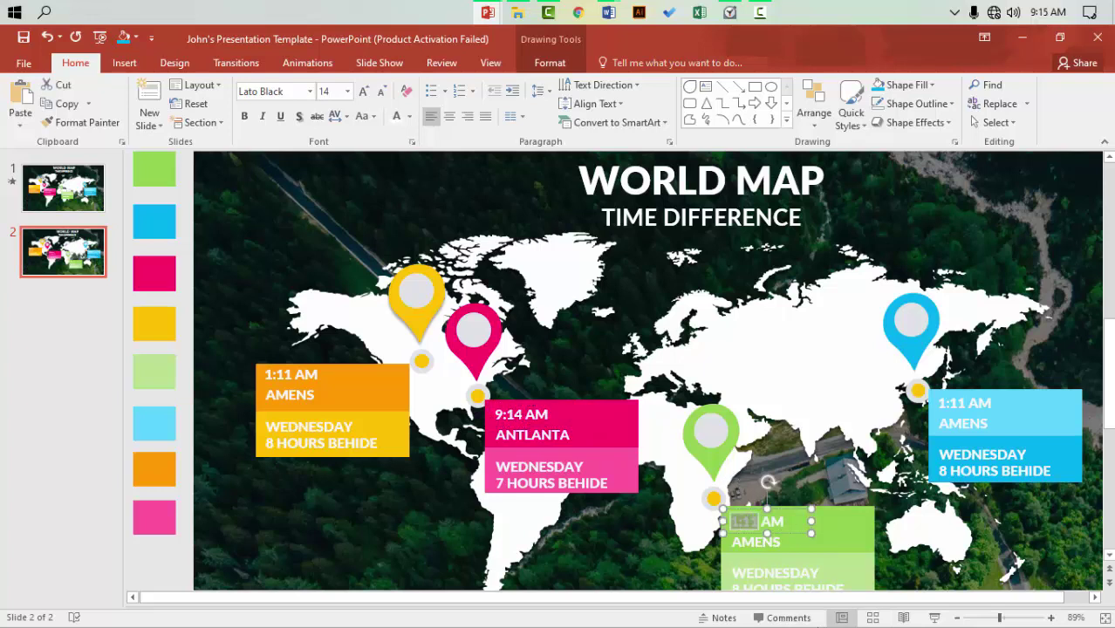
type("9:")
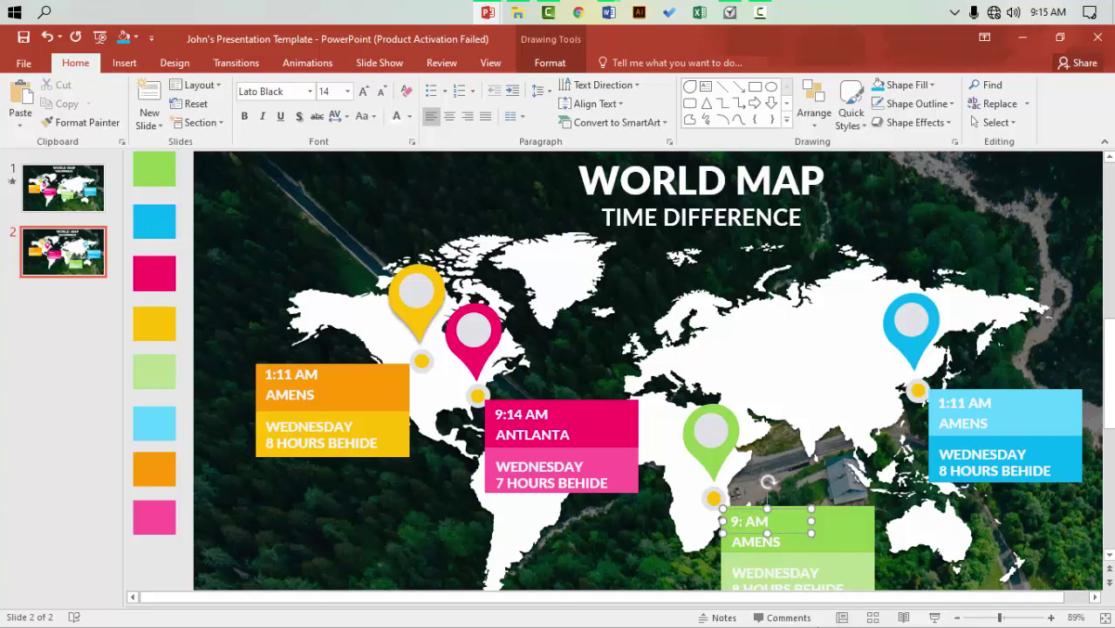
type("15")
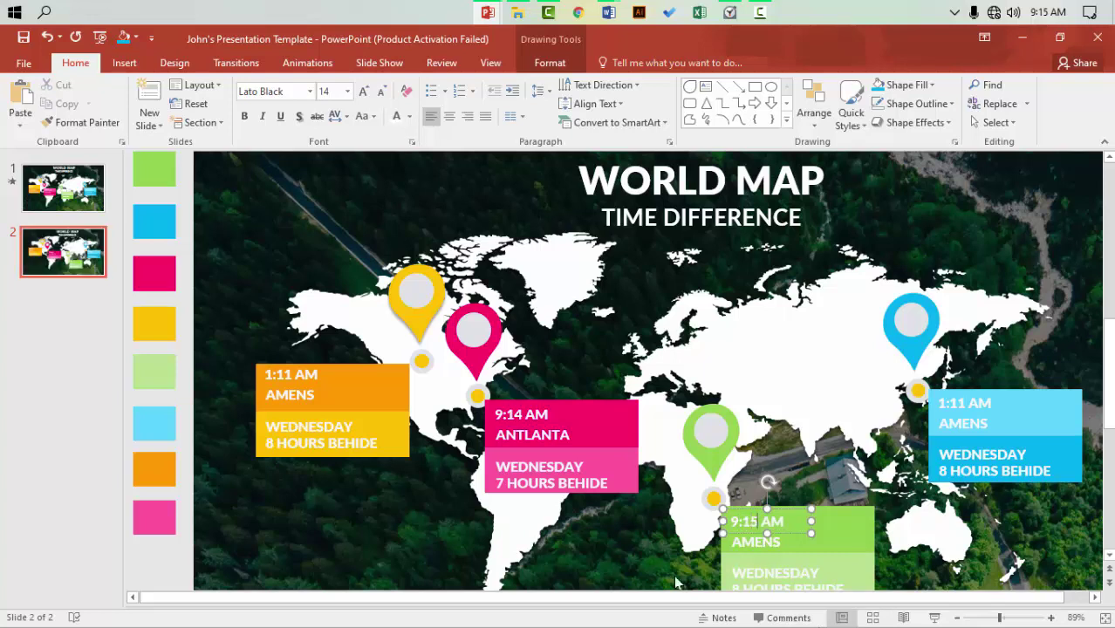
Replace AMENS with LOCAL TIME and widen the green box so it fits one line
left_click(777, 541)
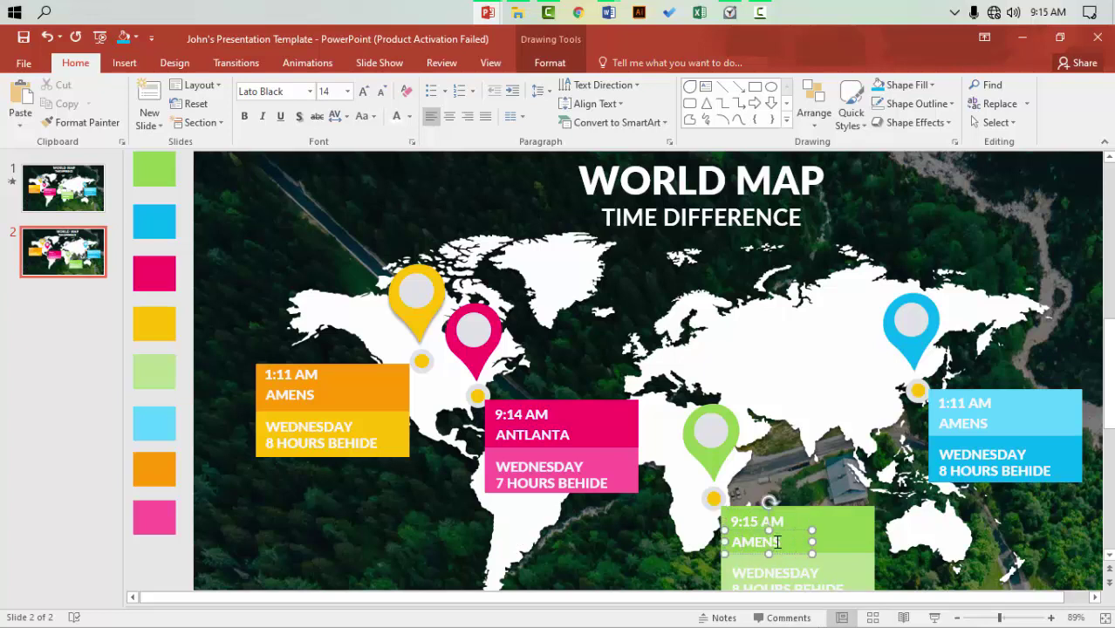
key("BackSpace")
key("BackSpace")
key("BackSpace")
key("BackSpace")
key("BackSpace")
type("LO")
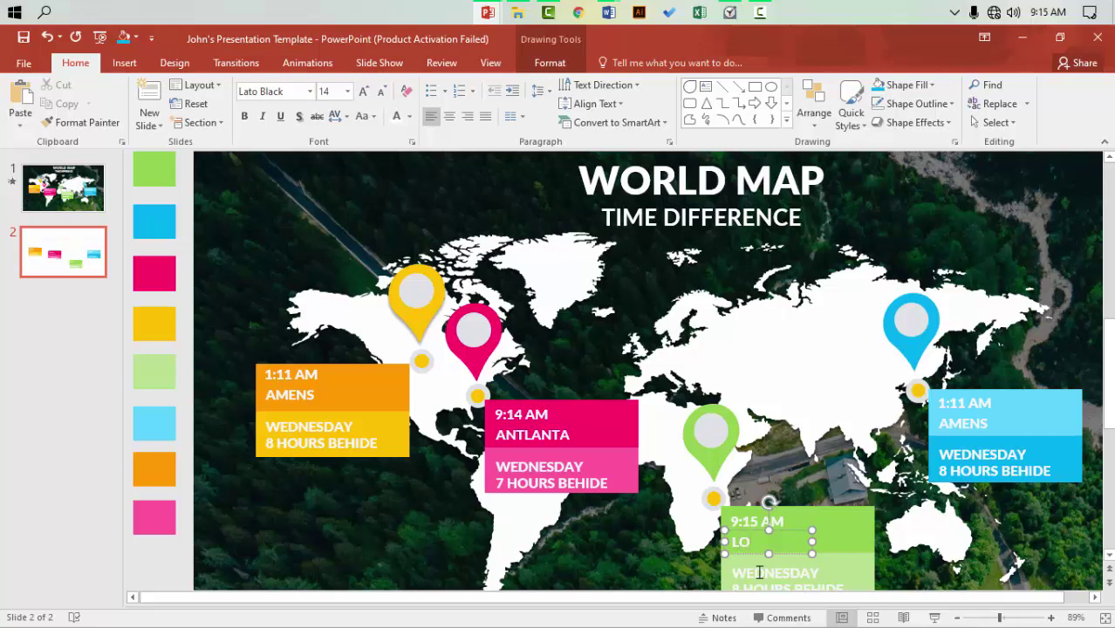
type("CAL TIME")
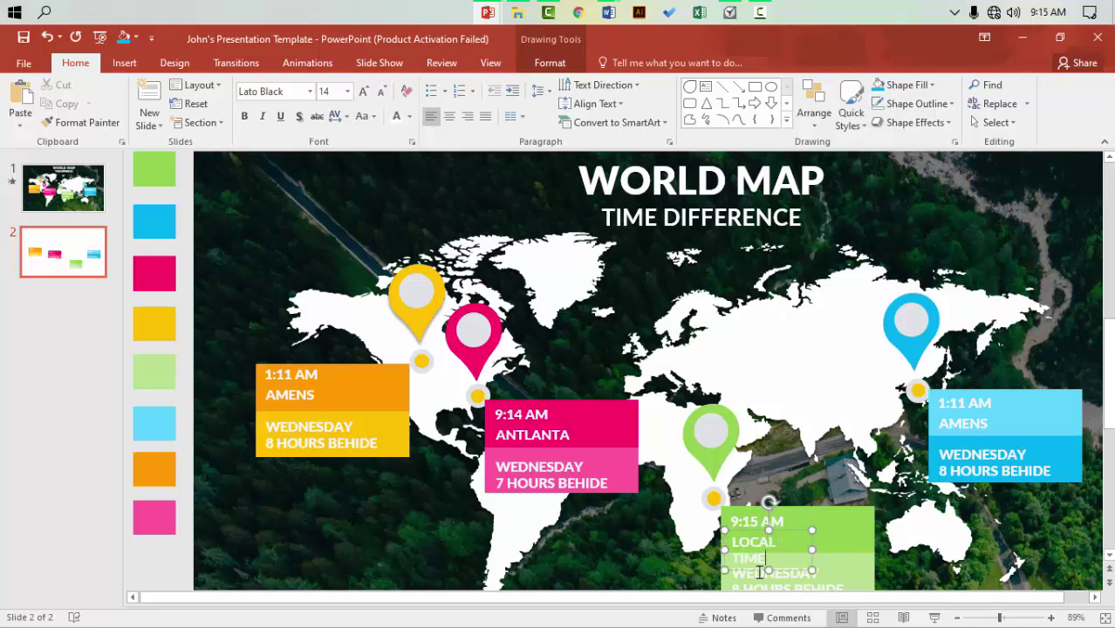
left_click_drag(811, 548, 841, 549)
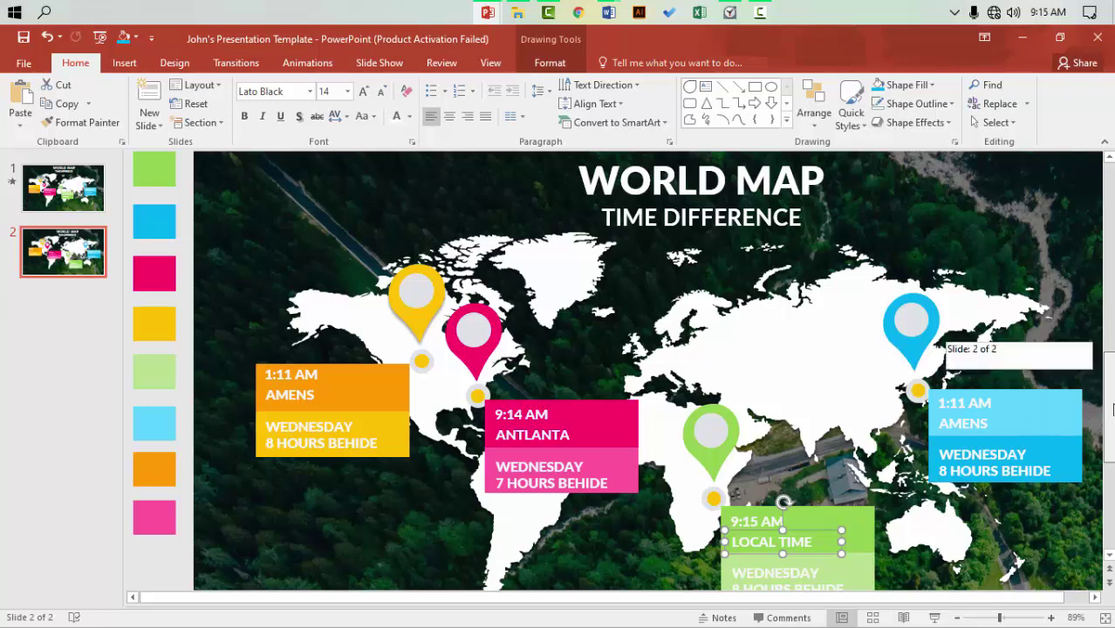
Enter the date 26/08/20 in the green box's WEDNESDAY text block
left_click_drag(1108, 371, 1107, 406)
left_click(832, 553)
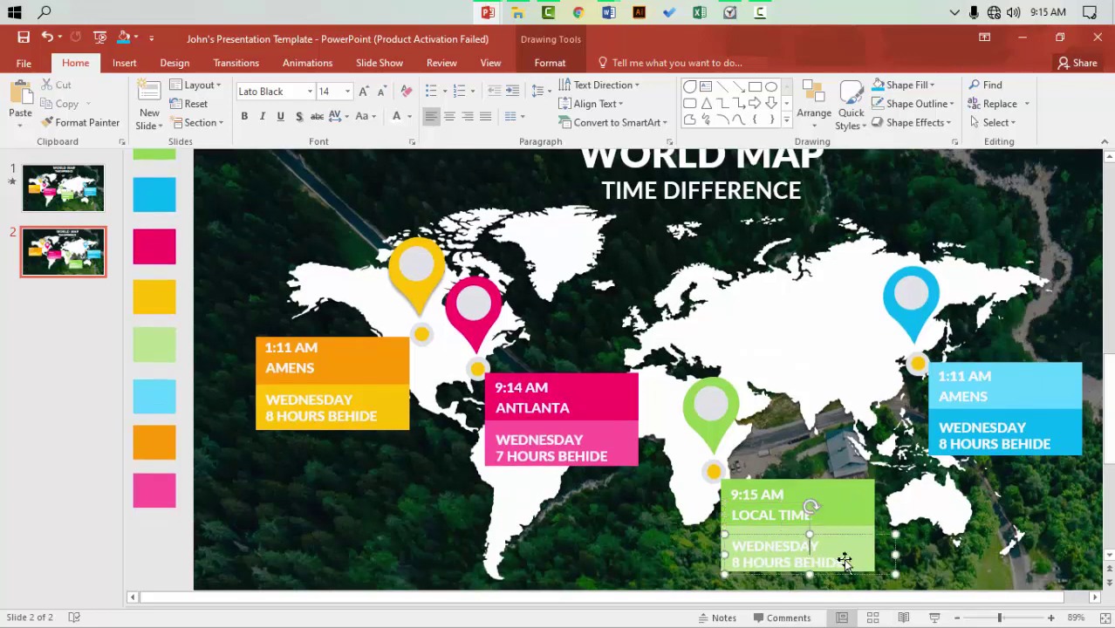
type("26/08/")
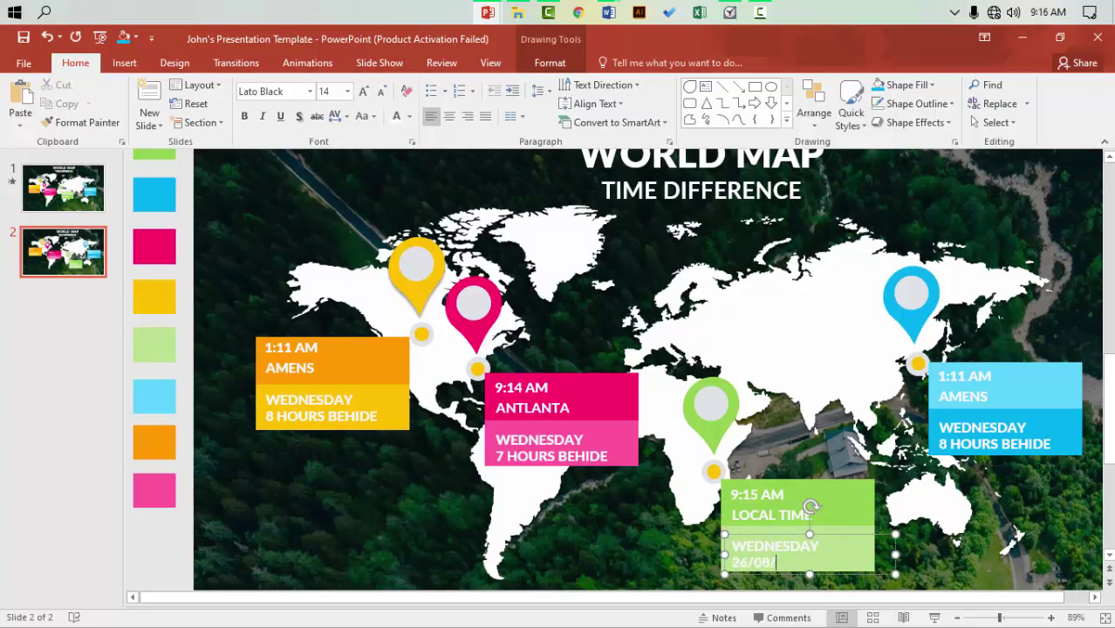
type("2020")
Rename the blue box's AMENS to FUKUOKA and change its time to 3:11 AM
left_click(920, 558)
left_click(961, 395)
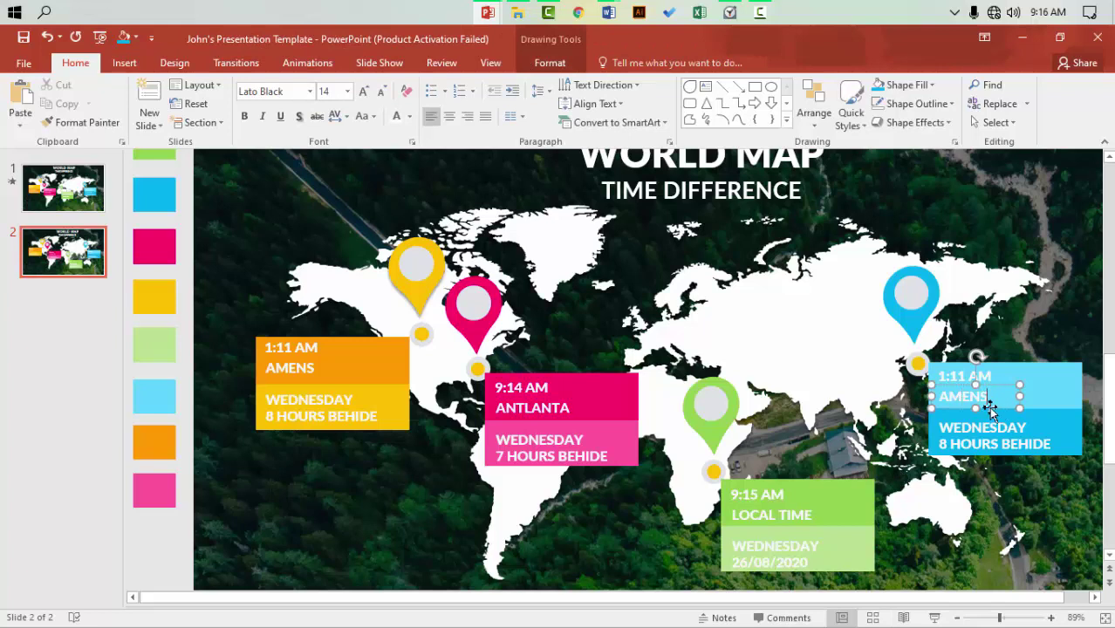
key("BackSpace")
key("BackSpace")
key("BackSpace")
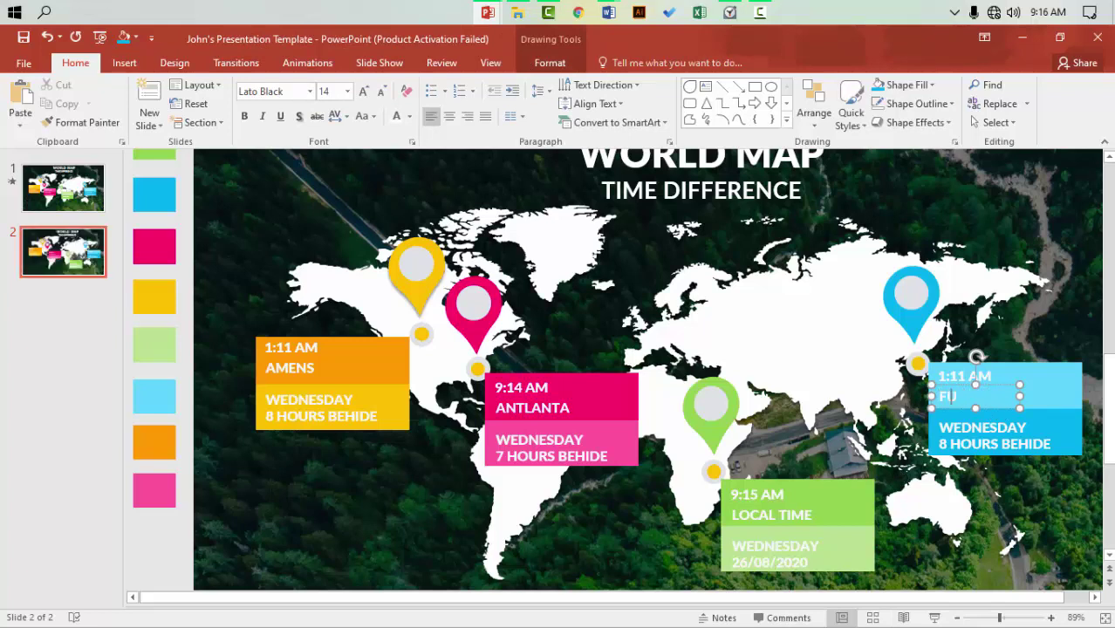
type("KUOKA")
left_click(946, 375)
key("BackSpace")
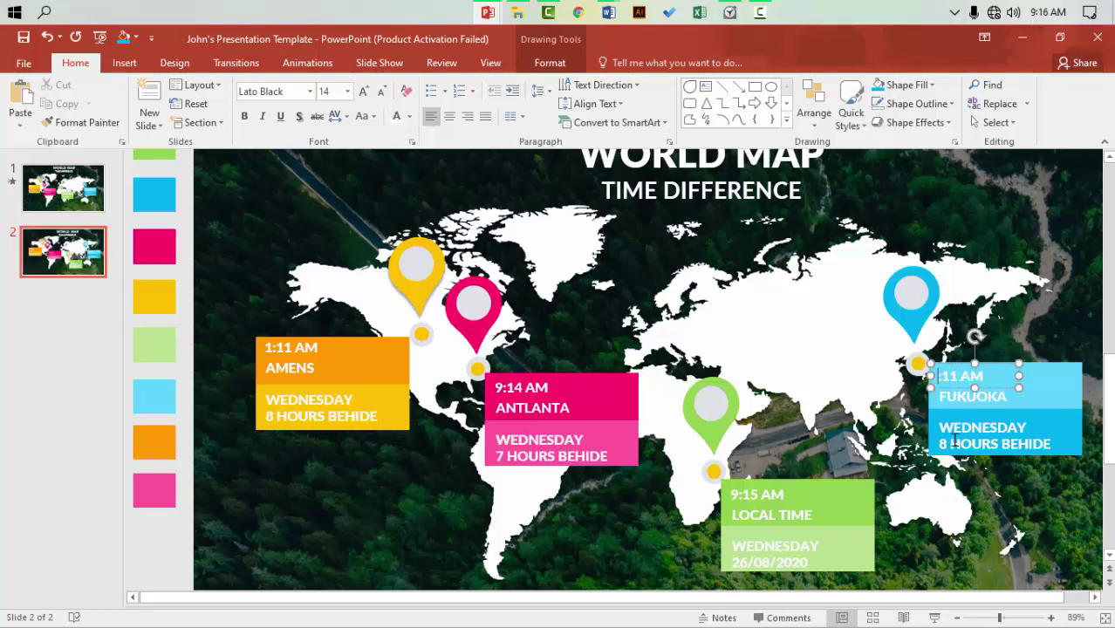
type("3")
Change the blue box's line to 6 HOURS BEHIDE and zoom out to 75%
left_click(952, 442)
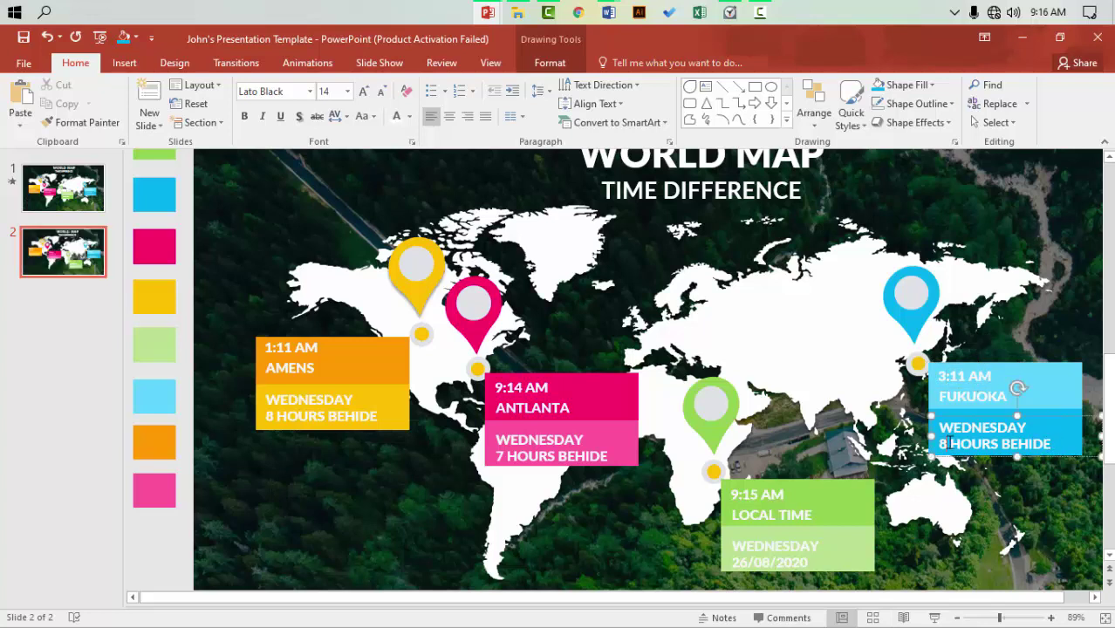
key("BackSpace")
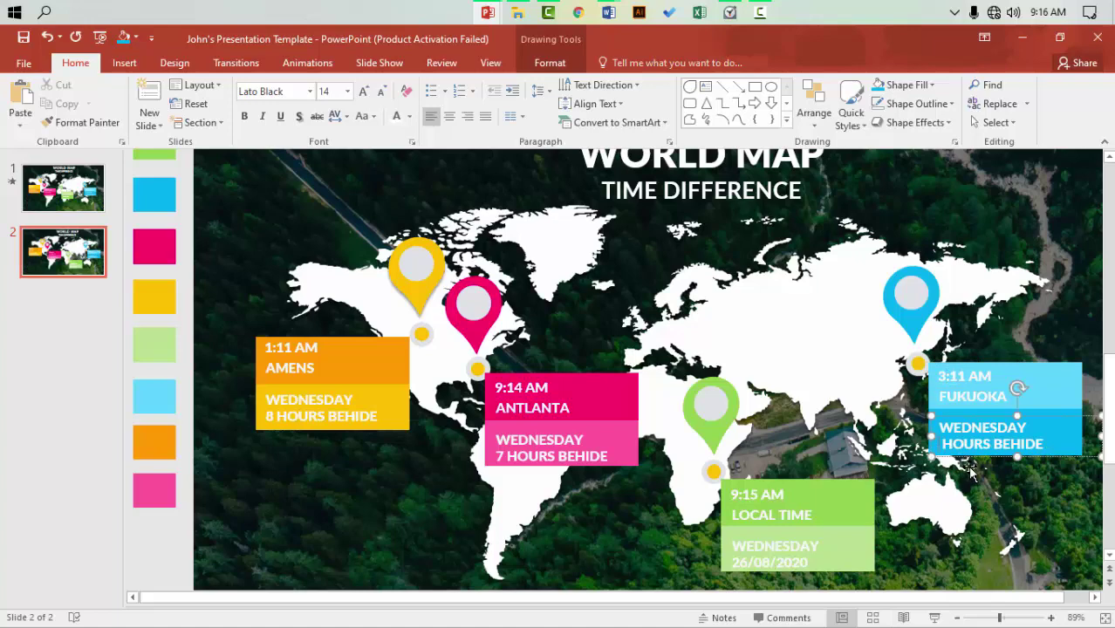
type("6")
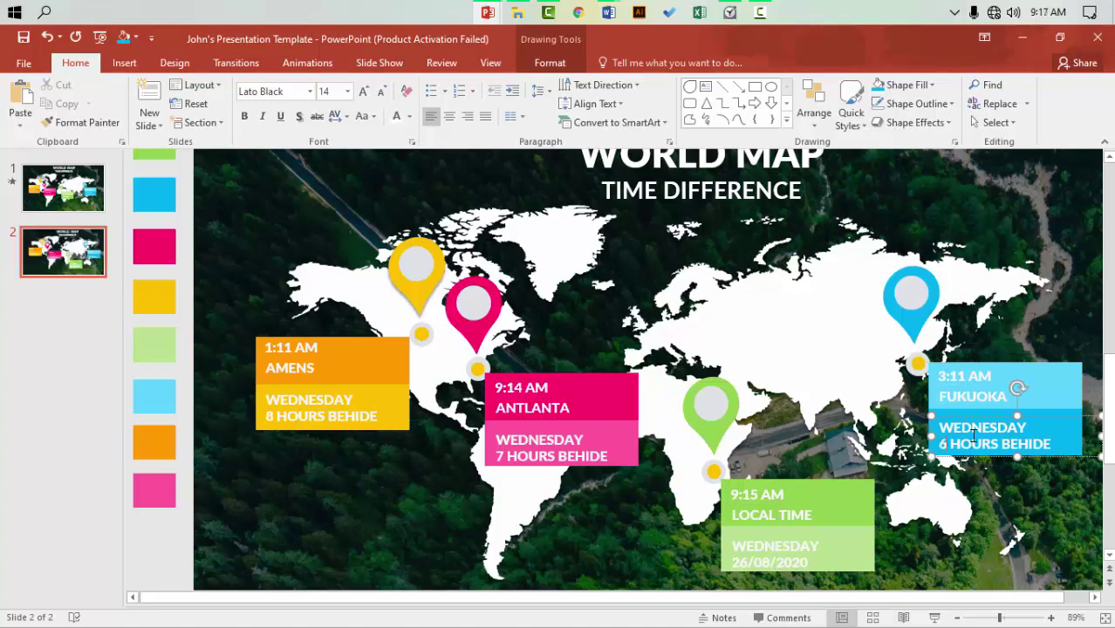
left_click_drag(998, 619, 992, 619)
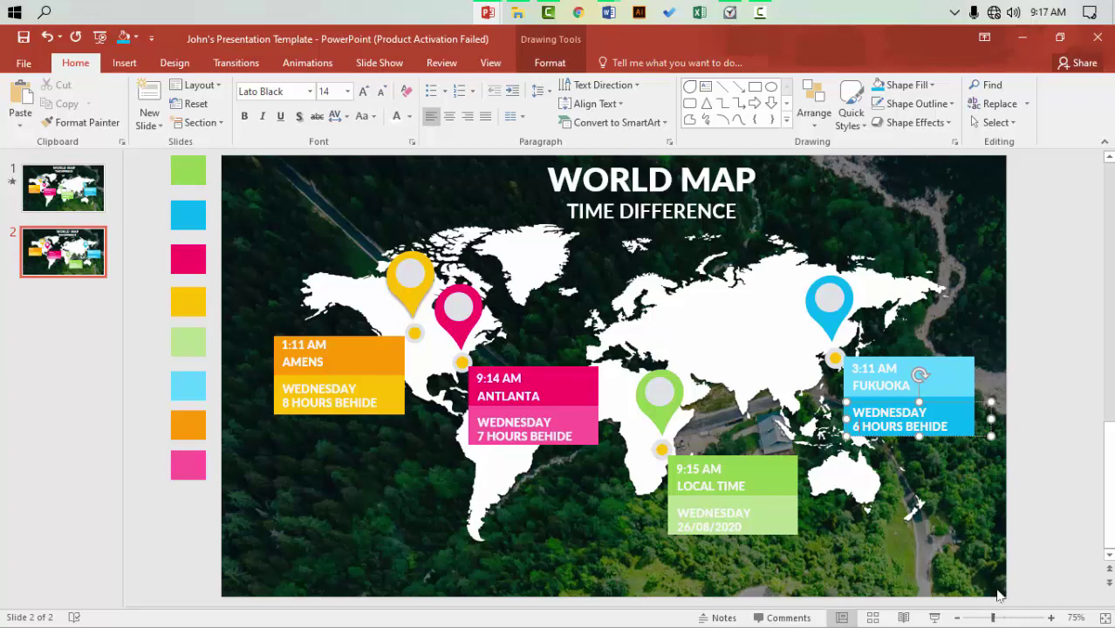
Ungroup the pink map pin into its separate shapes
left_click(412, 275)
left_click(463, 311)
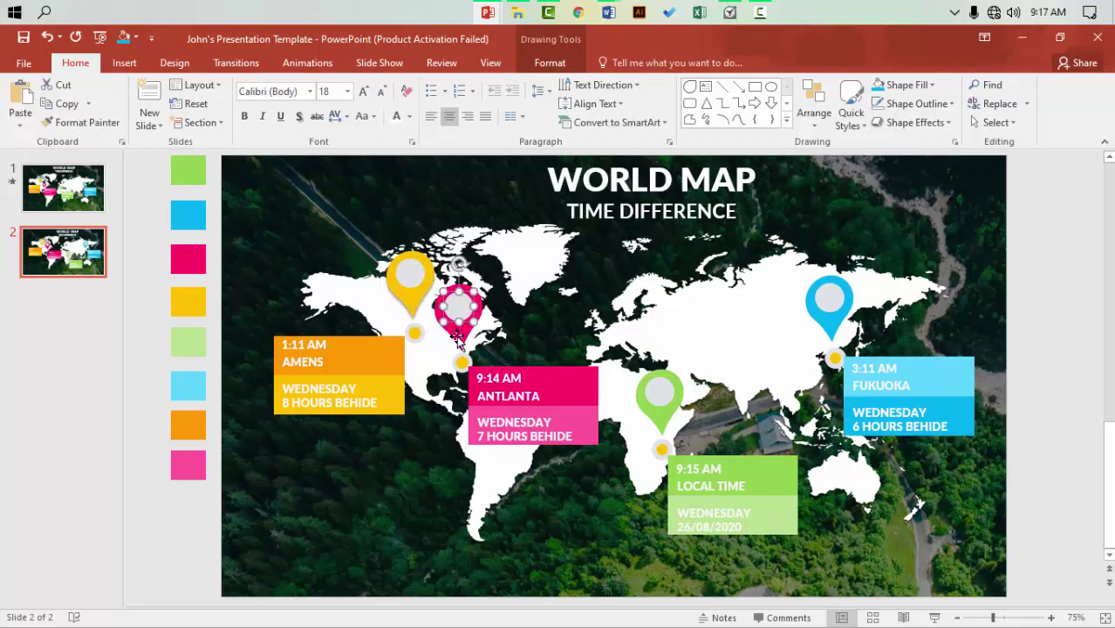
left_click(457, 340)
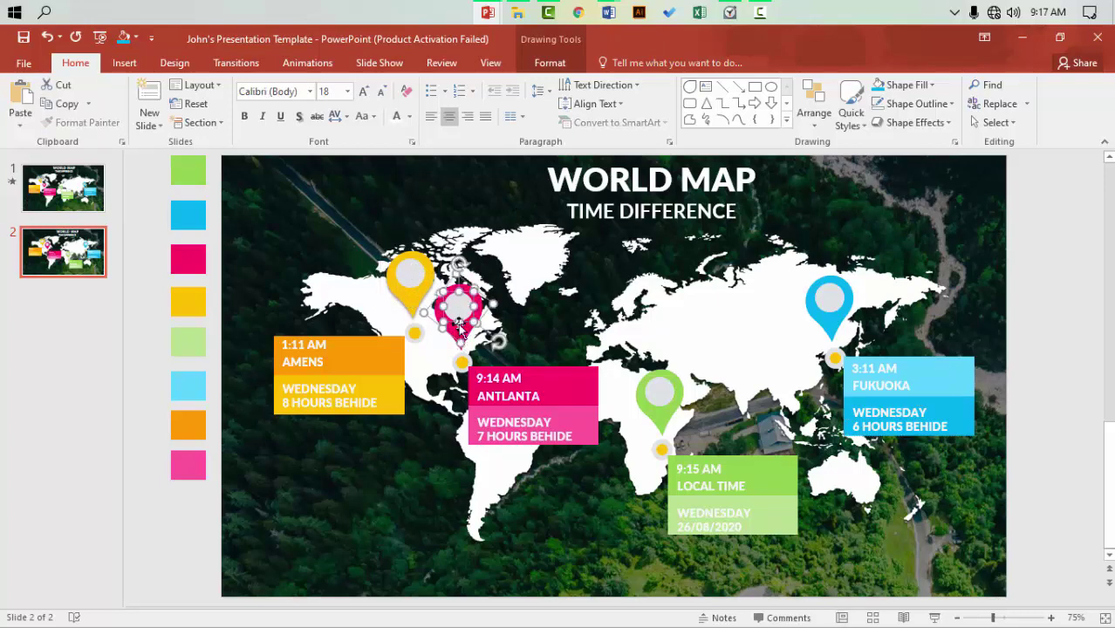
left_click(551, 62)
left_click(837, 103)
left_click(844, 144)
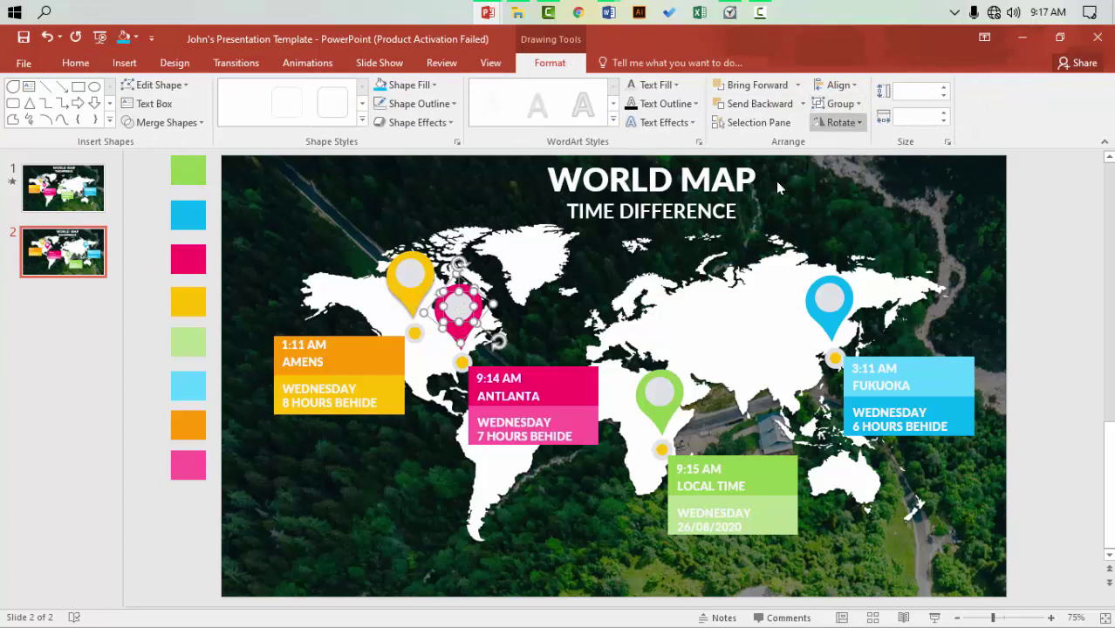
Ungroup the green map pin, regroup the blue pin's parts, then select the yellow pin
left_click(662, 392)
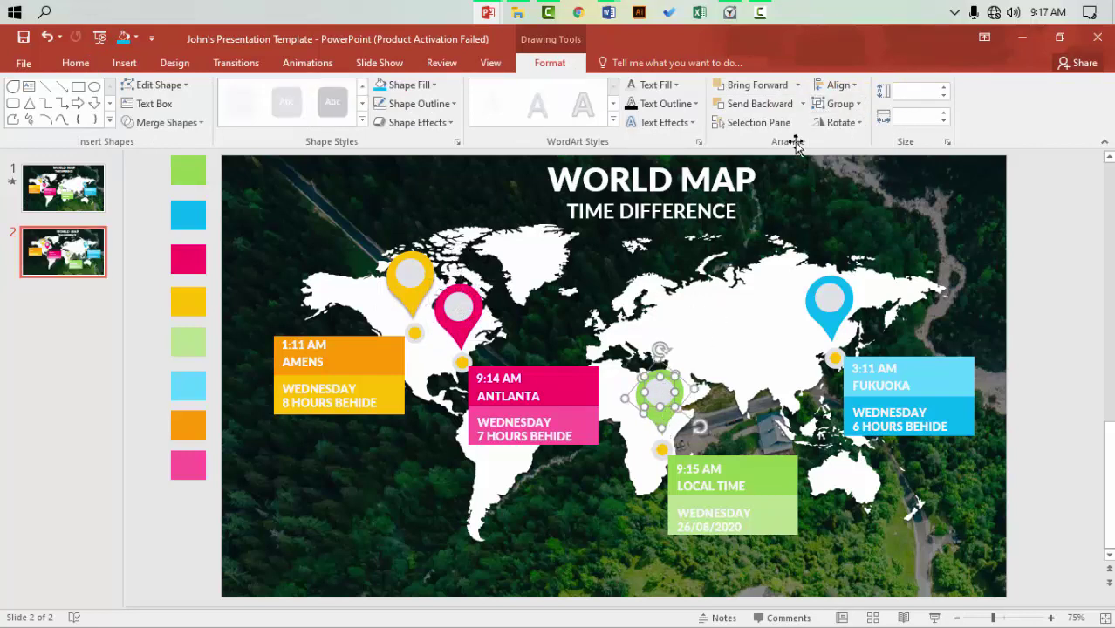
left_click(855, 104)
left_click(843, 129)
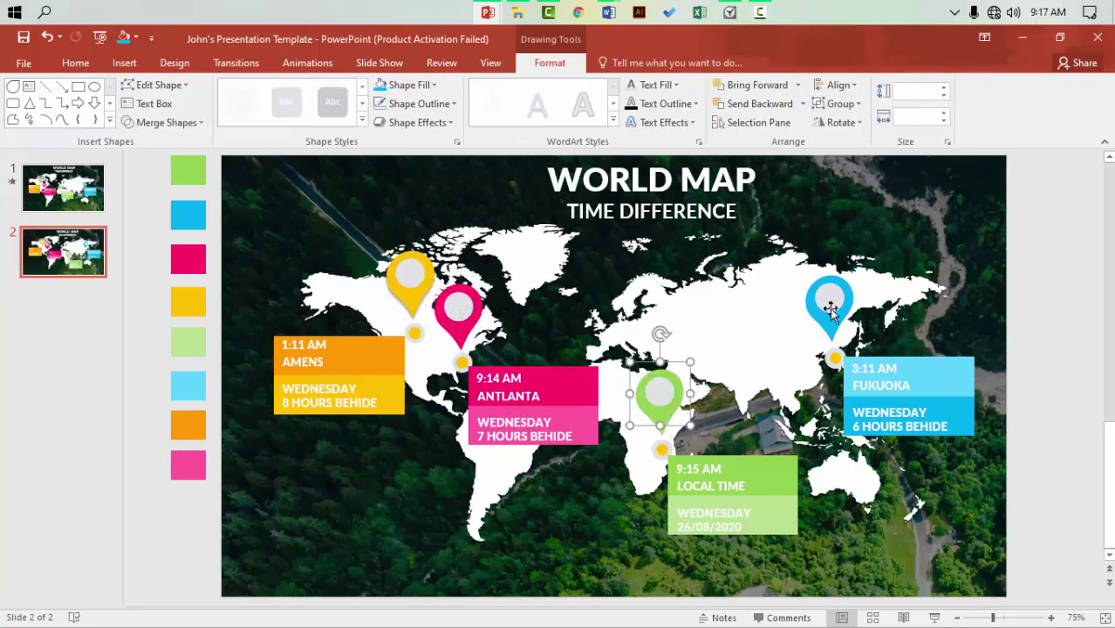
left_click(826, 316)
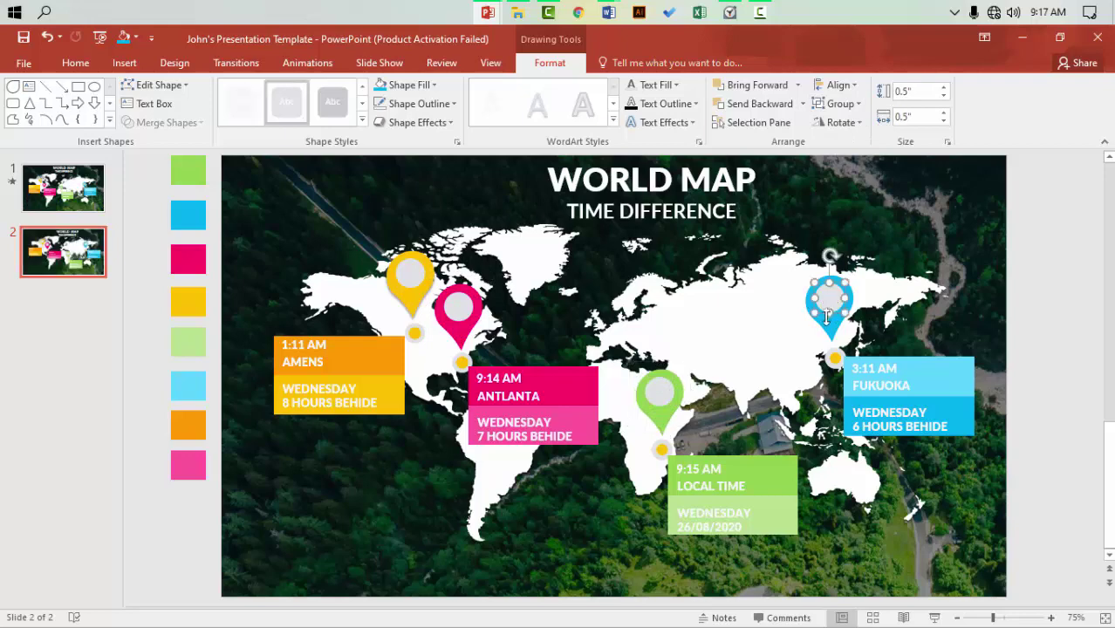
left_click(840, 103)
left_click(848, 138)
left_click(970, 281)
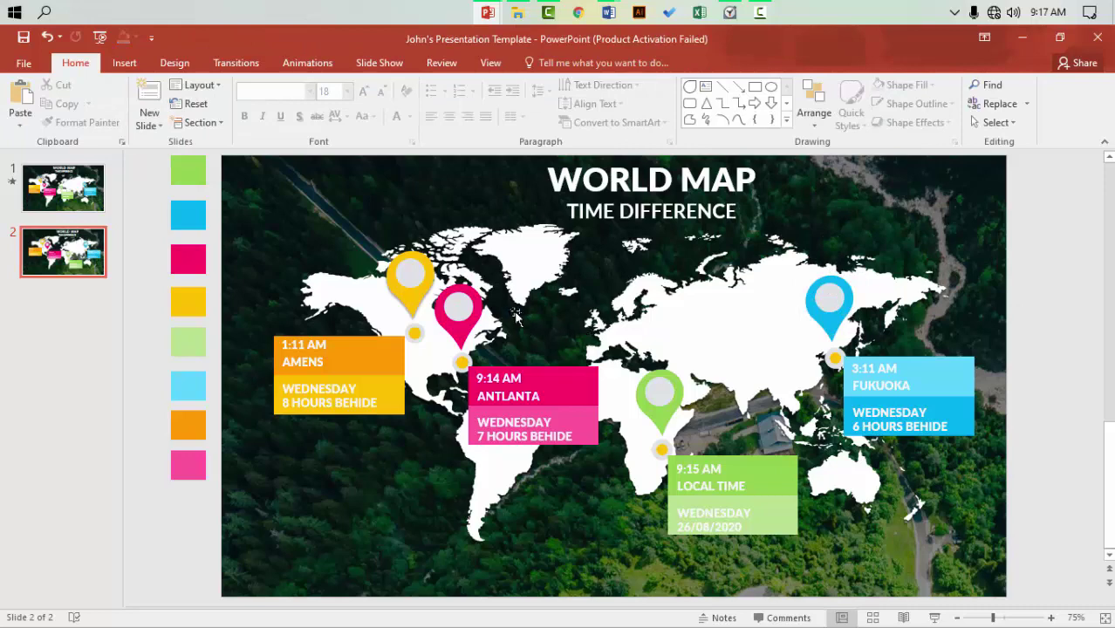
left_click(415, 335)
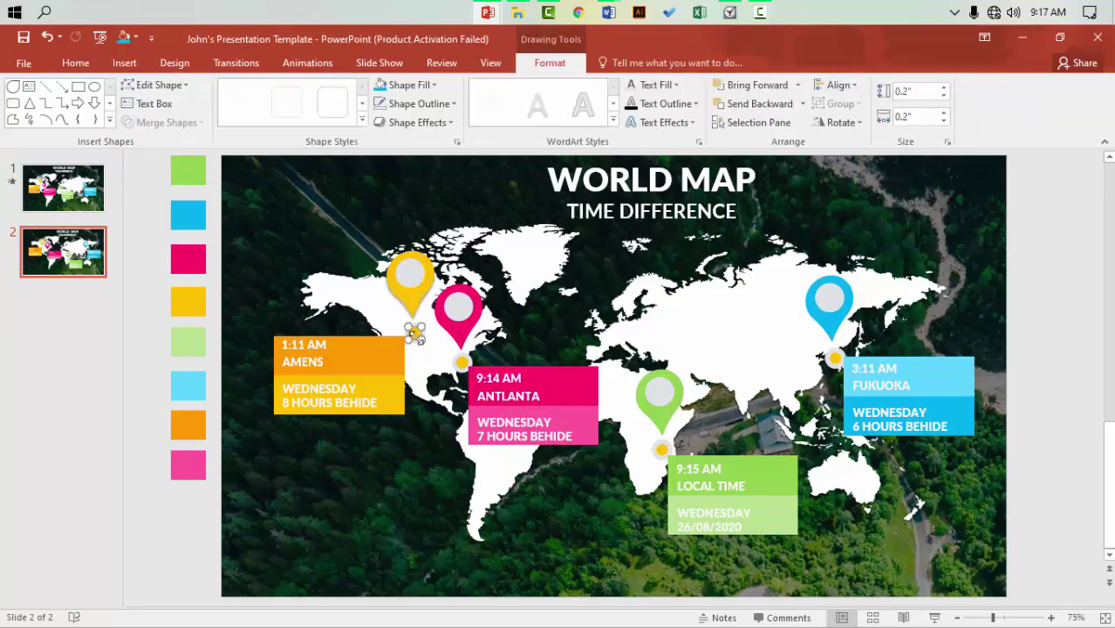
left_click(408, 293)
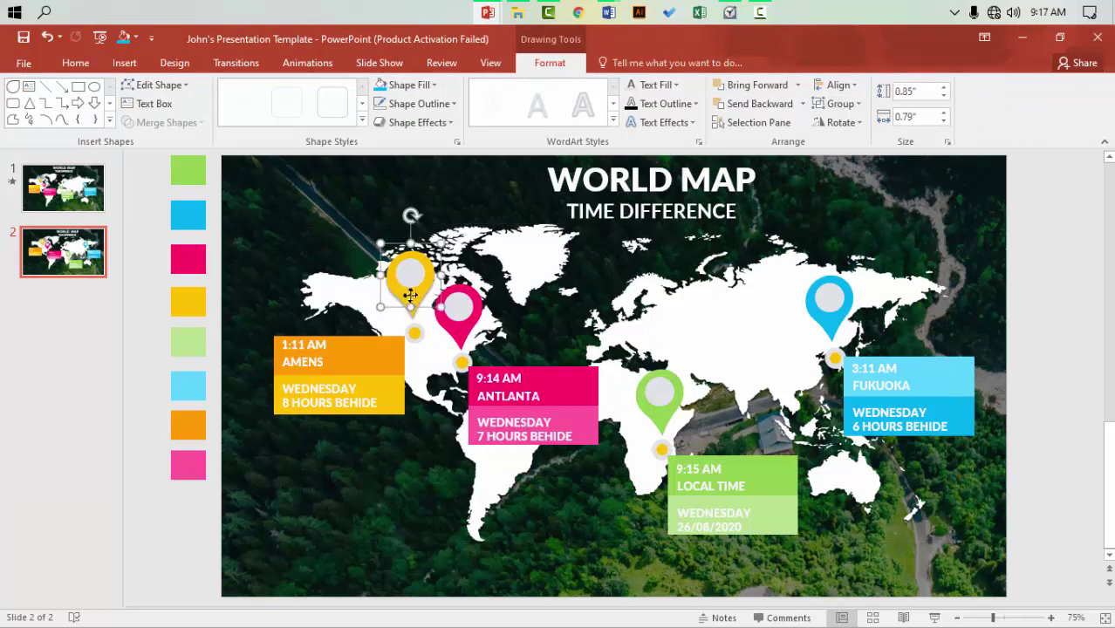
Give the yellow pin a Wipe entrance and its small yellow dot a Zoom entrance
left_click(308, 63)
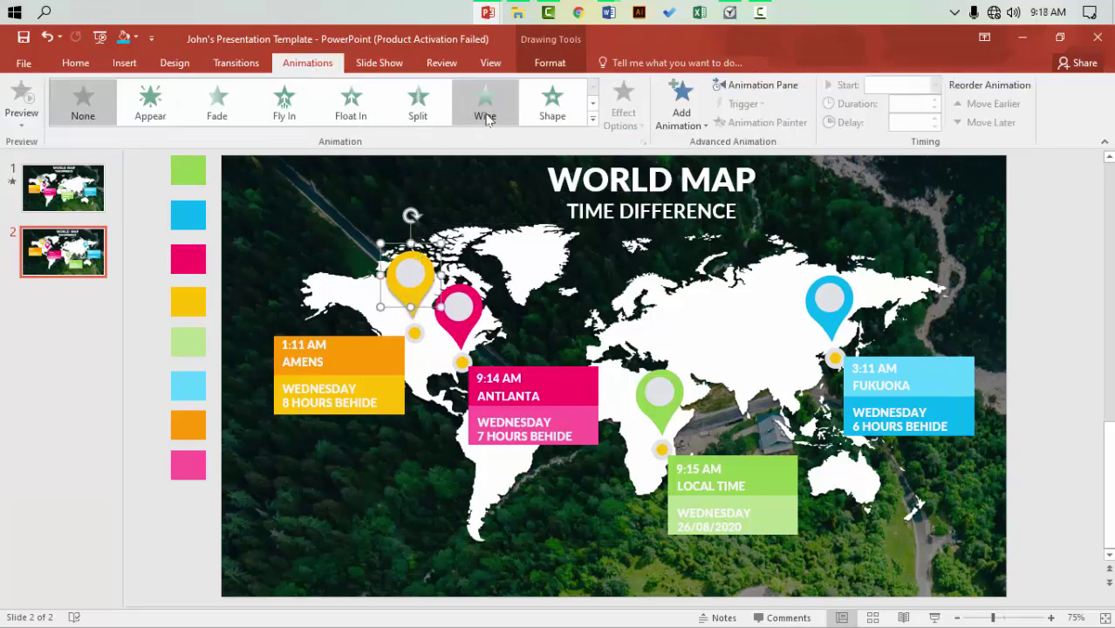
left_click(485, 116)
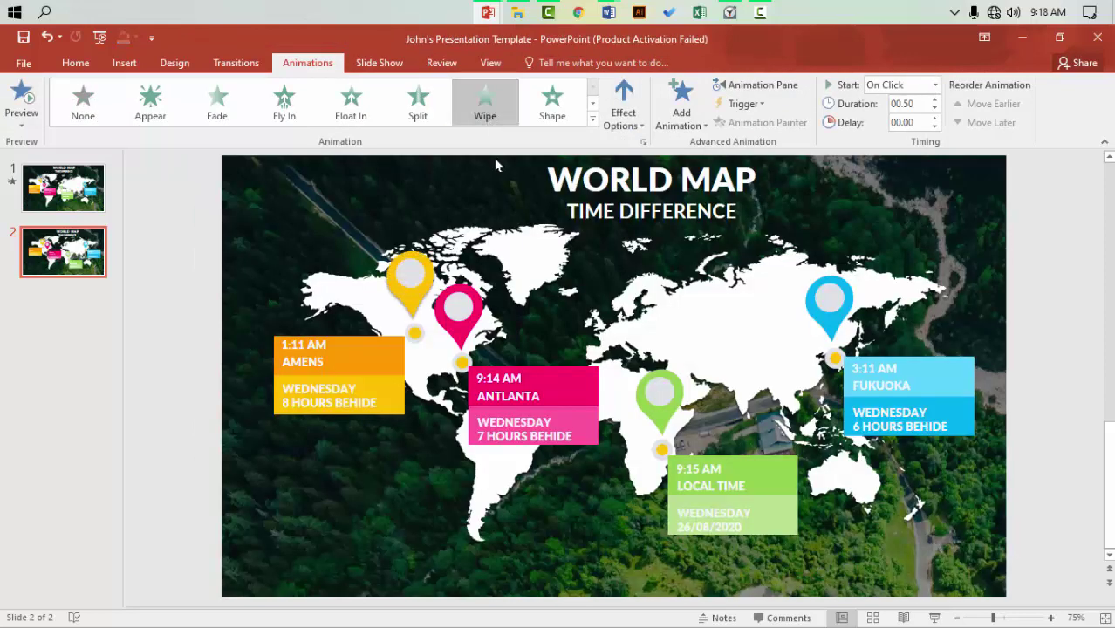
left_click(420, 343)
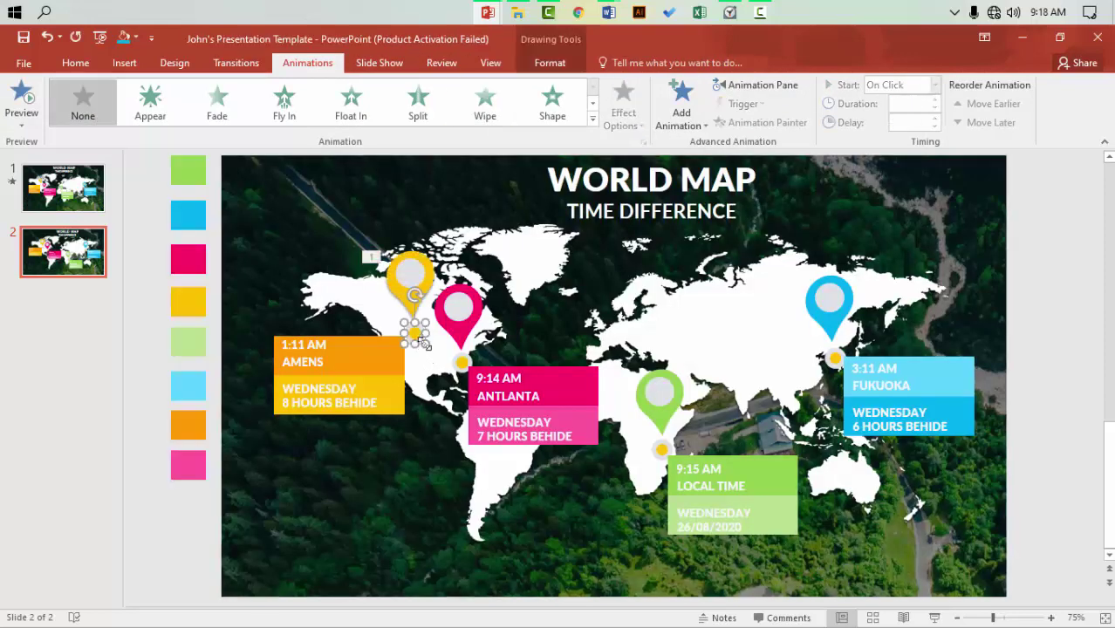
left_click(592, 125)
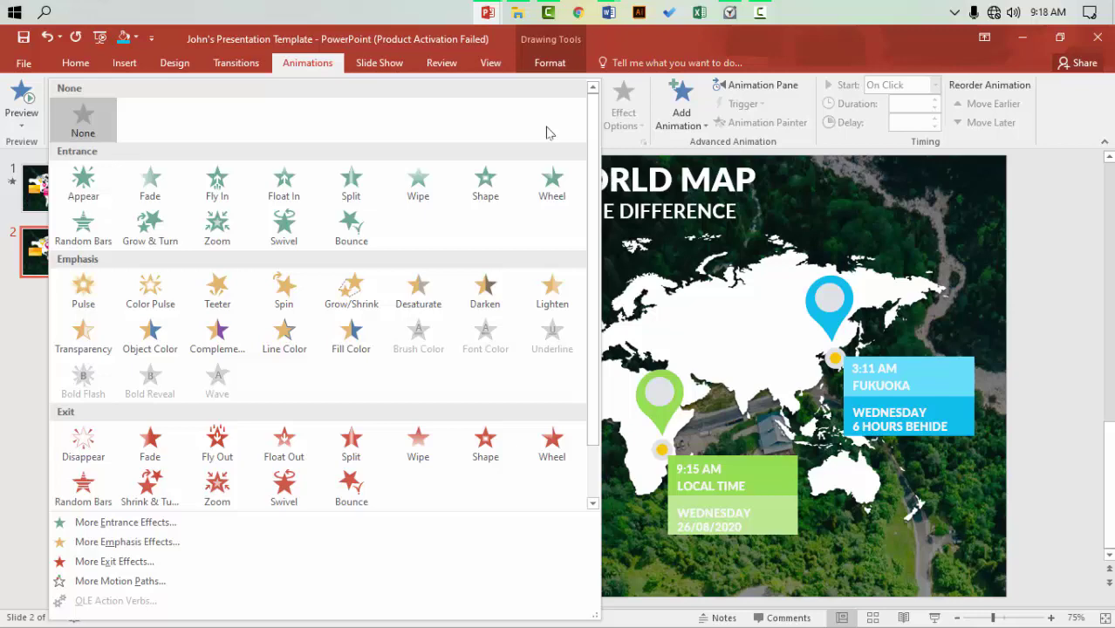
left_click(217, 228)
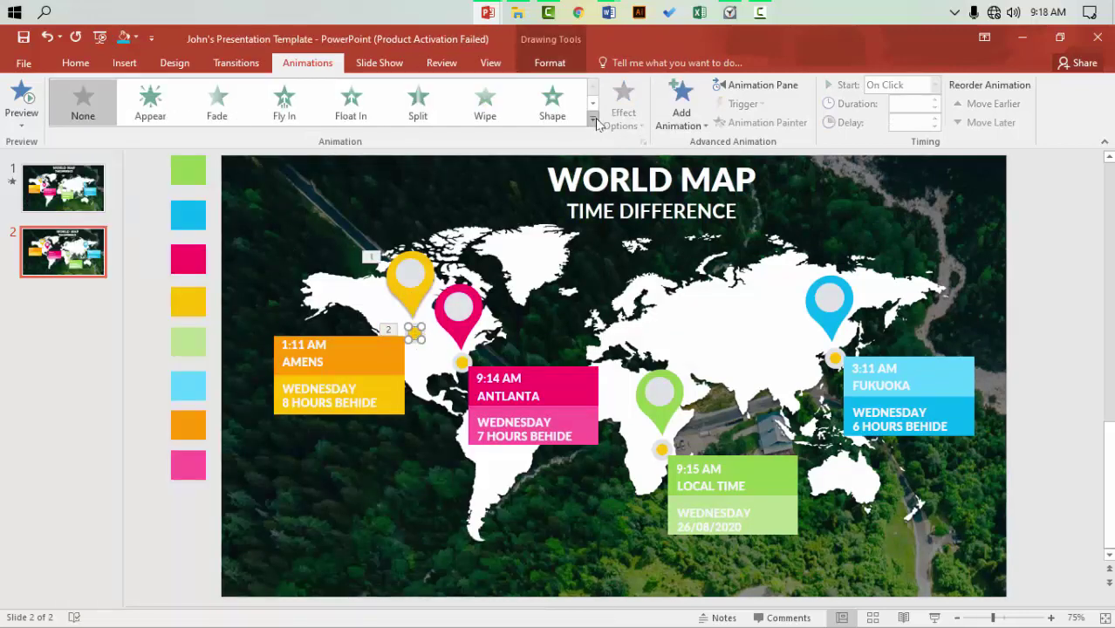
Give the pink map pin a Zoom entrance animation
left_click(593, 120)
left_click(217, 232)
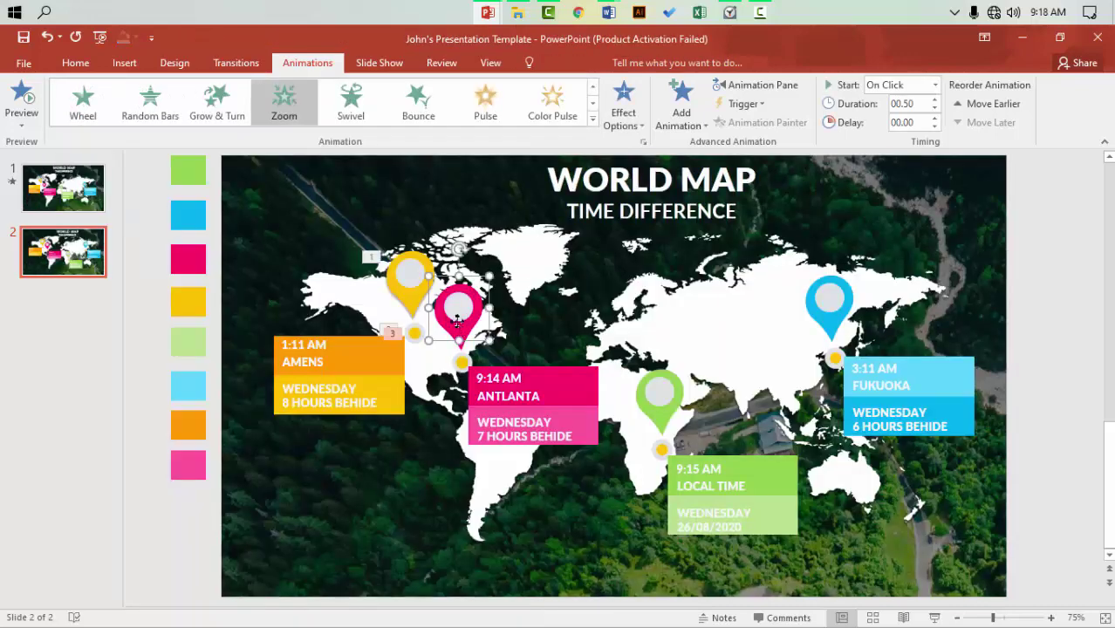
left_click(352, 350)
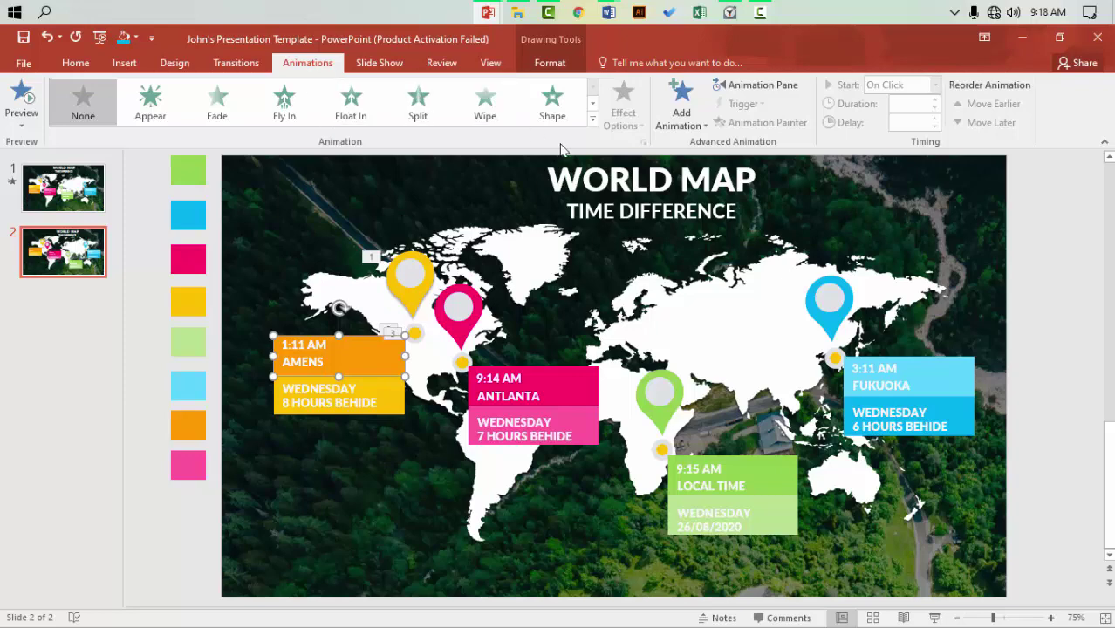
Give the orange 1:11 AM AMENS box a Peek In entrance effect
left_click(591, 122)
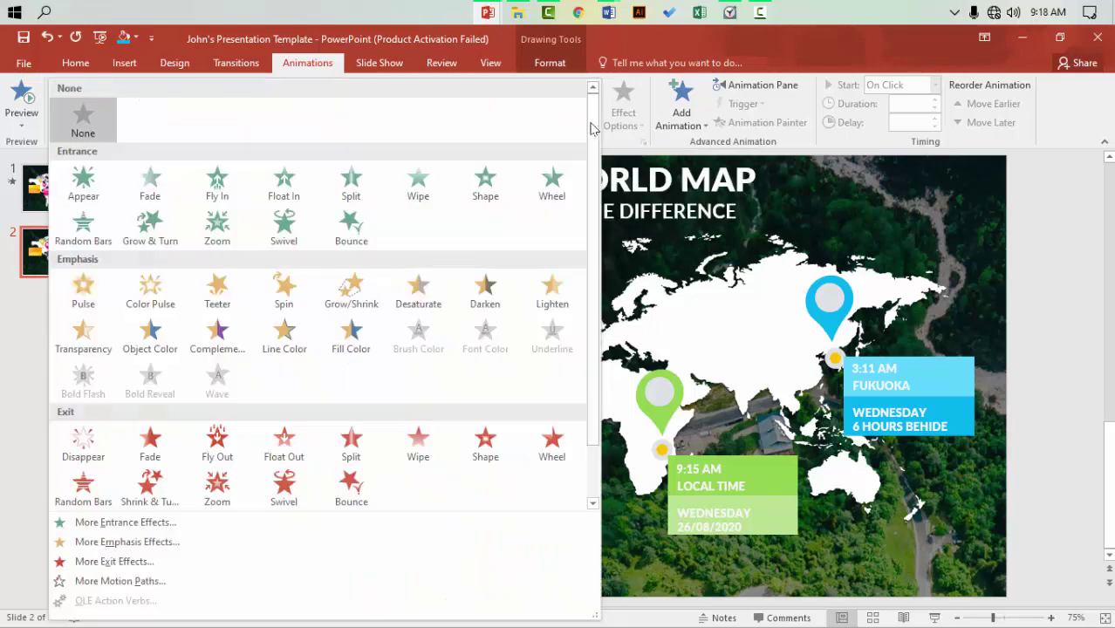
left_click(151, 522)
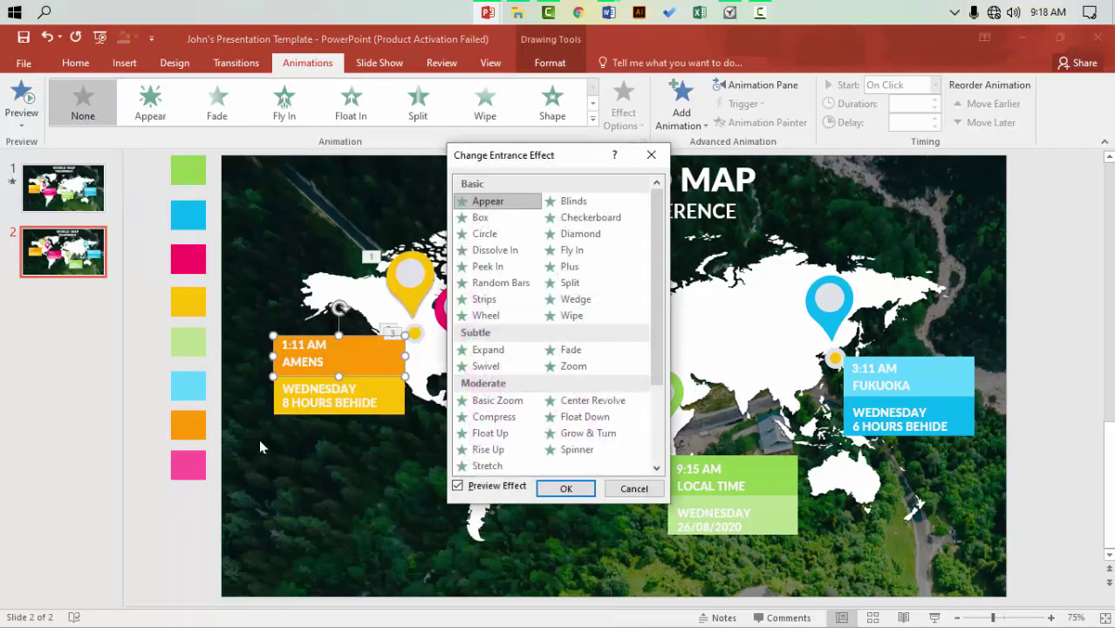
left_click(487, 267)
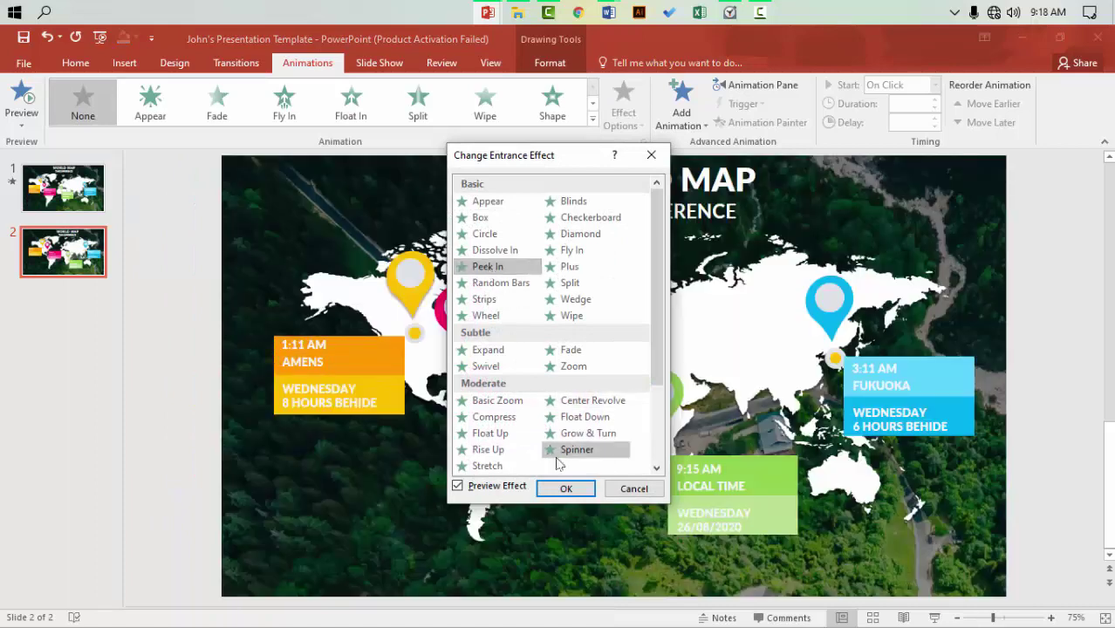
left_click(566, 488)
Narrow the yellow WEDNESDAY 8 HOURS BEHIDE box slightly and give it Float In
left_click(397, 403)
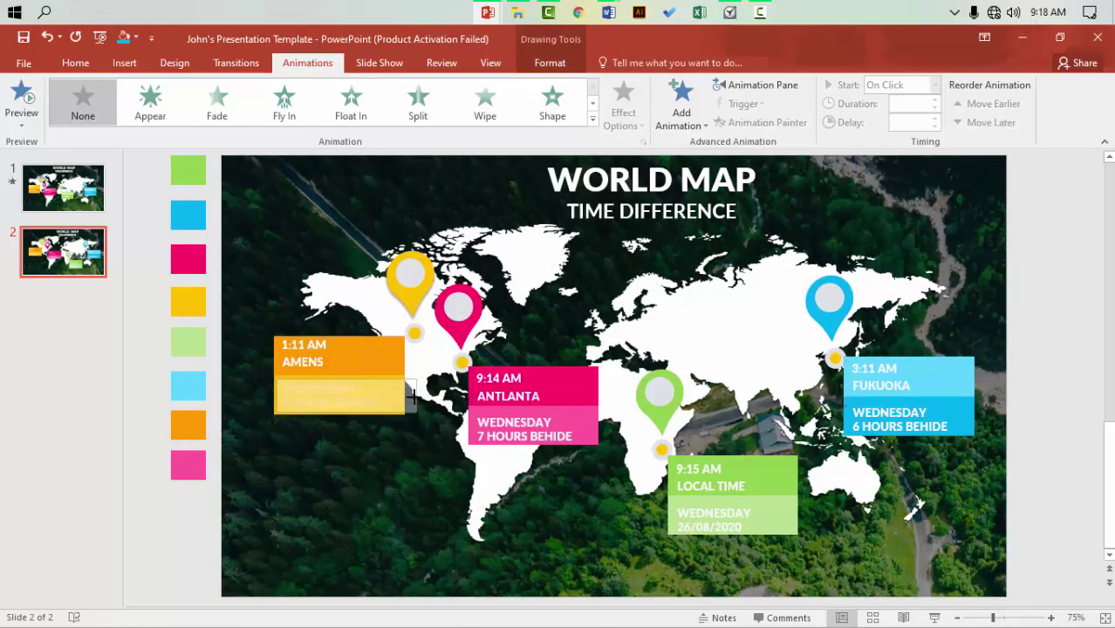
mouse_move(420, 394)
left_mouse_down()
mouse_move(397, 395)
mouse_move(405, 389)
left_mouse_up()
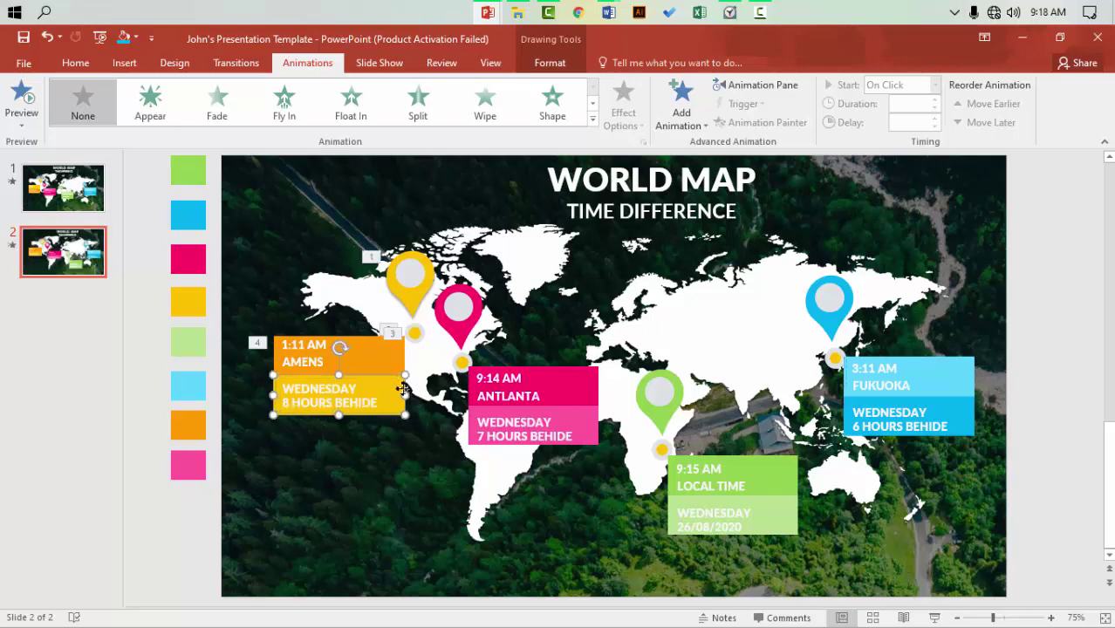
left_click(350, 112)
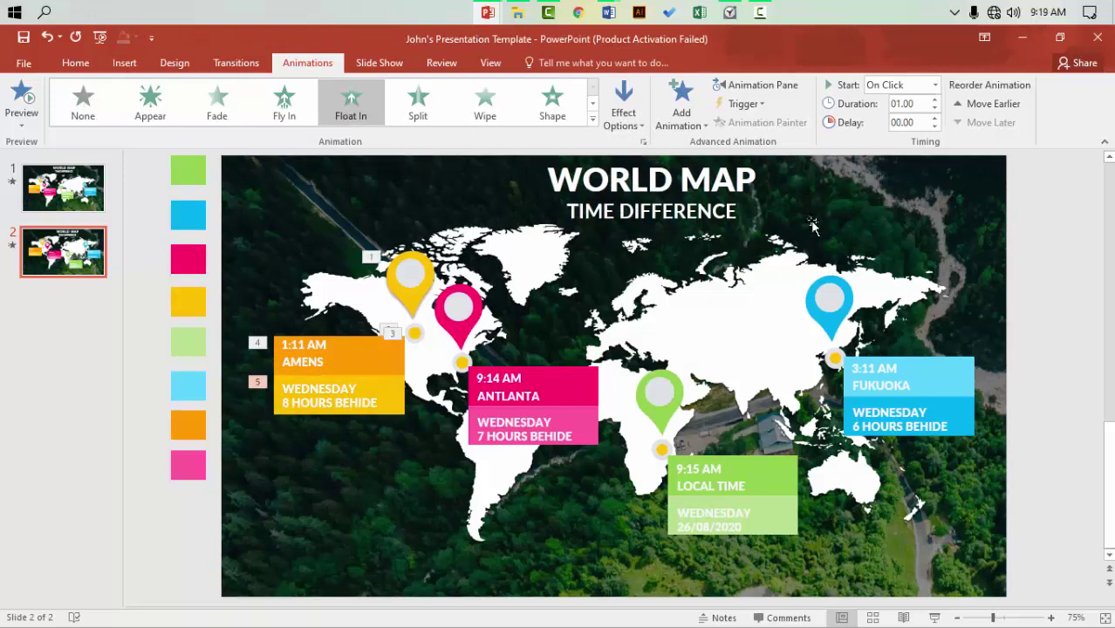
In the Animation Pane, set Rectangle 16's Float In to Start With Previous, then preview
left_click(767, 87)
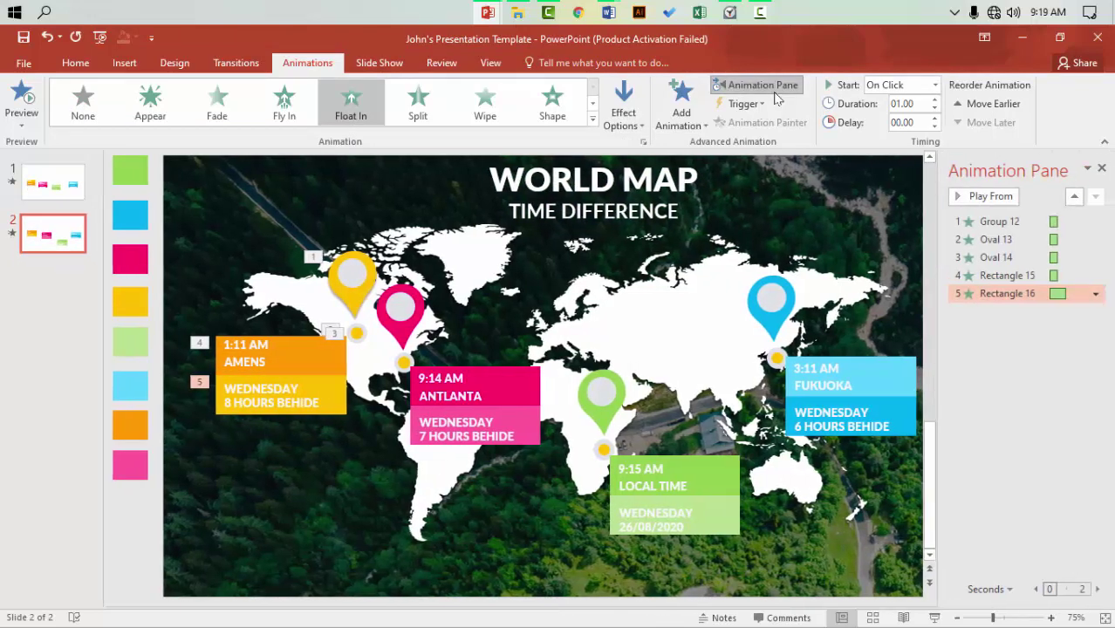
left_click(1095, 294)
left_click(1024, 331)
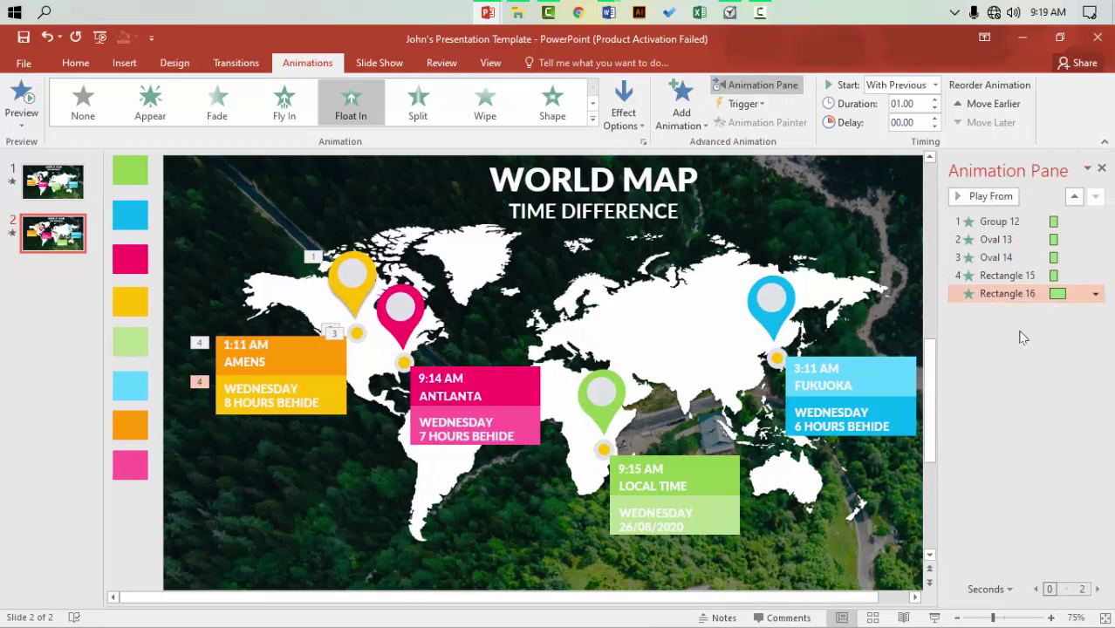
left_click(23, 98)
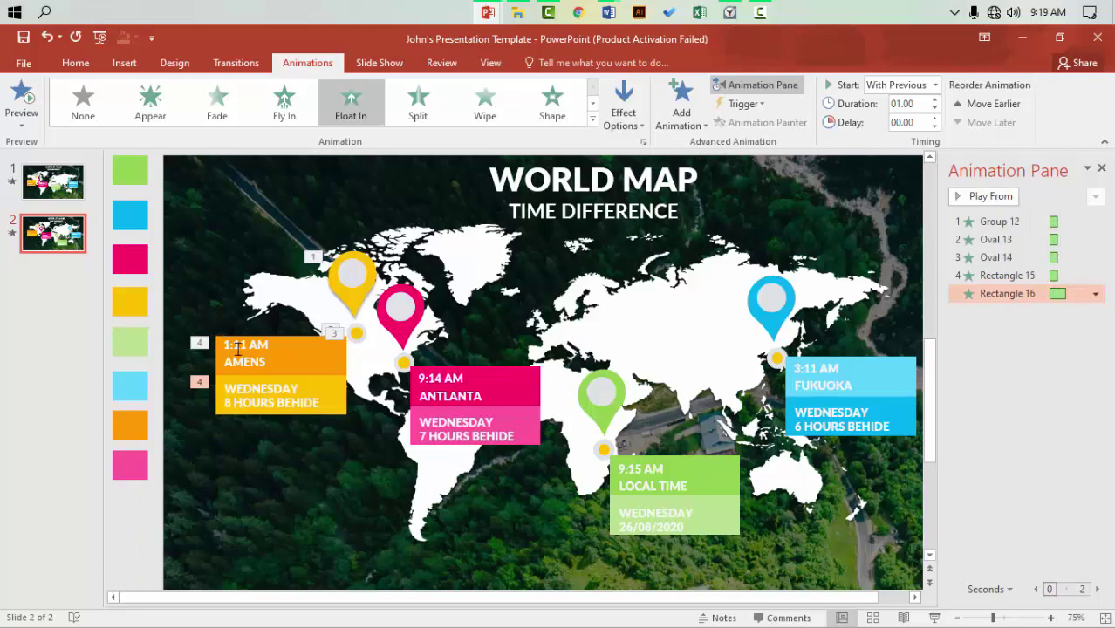
left_click(239, 349)
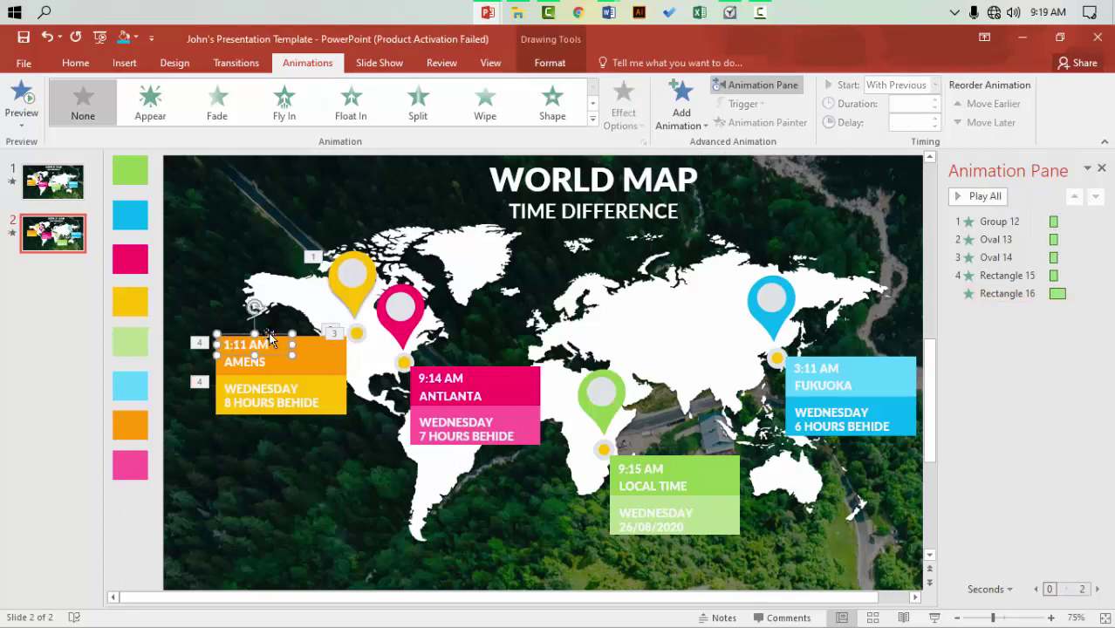
Give the 1:11 AM text a Wipe entrance coming in from the left
left_click(485, 105)
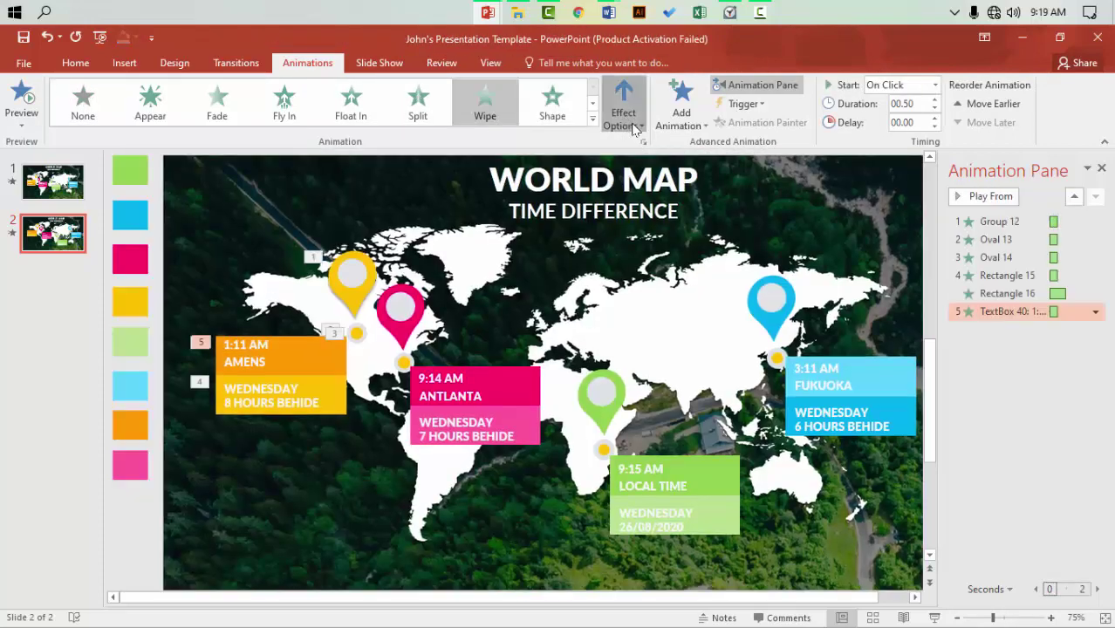
left_click(623, 104)
left_click(642, 218)
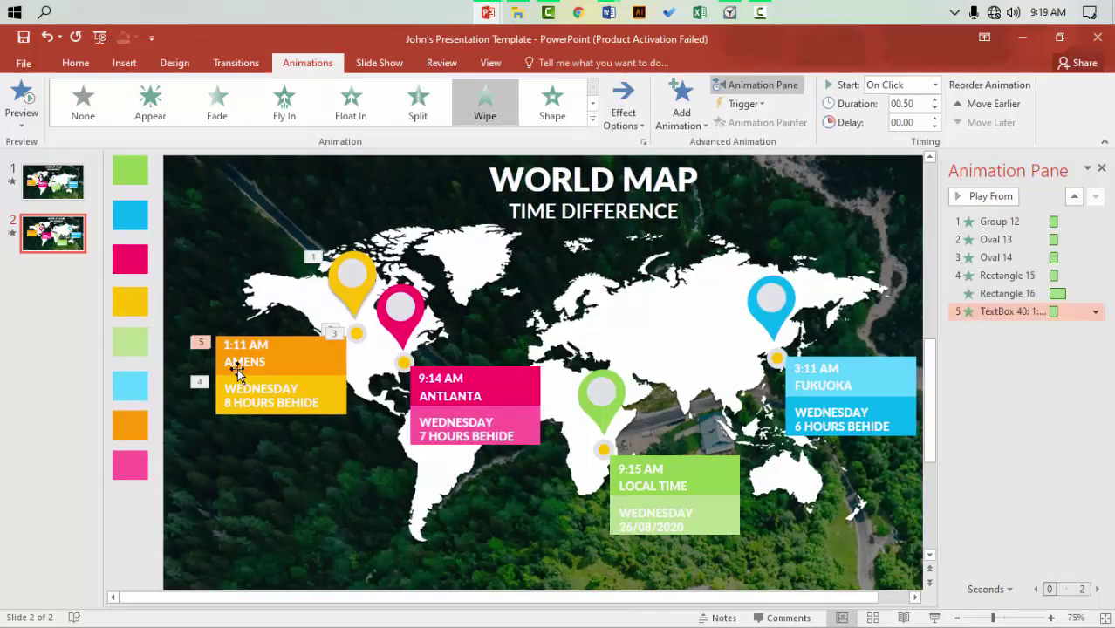
Fade in the AMENS and WEDNESDAY text, and give the pink pin a Wipe entrance
left_click(240, 362)
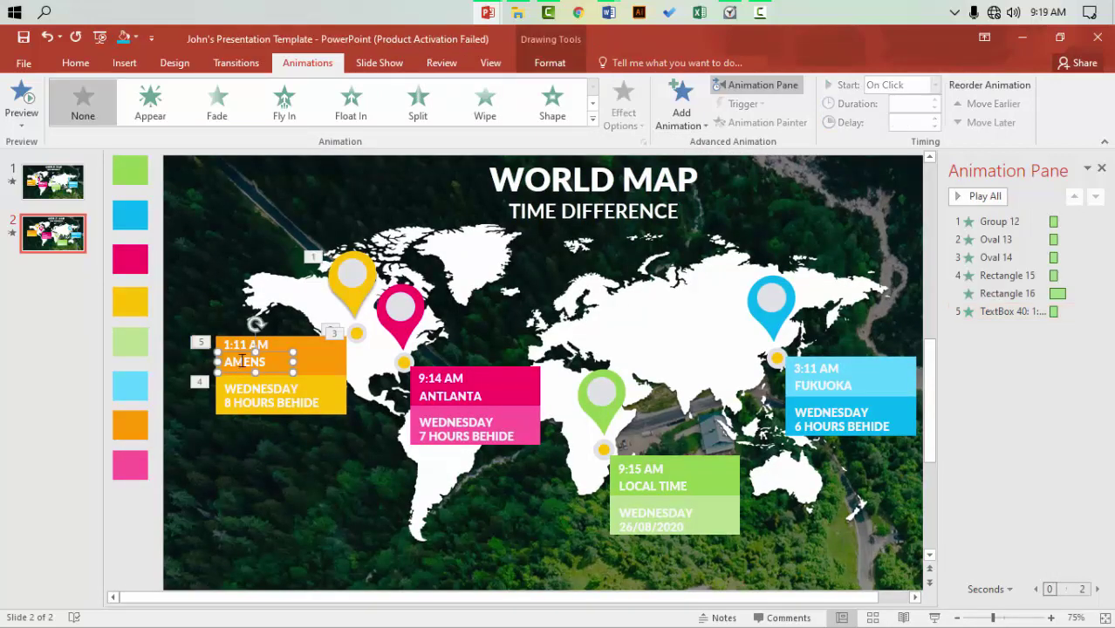
left_click(217, 103)
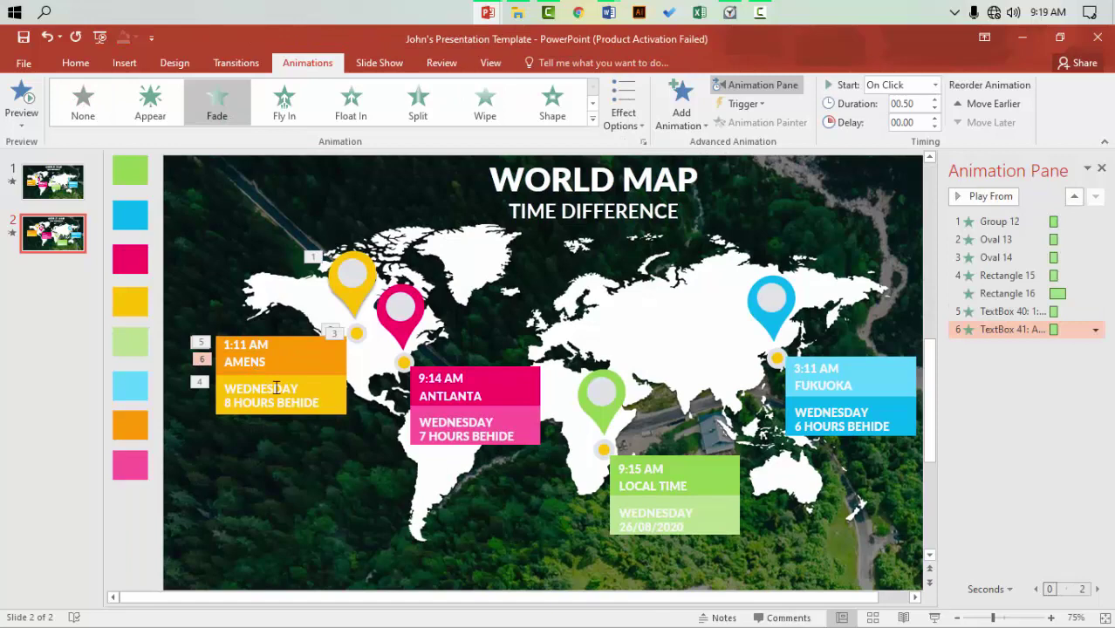
left_click(277, 388)
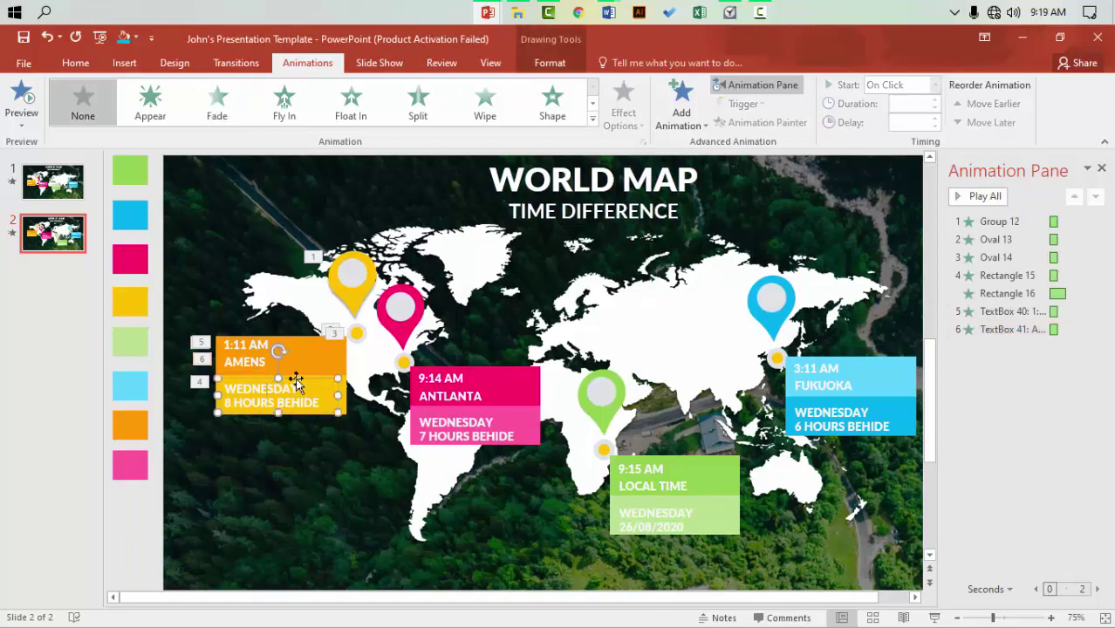
left_click(217, 103)
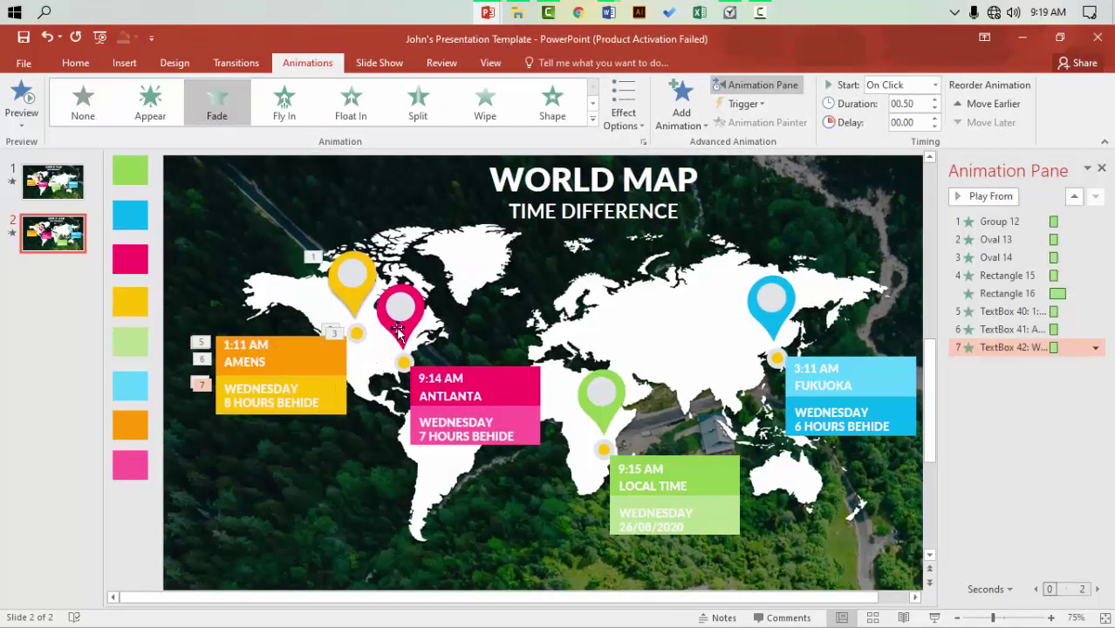
left_click(397, 327)
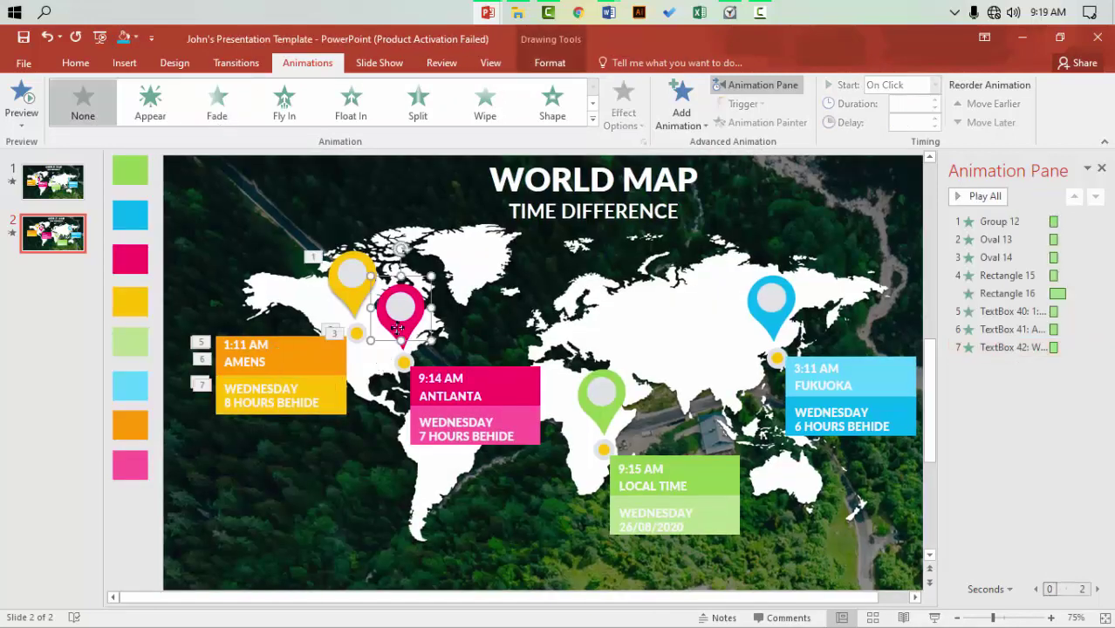
left_click(485, 103)
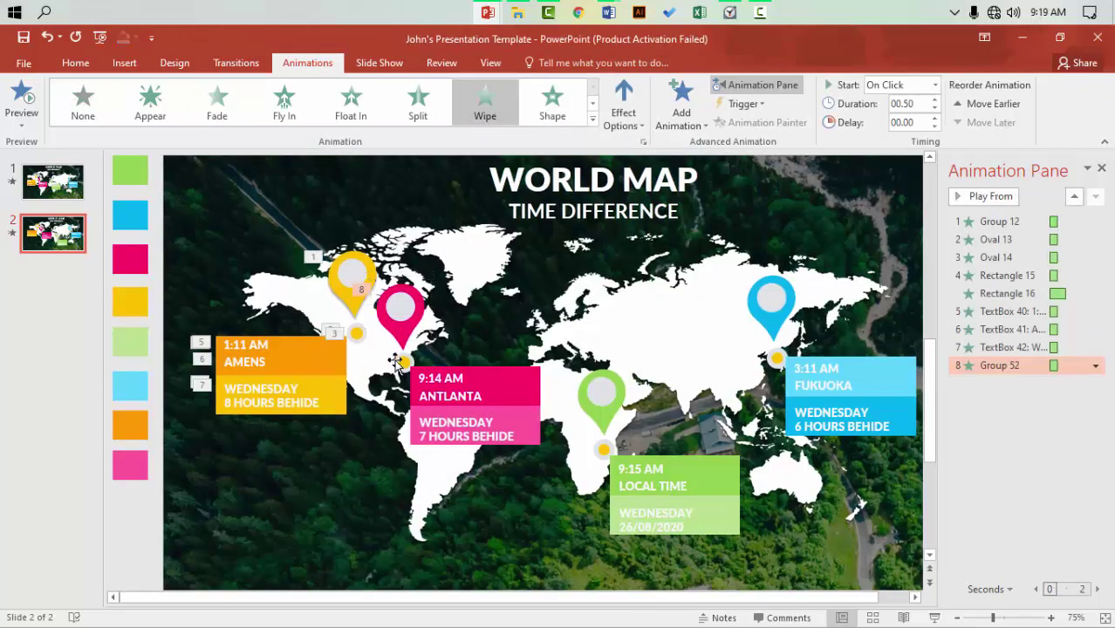
Give both circles of the yellow dot under the pink pin a Zoom entrance
left_click(400, 359)
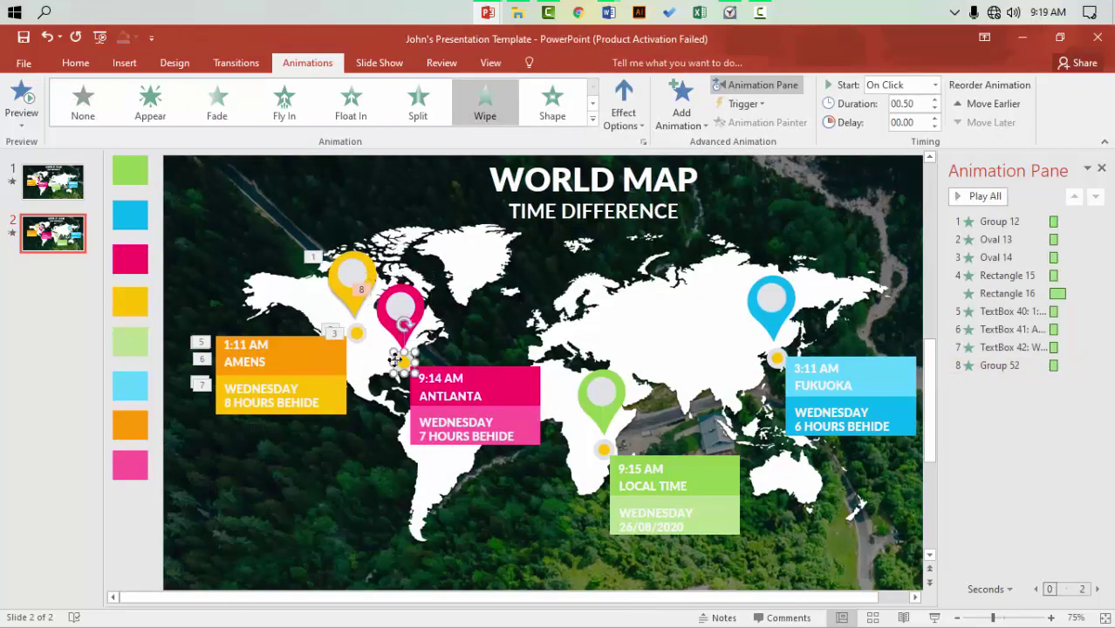
left_click(593, 120)
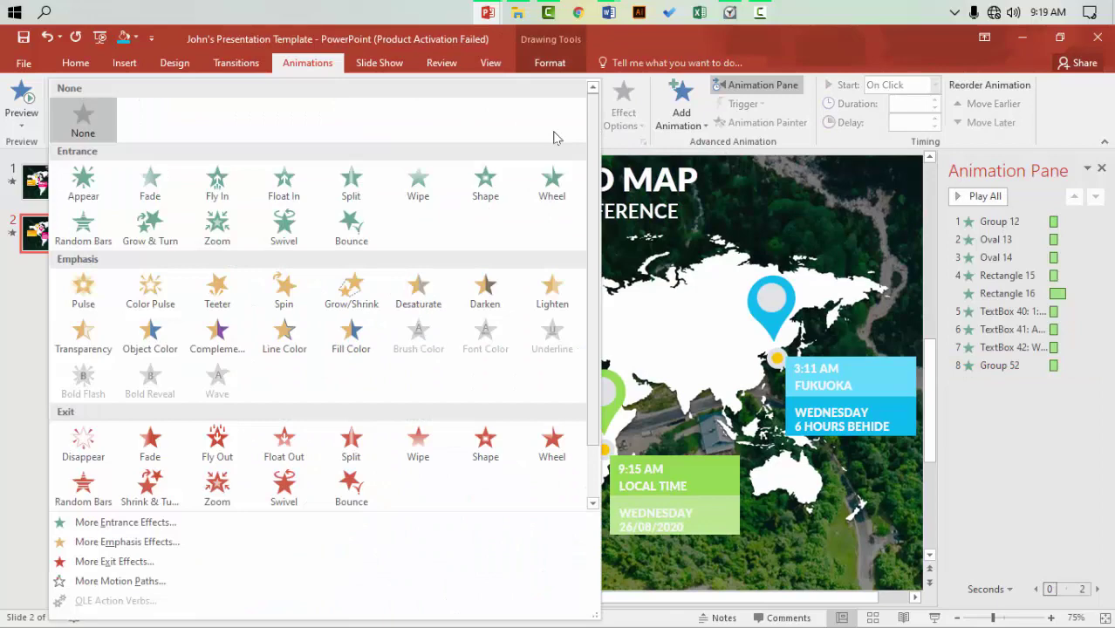
left_click(208, 244)
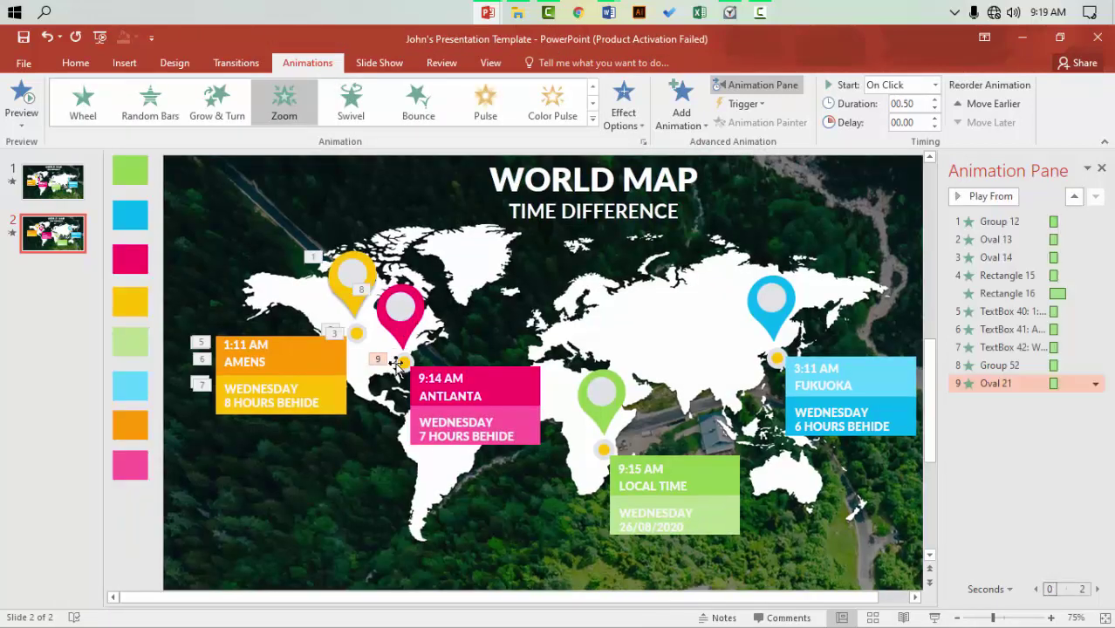
left_click(403, 362)
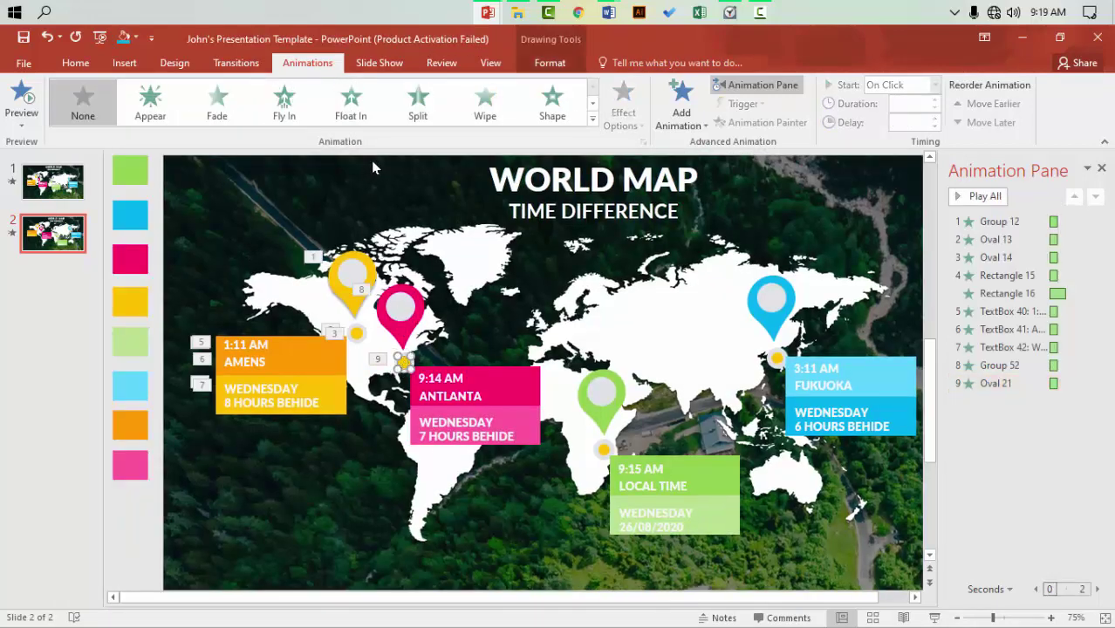
left_click(592, 125)
left_click(220, 229)
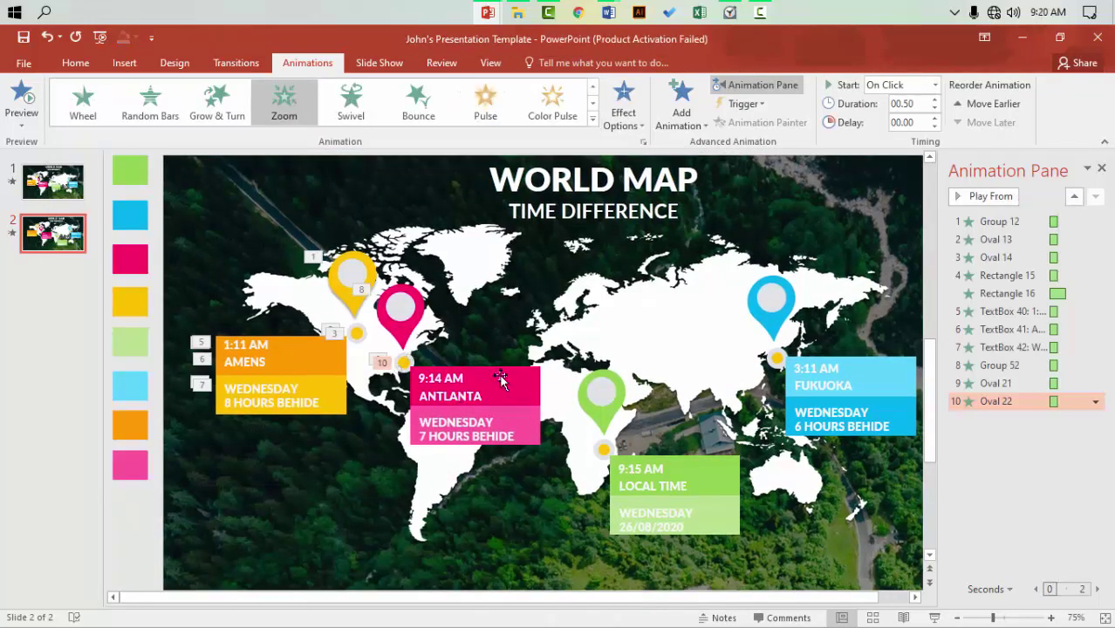
Give the pink 9:14 AM ANTLANTA box a Peek In entrance effect
left_click(502, 379)
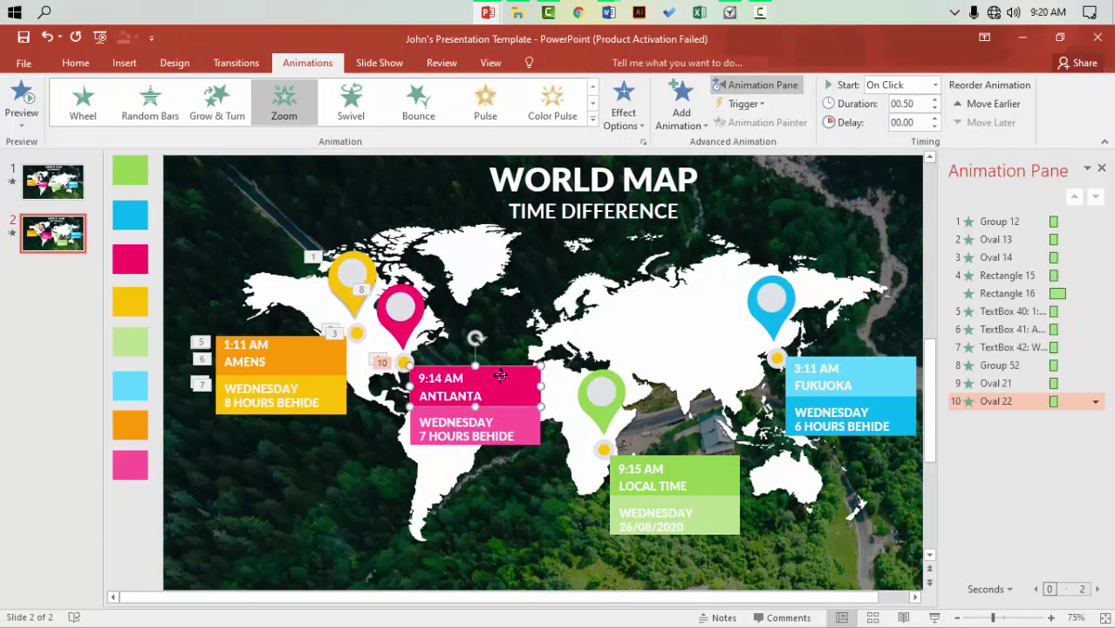
left_click(592, 125)
left_click(96, 569)
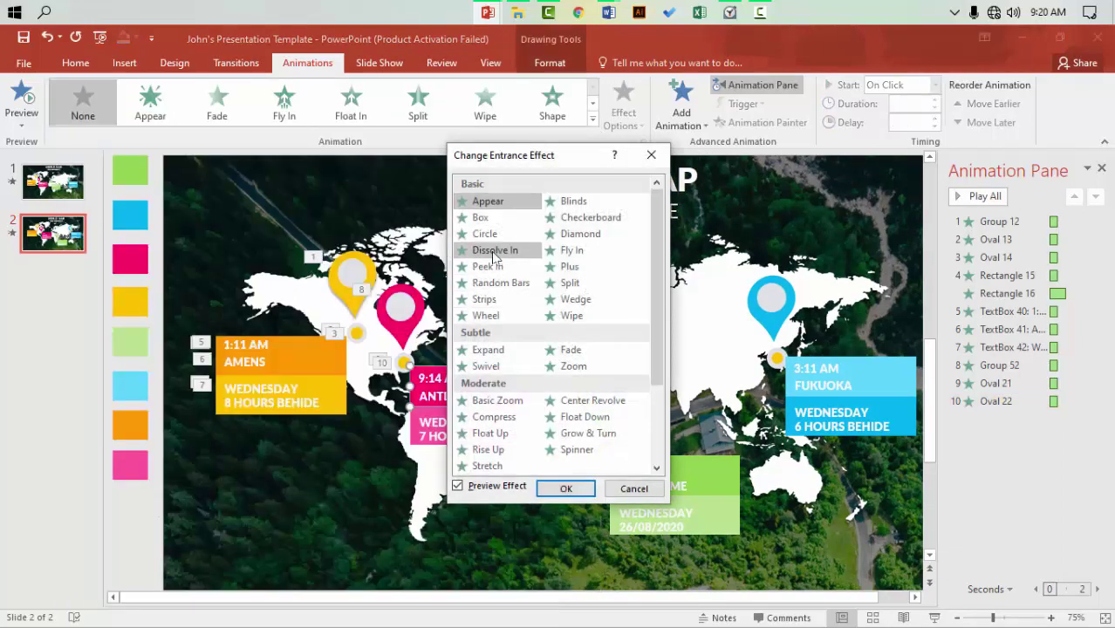
left_click(484, 267)
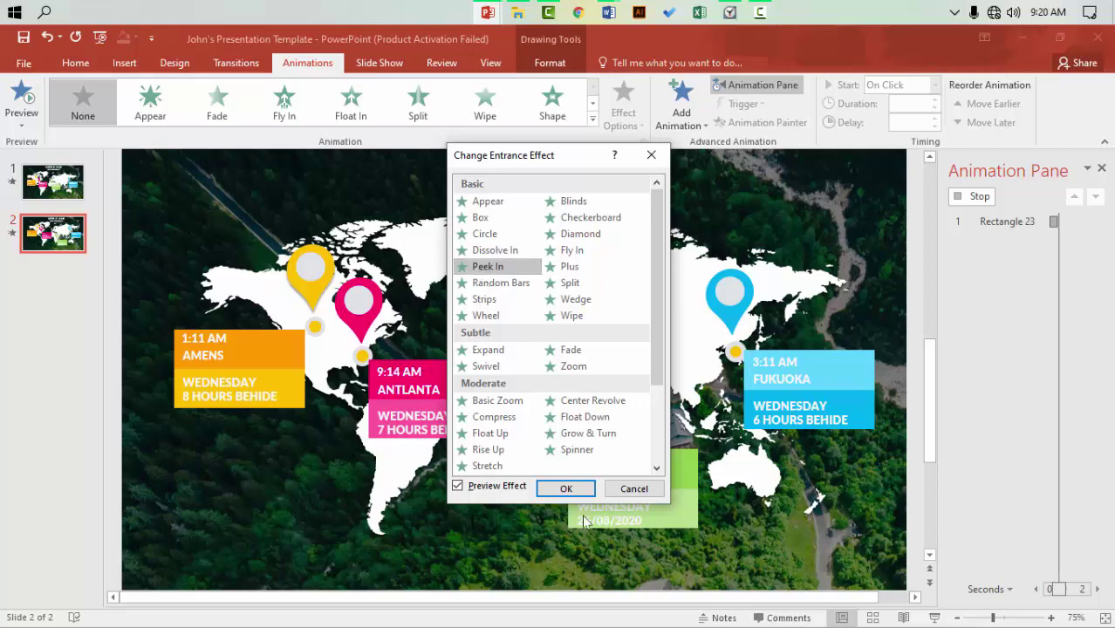
left_click(565, 489)
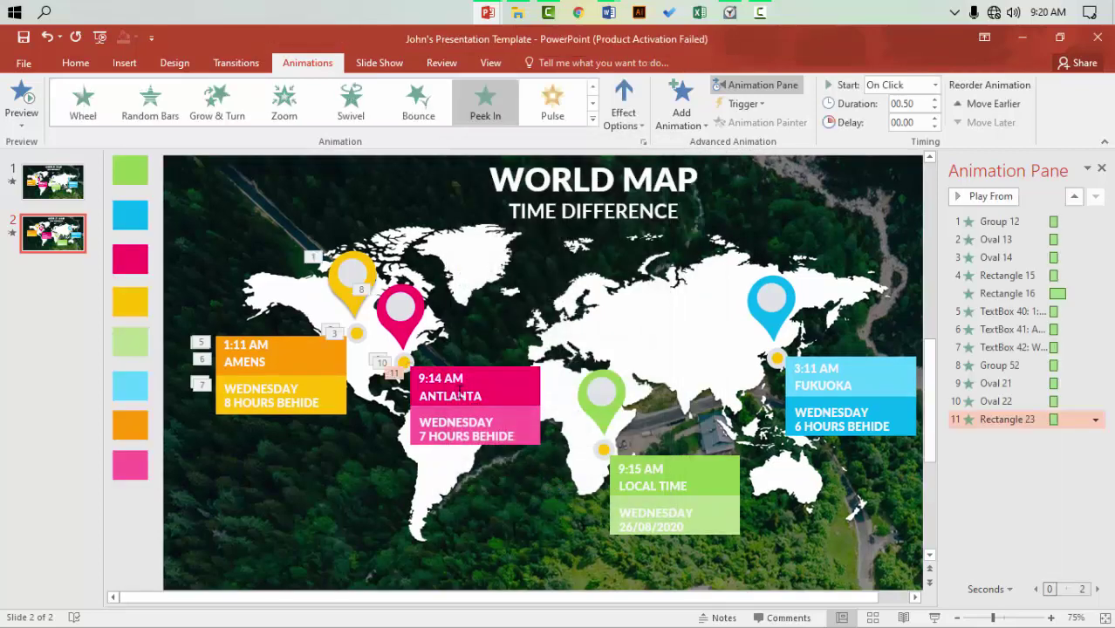
left_click(534, 425)
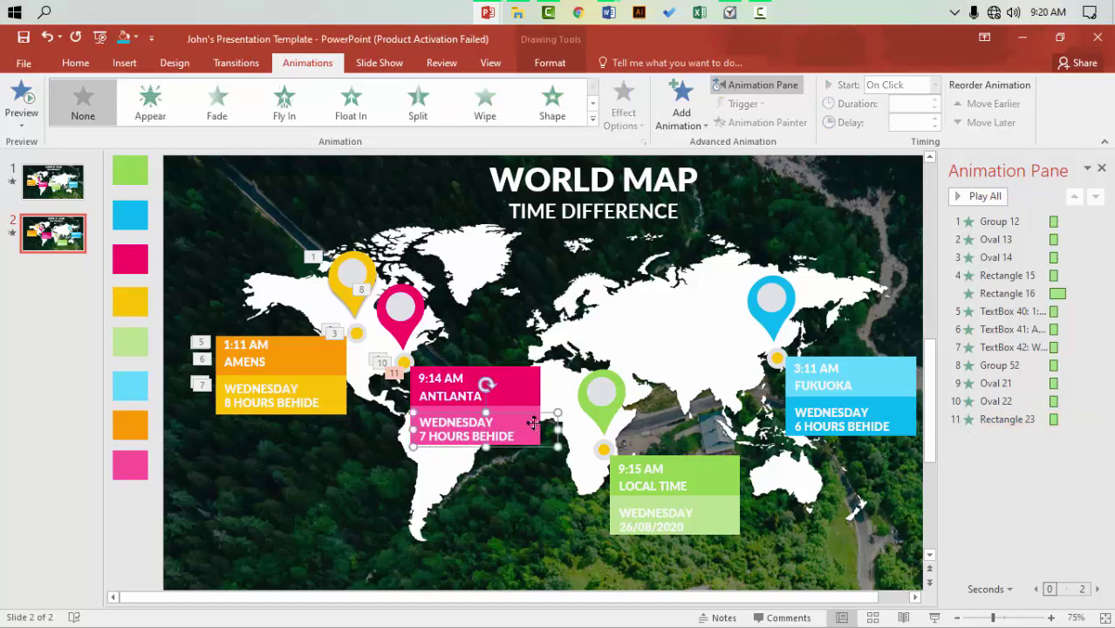
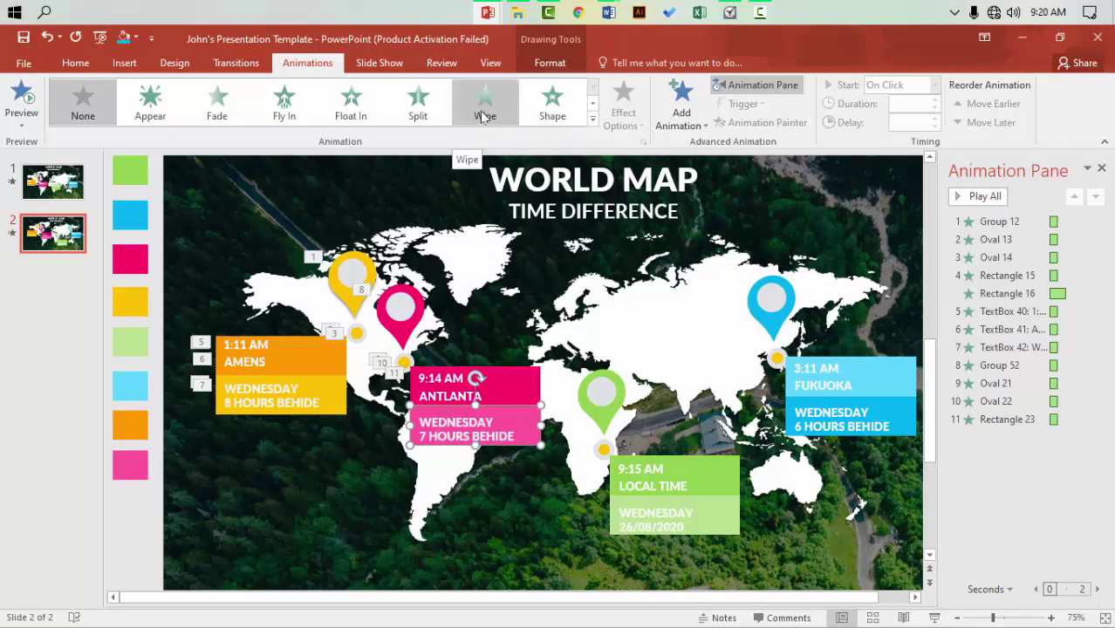
Give the pink WEDNESDAY date box under ANTLANTA a Float In entrance set to Float Down
left_click(351, 105)
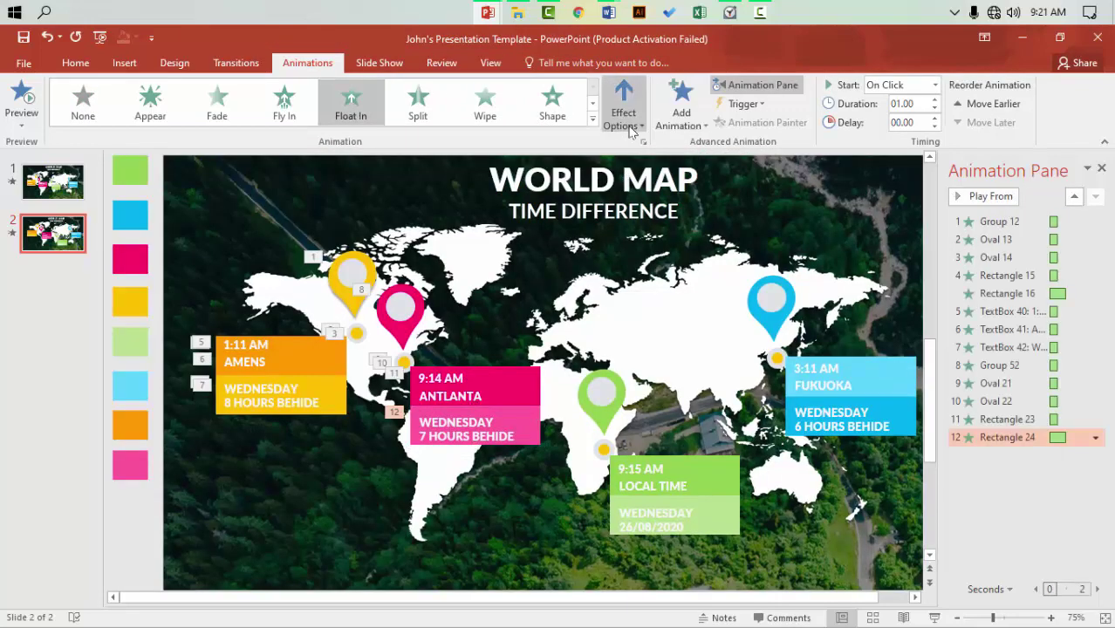
left_click(623, 96)
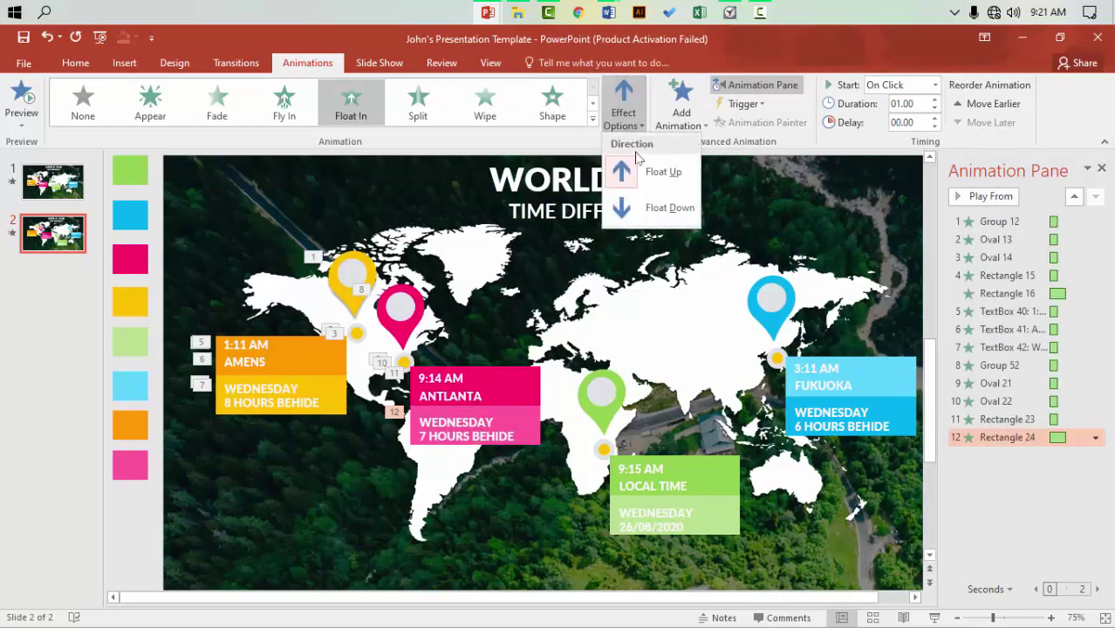
left_click(644, 205)
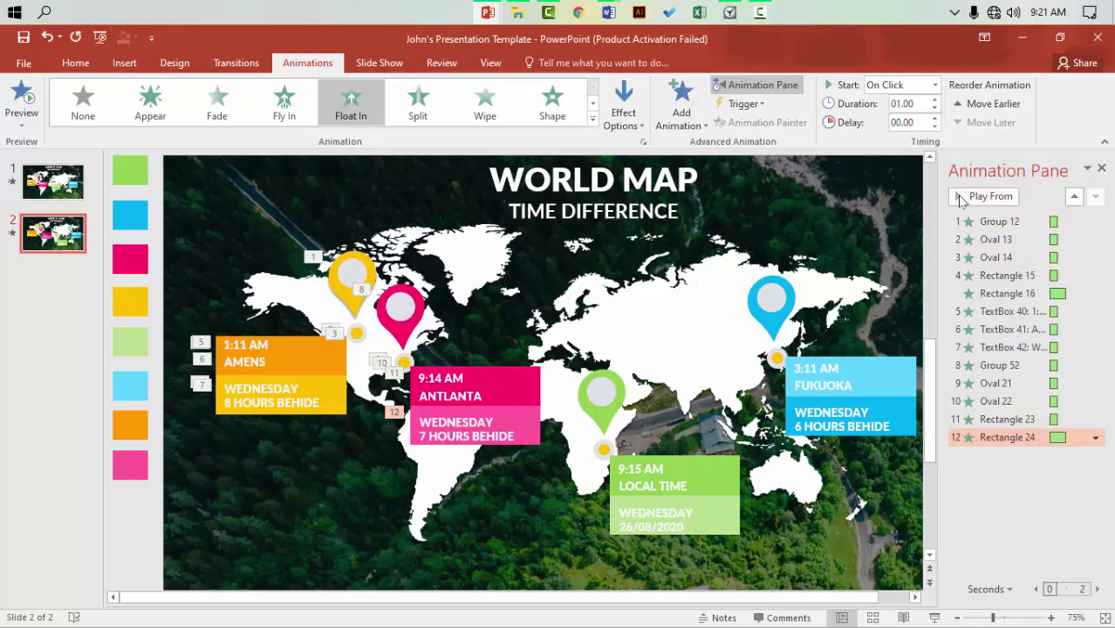
Apply Wipe to the green Local Time pin and Zoom to both dots beneath it
left_click(591, 394)
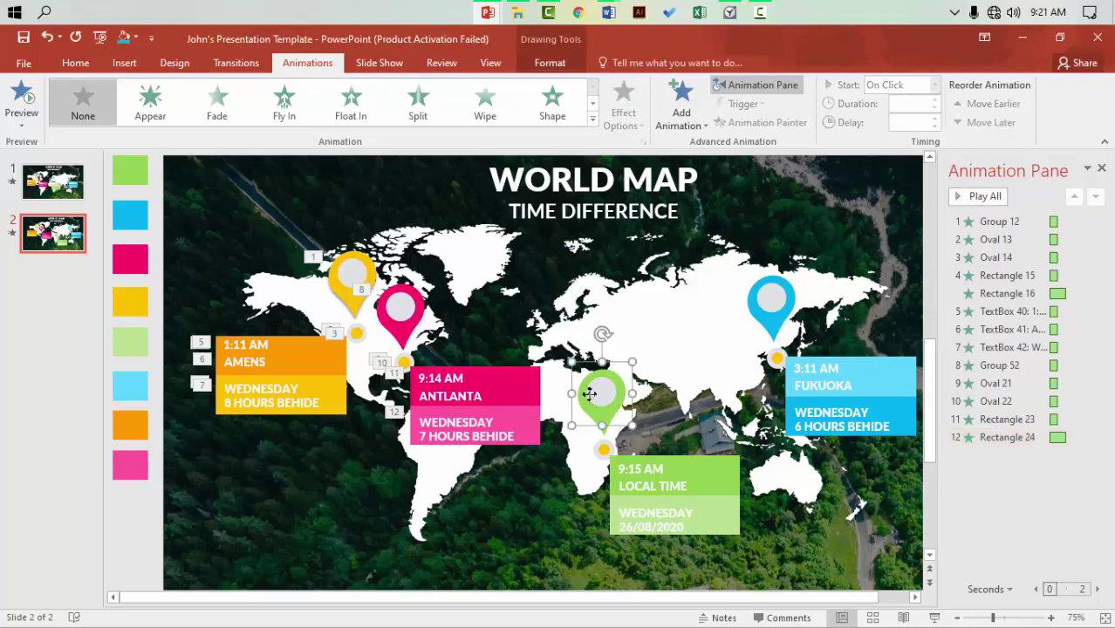
left_click(484, 103)
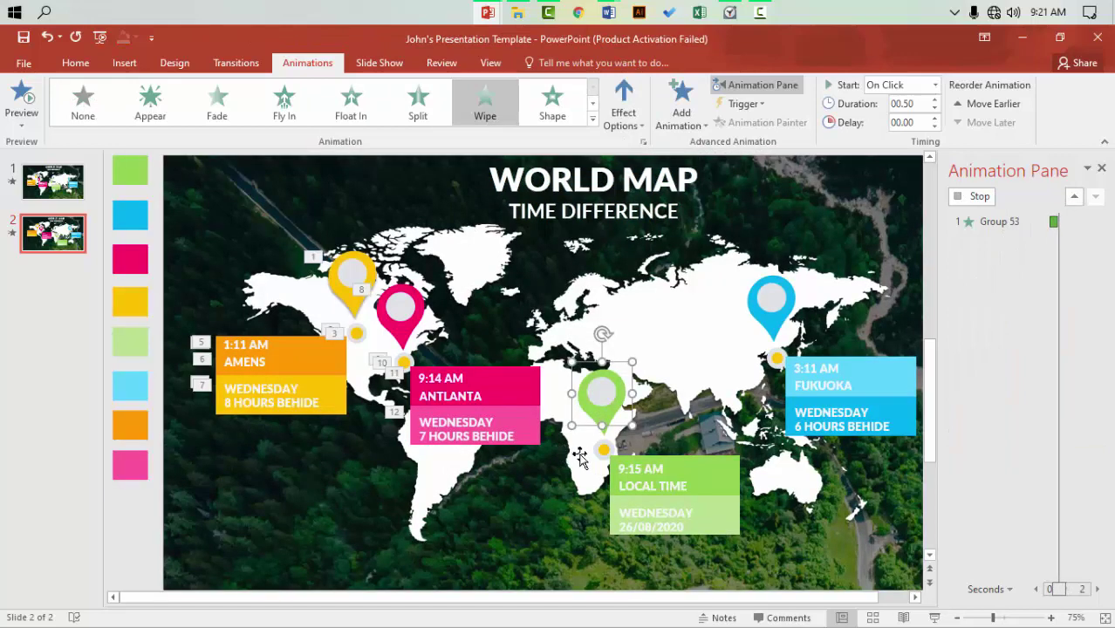
left_click(595, 452)
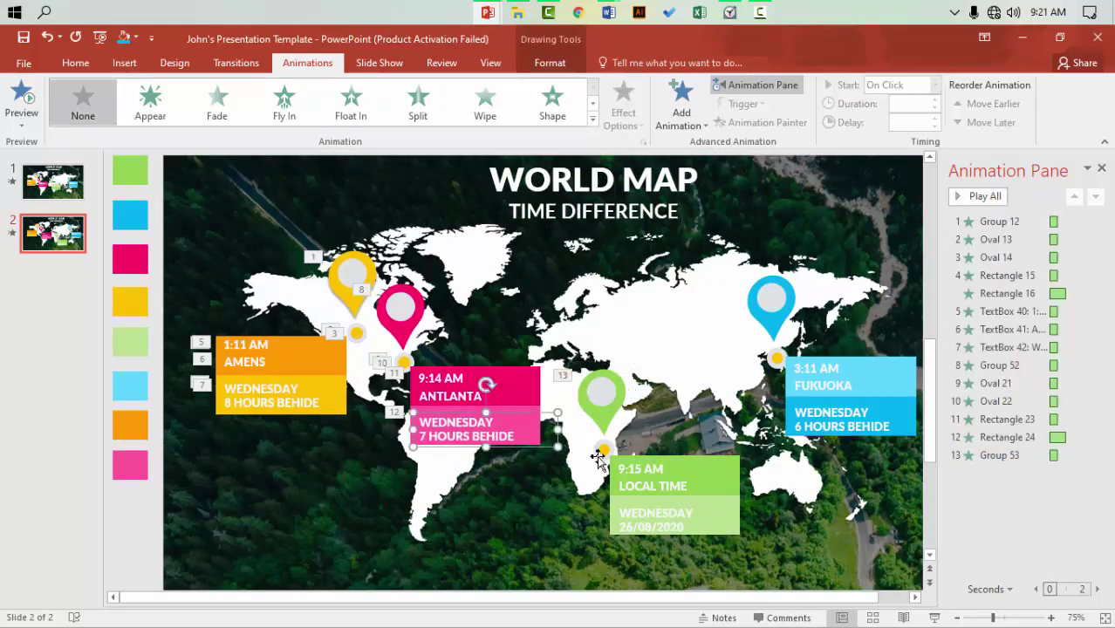
left_click(592, 119)
left_click(234, 246)
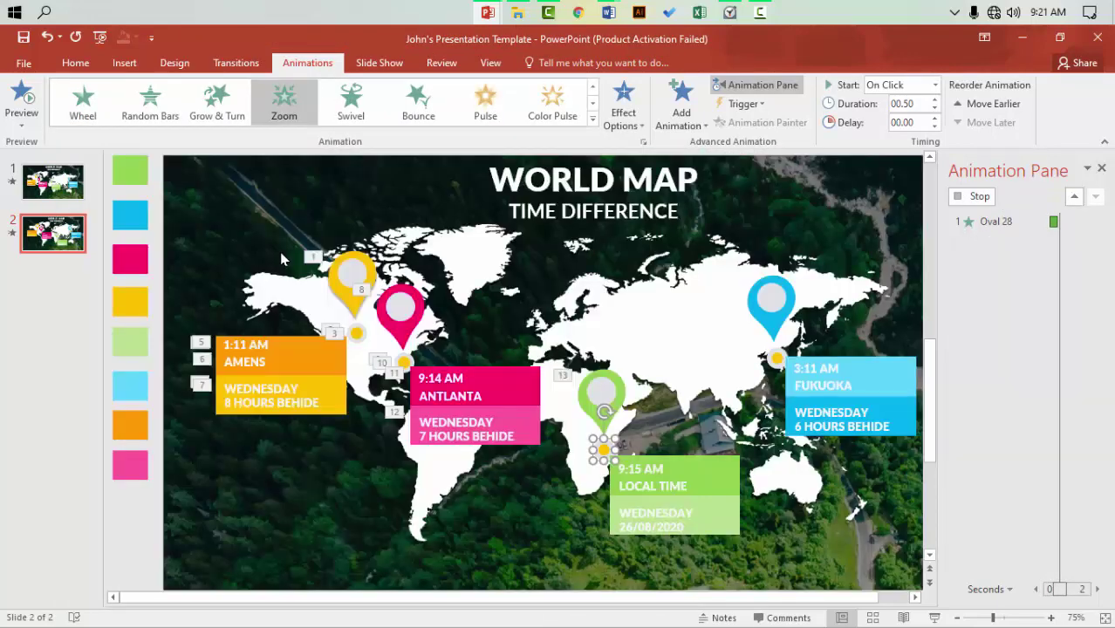
left_click(602, 450)
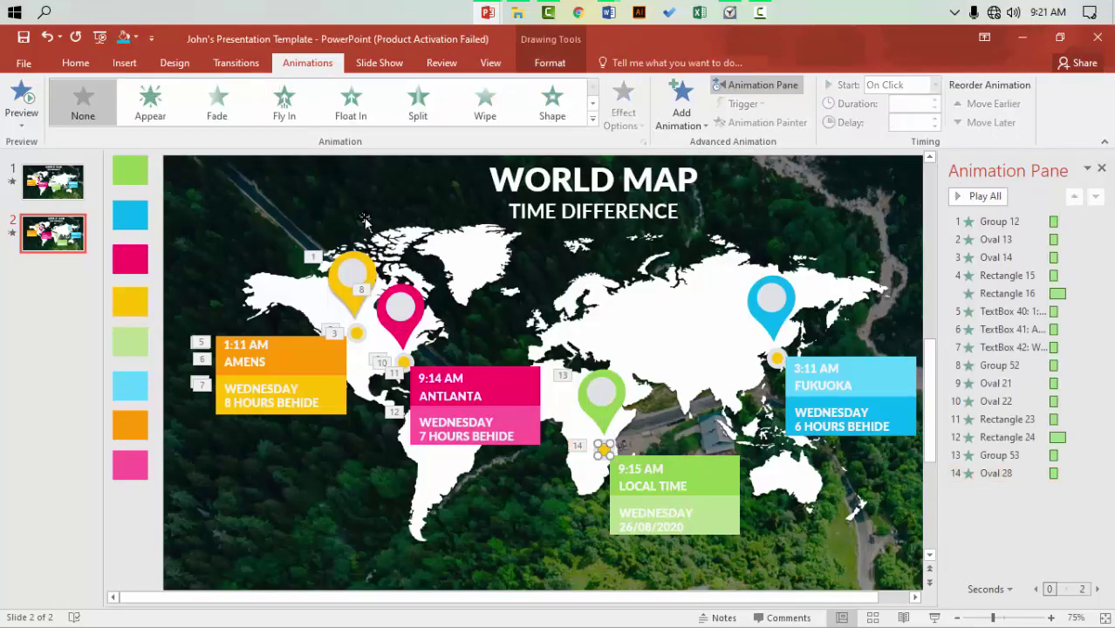
left_click(593, 119)
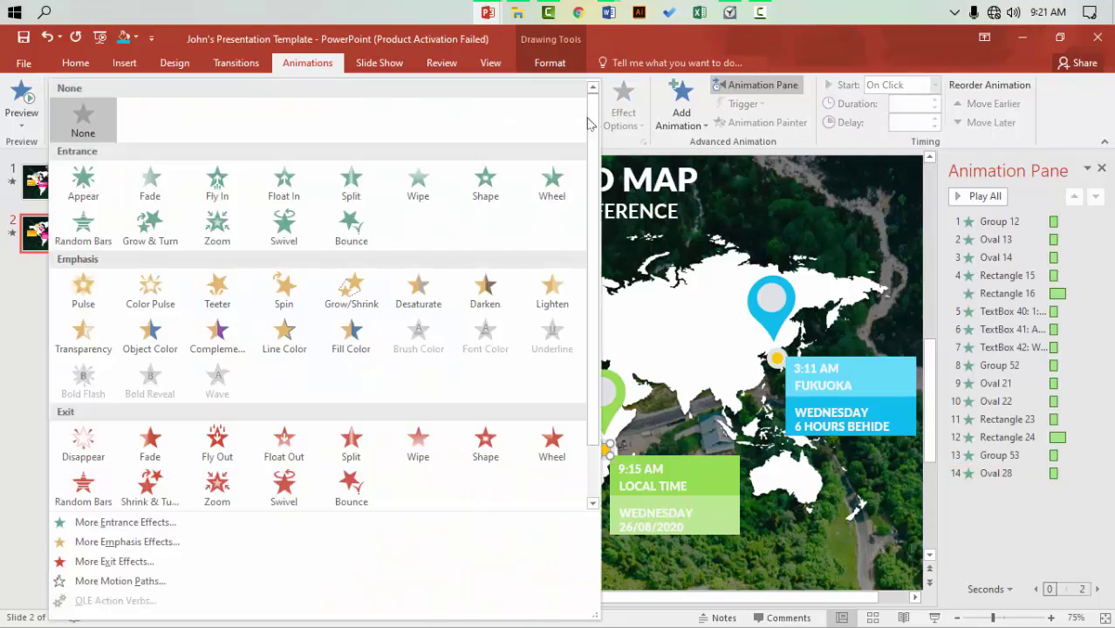
left_click(232, 235)
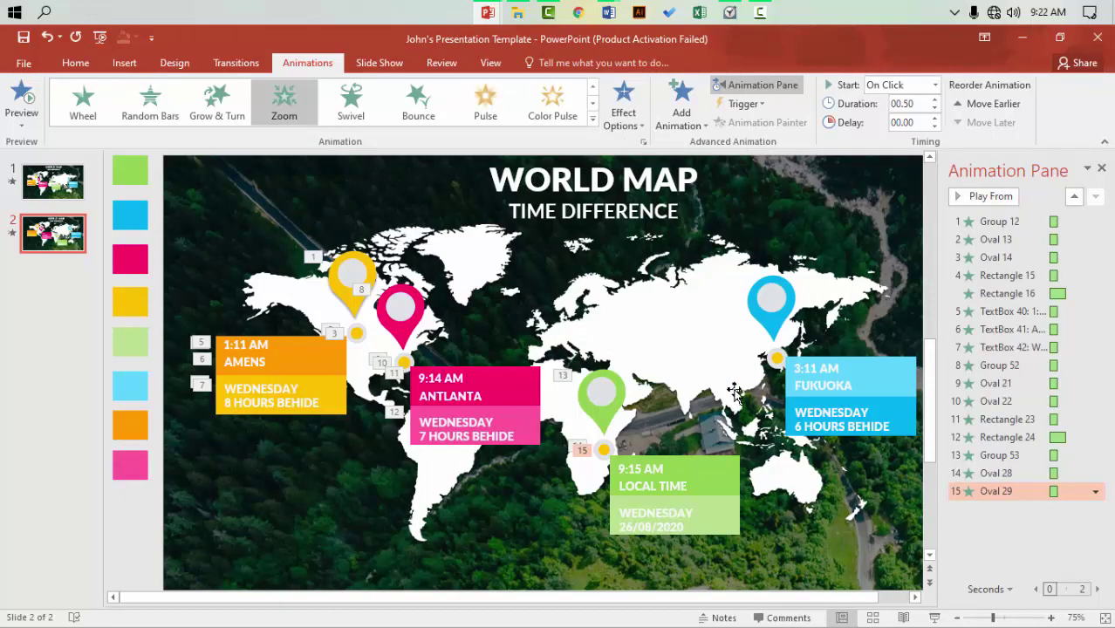
Give the green LOCAL TIME box an entrance from More Entrance Effects
left_click(707, 466)
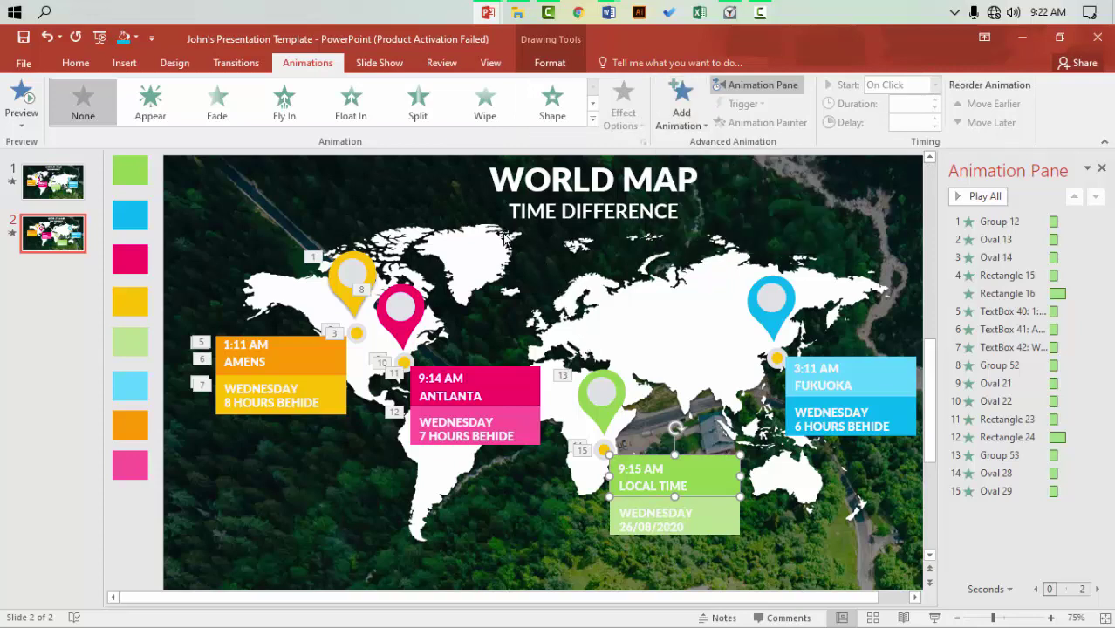
left_click(592, 118)
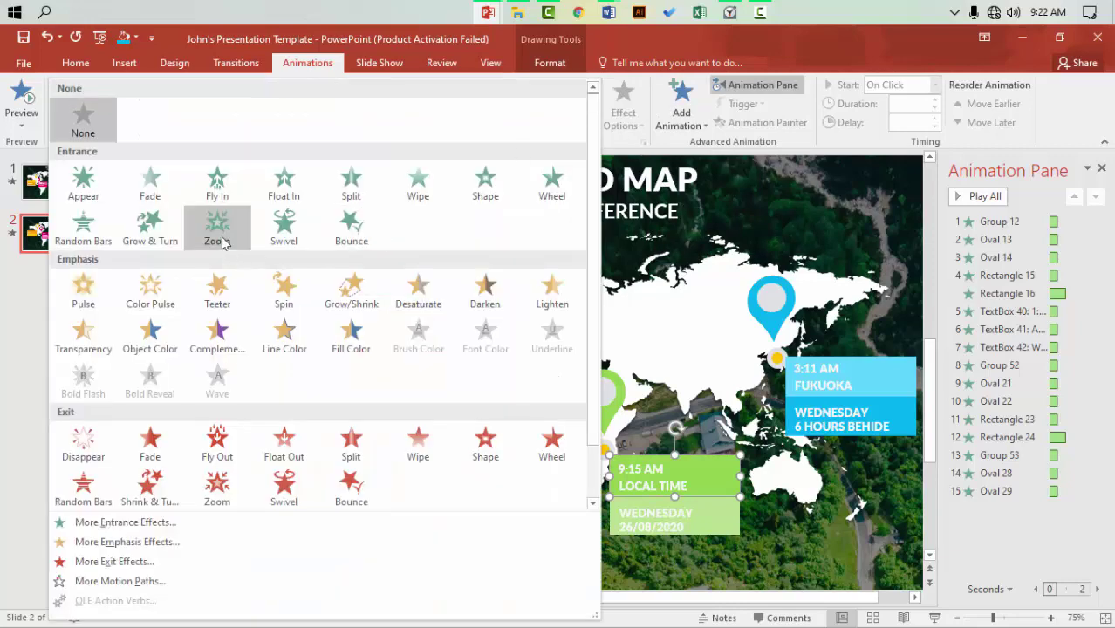
left_click(125, 521)
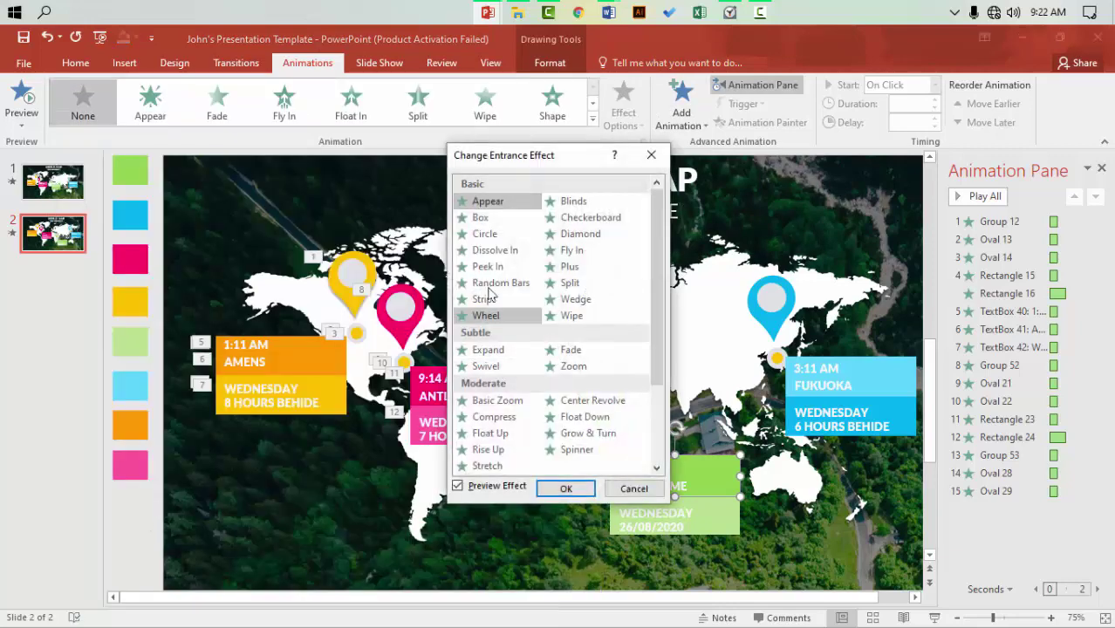
left_click(487, 266)
left_click(565, 489)
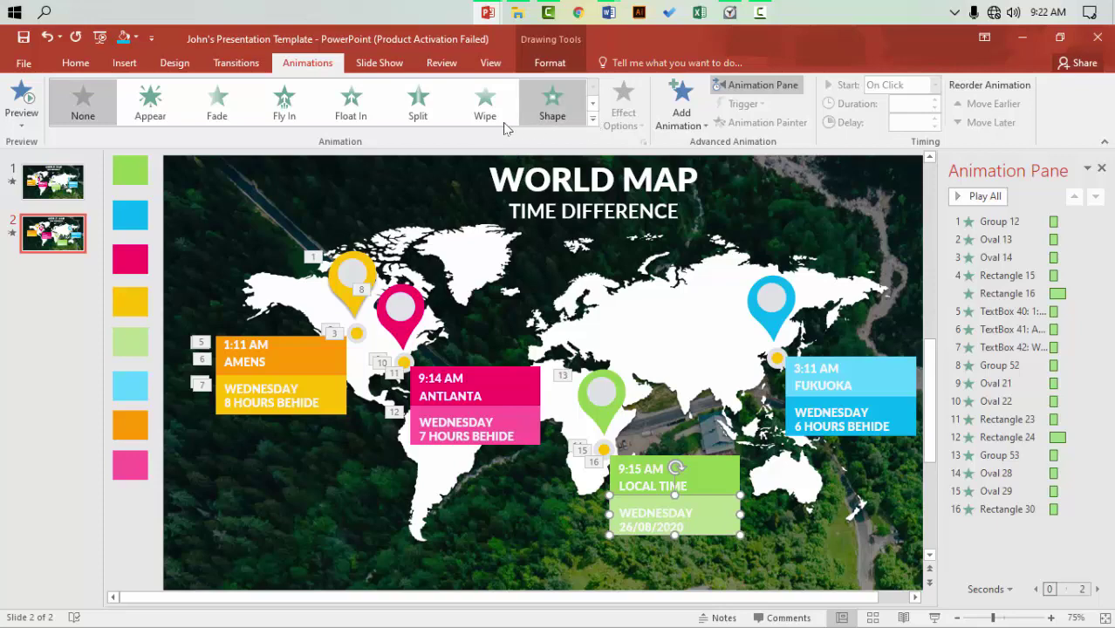
Give the lower green date box a Float In entrance floating down
left_click(352, 115)
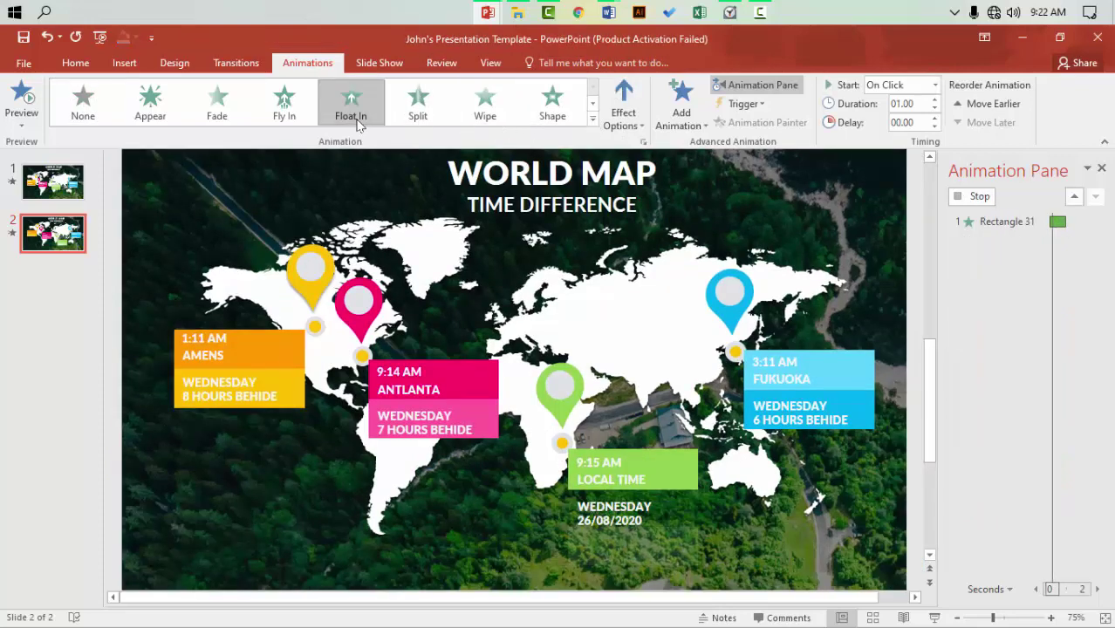
left_click(622, 105)
left_click(650, 207)
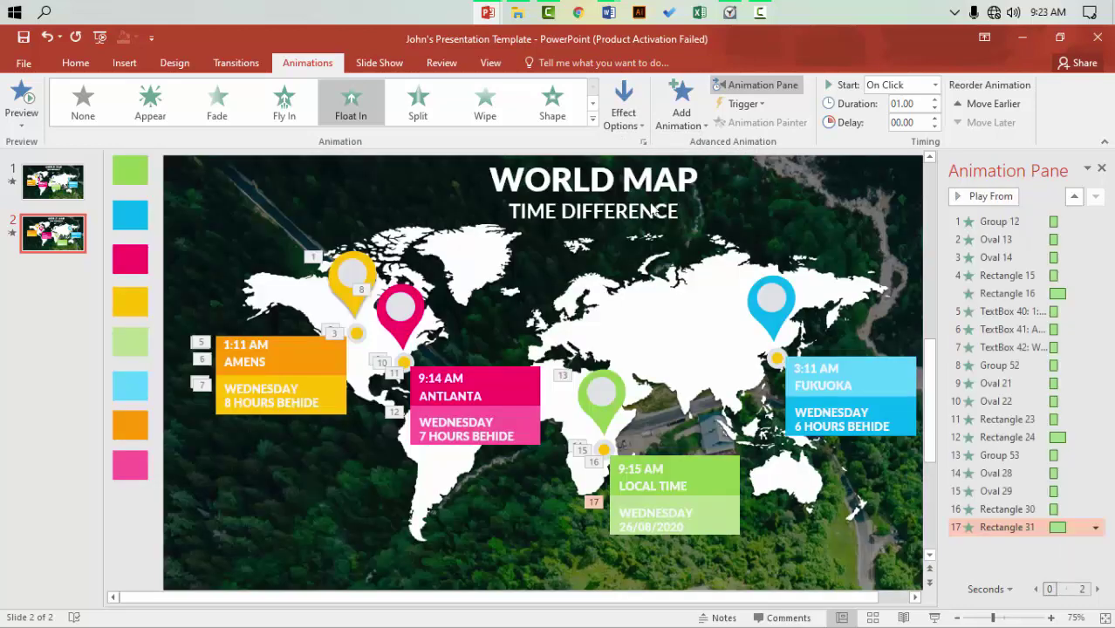
left_click(660, 461)
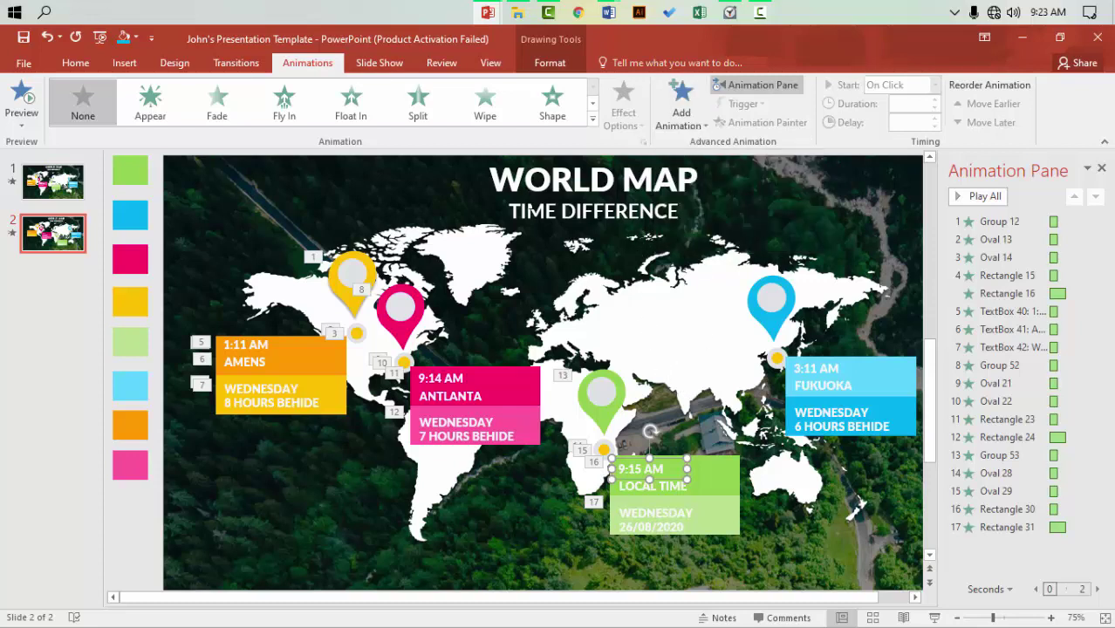
Make the 9:15 AM text wipe in from the left
left_click(487, 111)
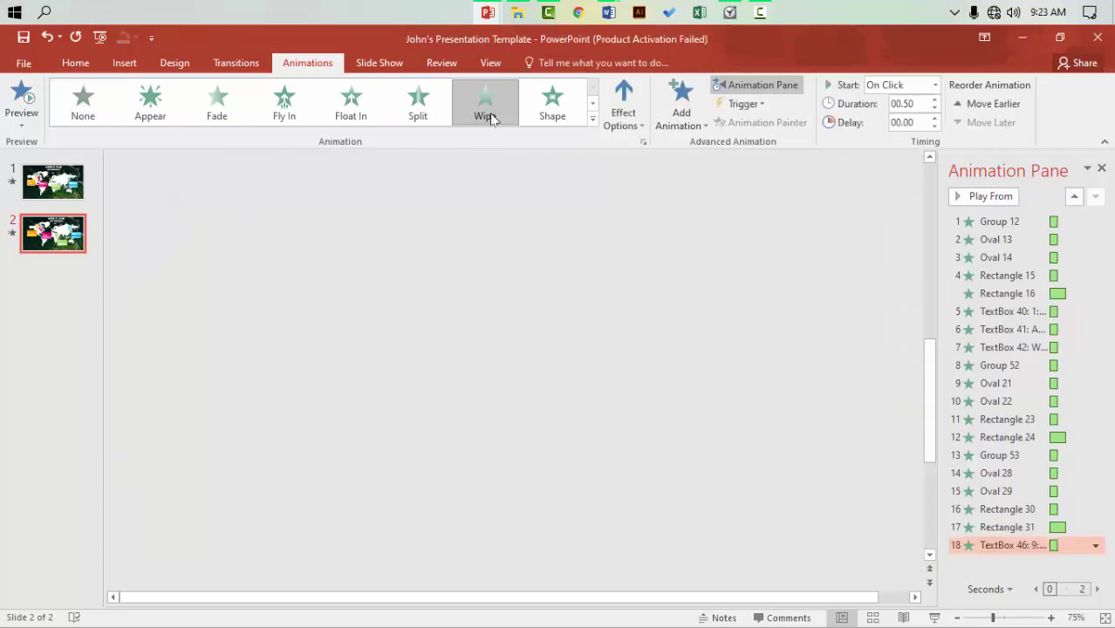
left_click(639, 128)
left_click(664, 139)
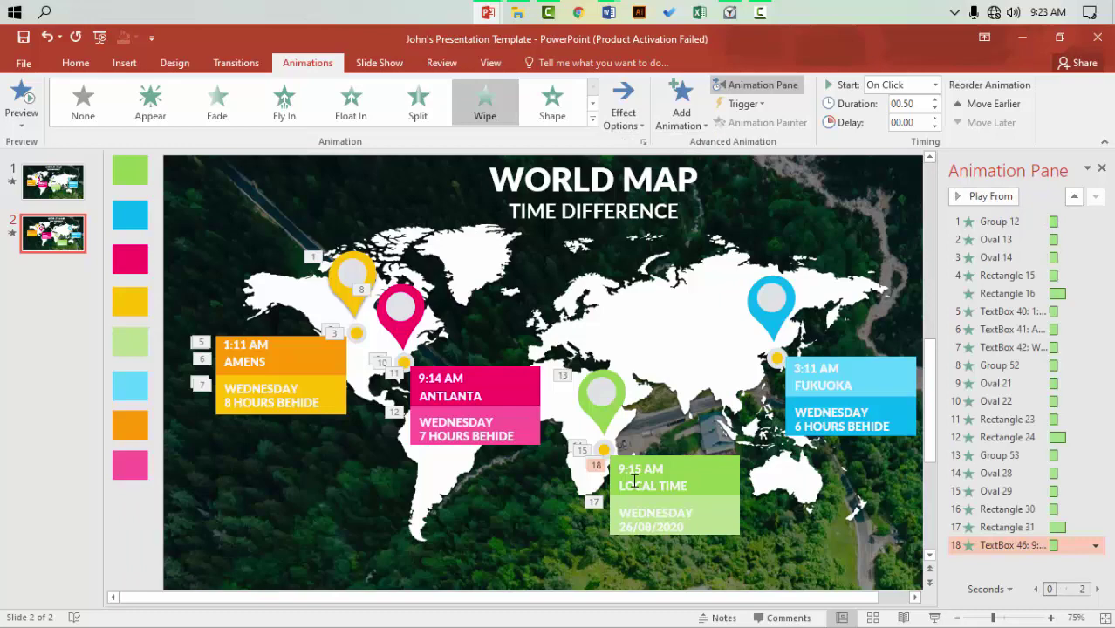
Fade in the LOCAL TIME and WEDNESDAY texts, and wipe in the blue Fukuoka pin
left_click(643, 484)
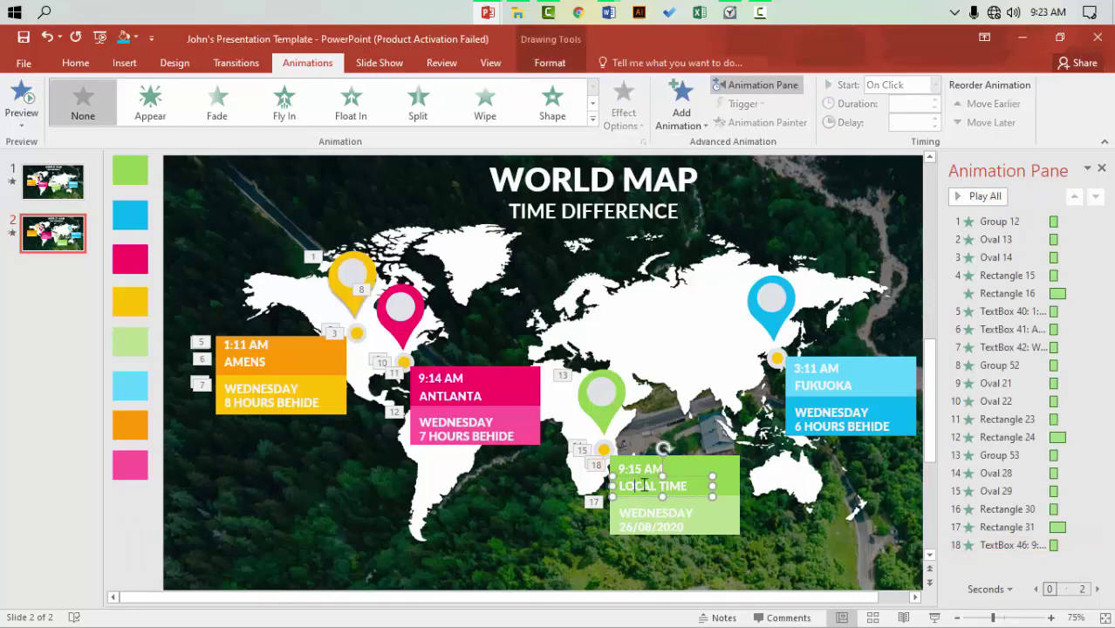
left_click(229, 108)
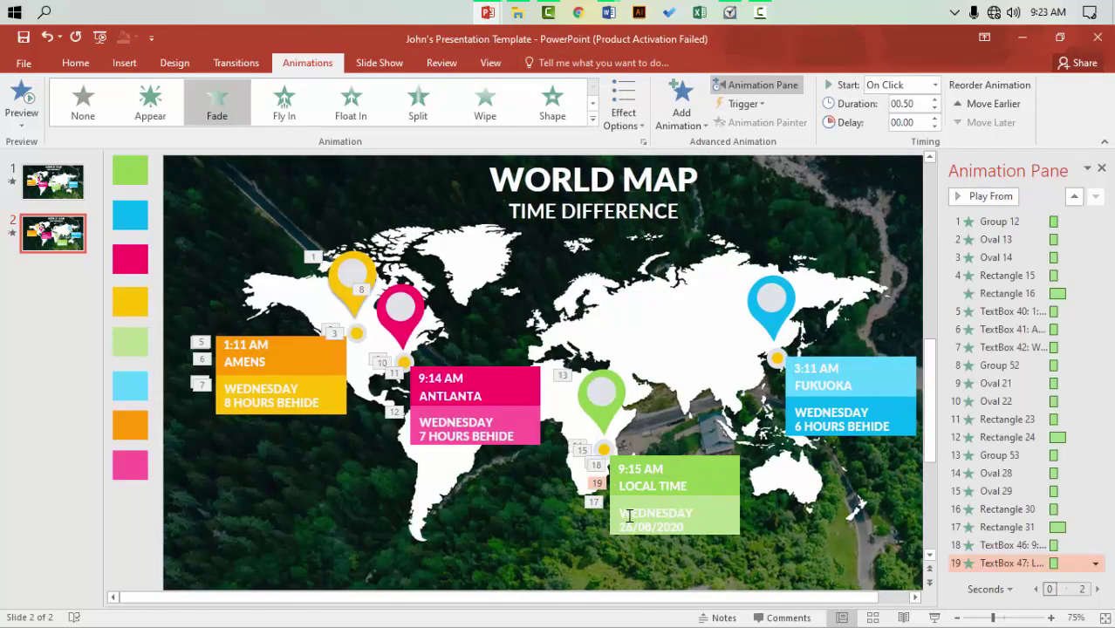
left_click(628, 514)
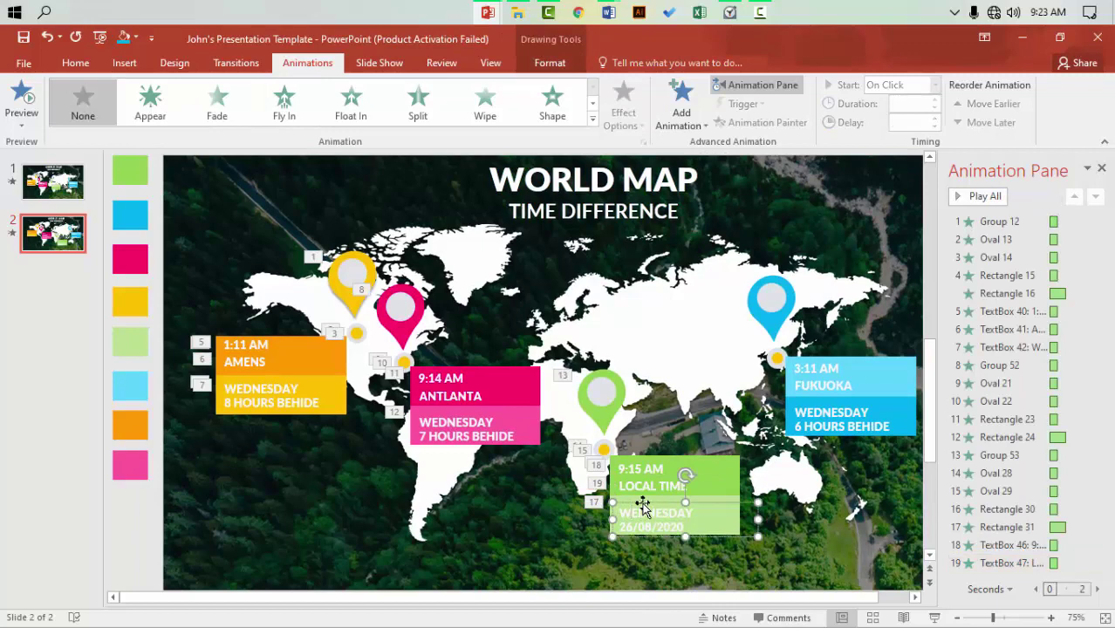
left_click(211, 103)
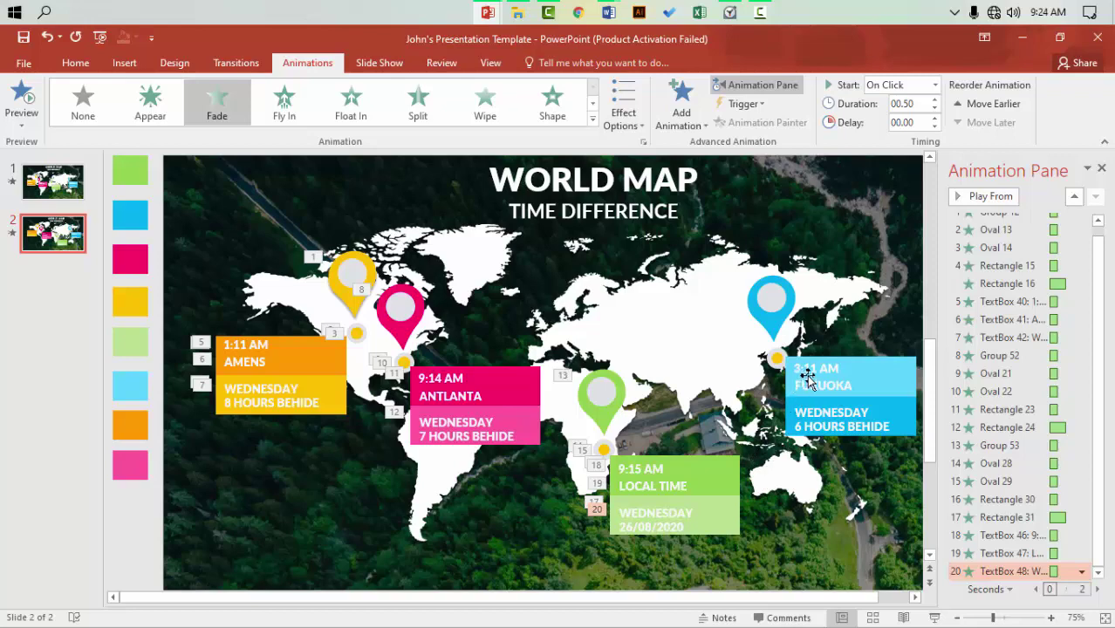
left_click(774, 306)
left_click(485, 104)
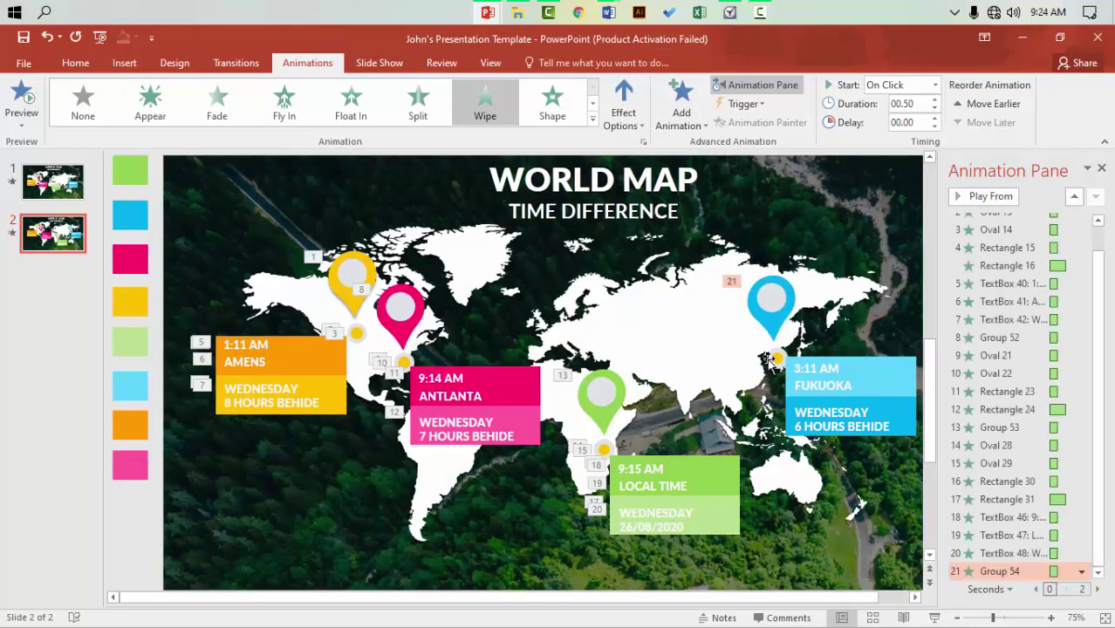
Give both Fukuoka dots, Oval 35 and 36, a Zoom entrance
left_click(764, 358)
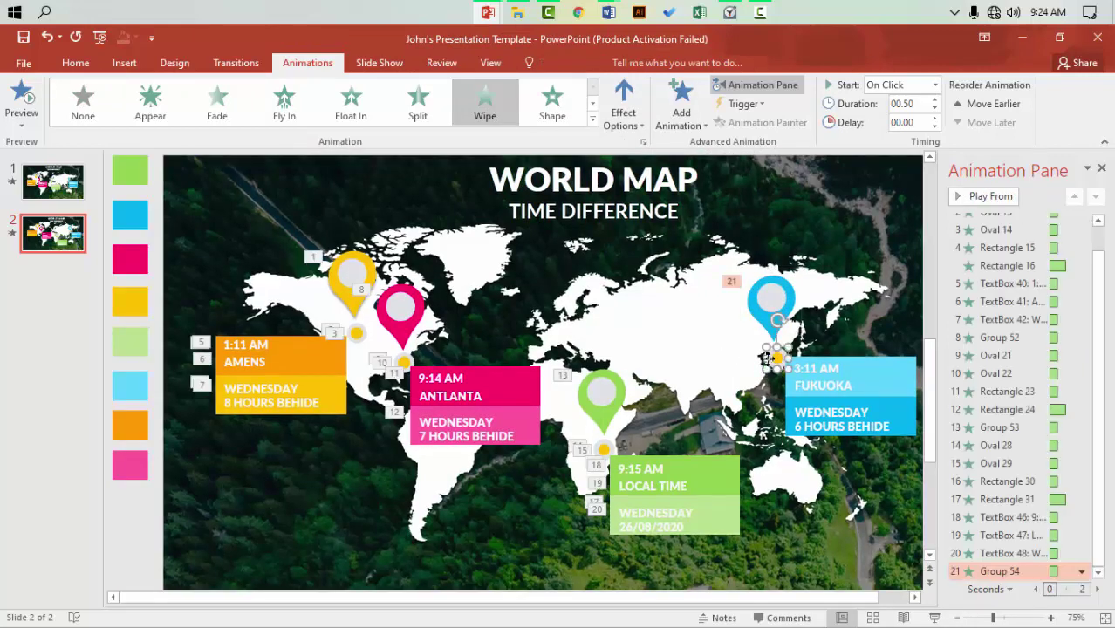
left_click(592, 125)
left_click(217, 228)
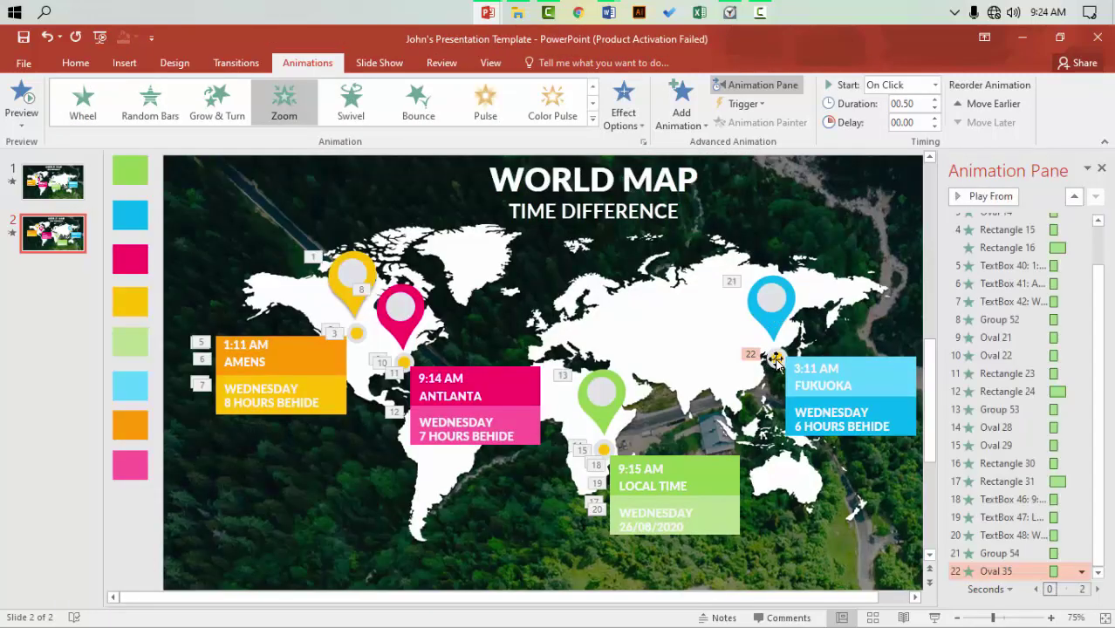
left_click(774, 358)
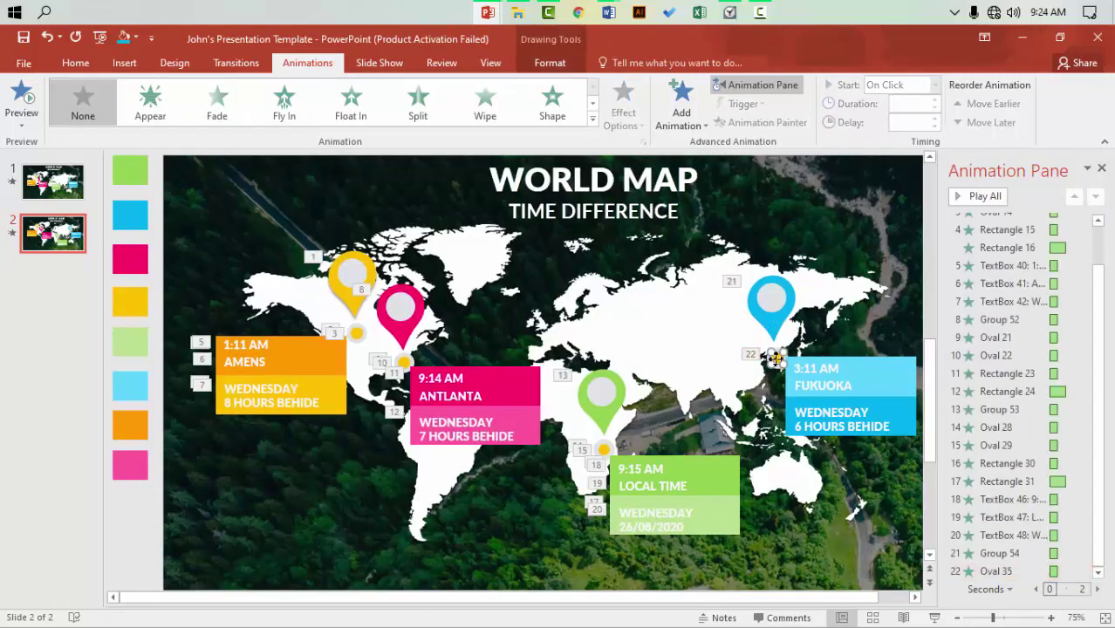
left_click(593, 120)
left_click(217, 232)
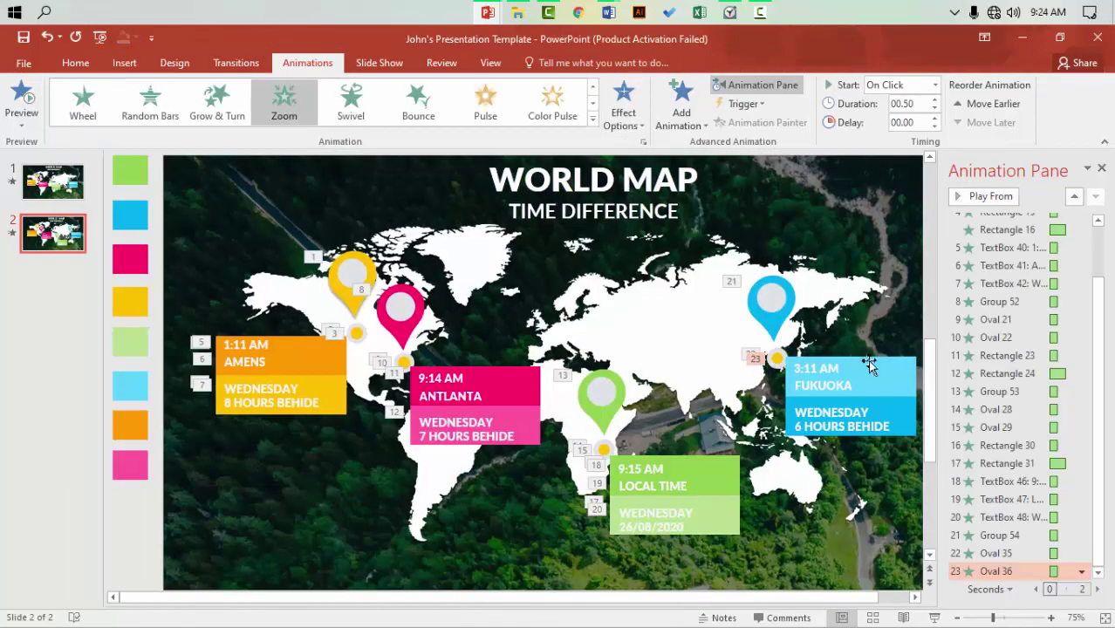
Give the FUKUOKA time box a Peek In entrance
left_click(866, 365)
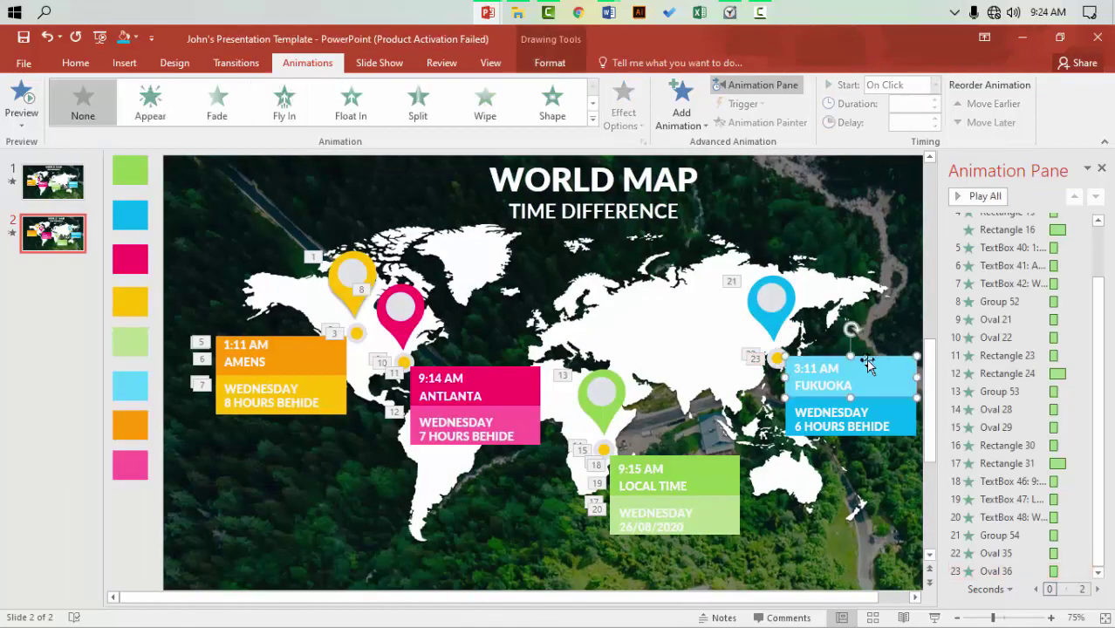
left_click(592, 120)
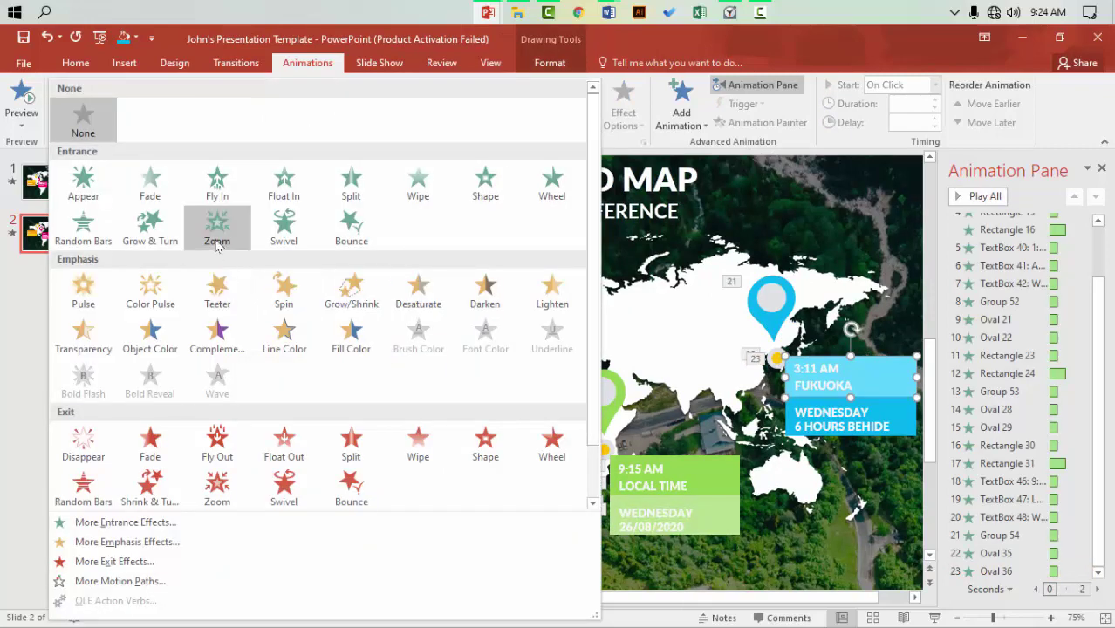
left_click(122, 522)
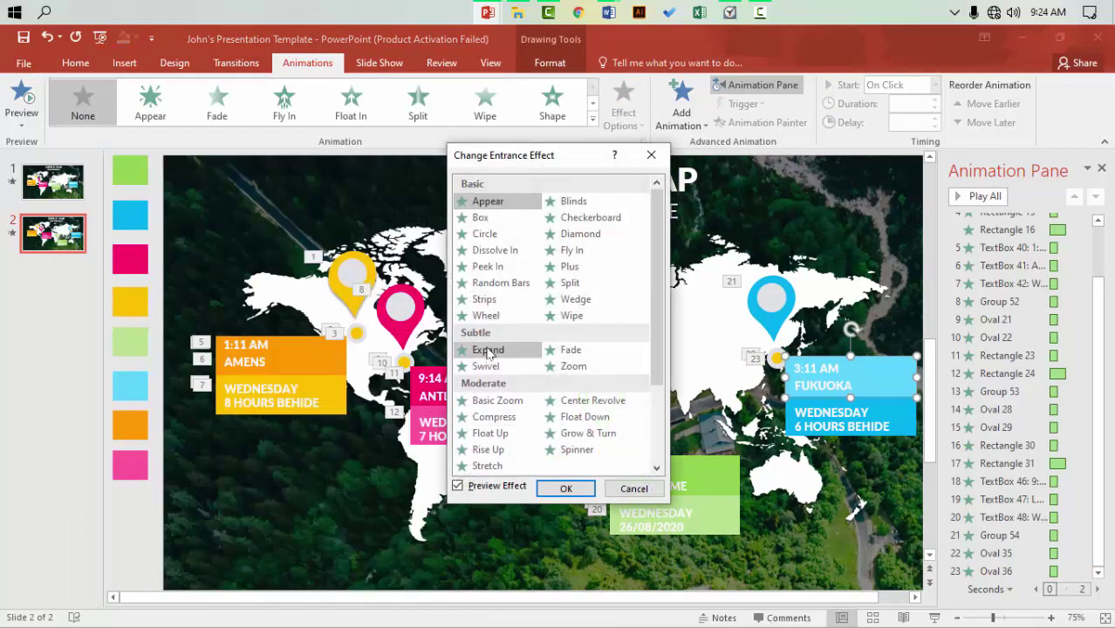
left_click(482, 266)
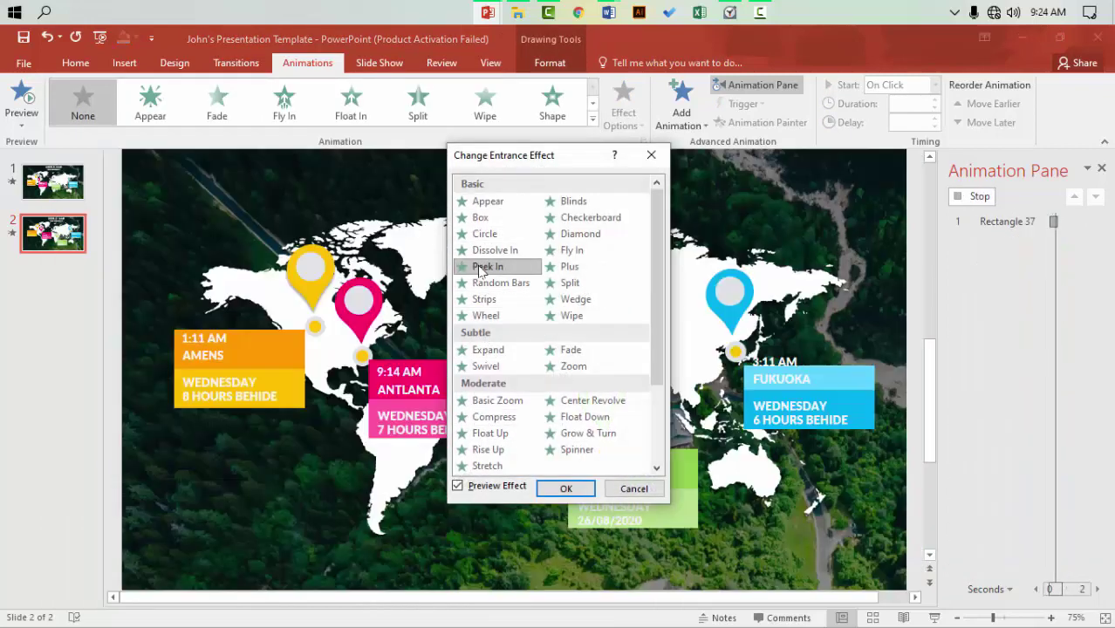
left_click(568, 488)
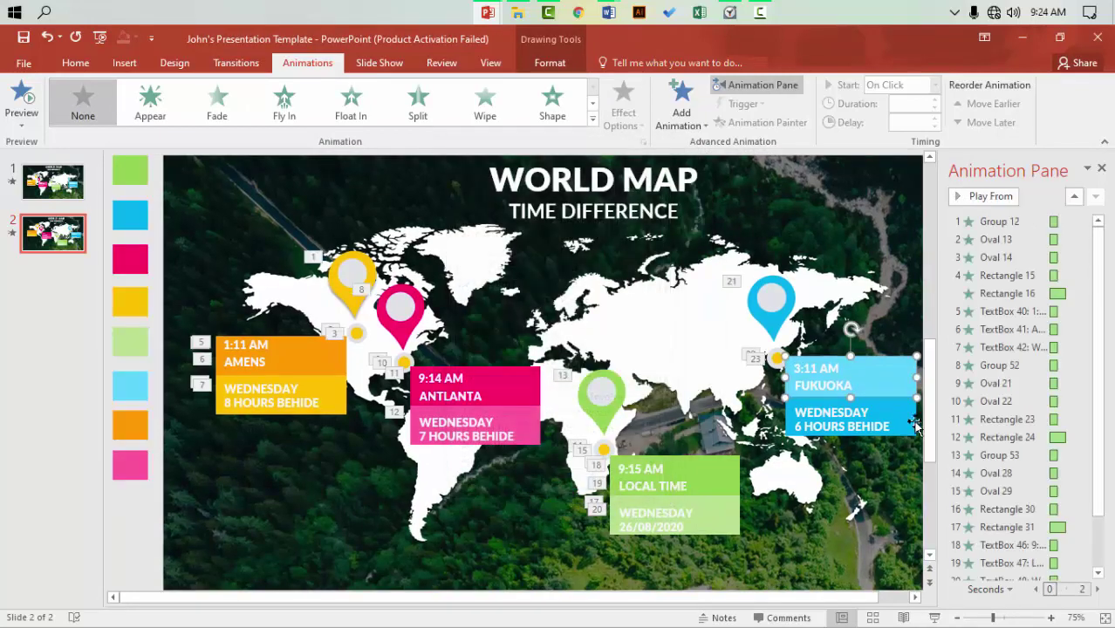
Give the lower WEDNESDAY box under Fukuoka a Float In entrance floating down
left_click(903, 410)
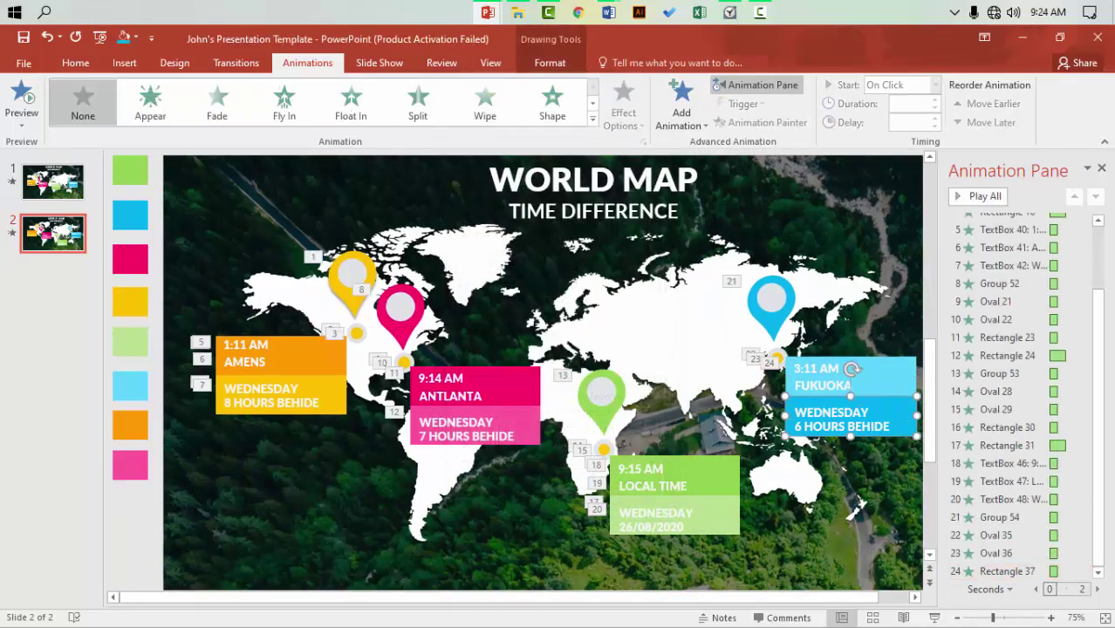
left_click(372, 112)
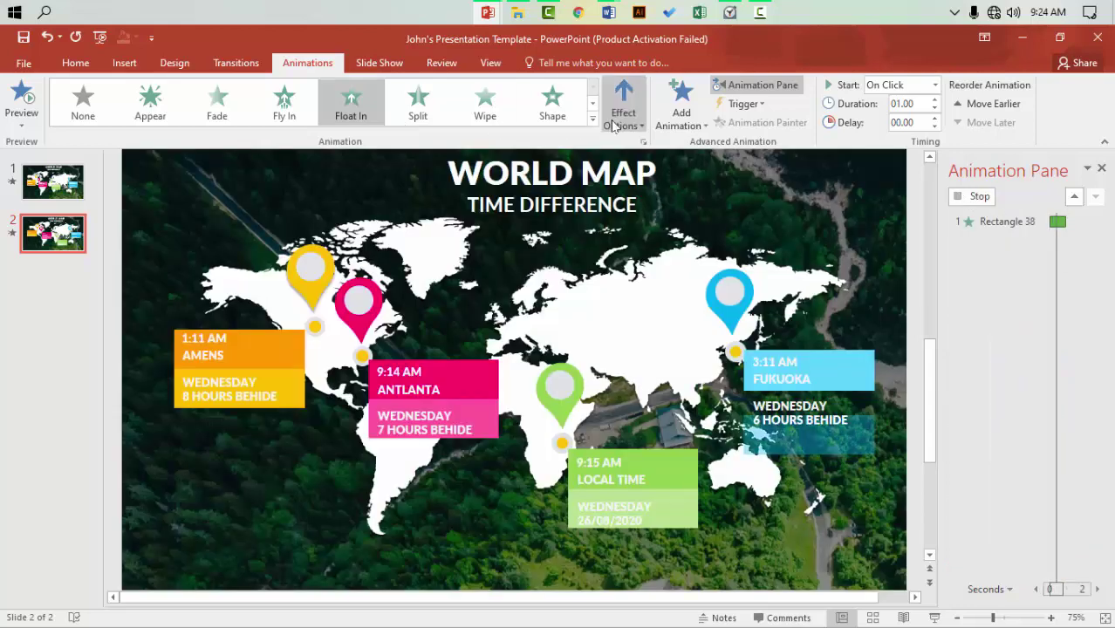
left_click(613, 126)
left_click(663, 207)
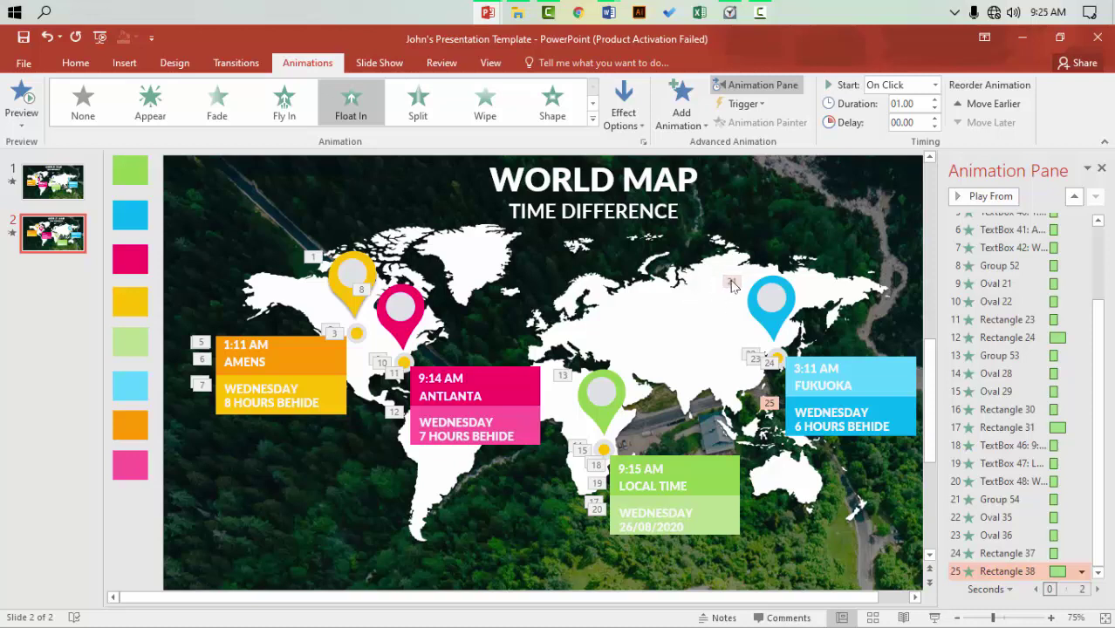
left_click(593, 183)
left_click(756, 85)
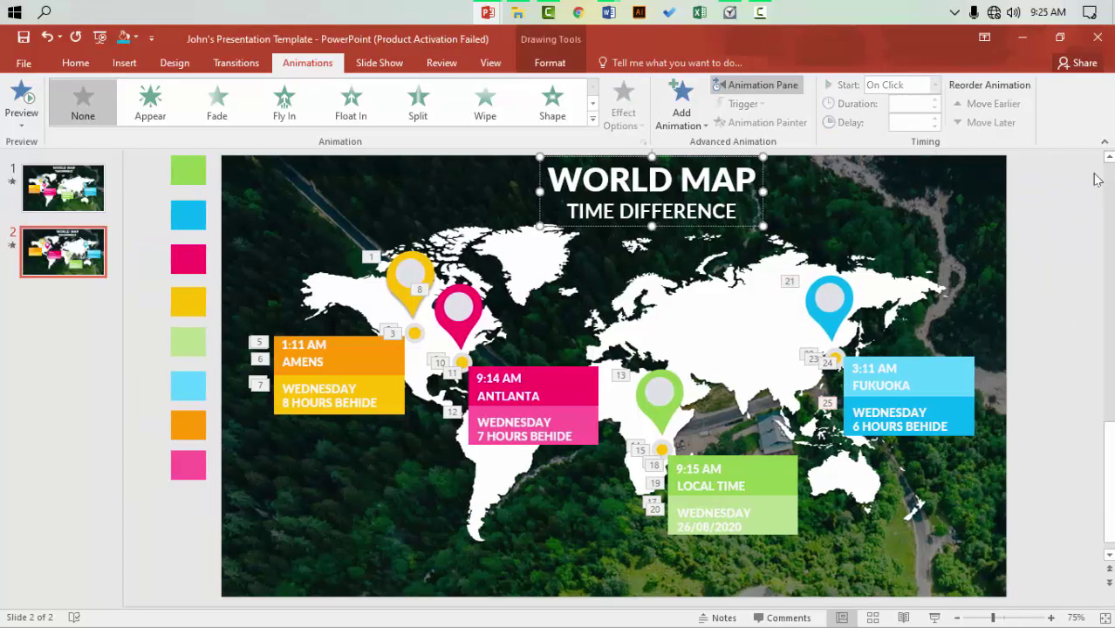
Preview all 25 entrance animations, then reopen the Animation Pane
left_click(22, 99)
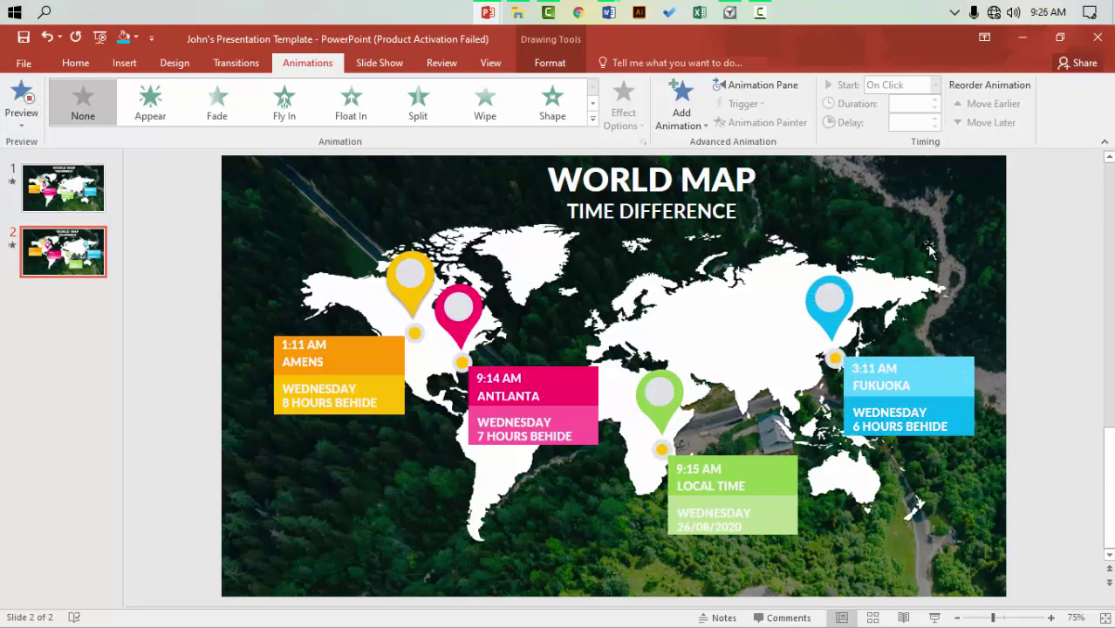
left_click(755, 84)
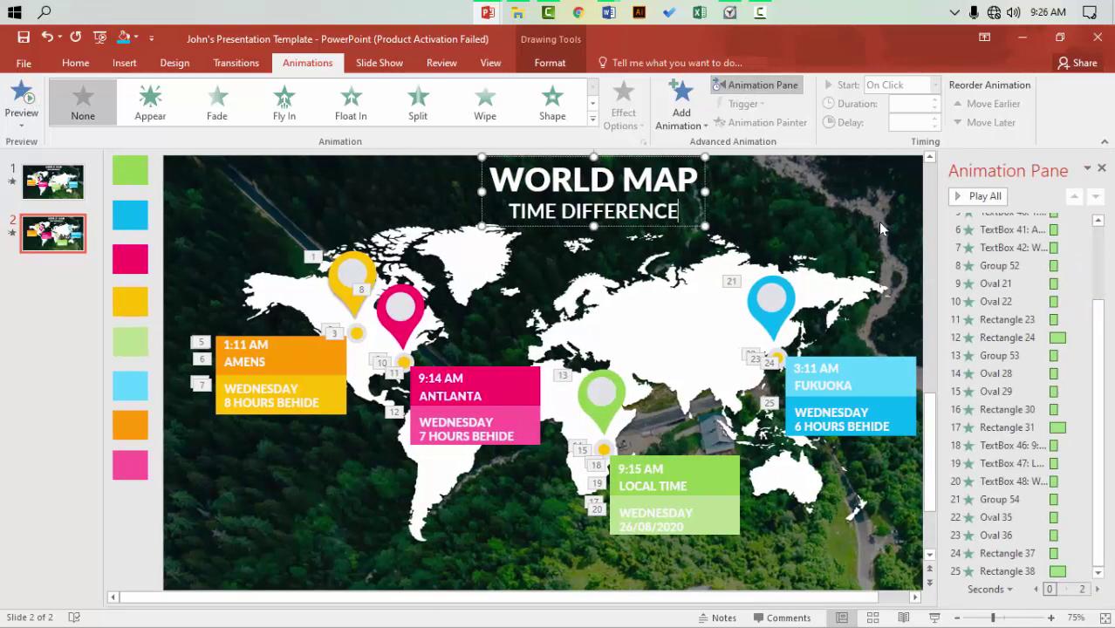
Set Rectangle 24, 31 and 38 to Start With Previous, then preview the sequence
left_click(1027, 336)
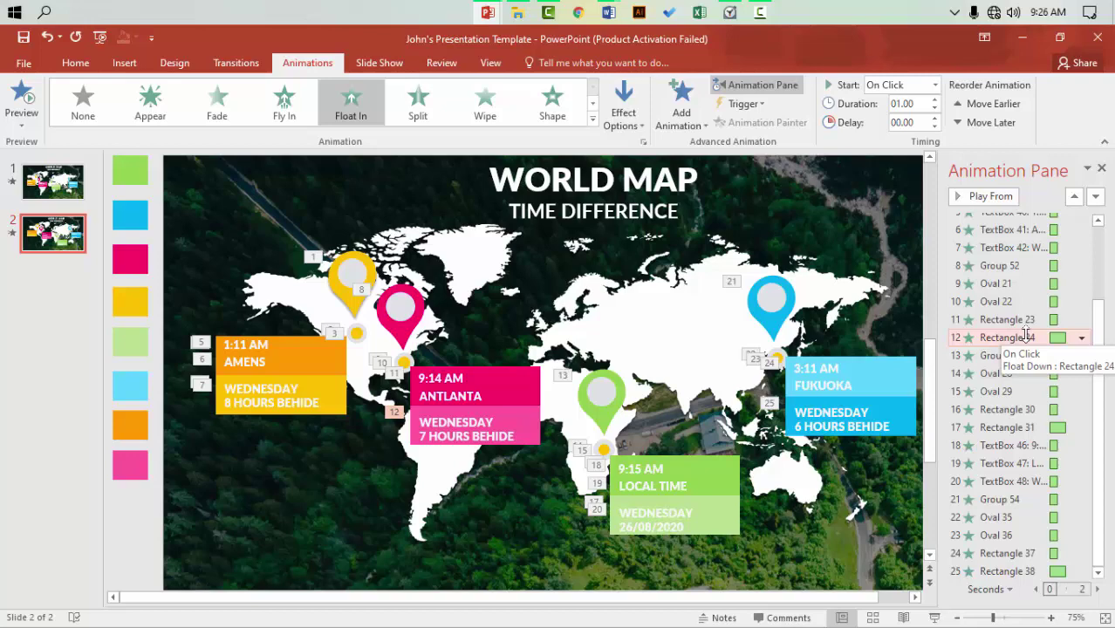
left_click(1007, 336)
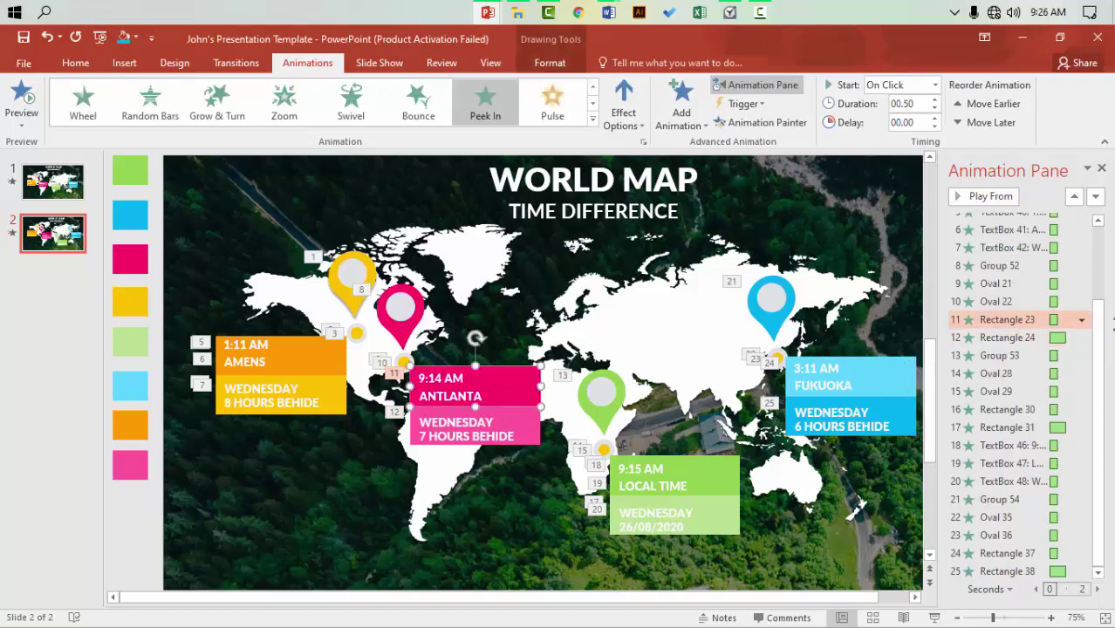
left_click(1082, 338)
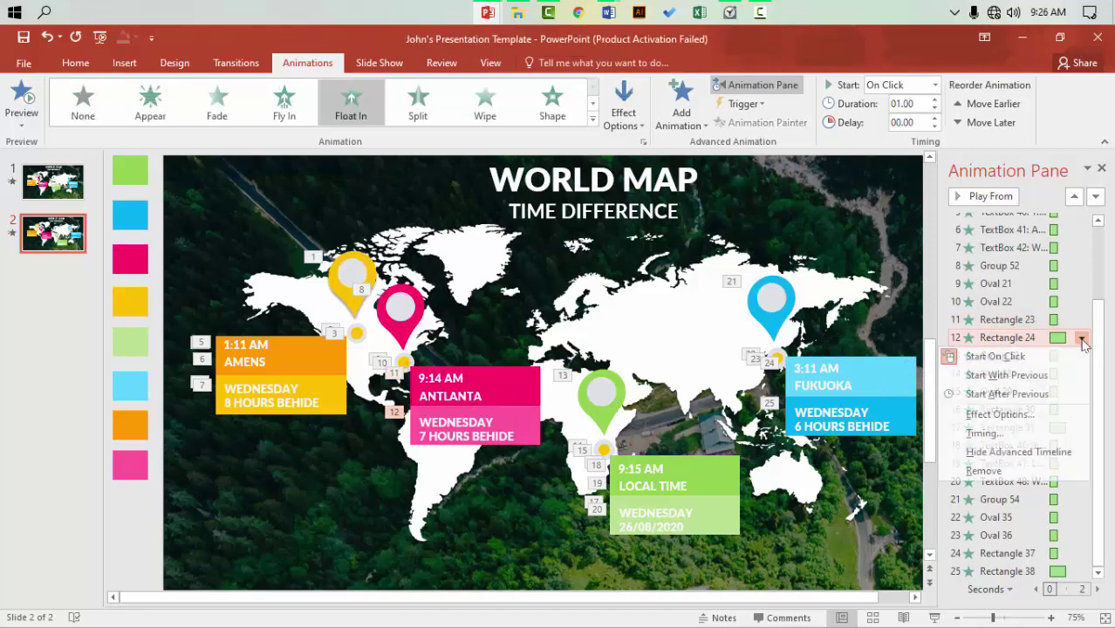
left_click(1008, 374)
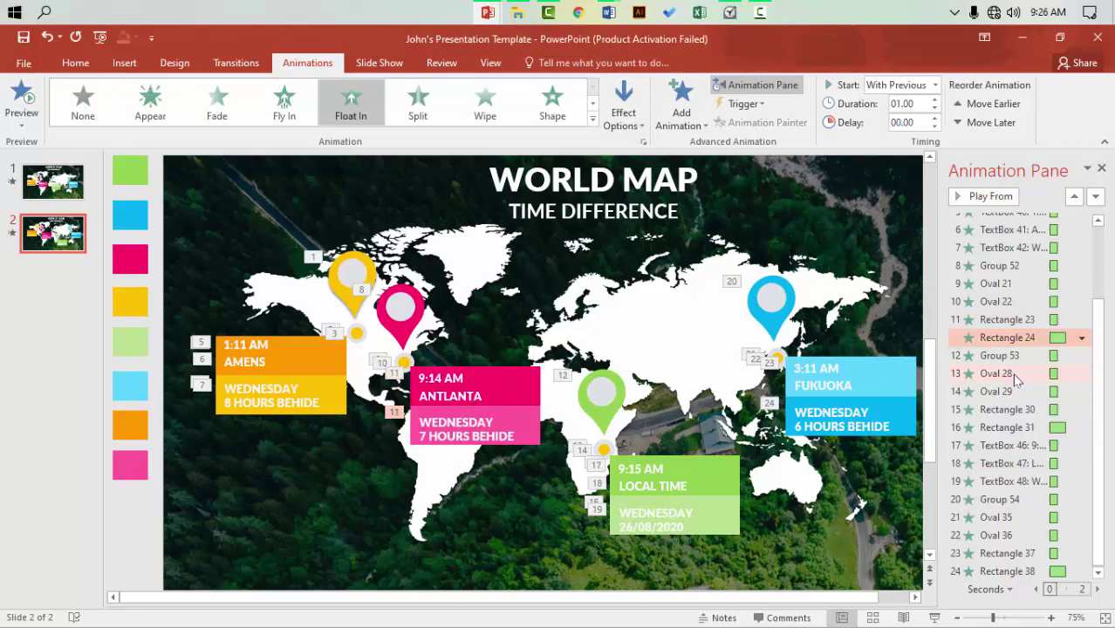
left_click(1042, 427)
left_click(1082, 427)
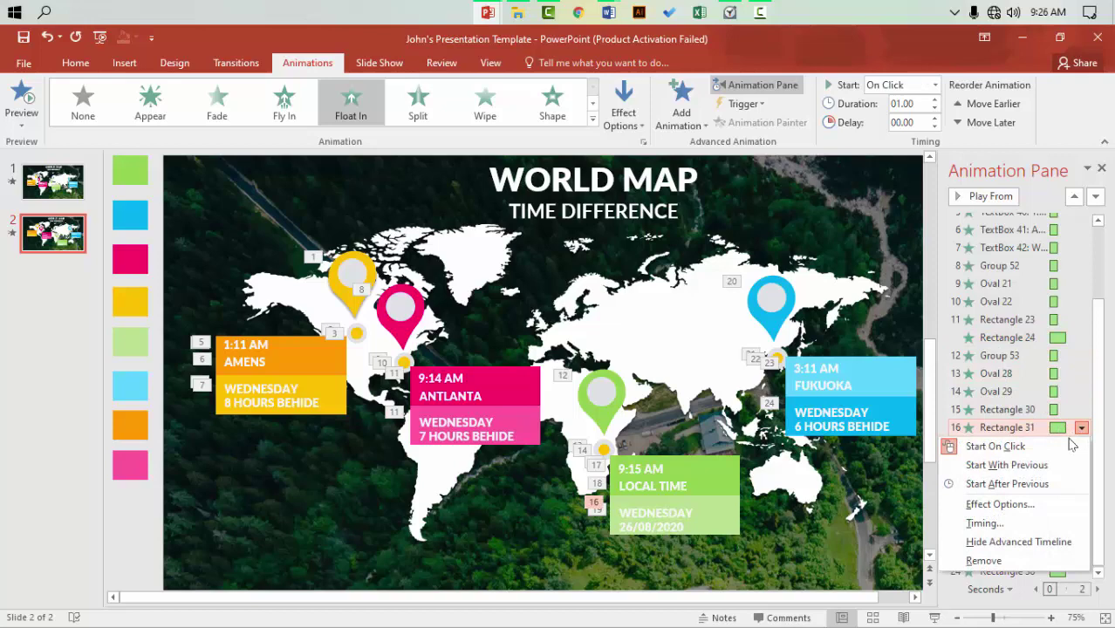
left_click(1021, 469)
left_click(1020, 572)
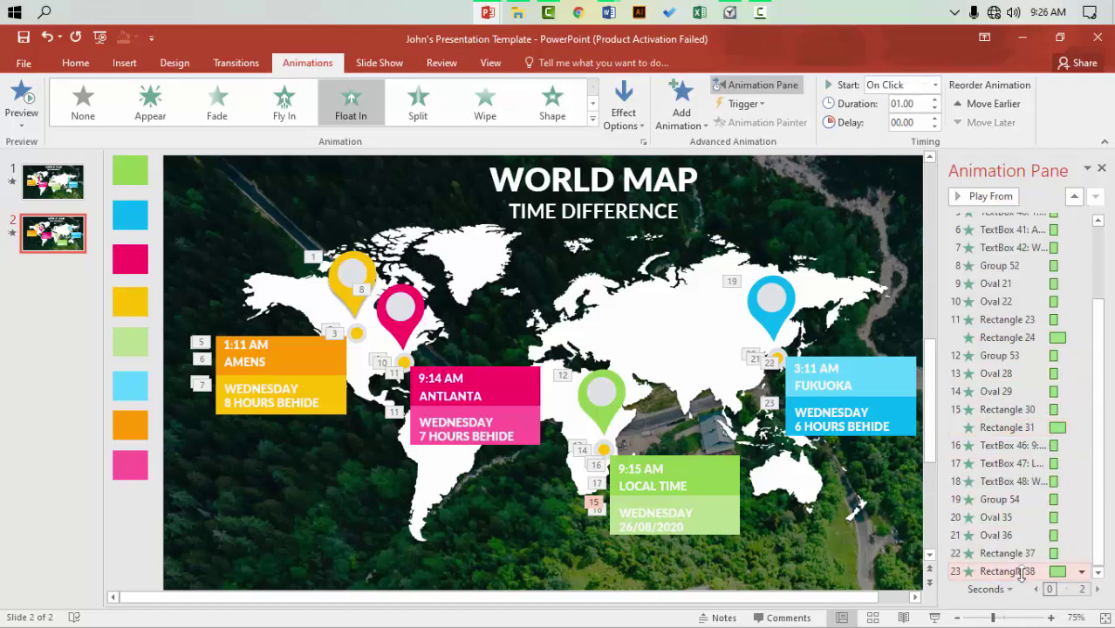
left_click(1082, 571)
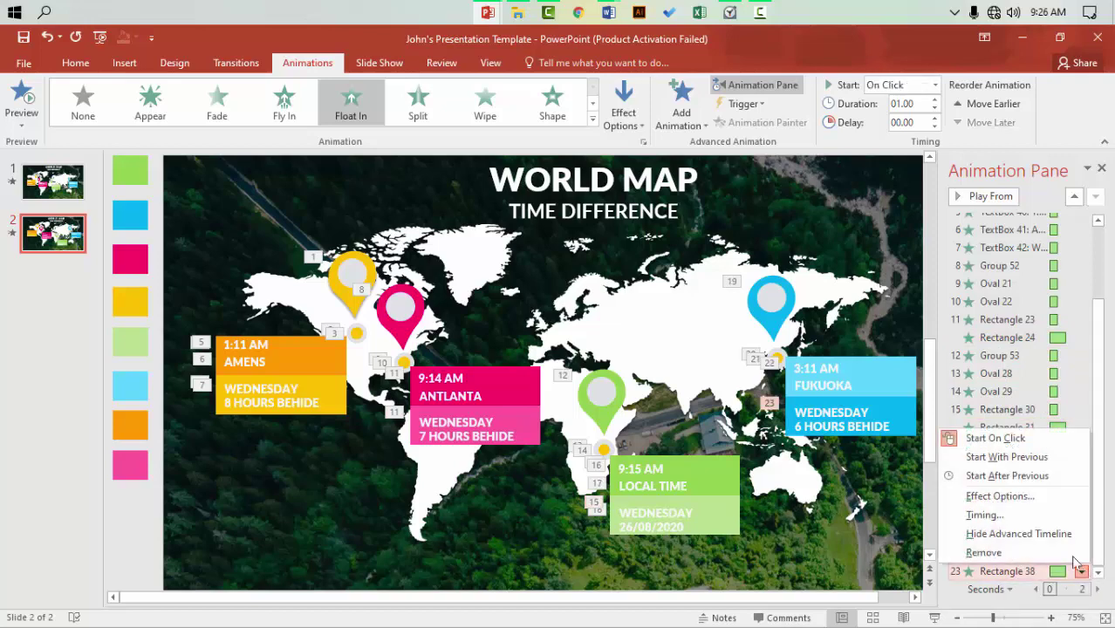
left_click(1004, 459)
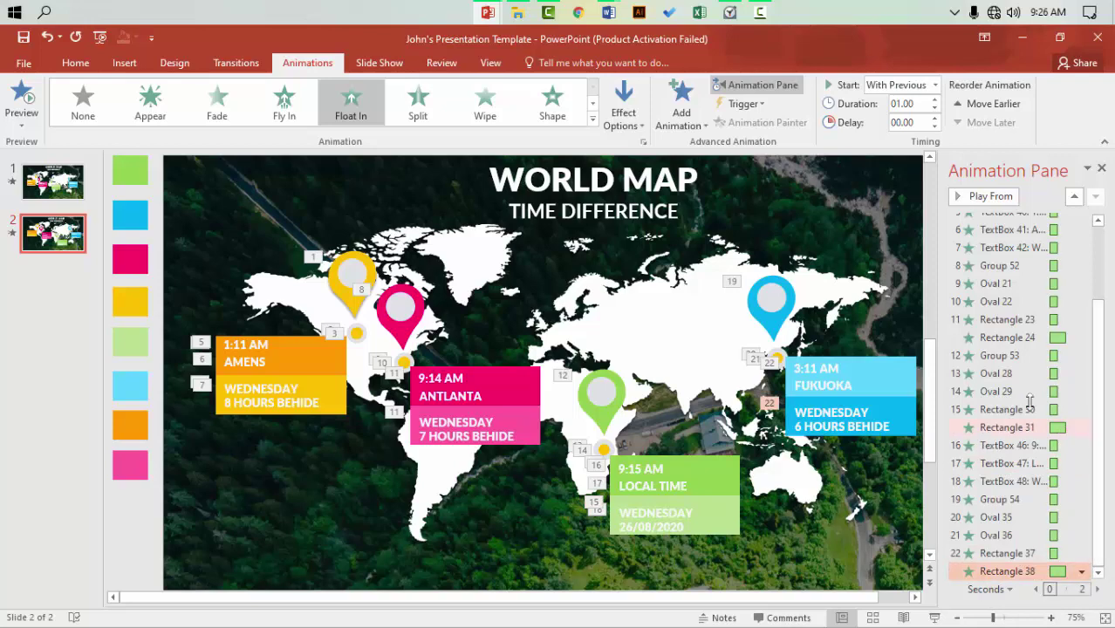
left_click(21, 95)
Nudge the WEDNESDAY 26/08/2020 date text slightly higher in the green LOCAL TIME box
left_click(636, 510)
left_click_drag(619, 513, 684, 541)
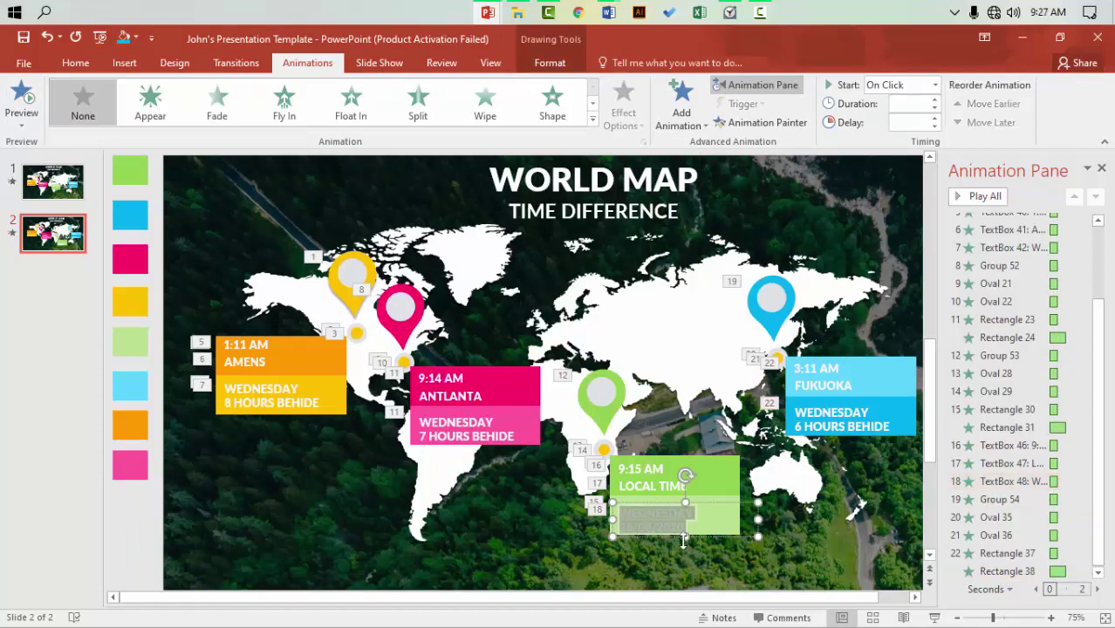
left_click(76, 64)
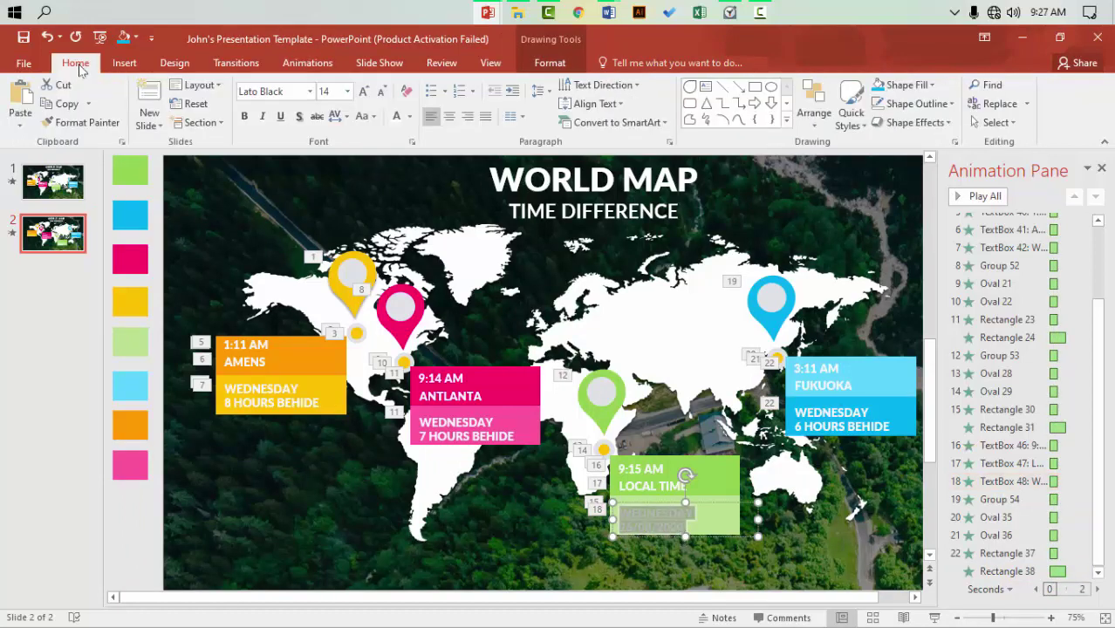
left_click(262, 117)
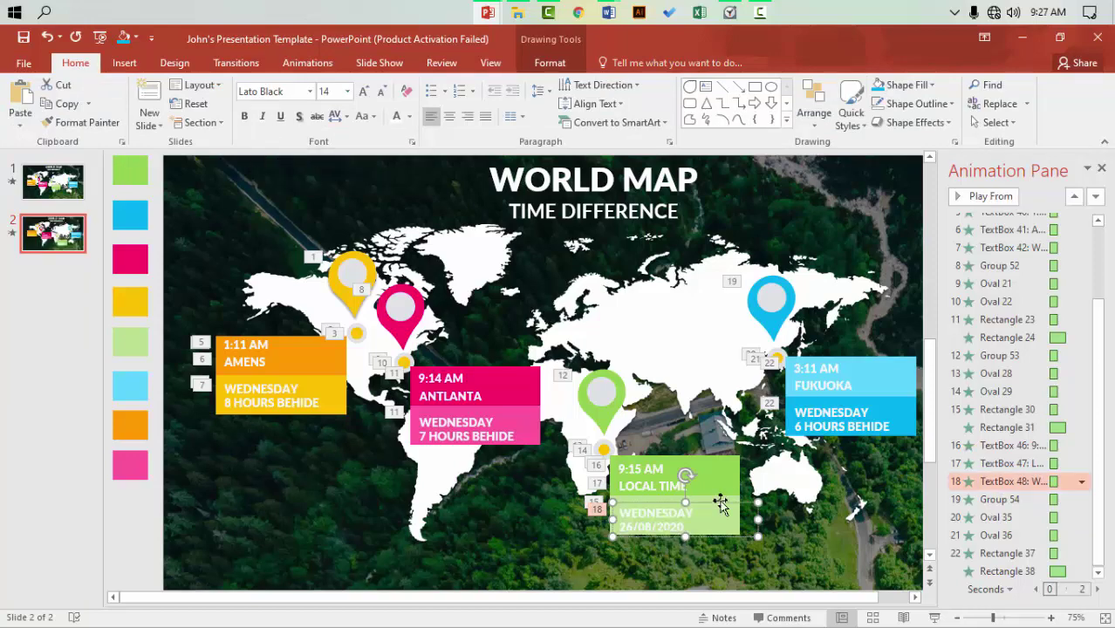
left_click_drag(721, 504, 717, 500)
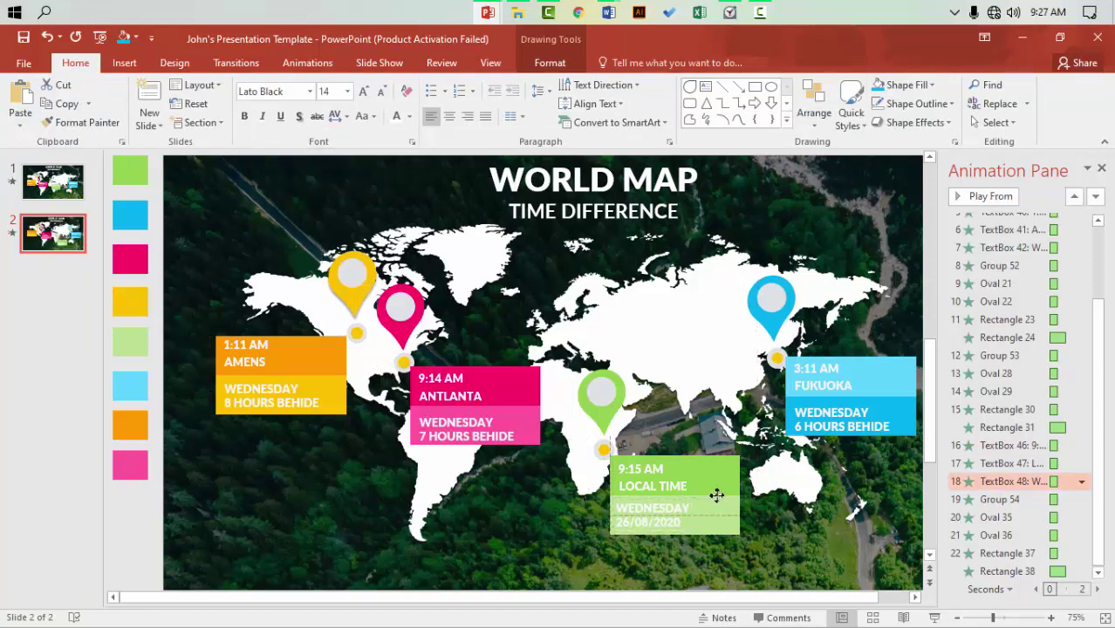
left_click(451, 373)
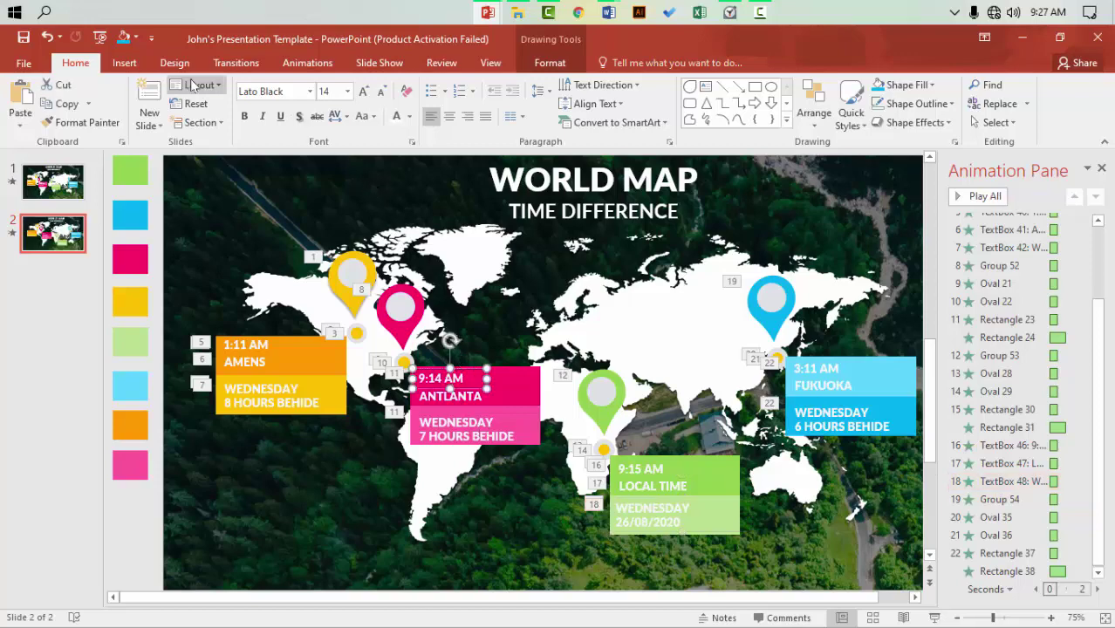
Wipe the 9:14 AM text in from the left; fade in ANTLANTA and WEDNESDAY 7 HOURS BEHIDE
left_click(330, 68)
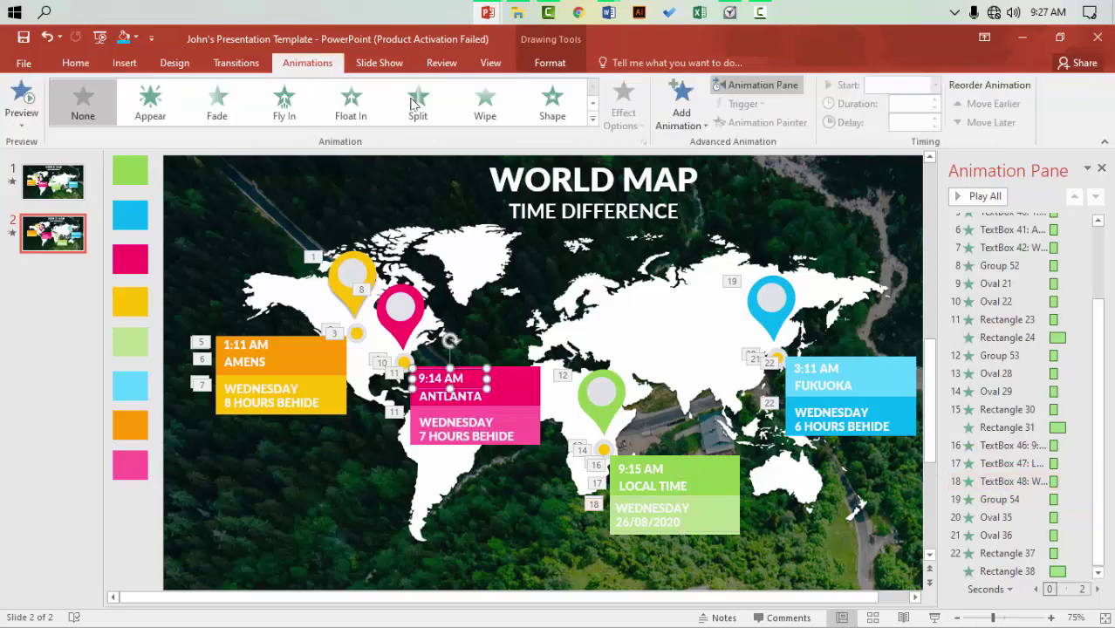
left_click(487, 106)
left_click(637, 128)
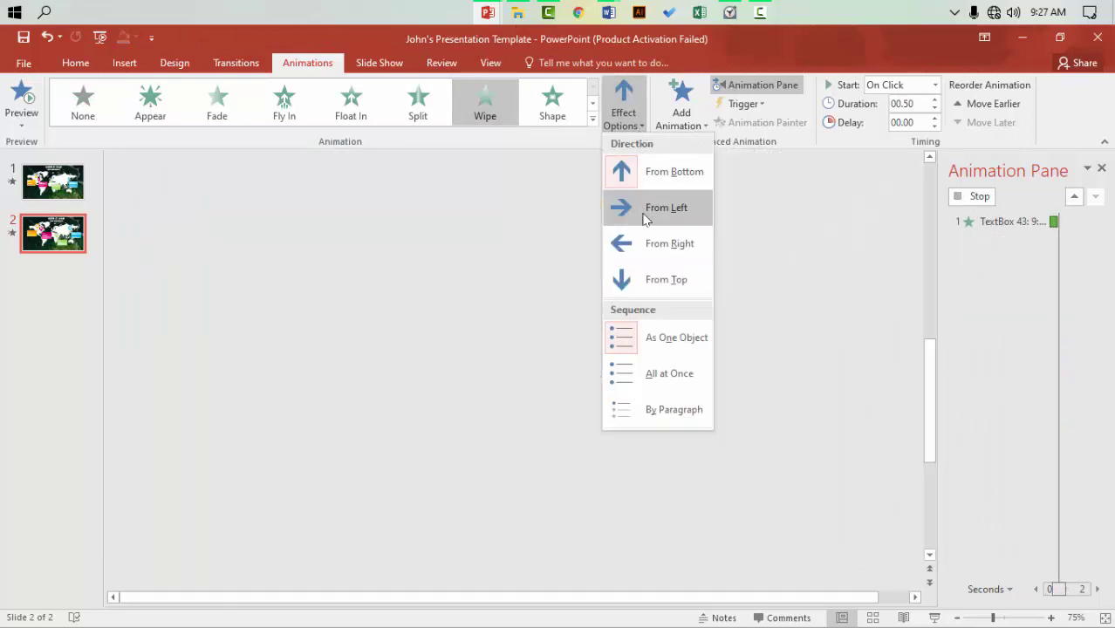
left_click(644, 209)
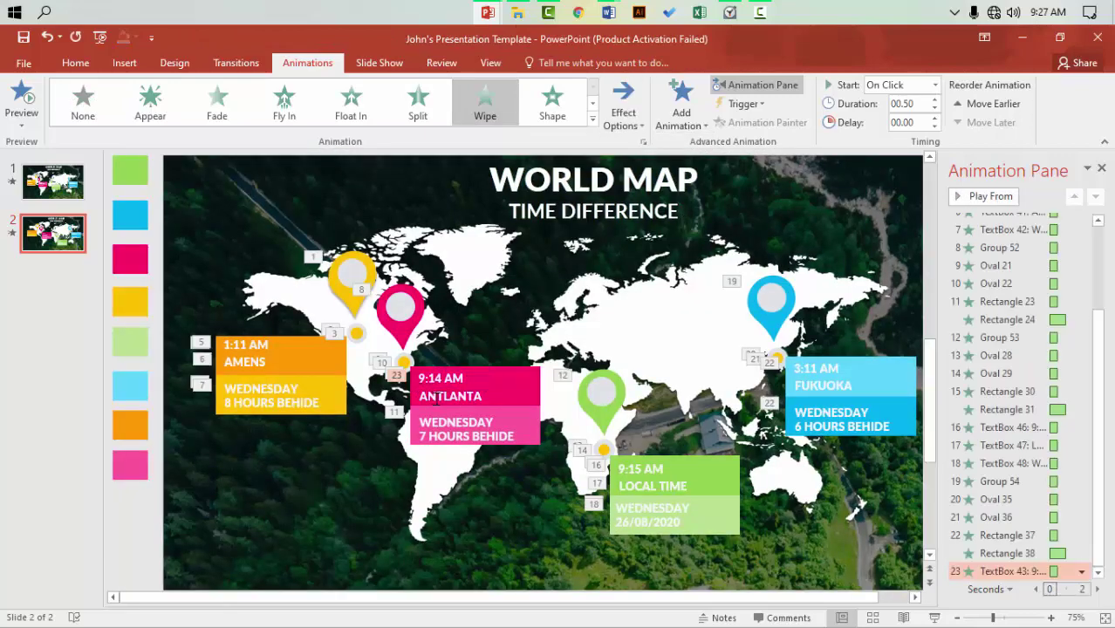
left_click(436, 398)
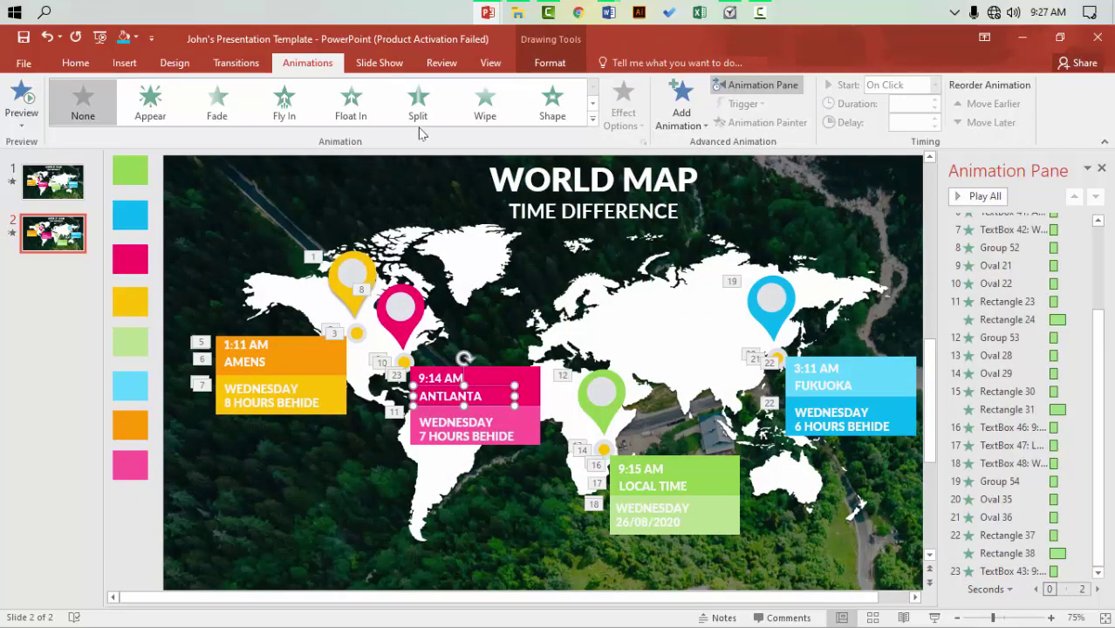
left_click(215, 106)
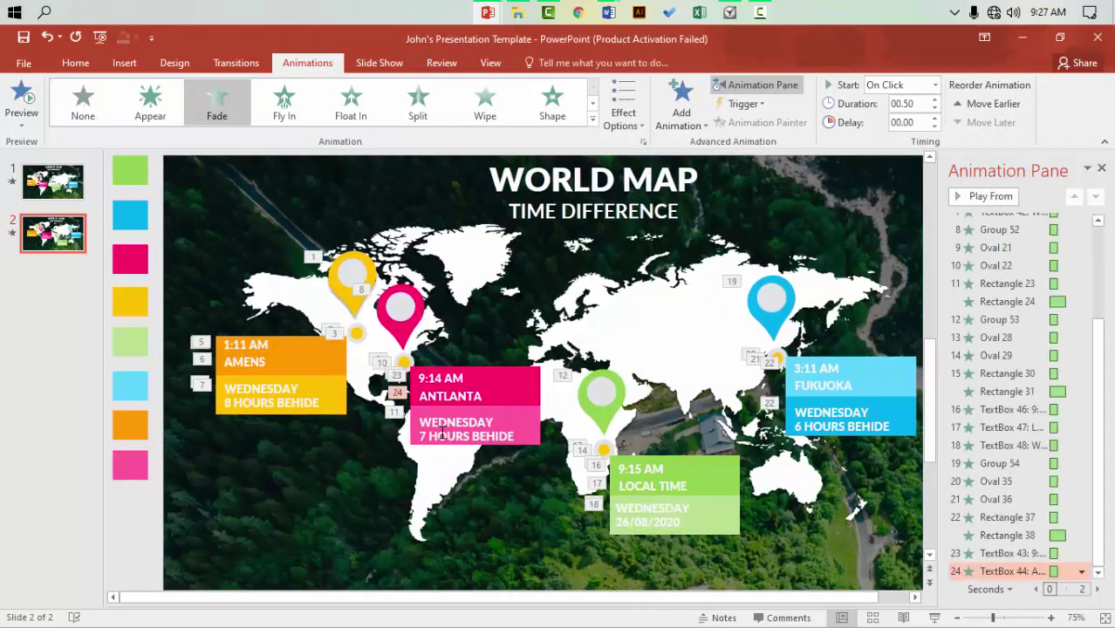
left_click(441, 431)
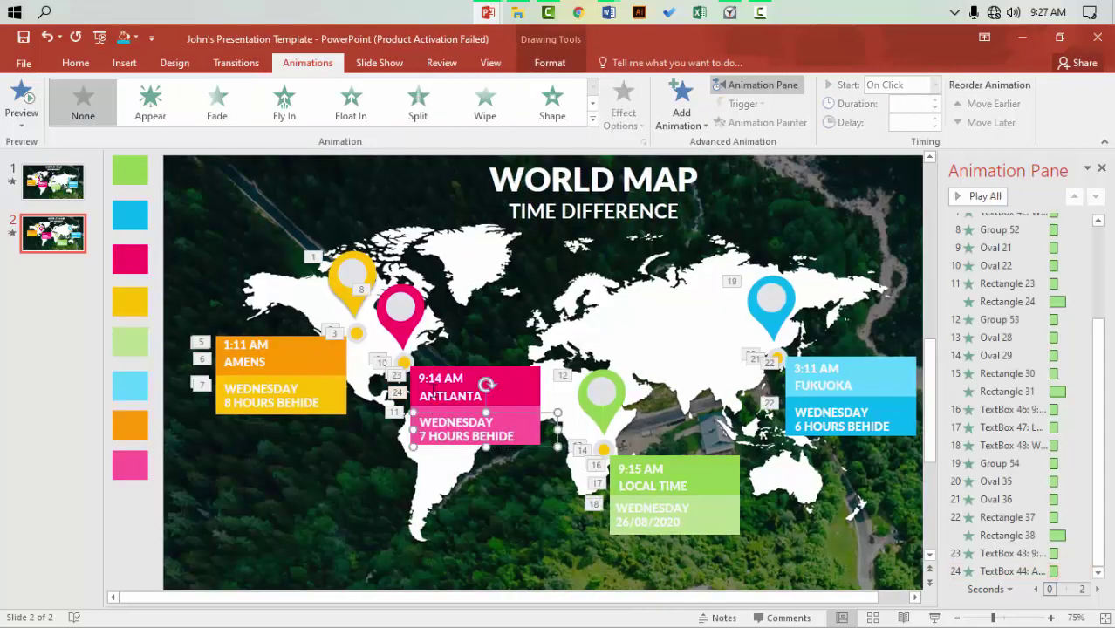
left_click(225, 109)
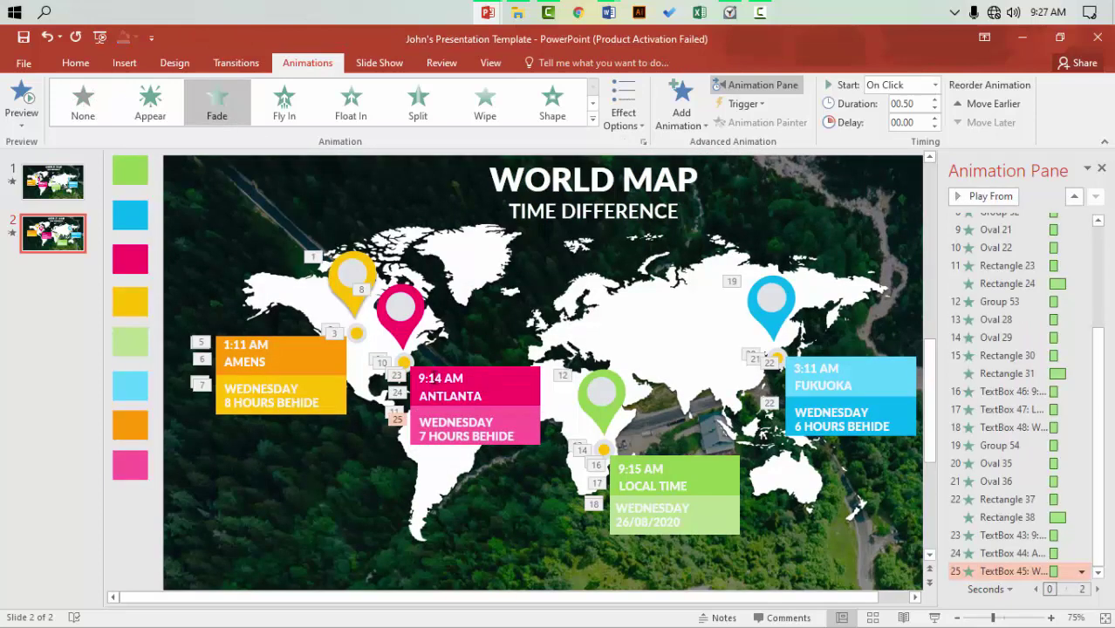
Move the three Antlanta text animations to play right after Rectangle 24
left_click(433, 377)
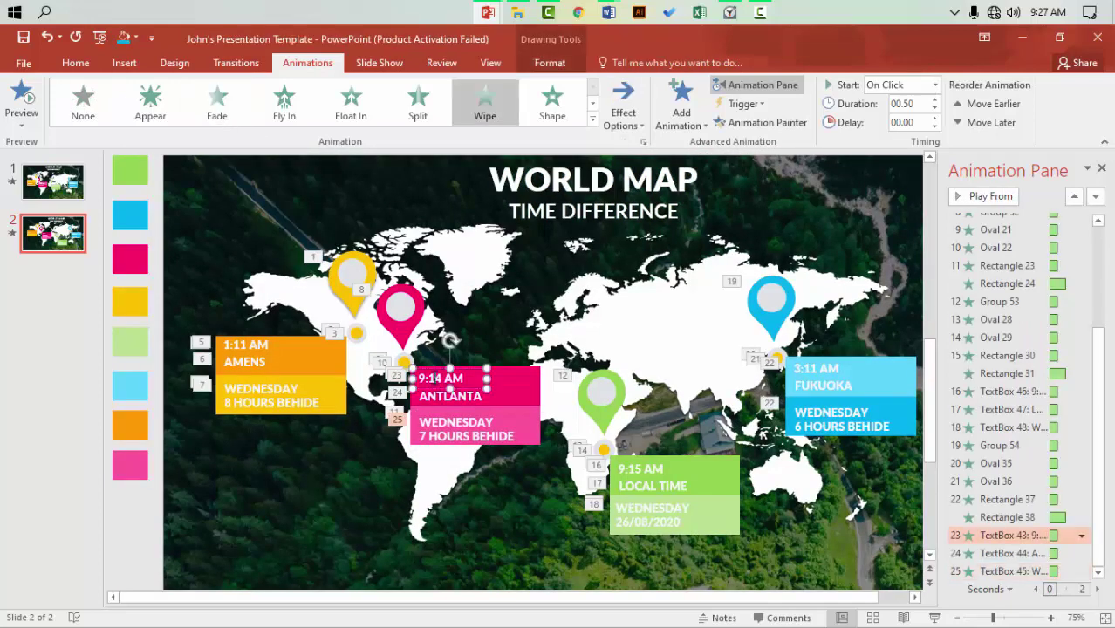
left_click(516, 390)
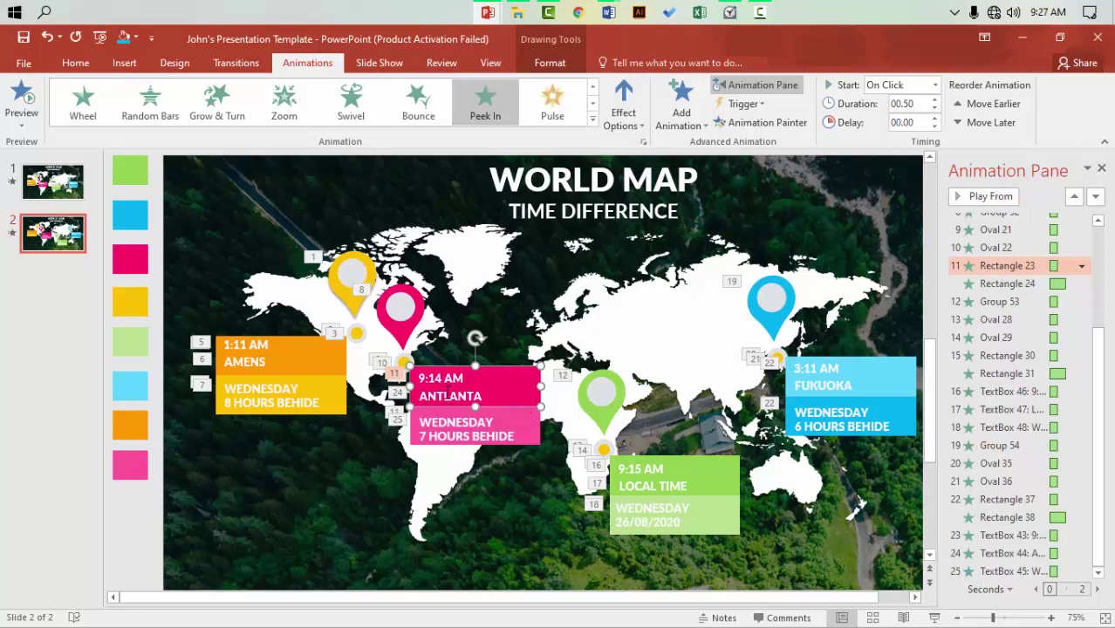
left_click(445, 393)
left_click(436, 399, "shift")
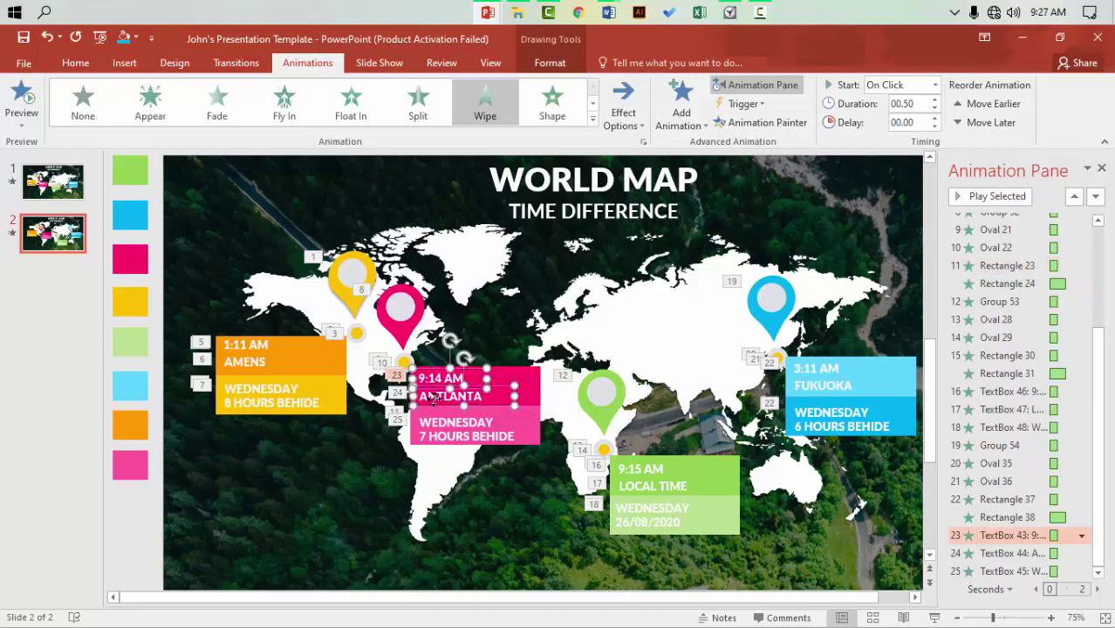
left_click(434, 424, "shift")
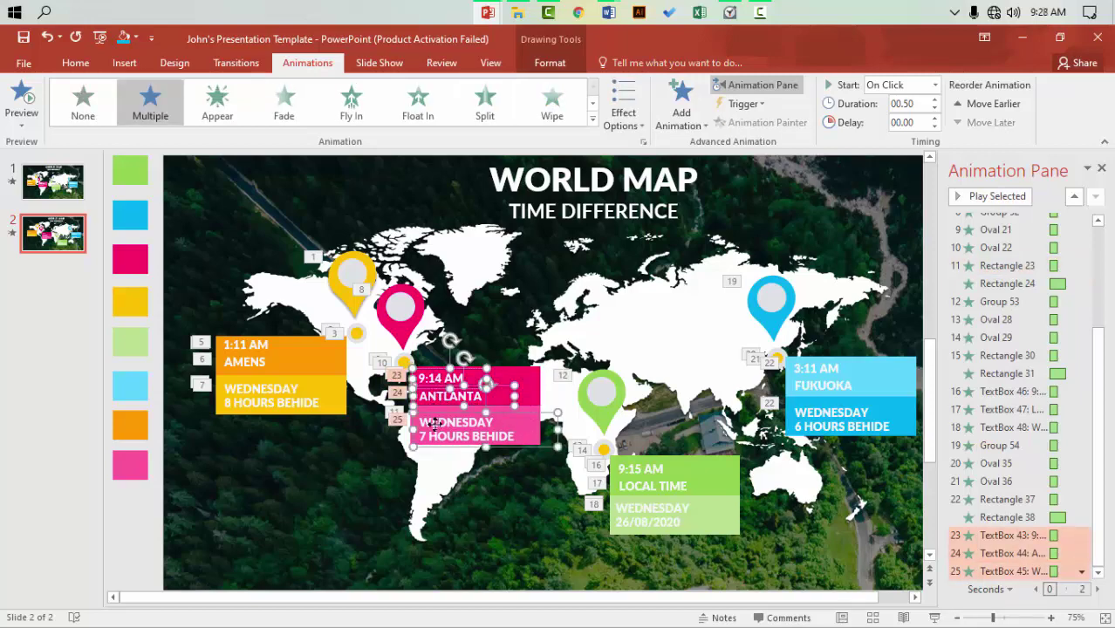
left_click(961, 536)
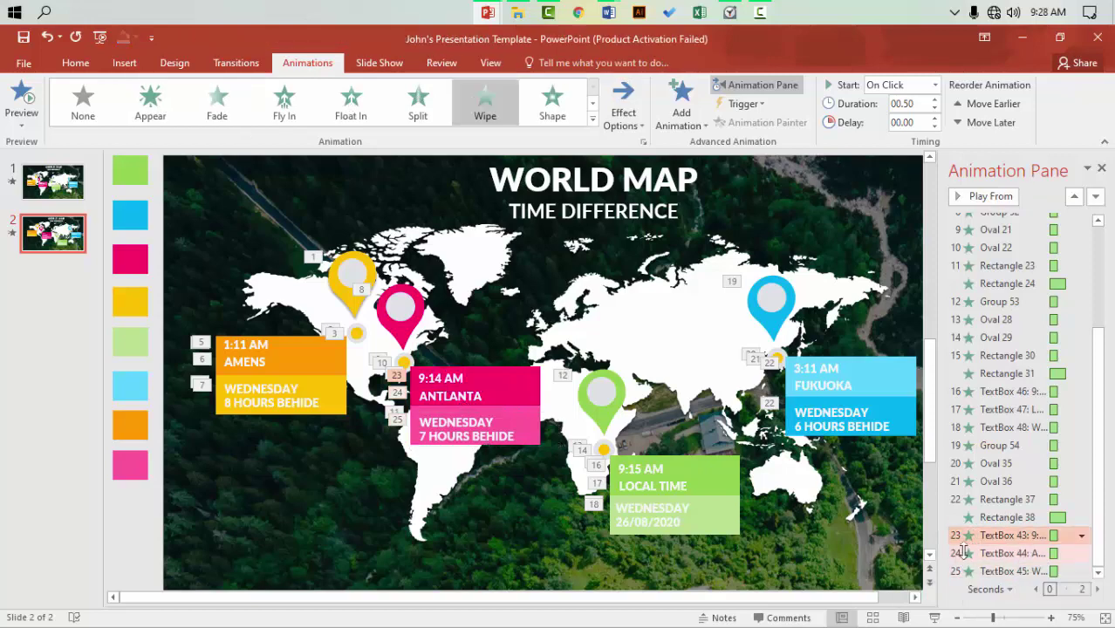
left_click(964, 570, "shift")
left_click_drag(989, 541, 986, 385)
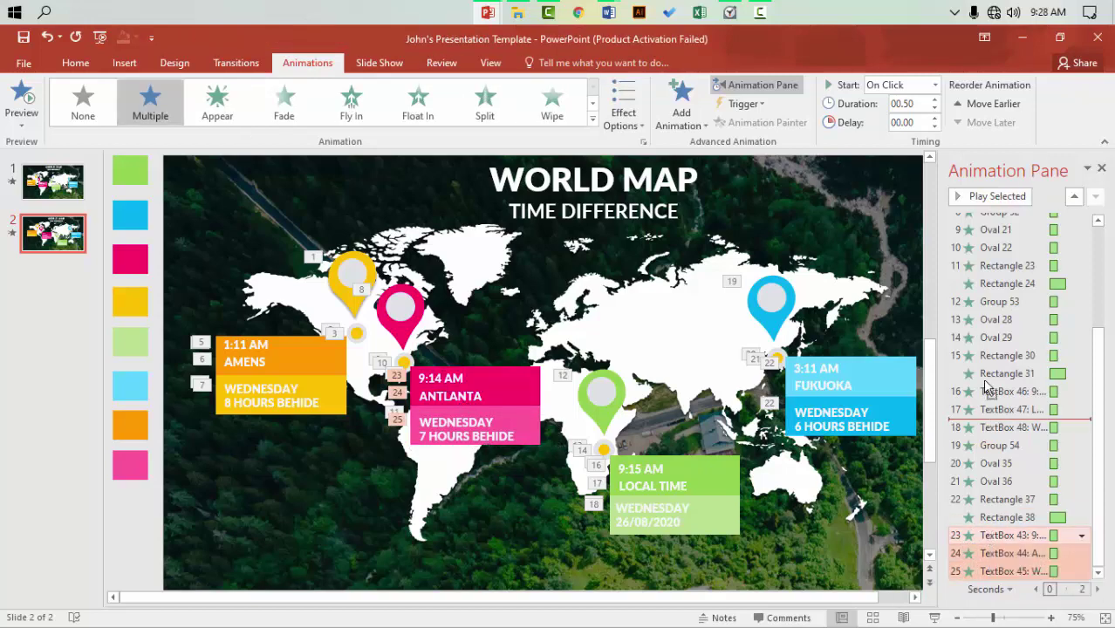
left_click_drag(975, 302, 975, 303)
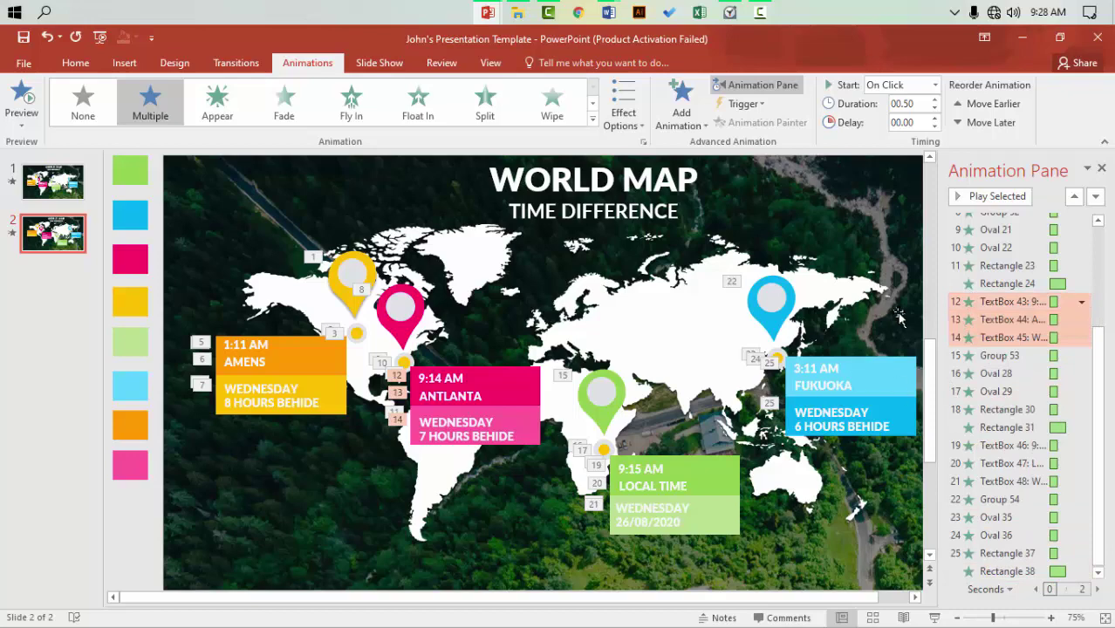
Preview the reordered animations and give the 3:11 AM text a Wipe entrance
left_click(31, 105)
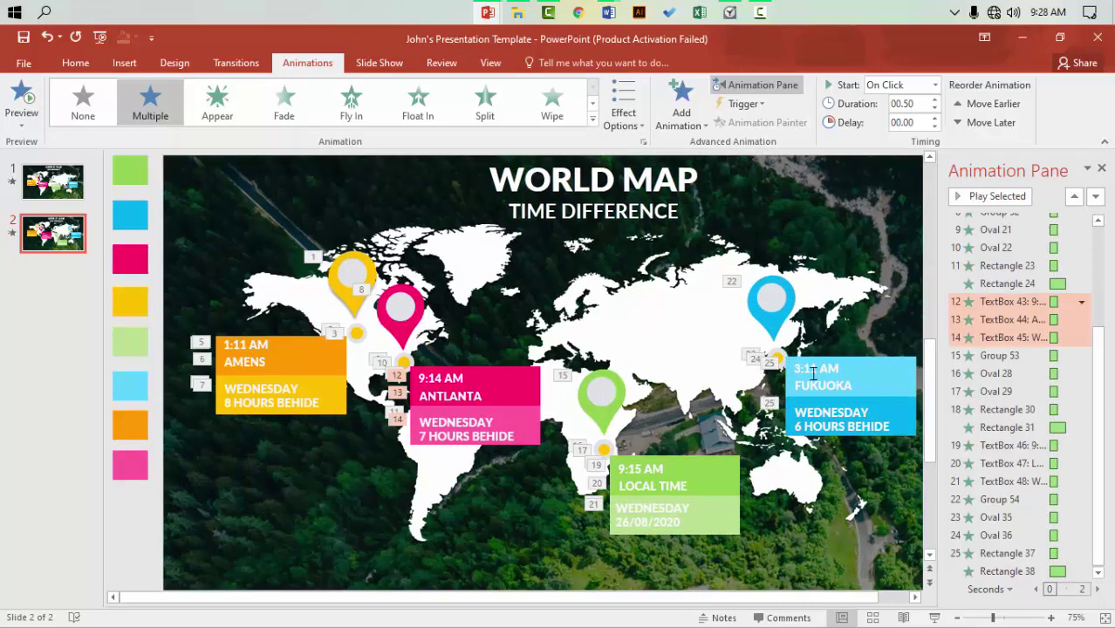
left_click(813, 373)
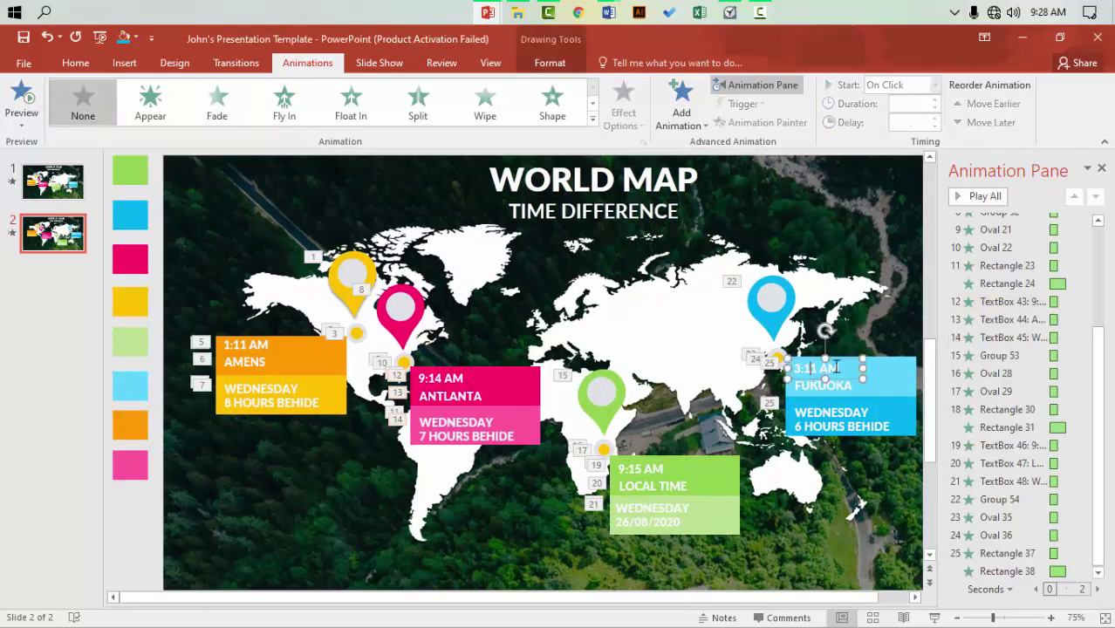
left_click(489, 109)
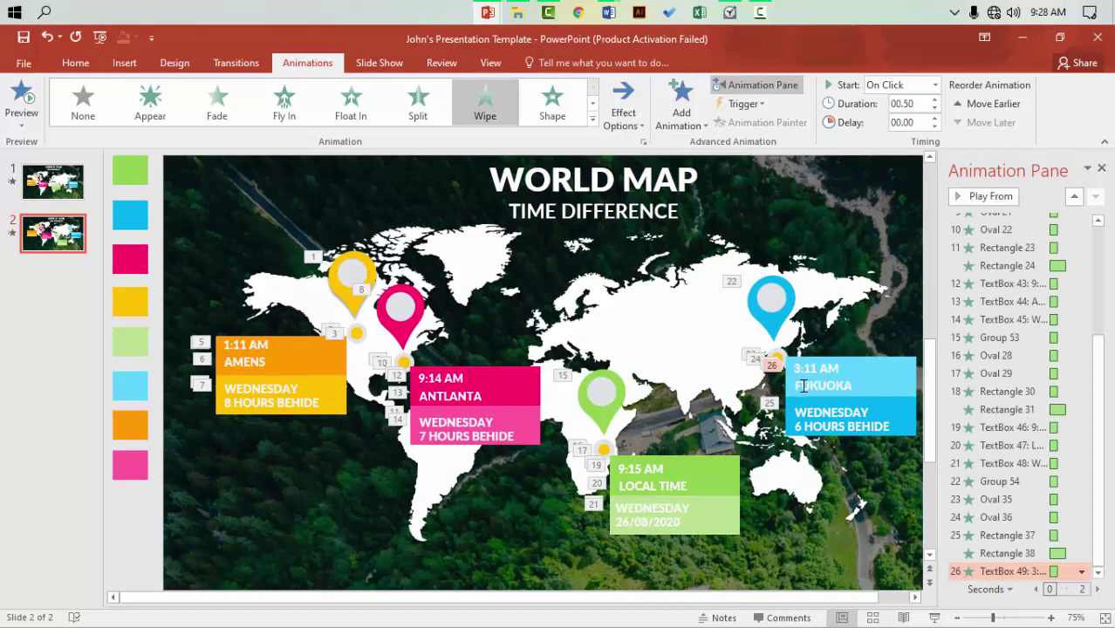
Fade in the FUKUOKA and WEDNESDAY 6 HOURS BEHIDE texts, then preview the full sequence
left_click(839, 384)
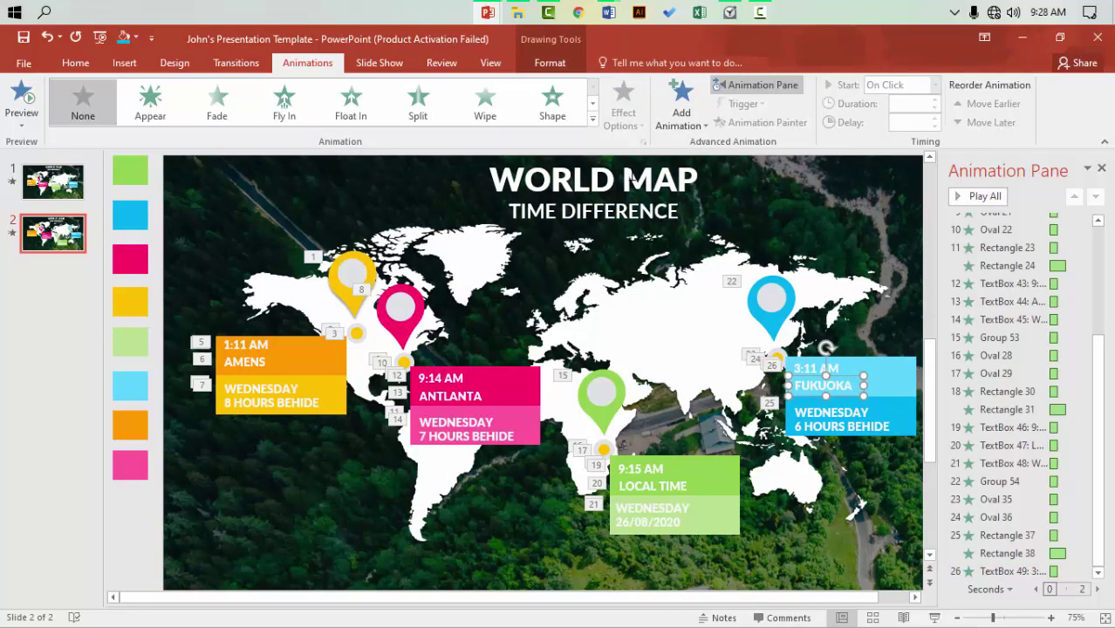
left_click(222, 126)
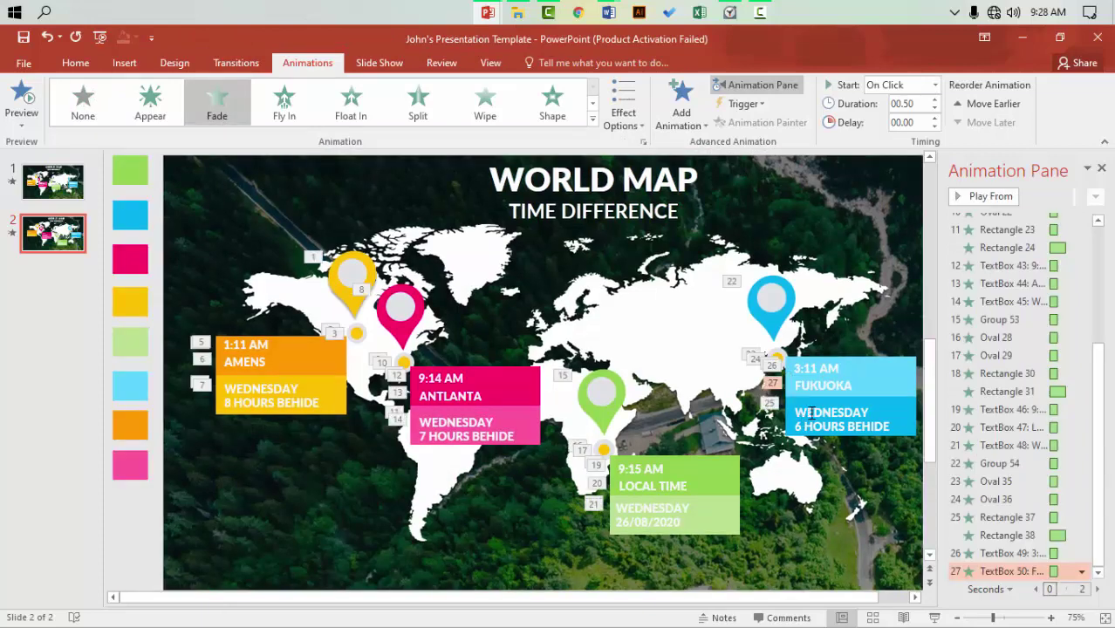
left_click(810, 407)
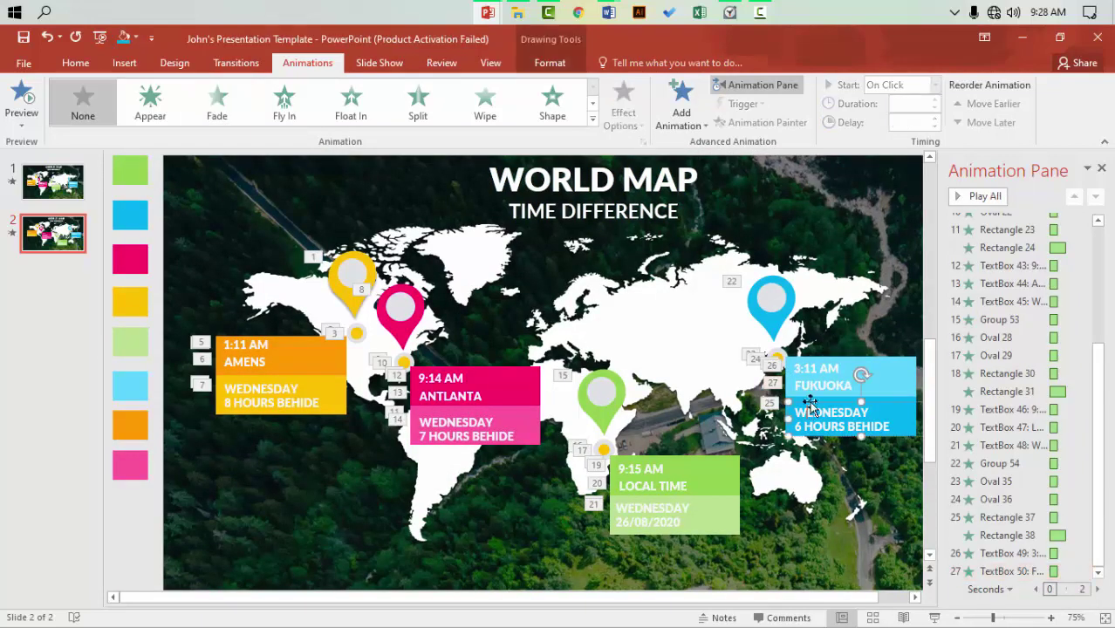
left_click(232, 116)
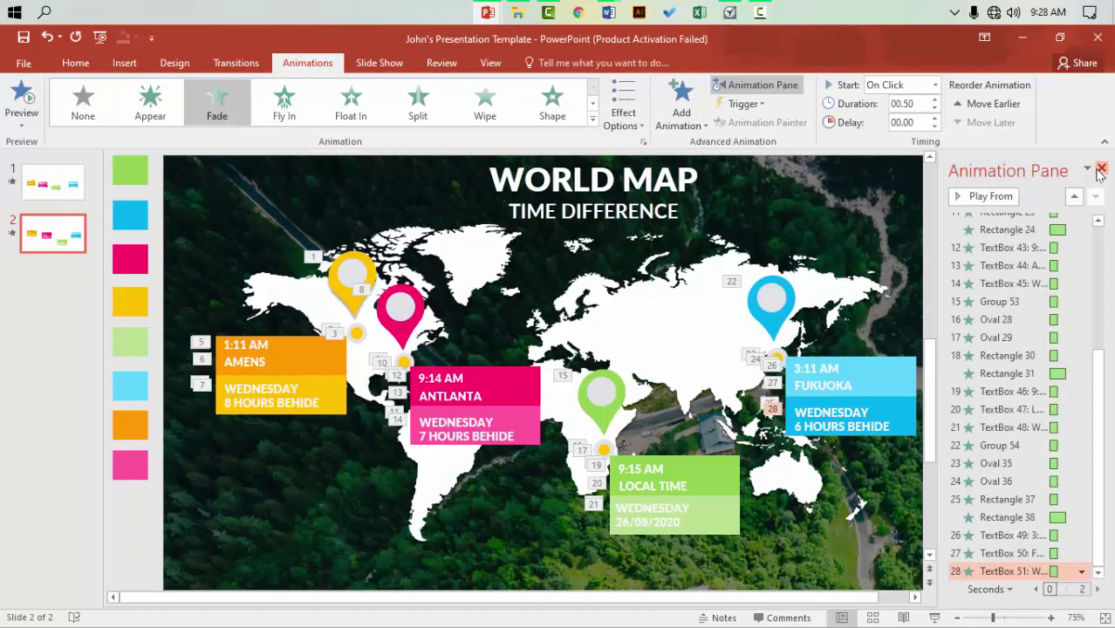
left_click(1101, 167)
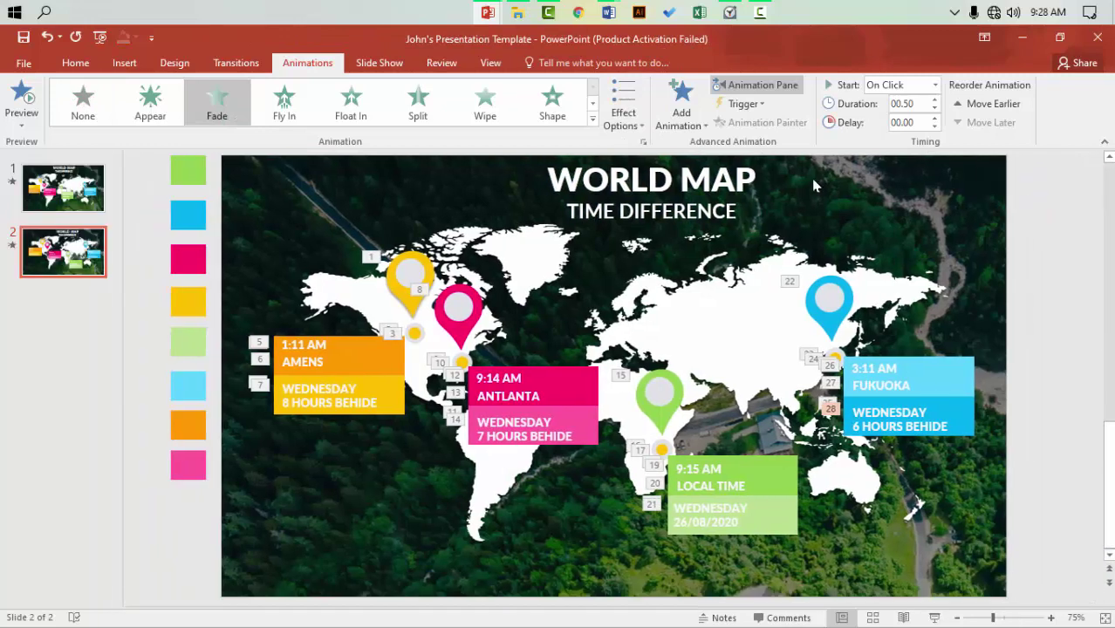
left_click(23, 98)
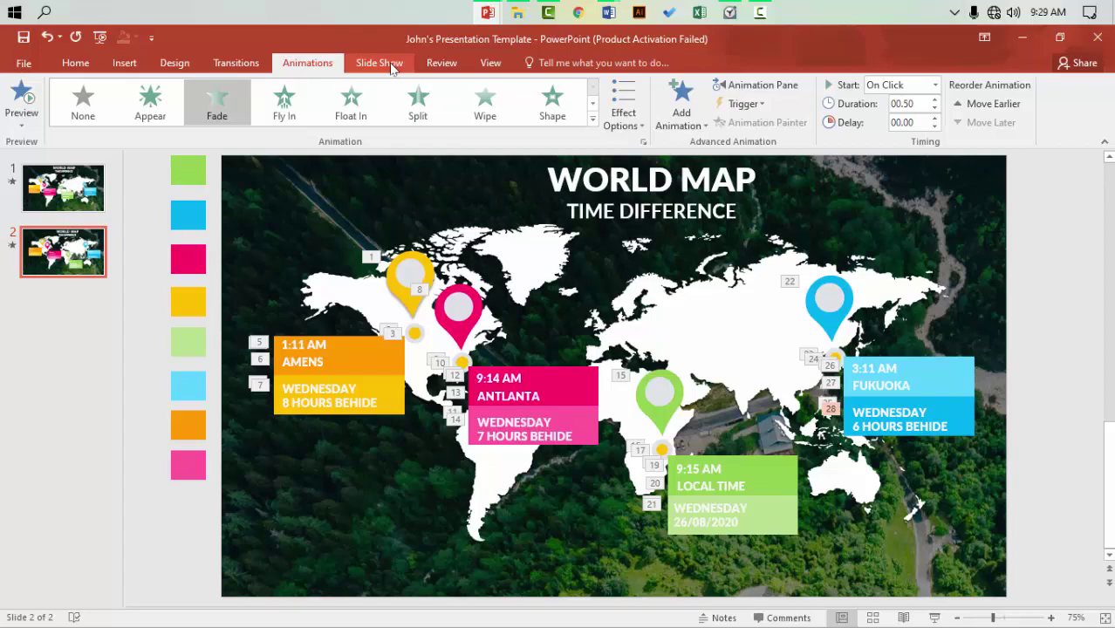
Start the slide show from the current World Map slide
left_click(380, 63)
left_click(27, 101)
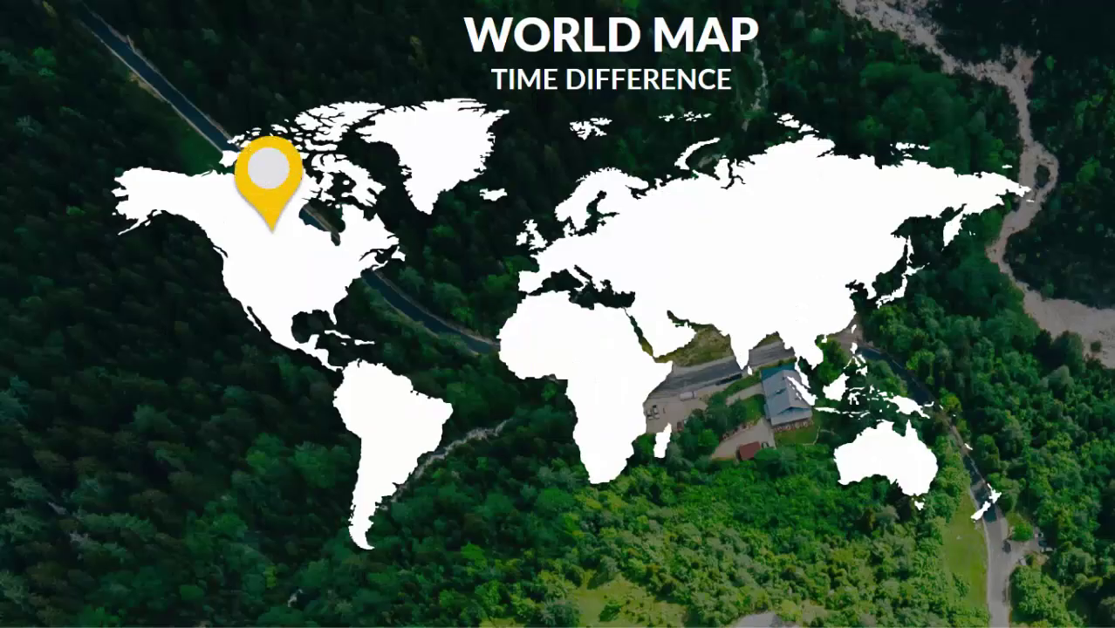